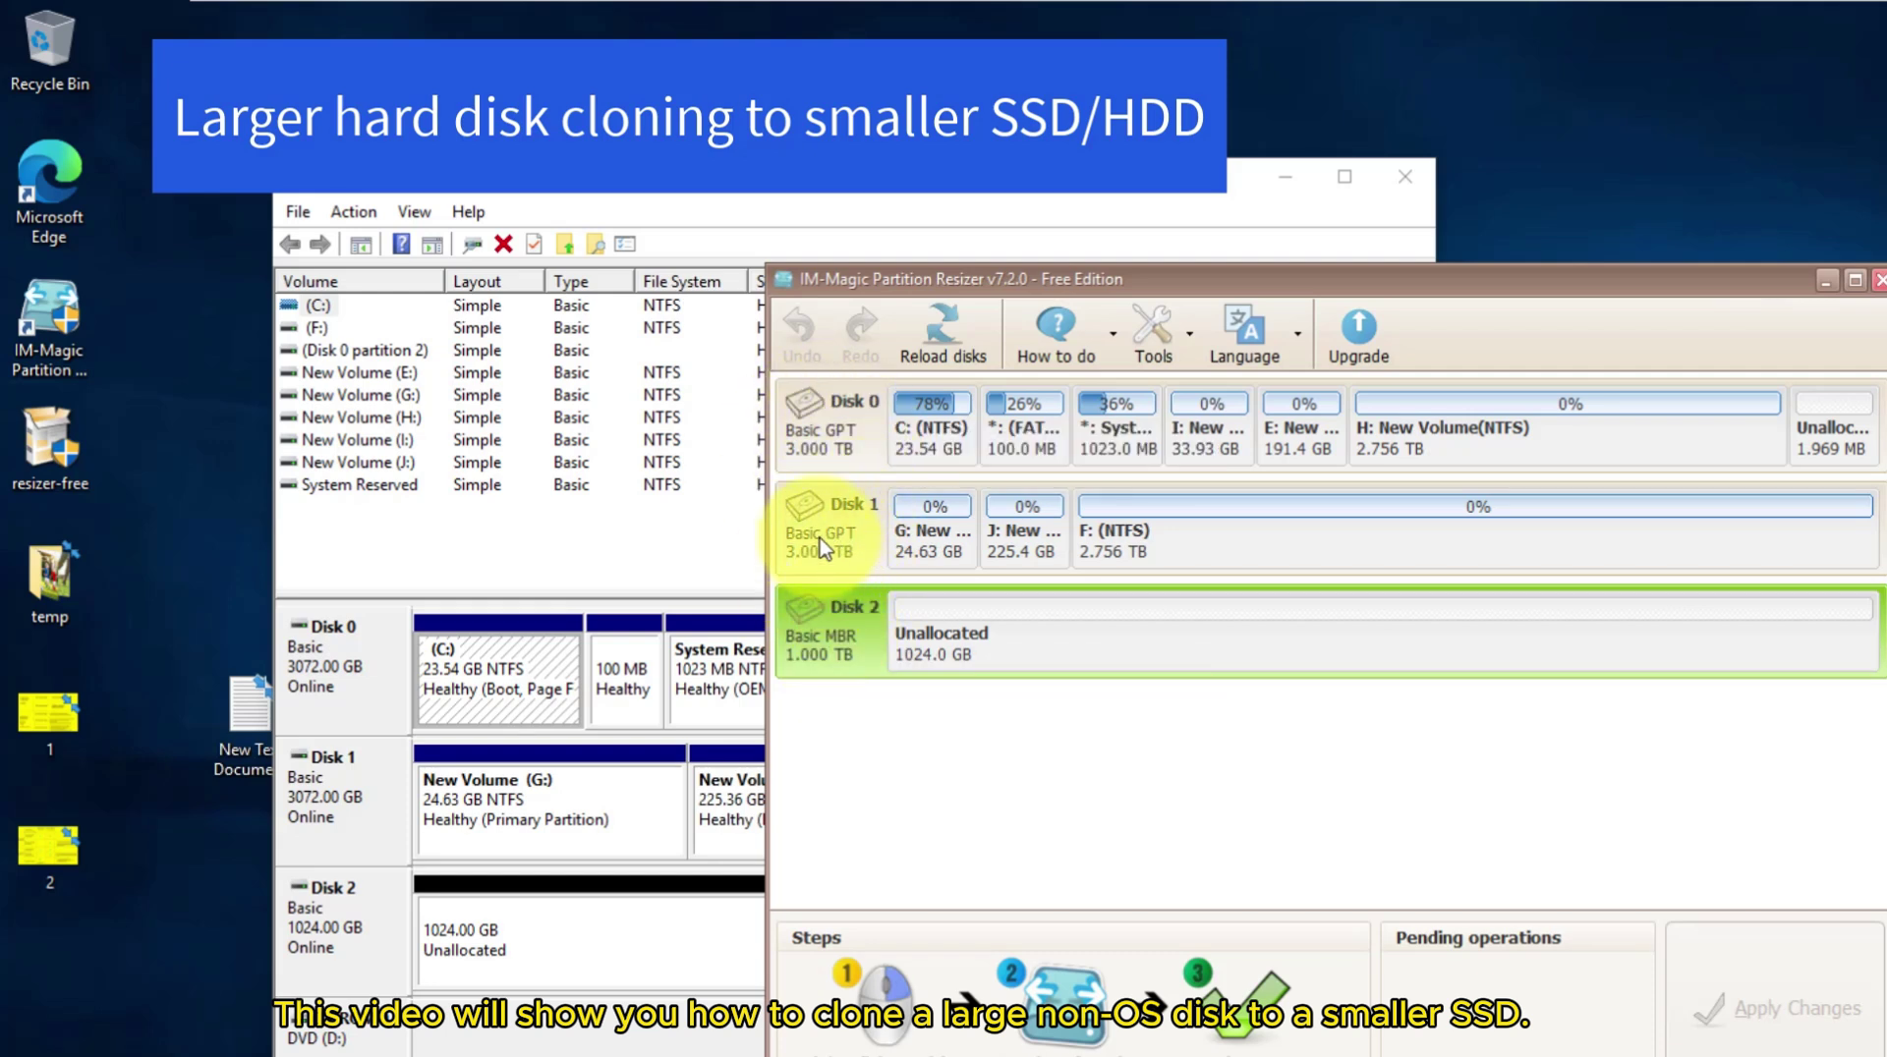
# Examine Disk 1, Disk 0 and Disk 2 in the partition overview, and check Disk 1's partitions in Disk Management
pyautogui.click(842, 555)
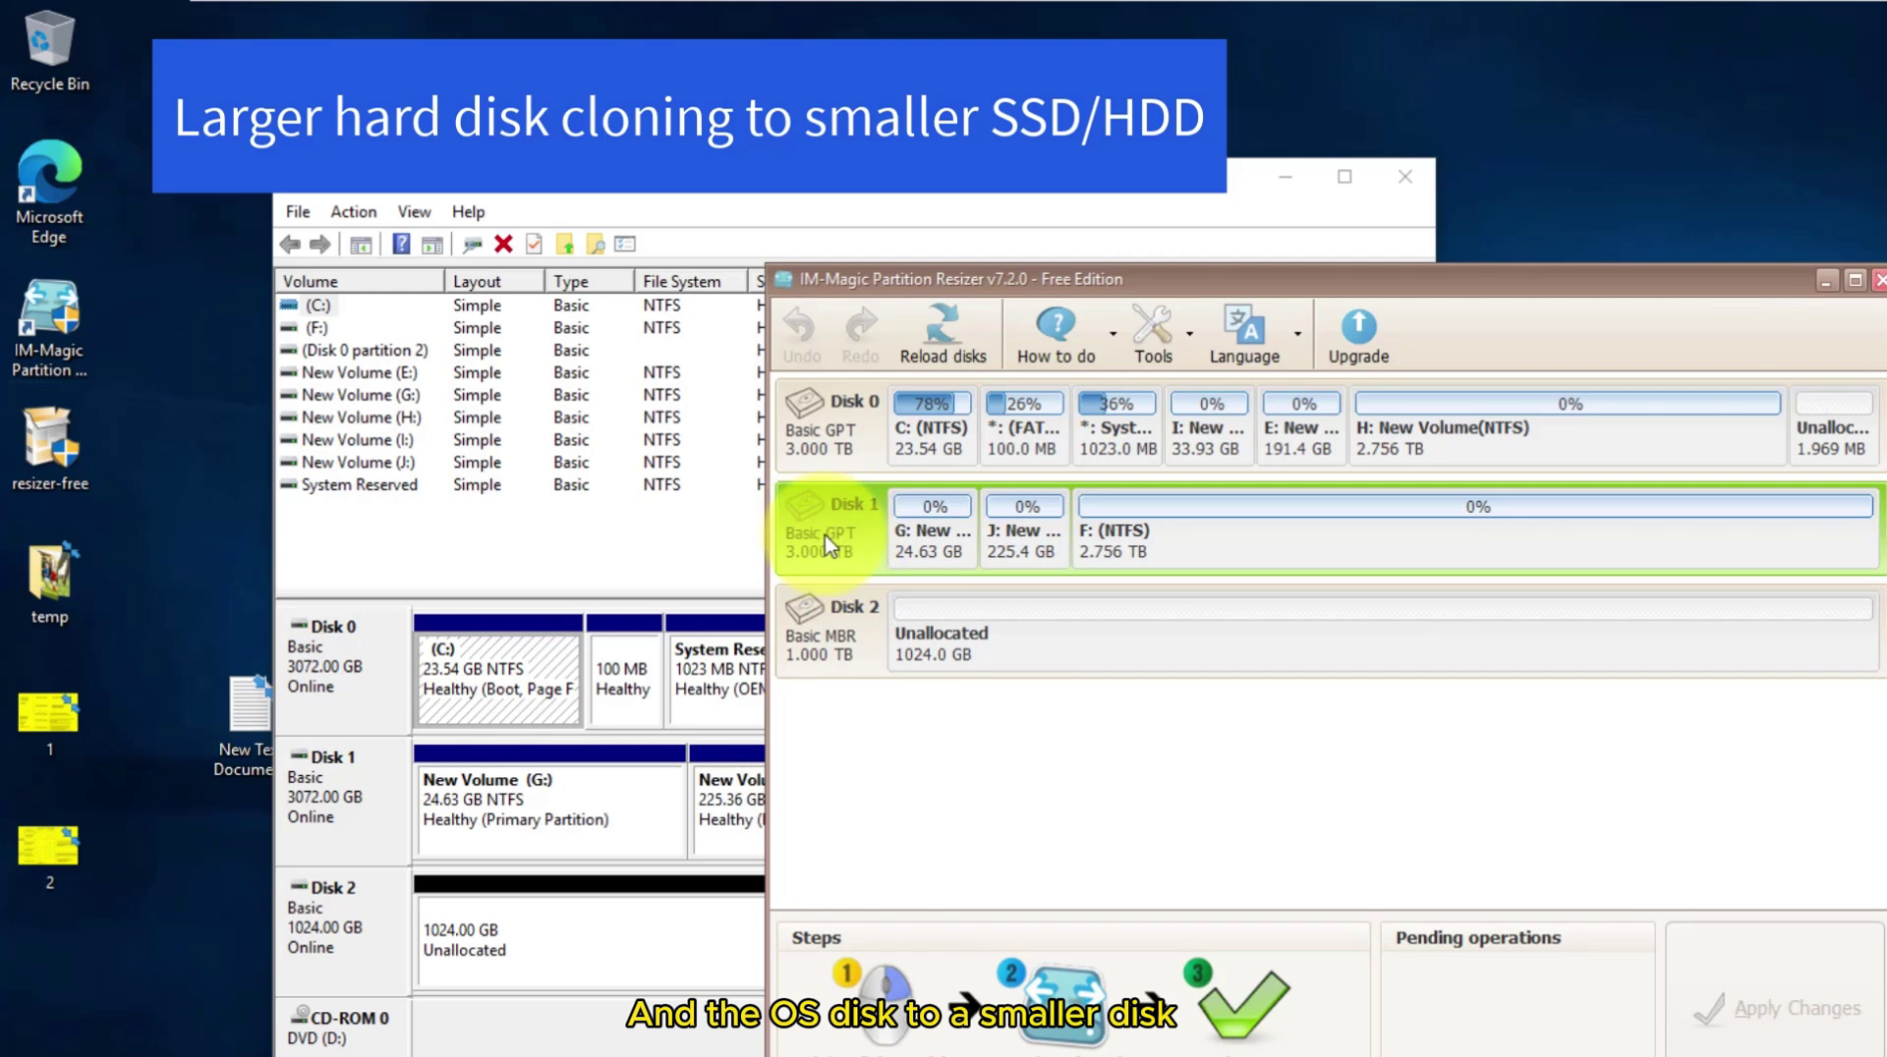
pyautogui.click(817, 437)
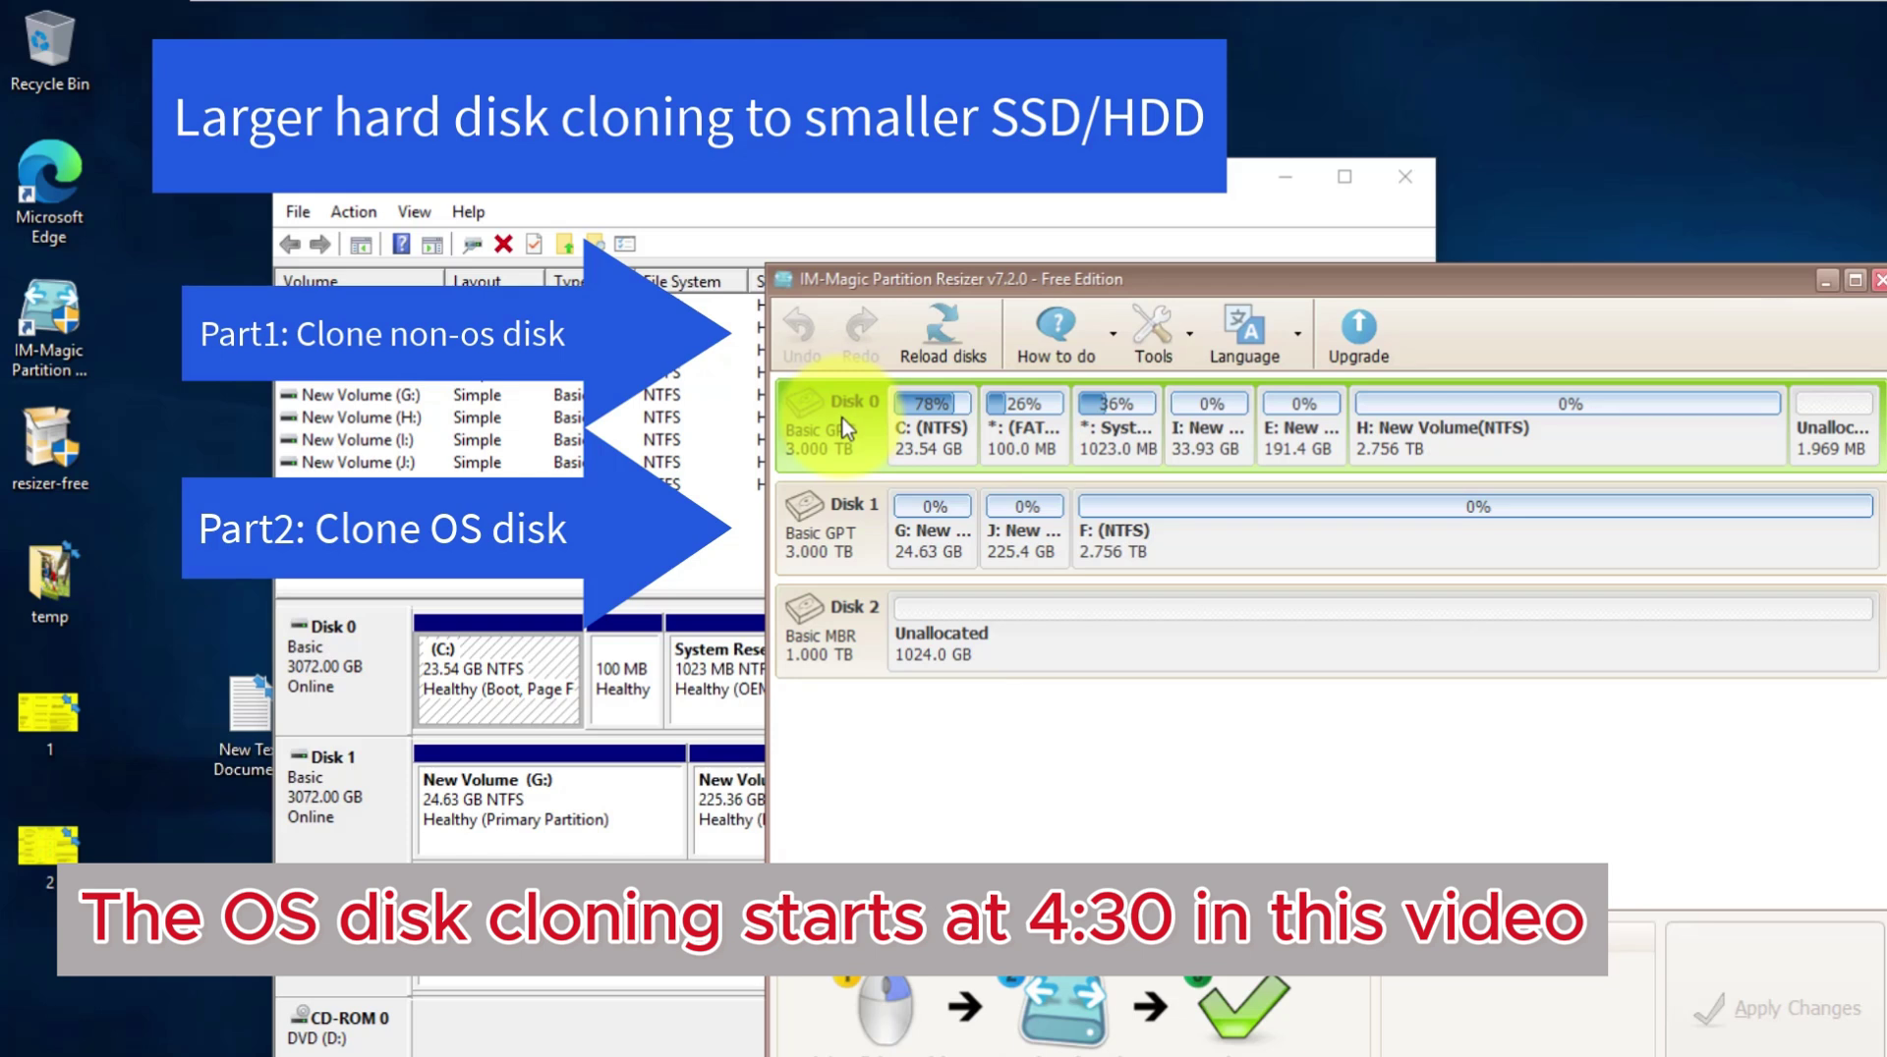
pyautogui.click(825, 639)
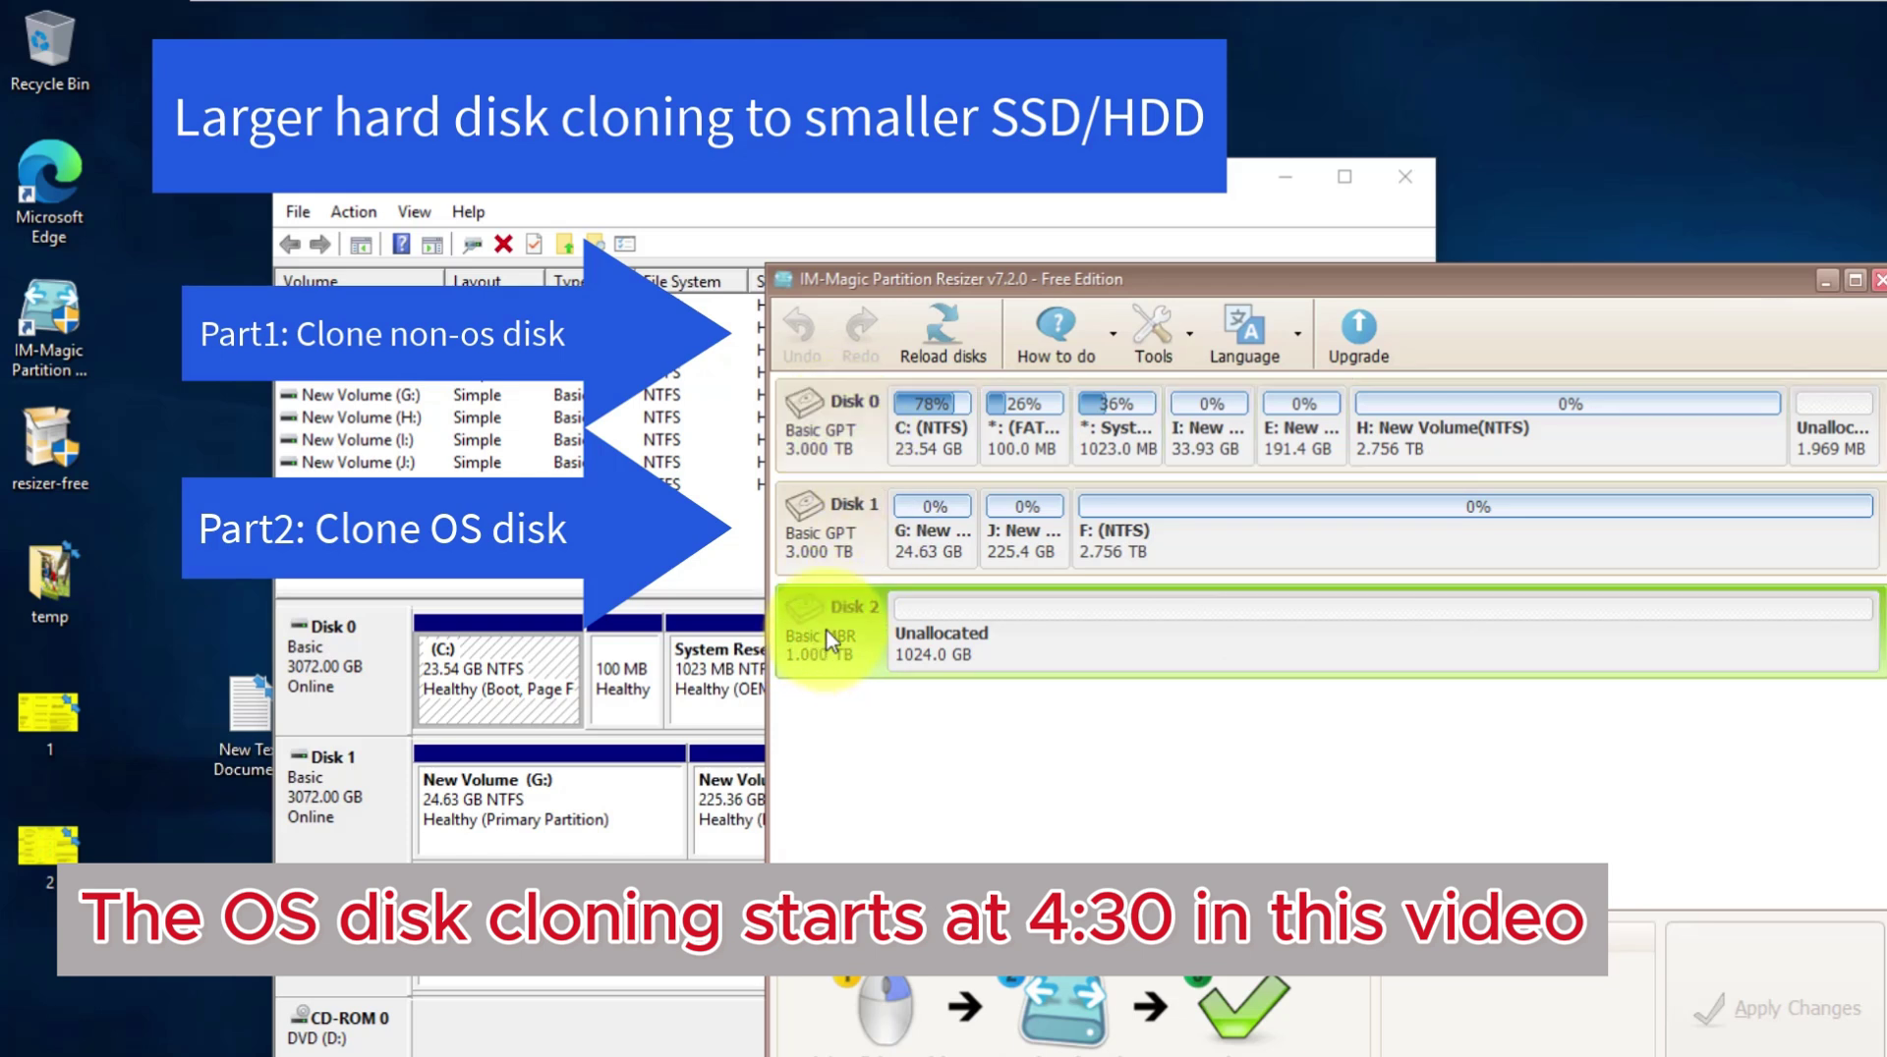
pyautogui.click(843, 212)
pyautogui.click(344, 791)
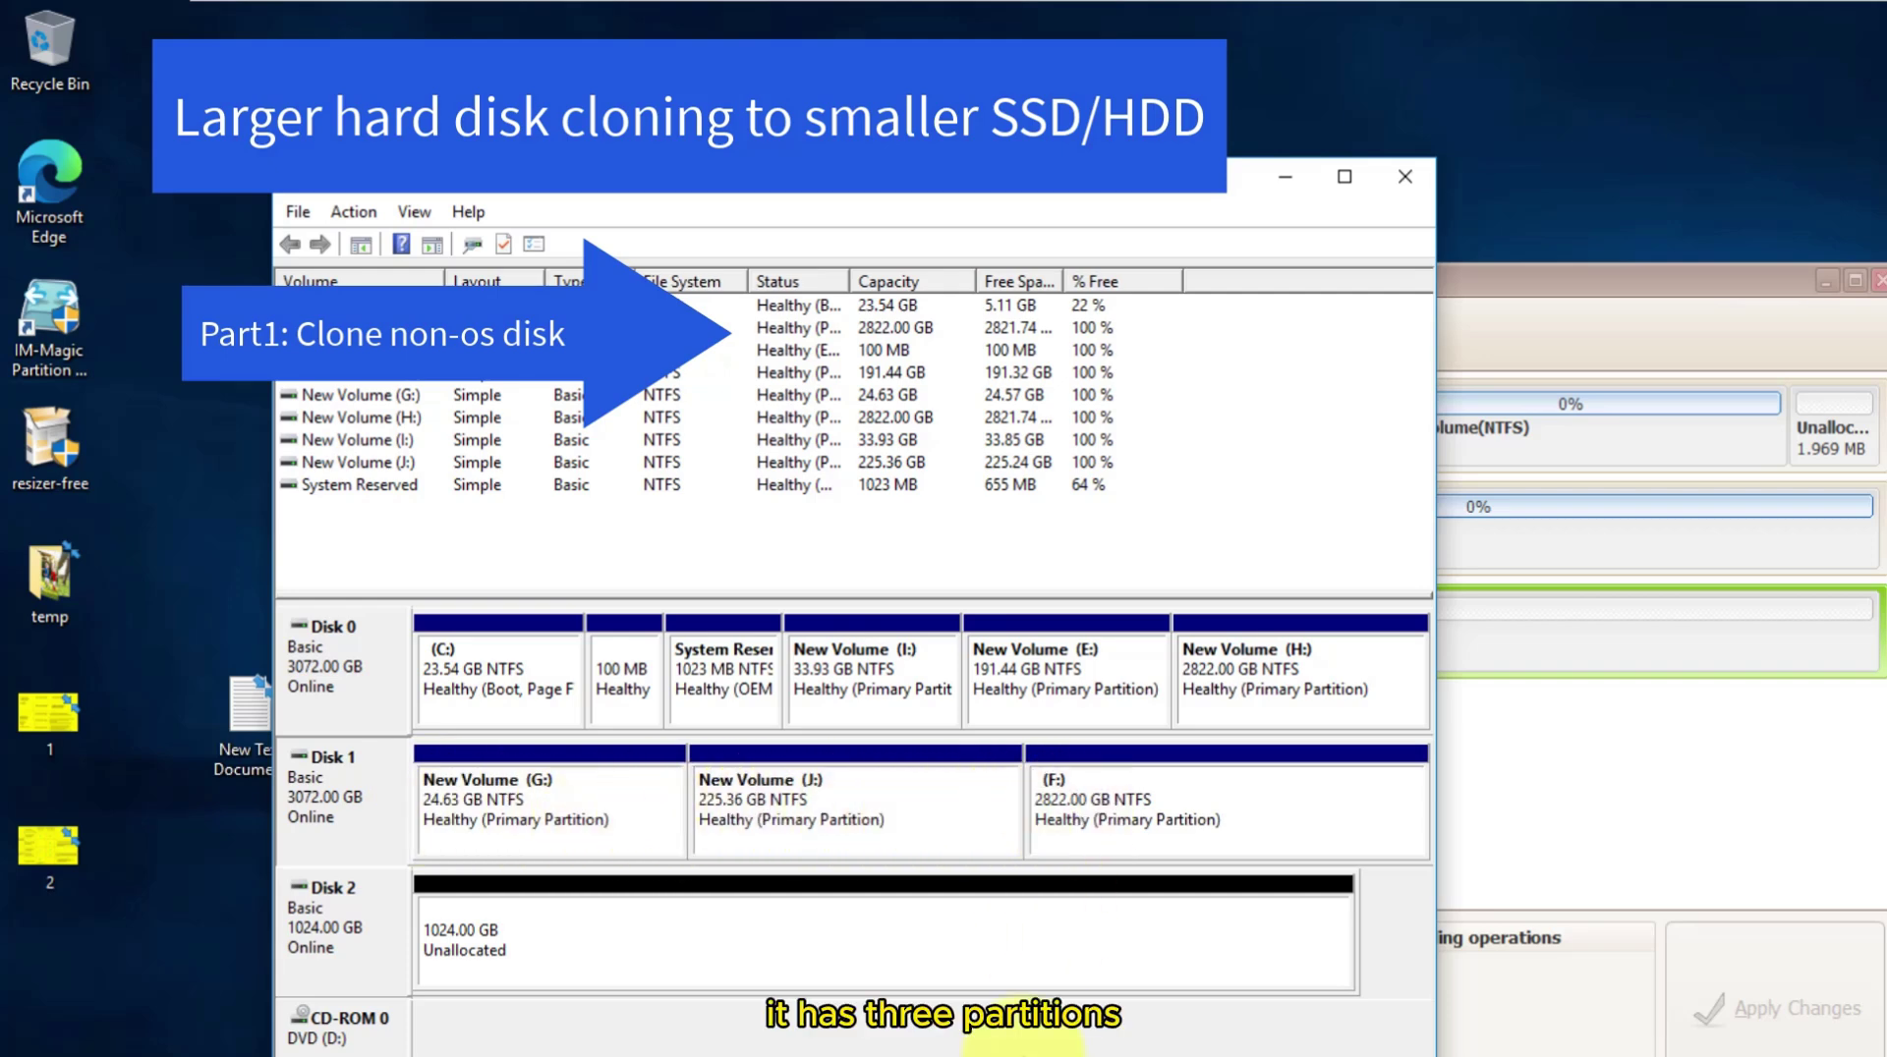
# View the test files stored on the J drive in File Explorer and close the window
pyautogui.press('super+e')
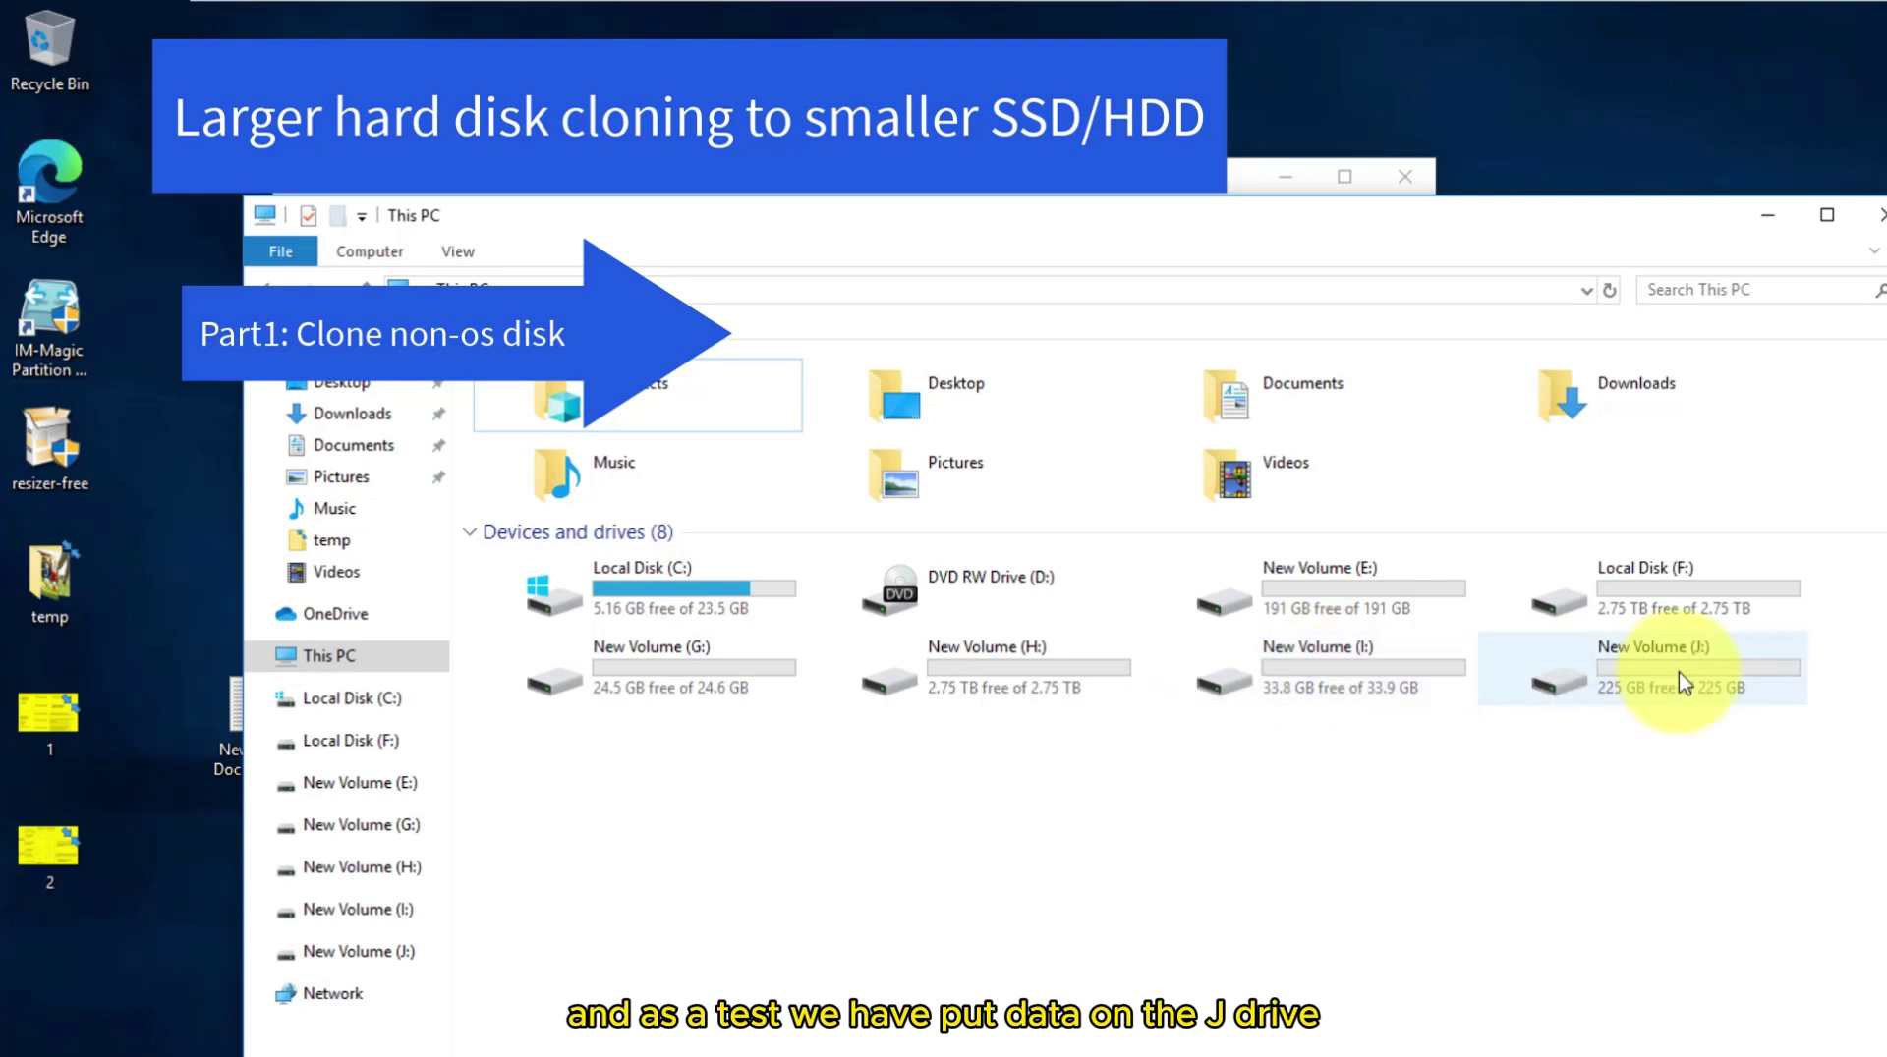
pyautogui.doubleClick(1609, 674)
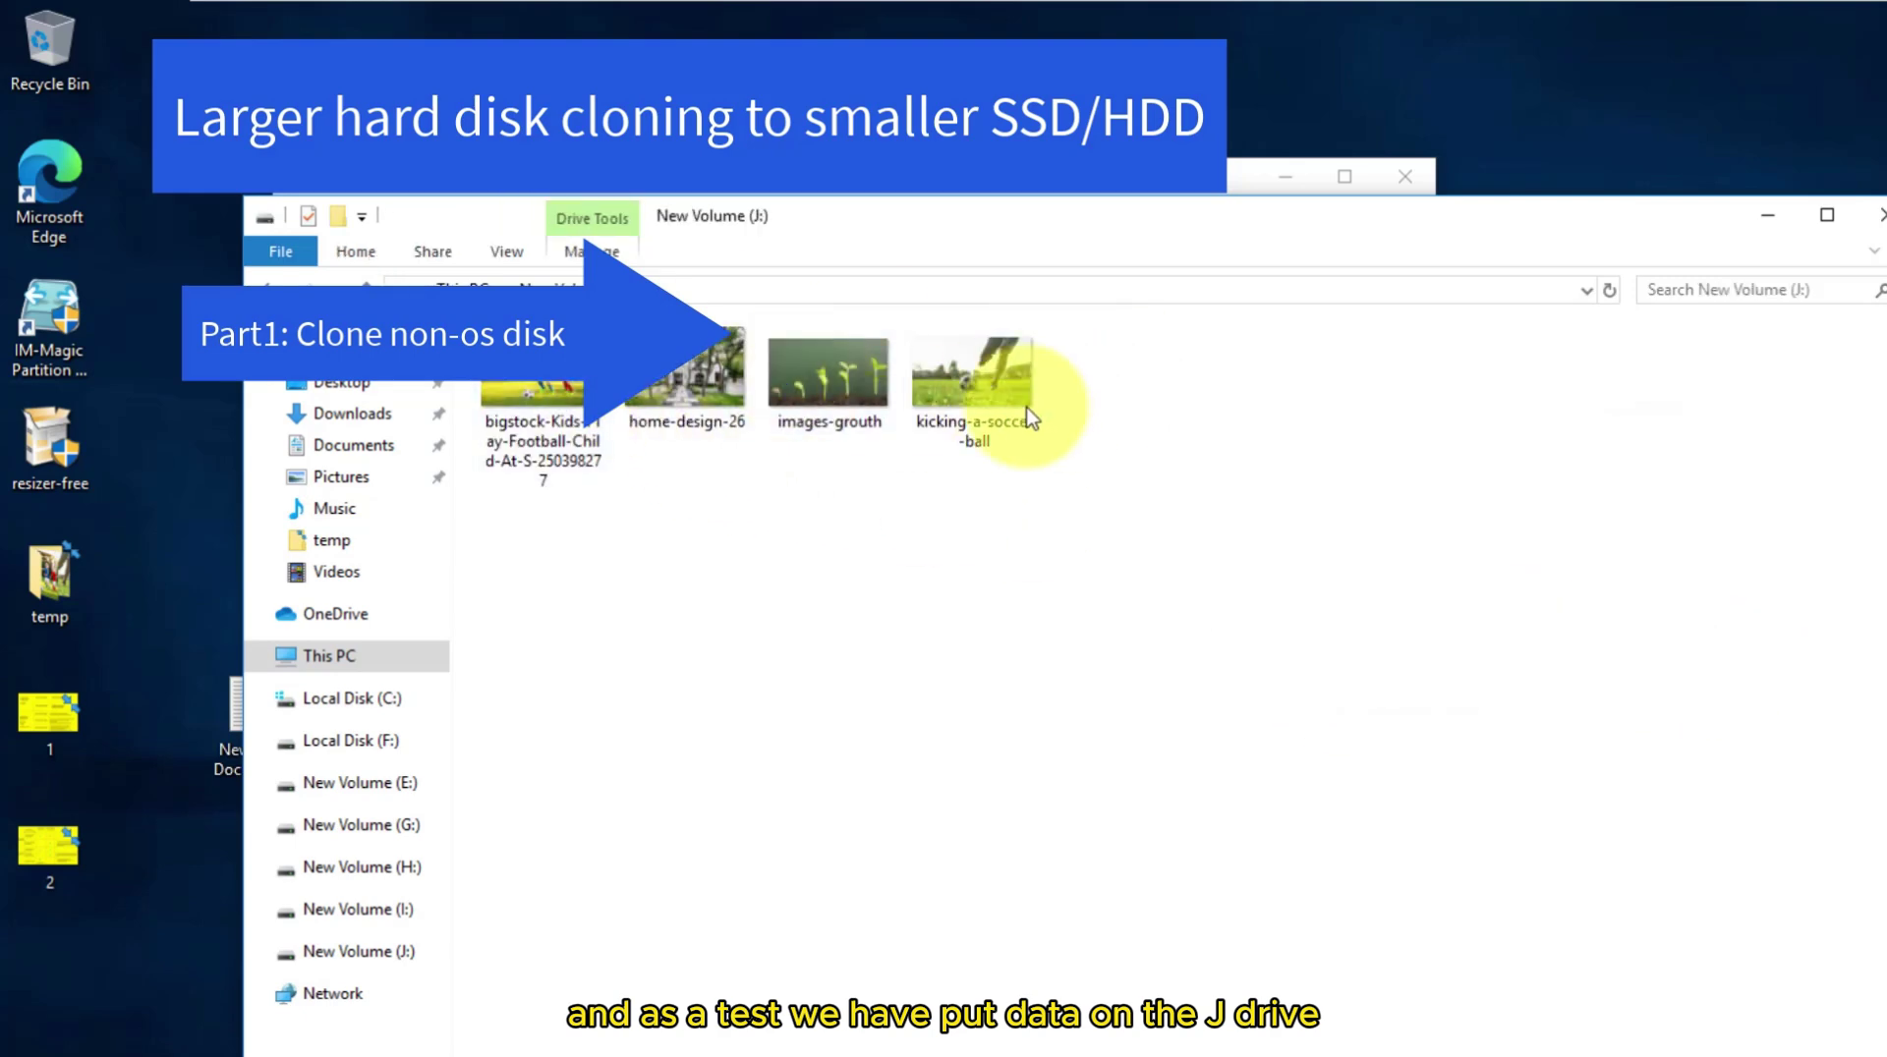
pyautogui.click(1879, 215)
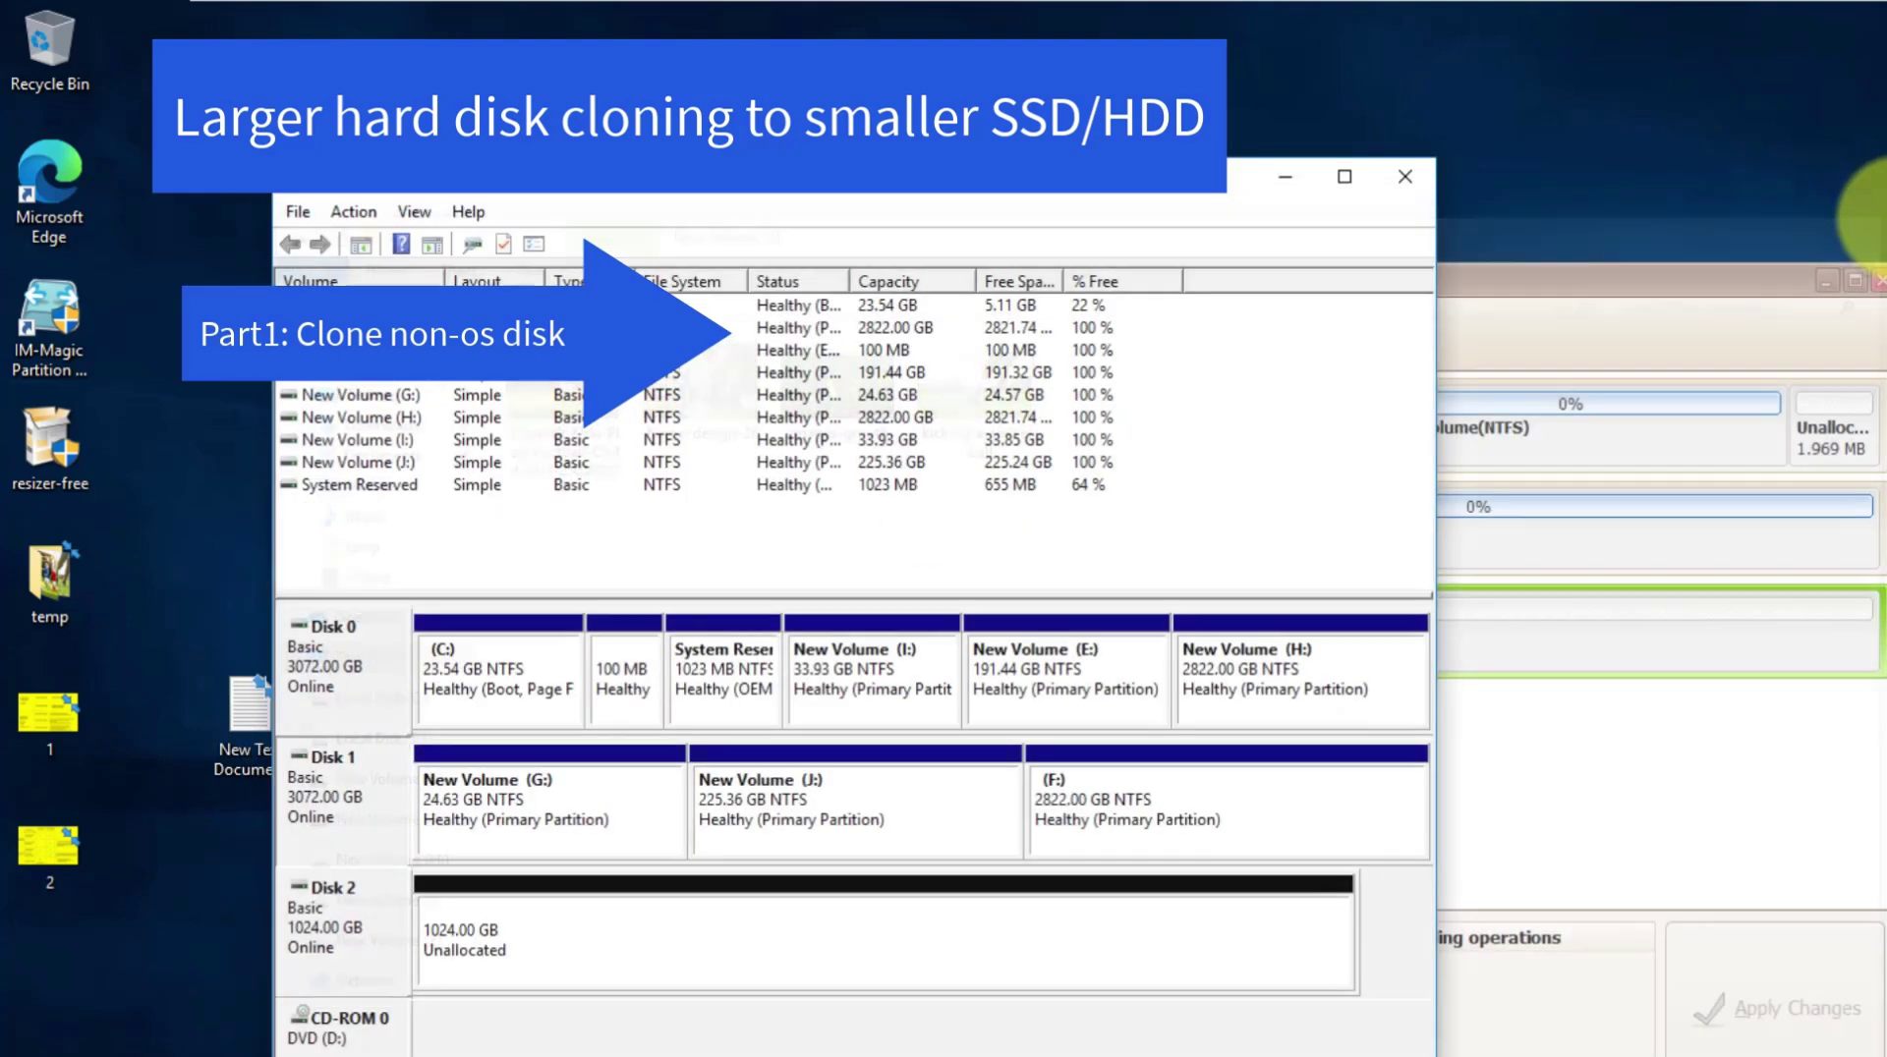
# Switch to IM-Magic Partition Resizer and review the copy commands available for Disk 1 and its J partition
pyautogui.click(1696, 306)
pyautogui.click(833, 534)
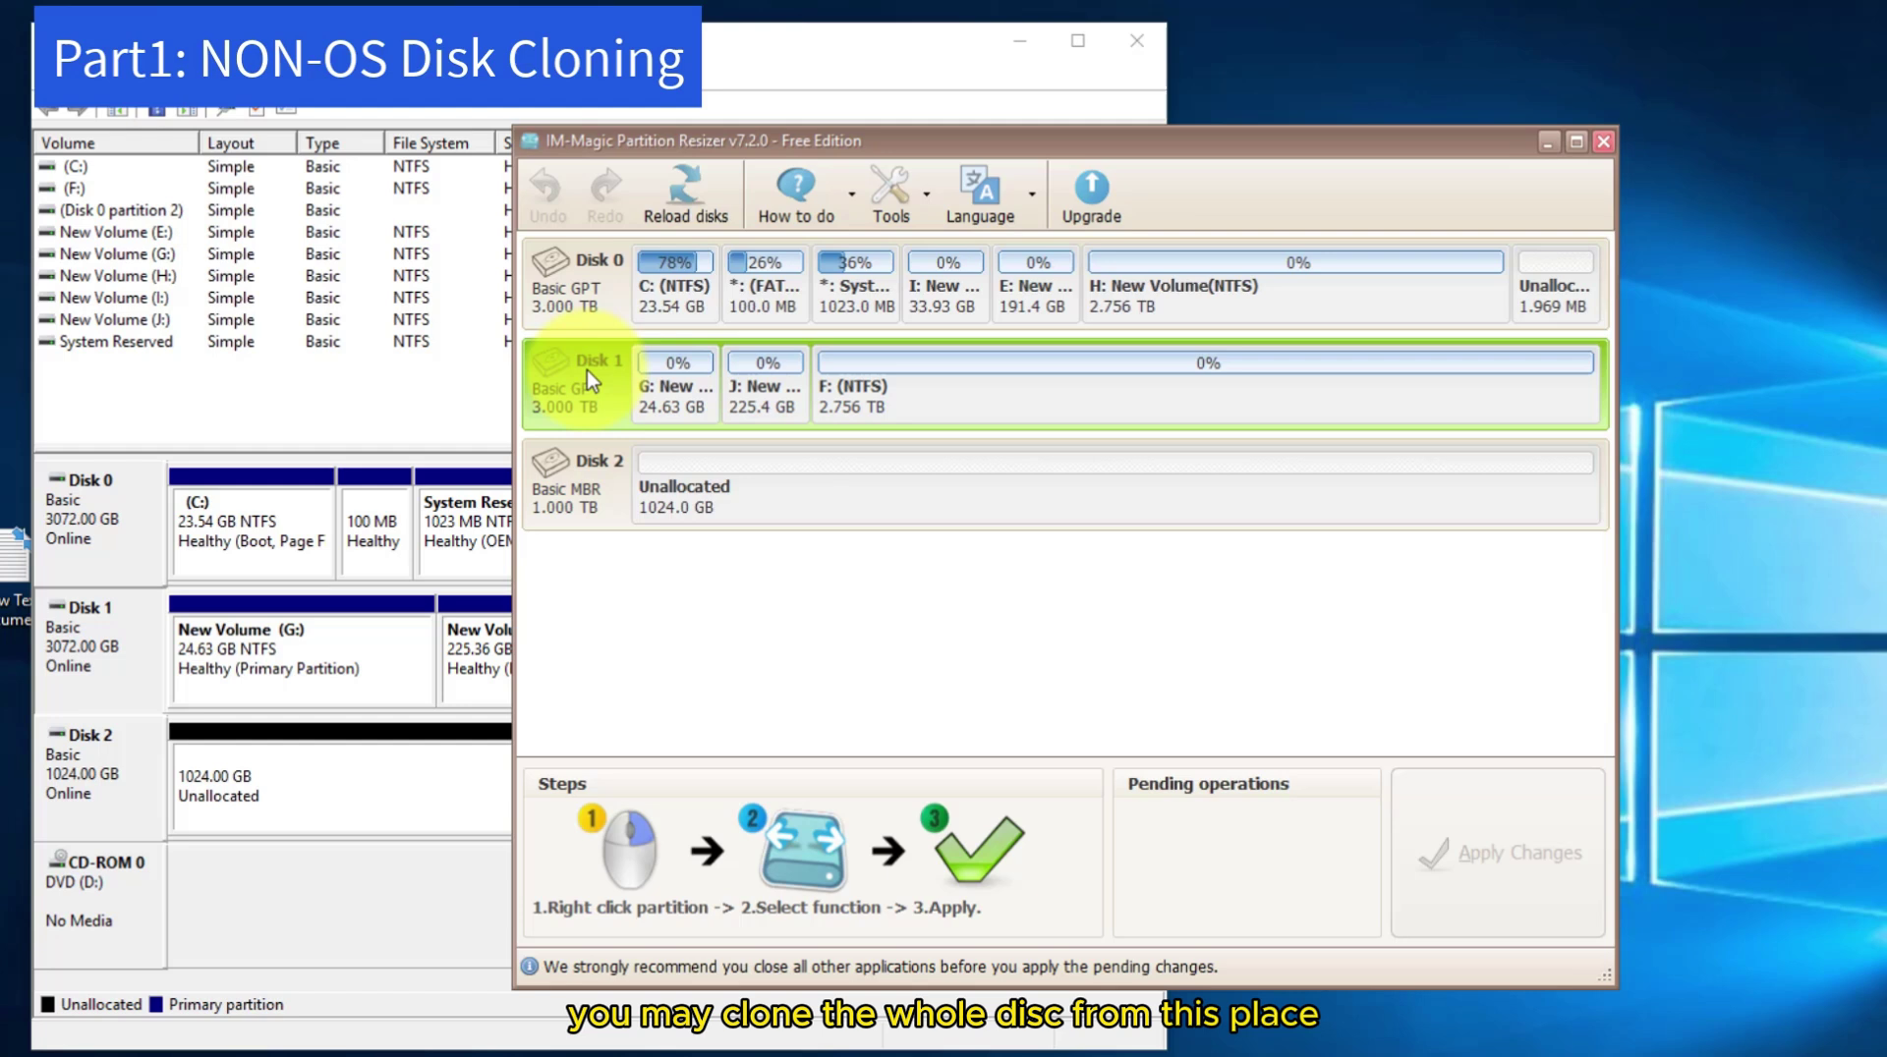
pyautogui.rightClick(587, 370)
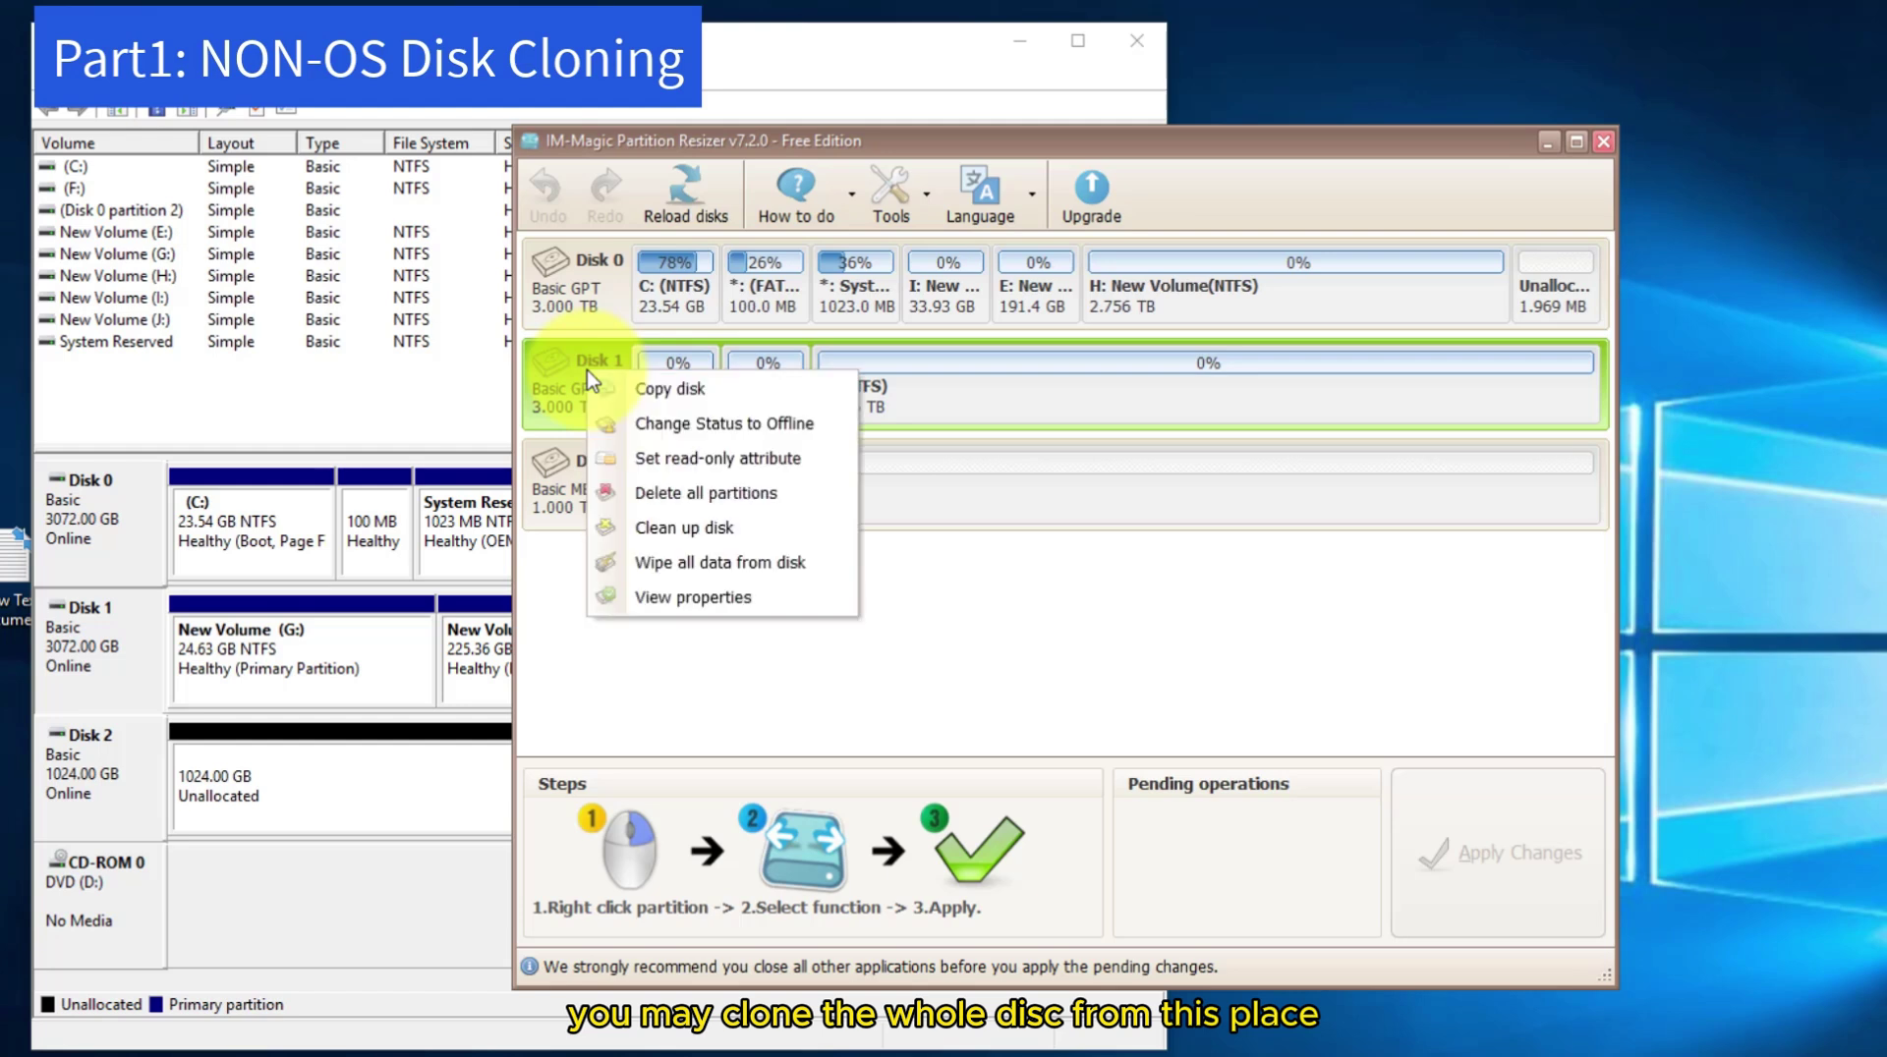
pyautogui.click(766, 395)
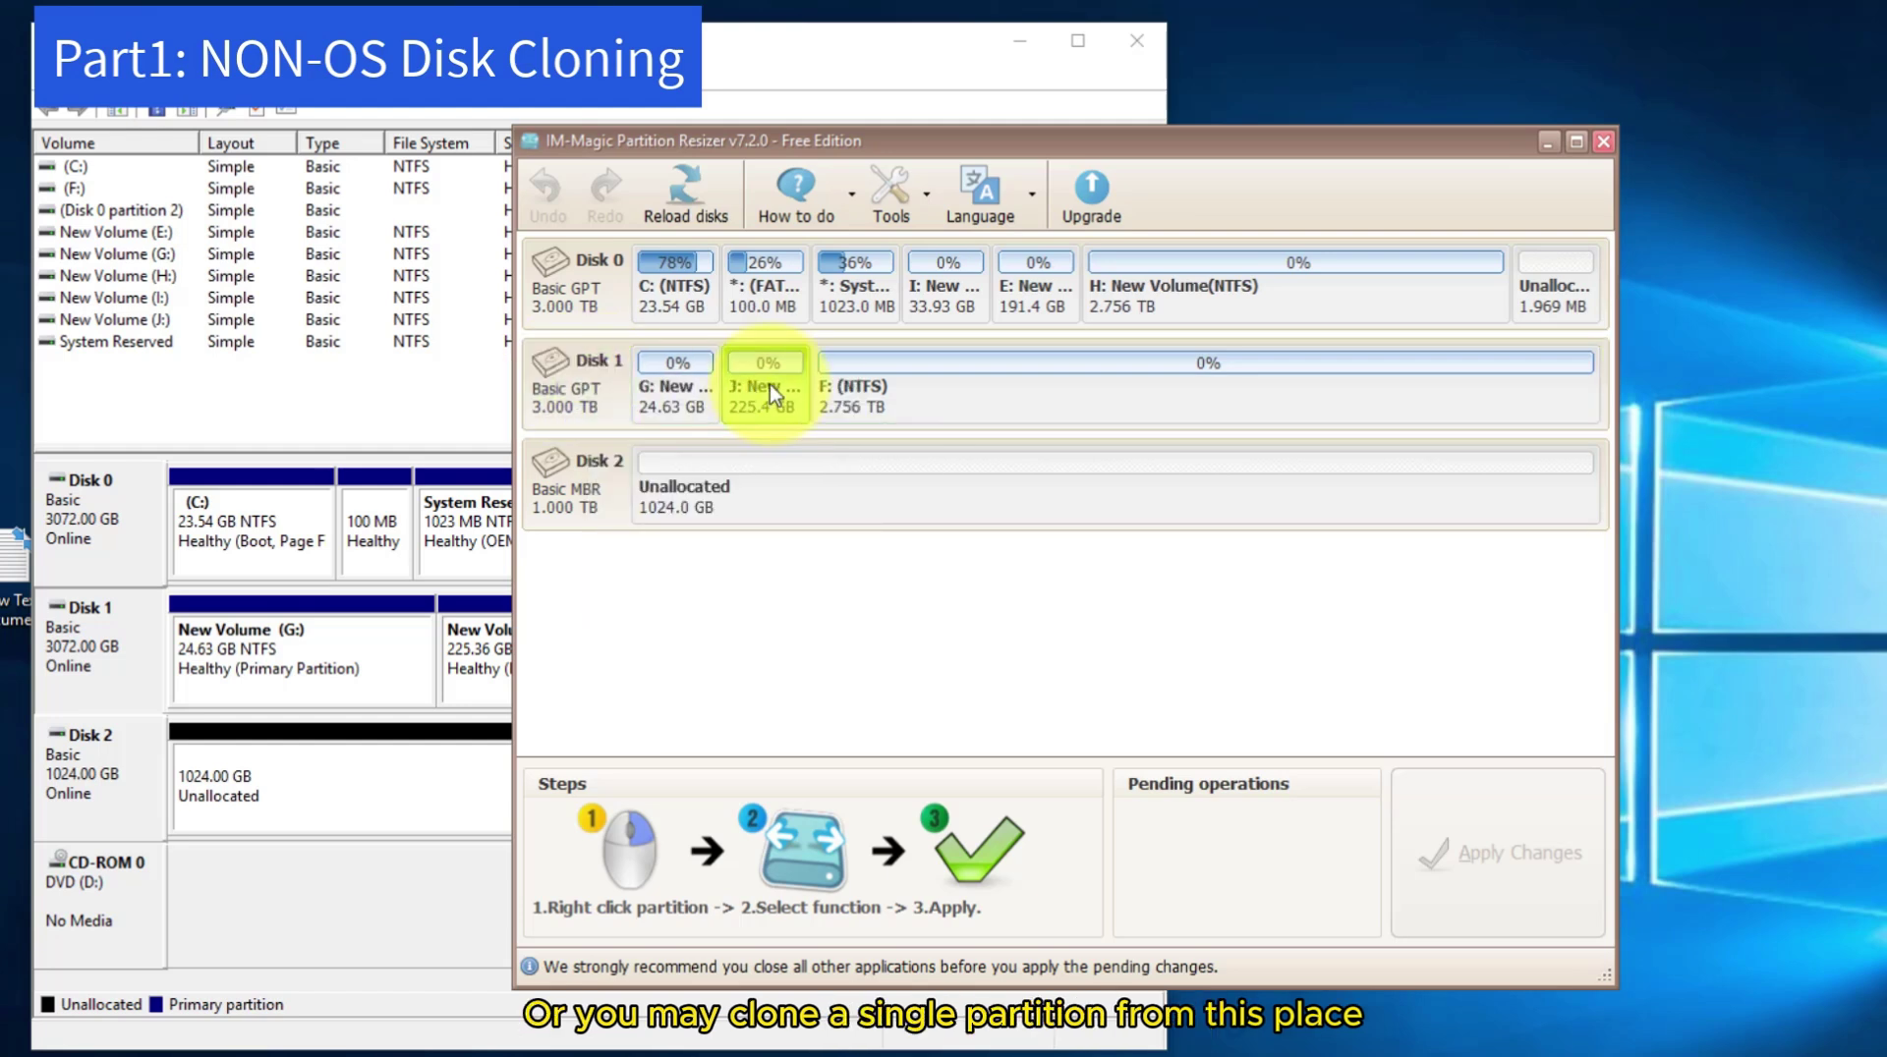
pyautogui.rightClick(769, 390)
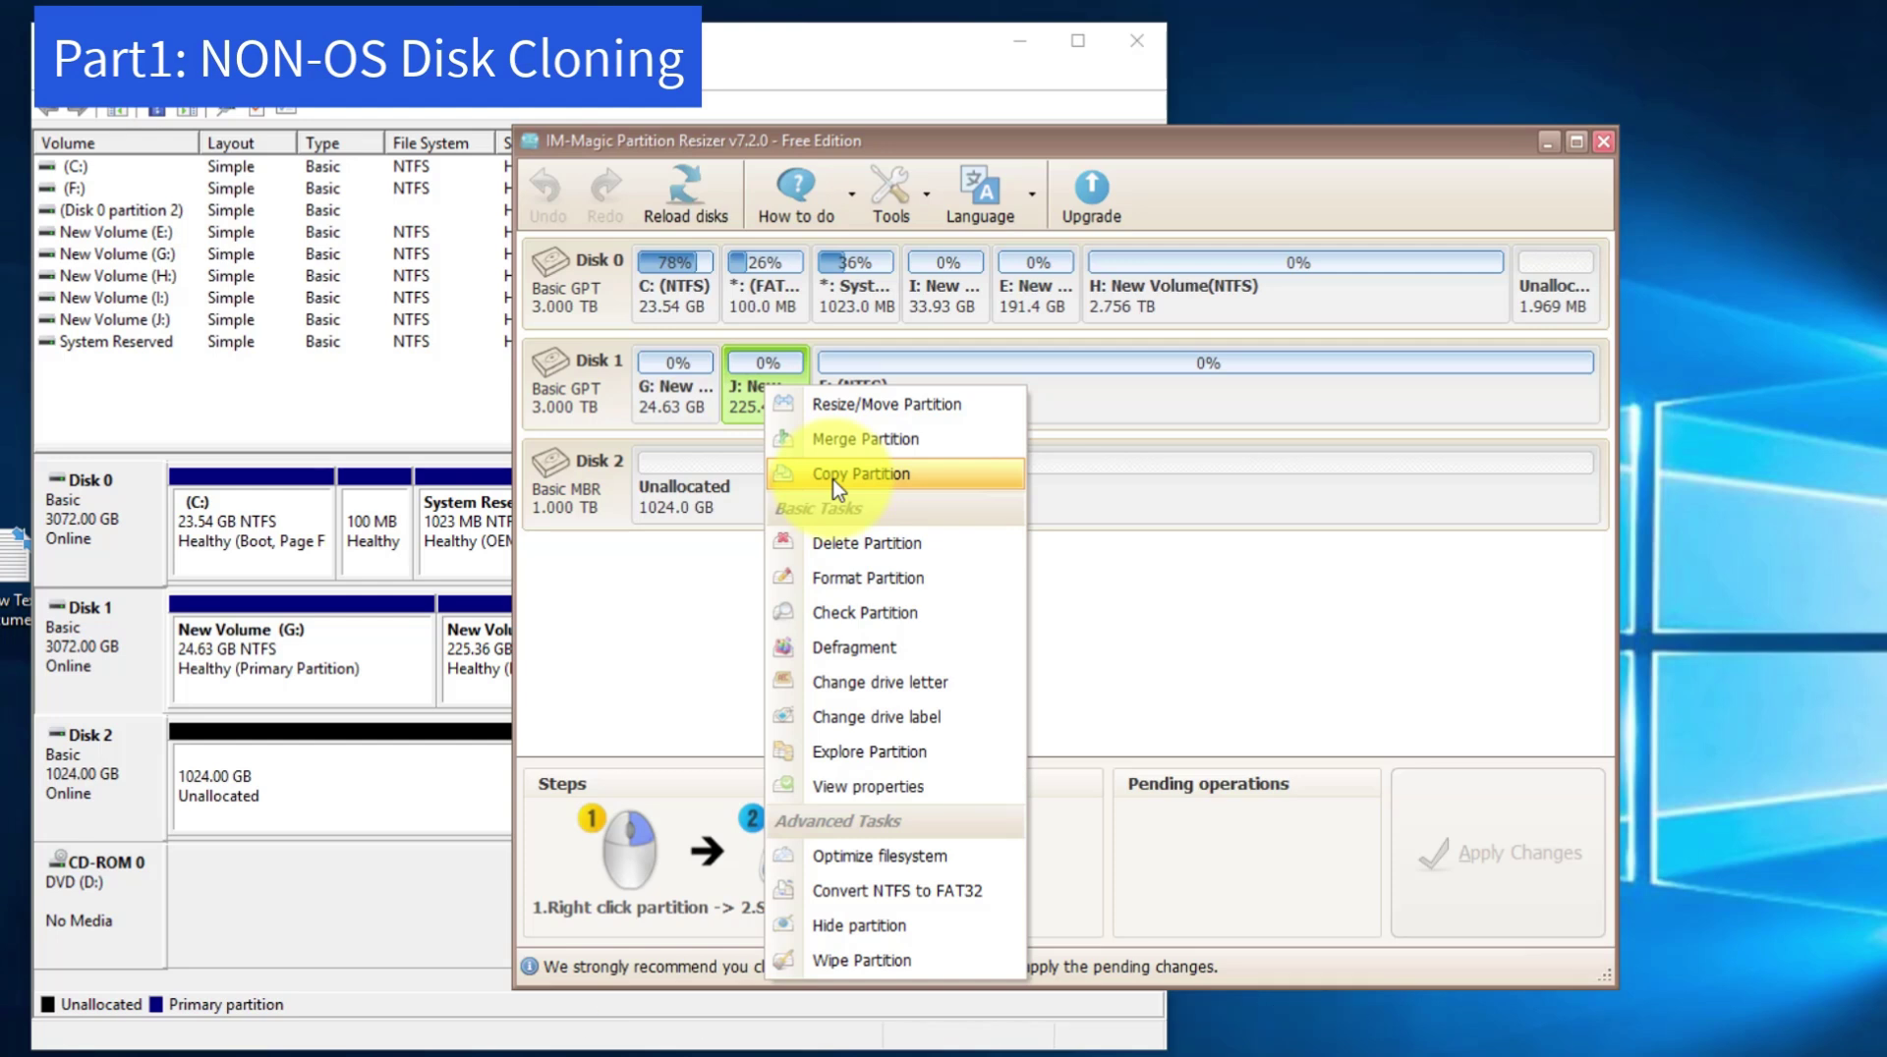
# Start a whole-disk copy with Disk 1 as the source and the unallocated Disk 2 as the destination
pyautogui.click(557, 392)
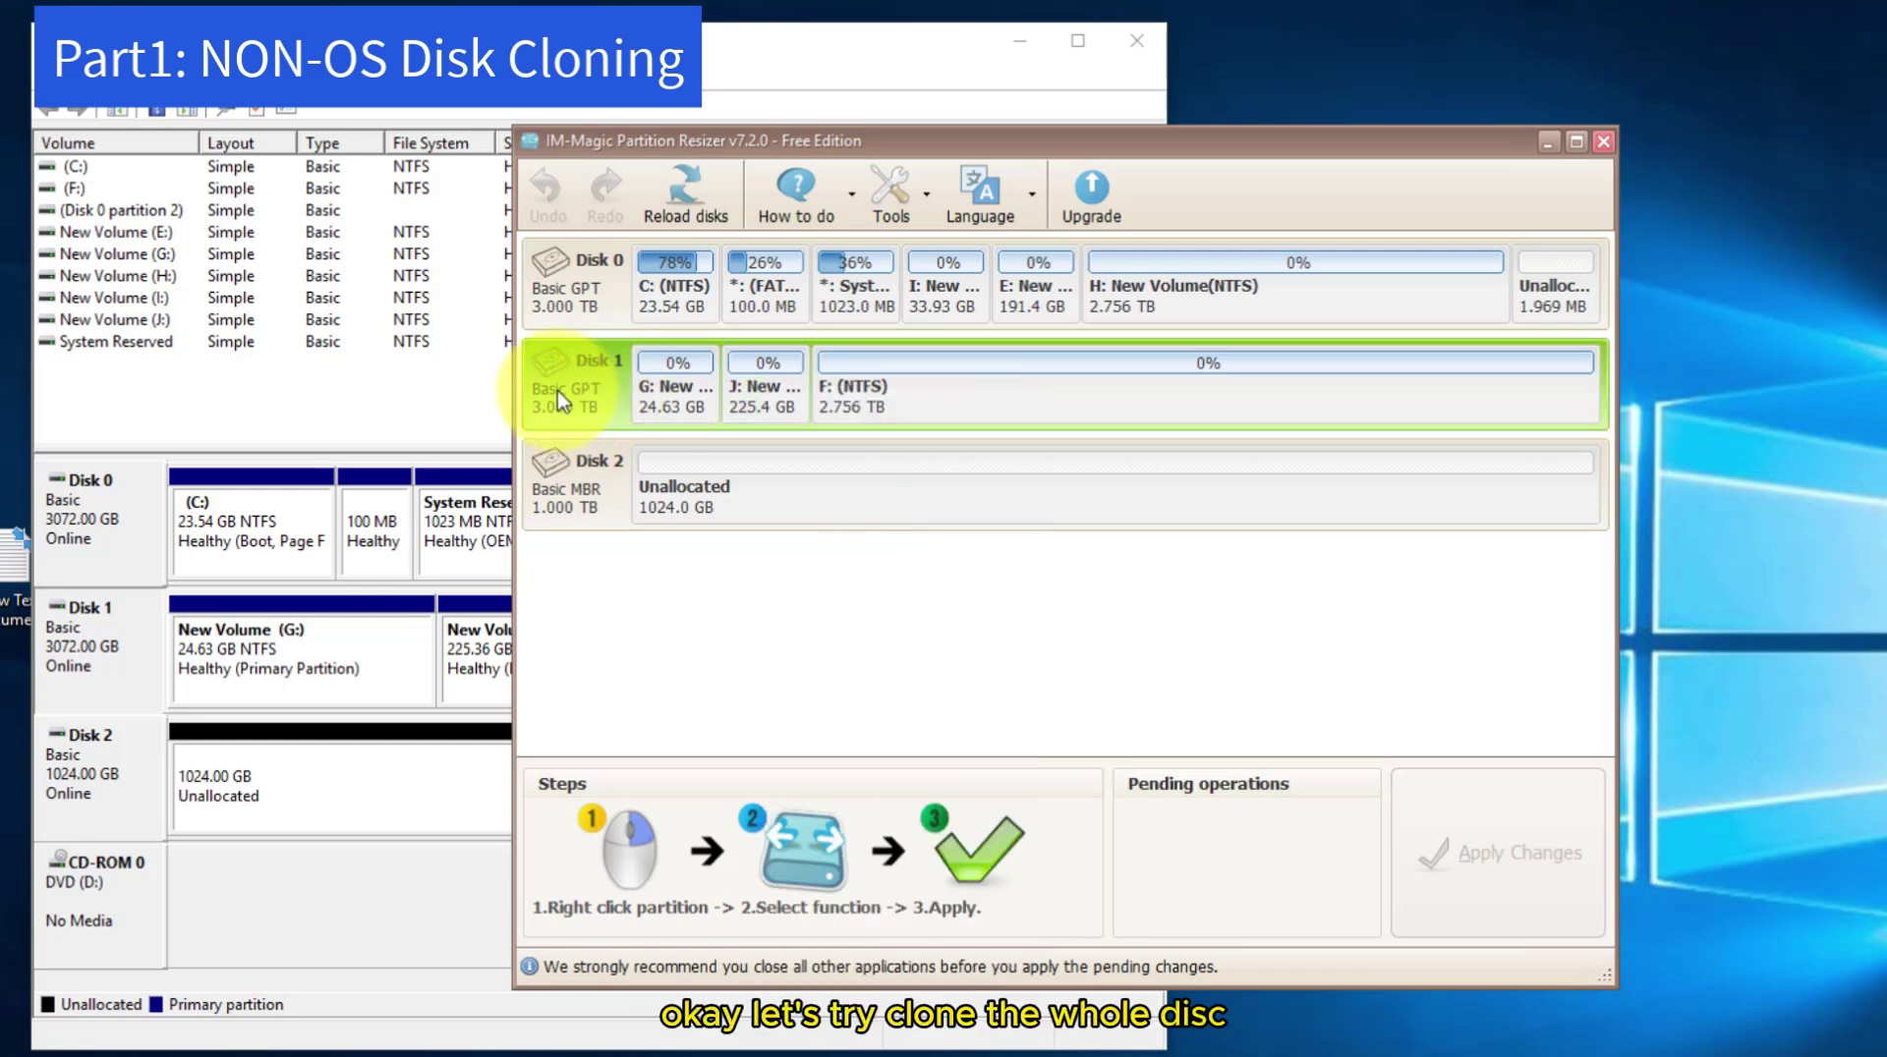
pyautogui.rightClick(557, 391)
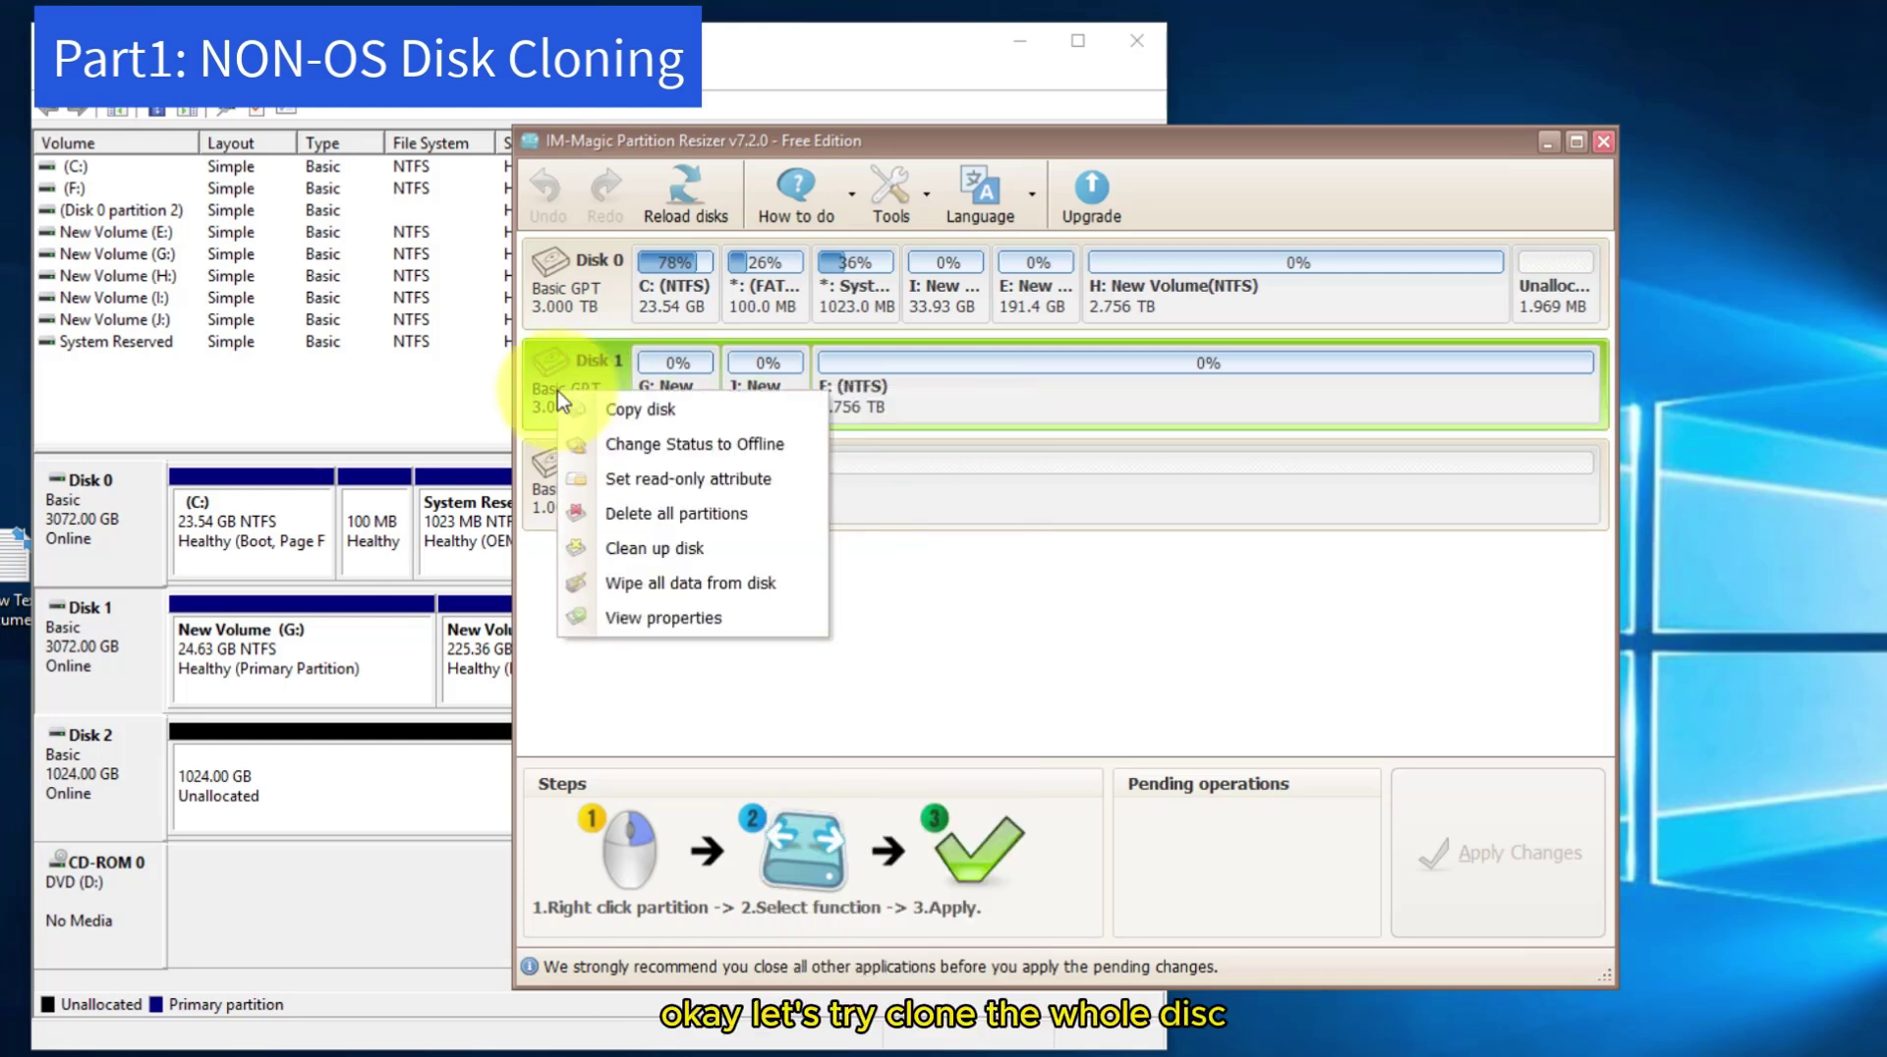
pyautogui.click(615, 409)
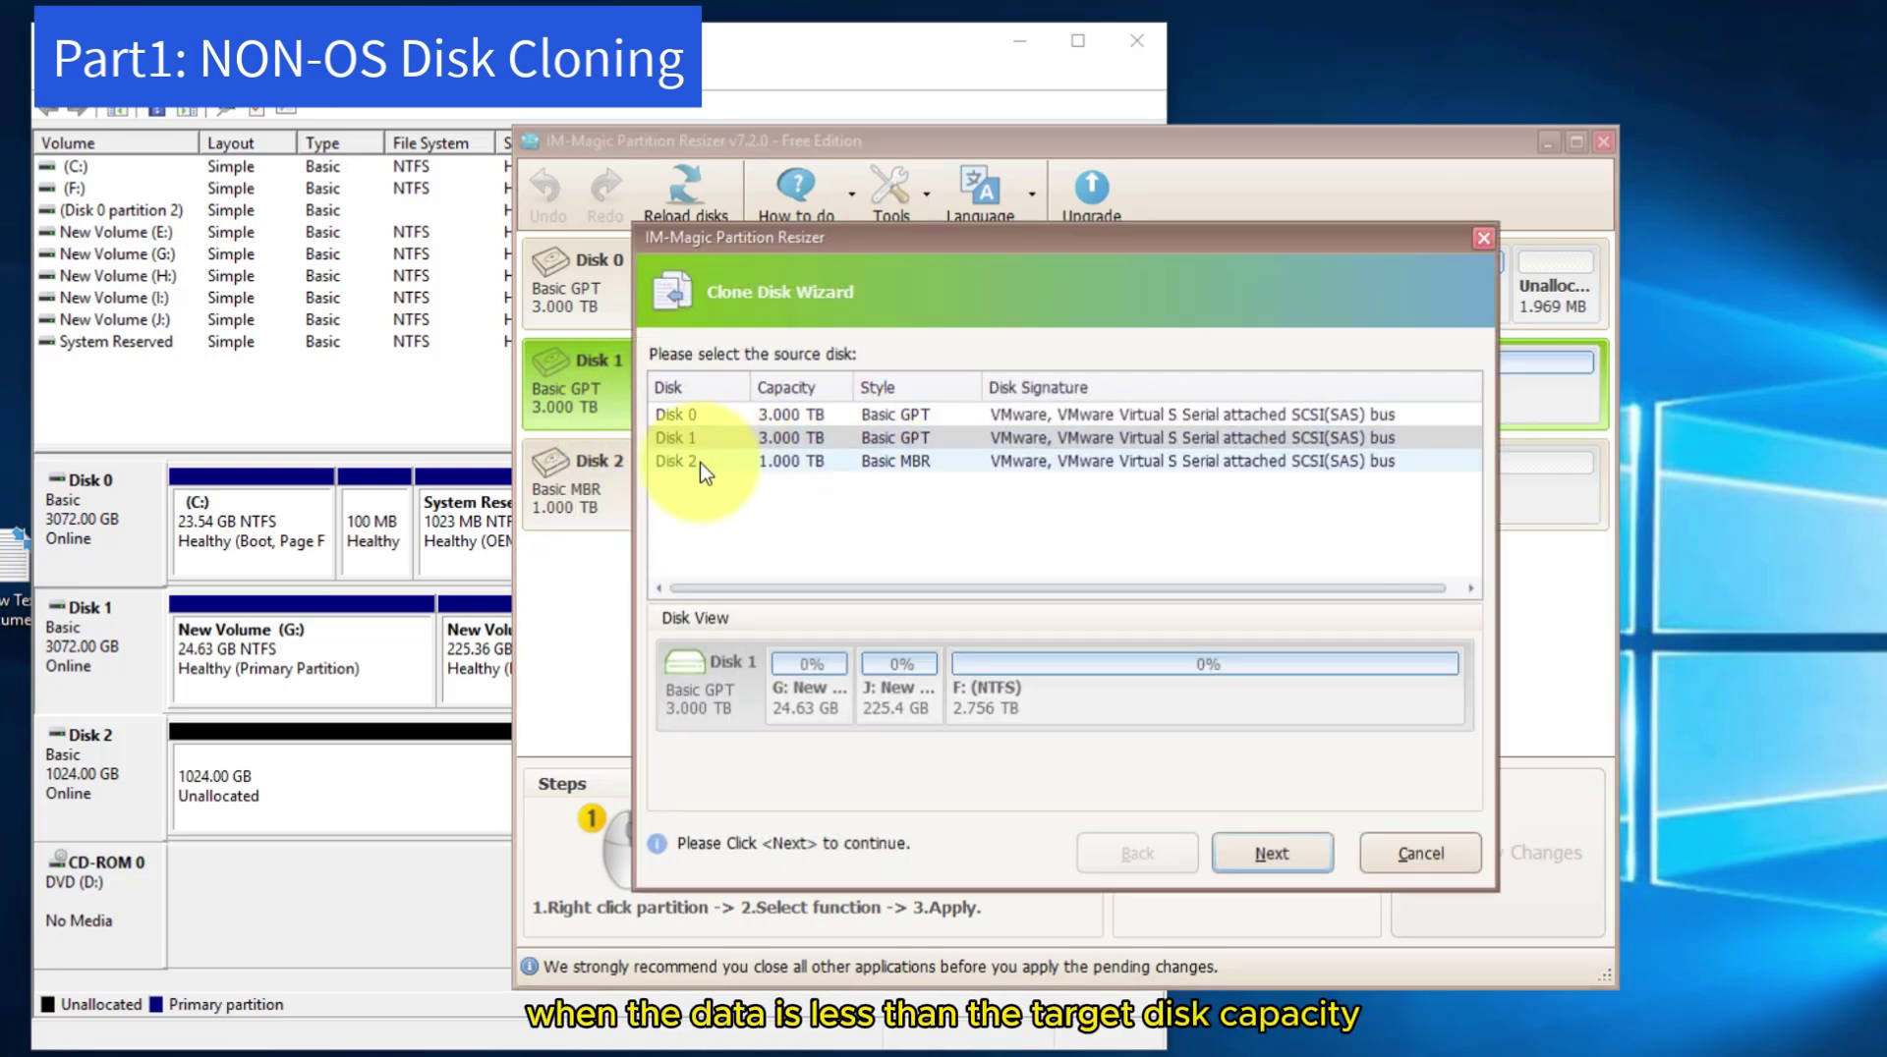
pyautogui.click(1268, 855)
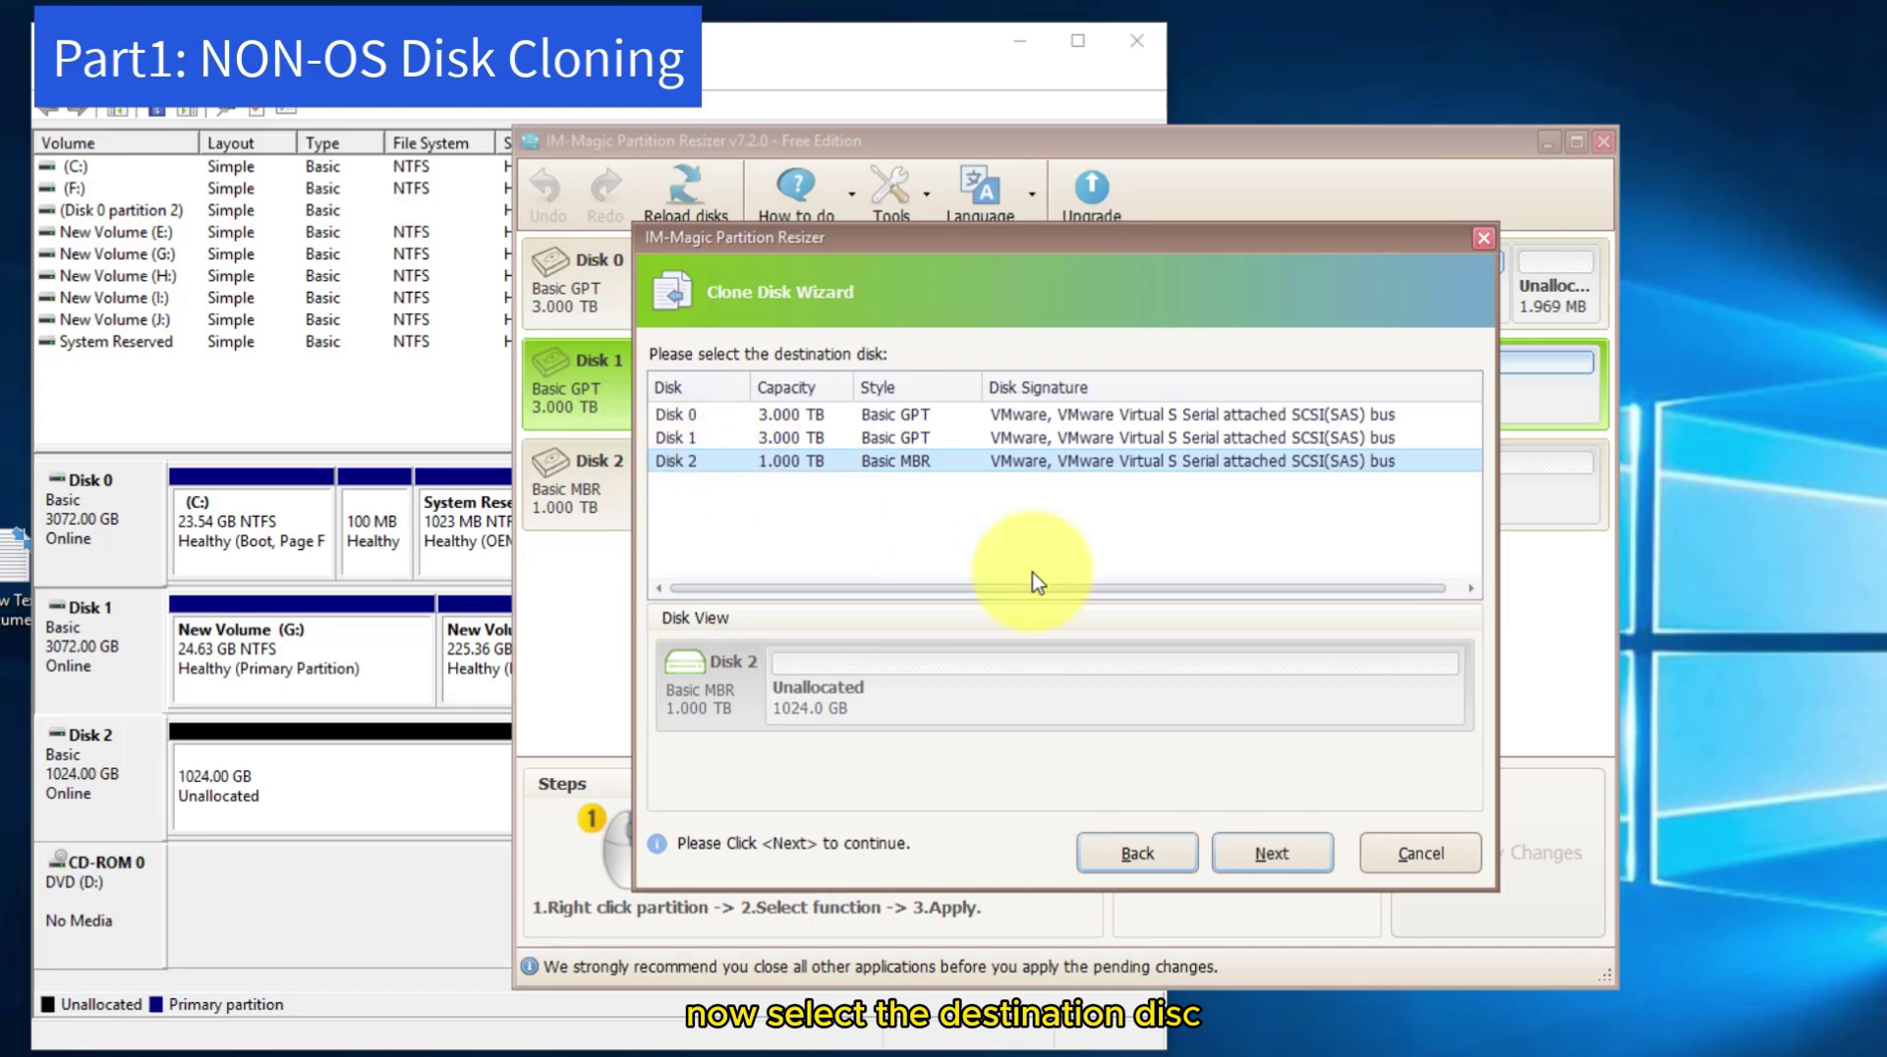
pyautogui.click(1258, 853)
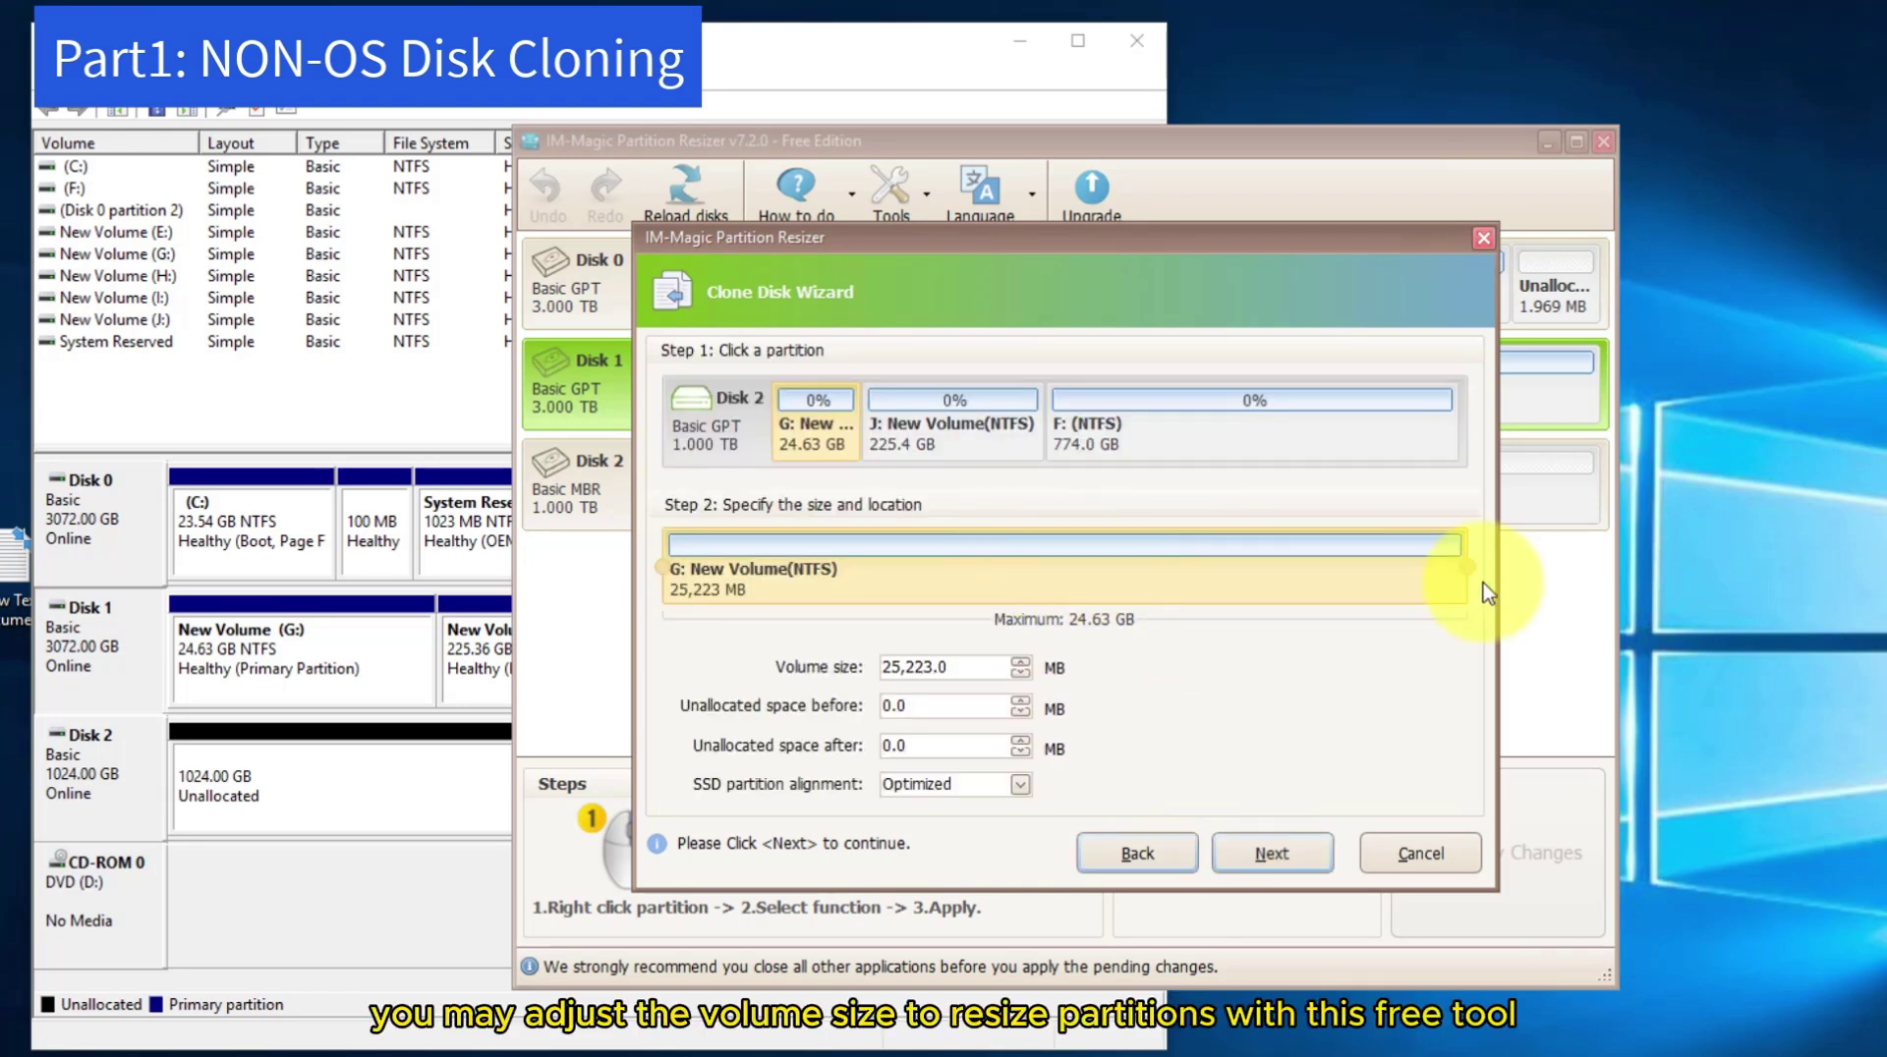
# In the destination layout, shrink partition G to about 11.62 GB and extend J over the freed space to 238.4 GB
pyautogui.moveTo(1469, 562); pyautogui.dragTo(1054, 560)
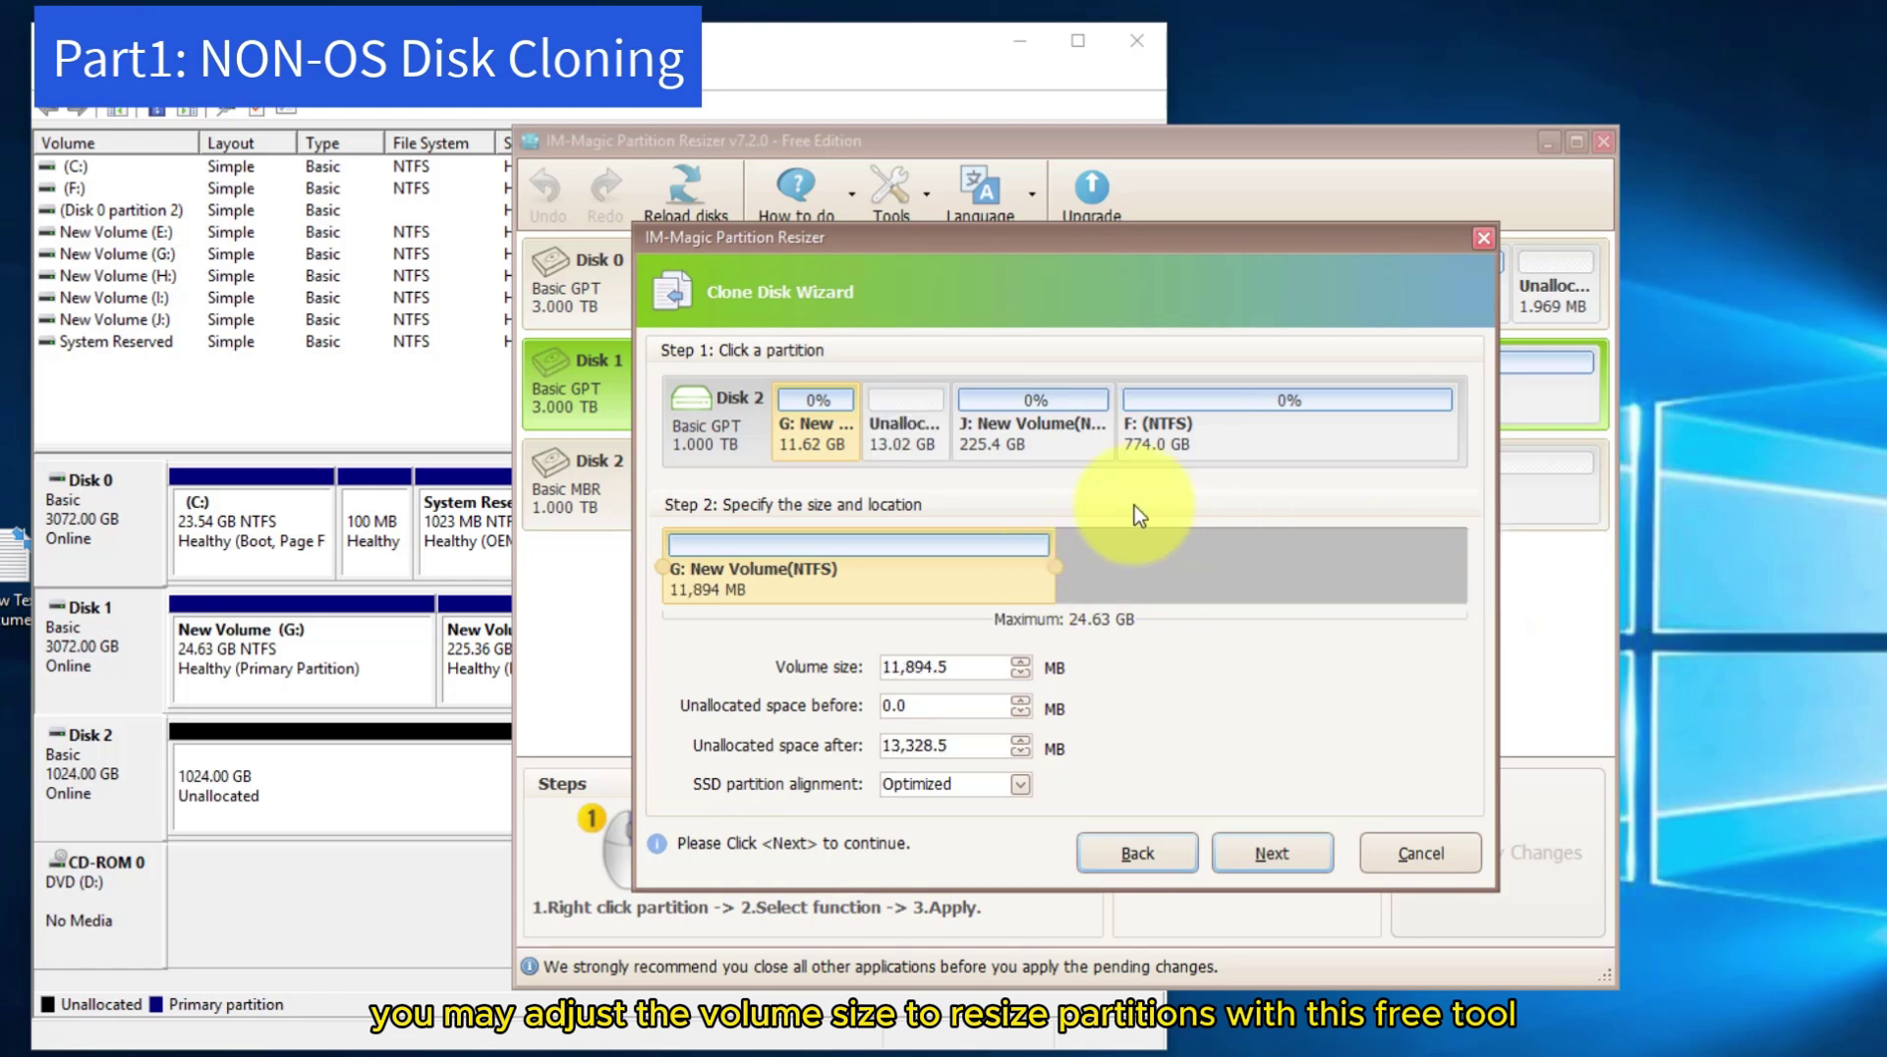
pyautogui.click(1074, 430)
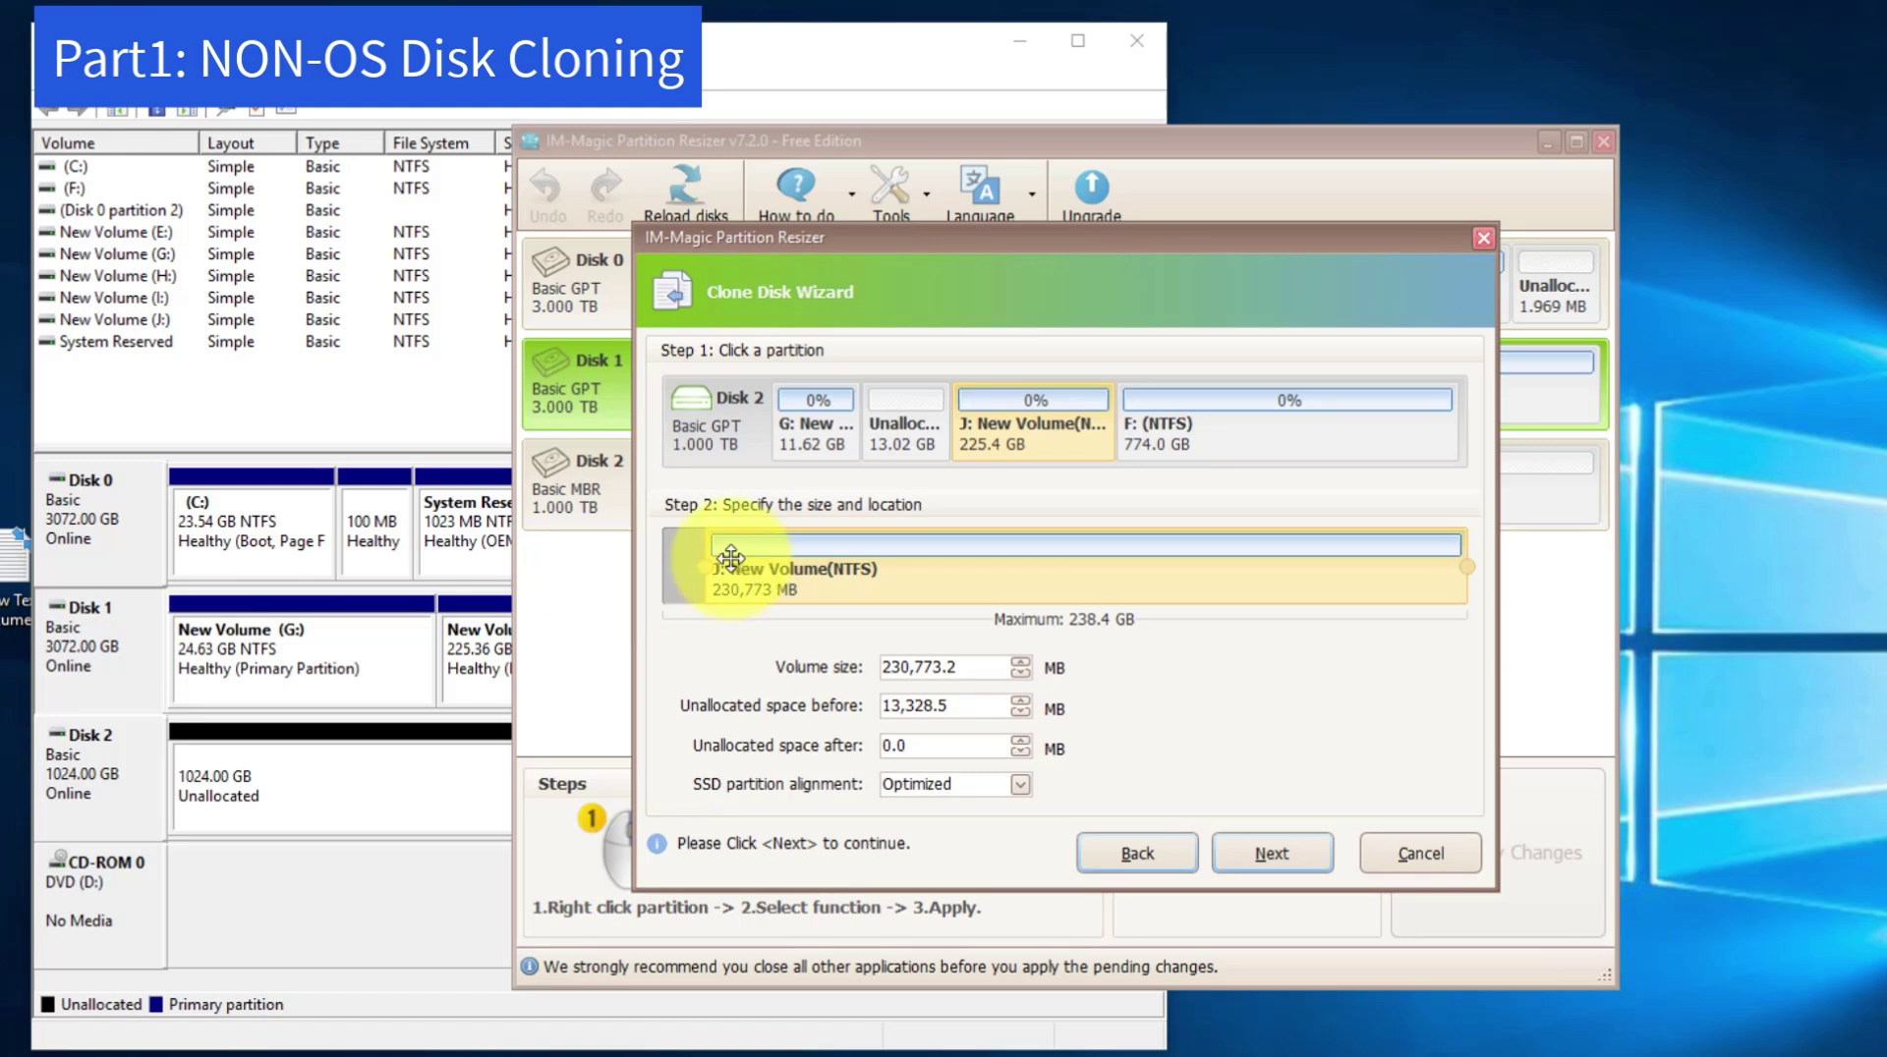
pyautogui.moveTo(705, 563); pyautogui.dragTo(584, 573)
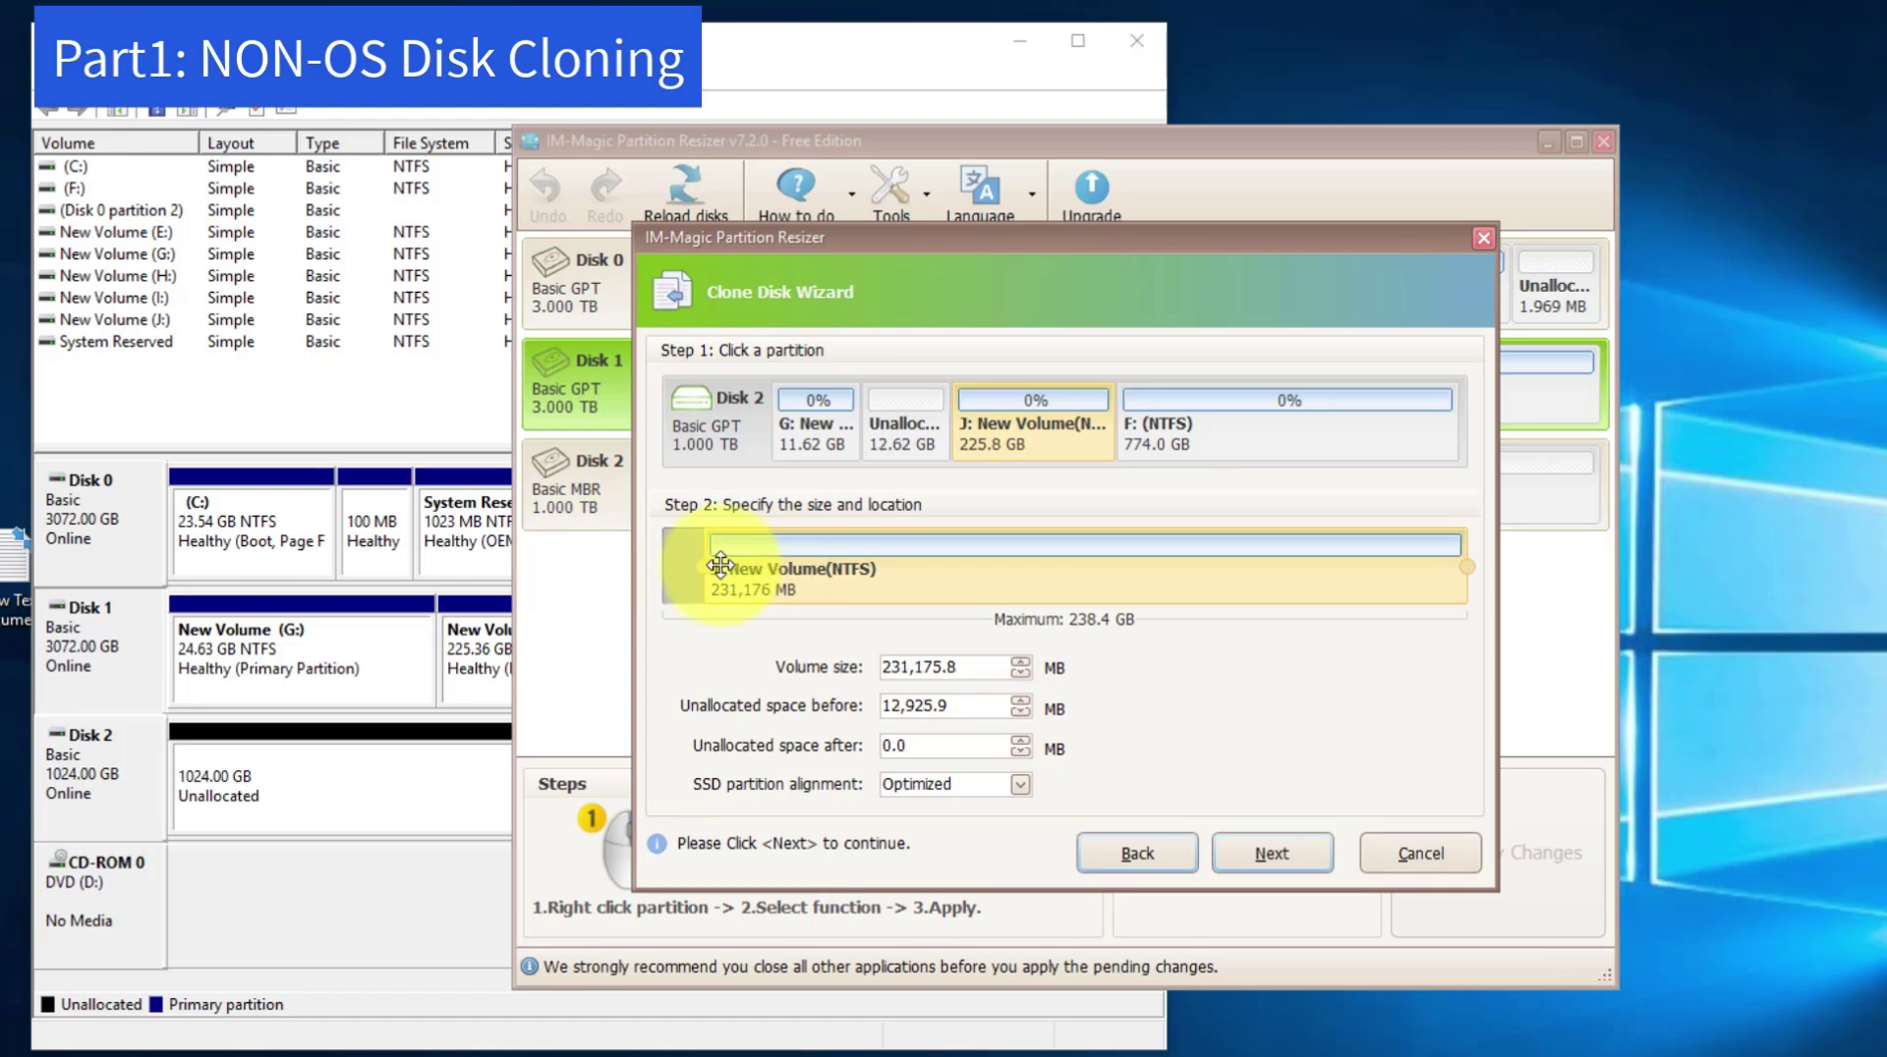
pyautogui.moveTo(698, 568); pyautogui.dragTo(632, 570)
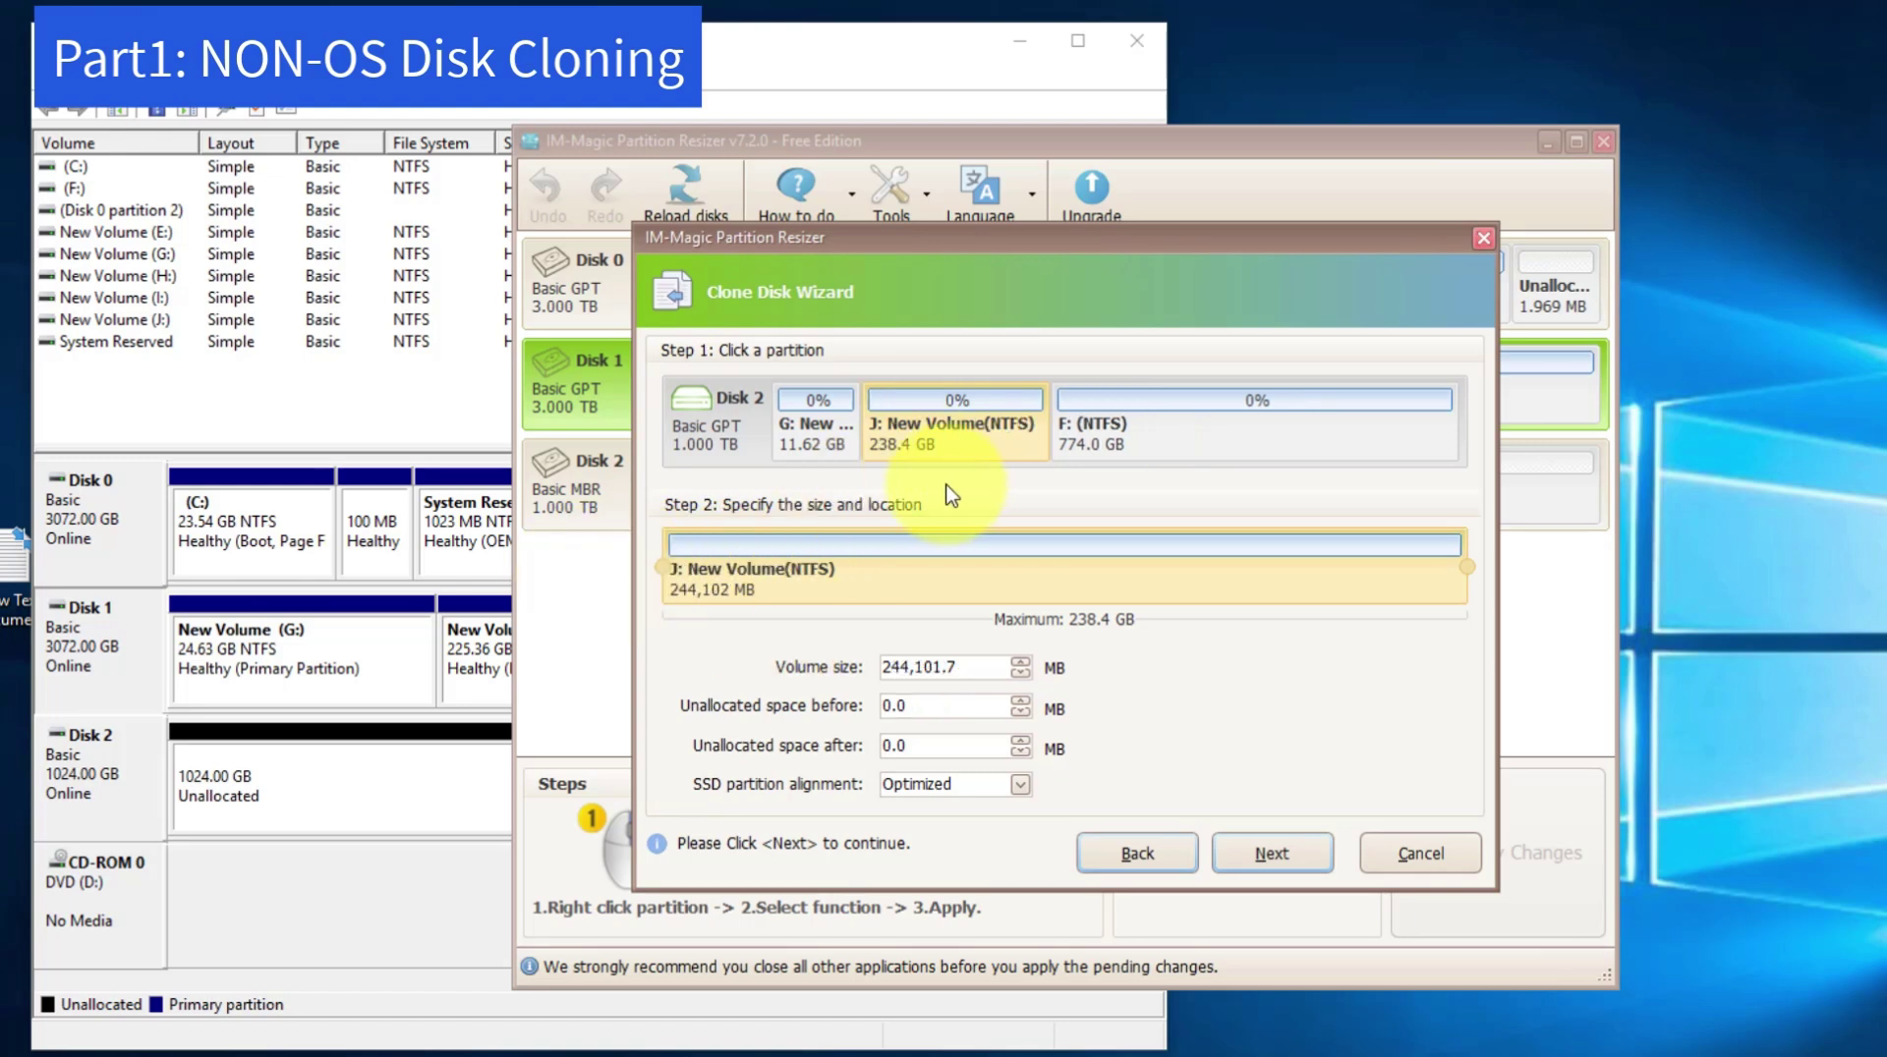
# Check partition F's size in the destination layout and finish the Clone Disk Wizard
pyautogui.click(1119, 430)
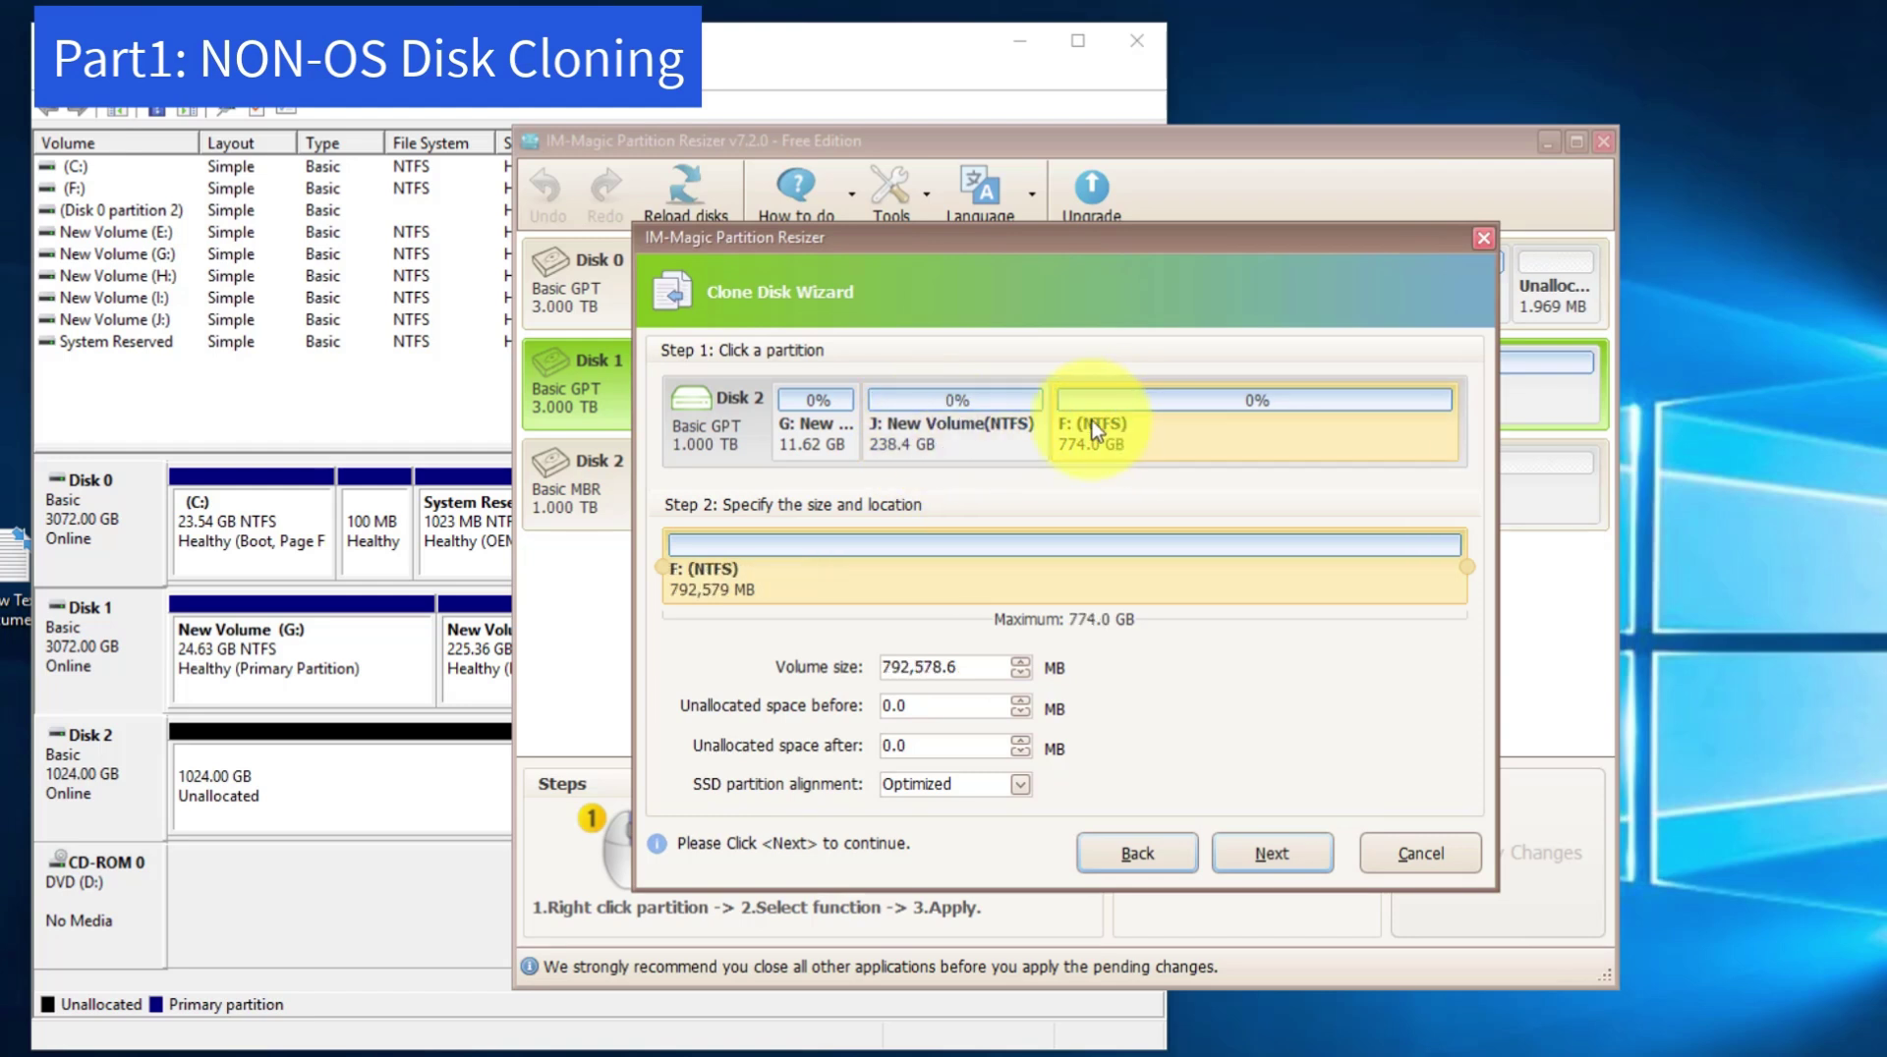
pyautogui.click(1269, 853)
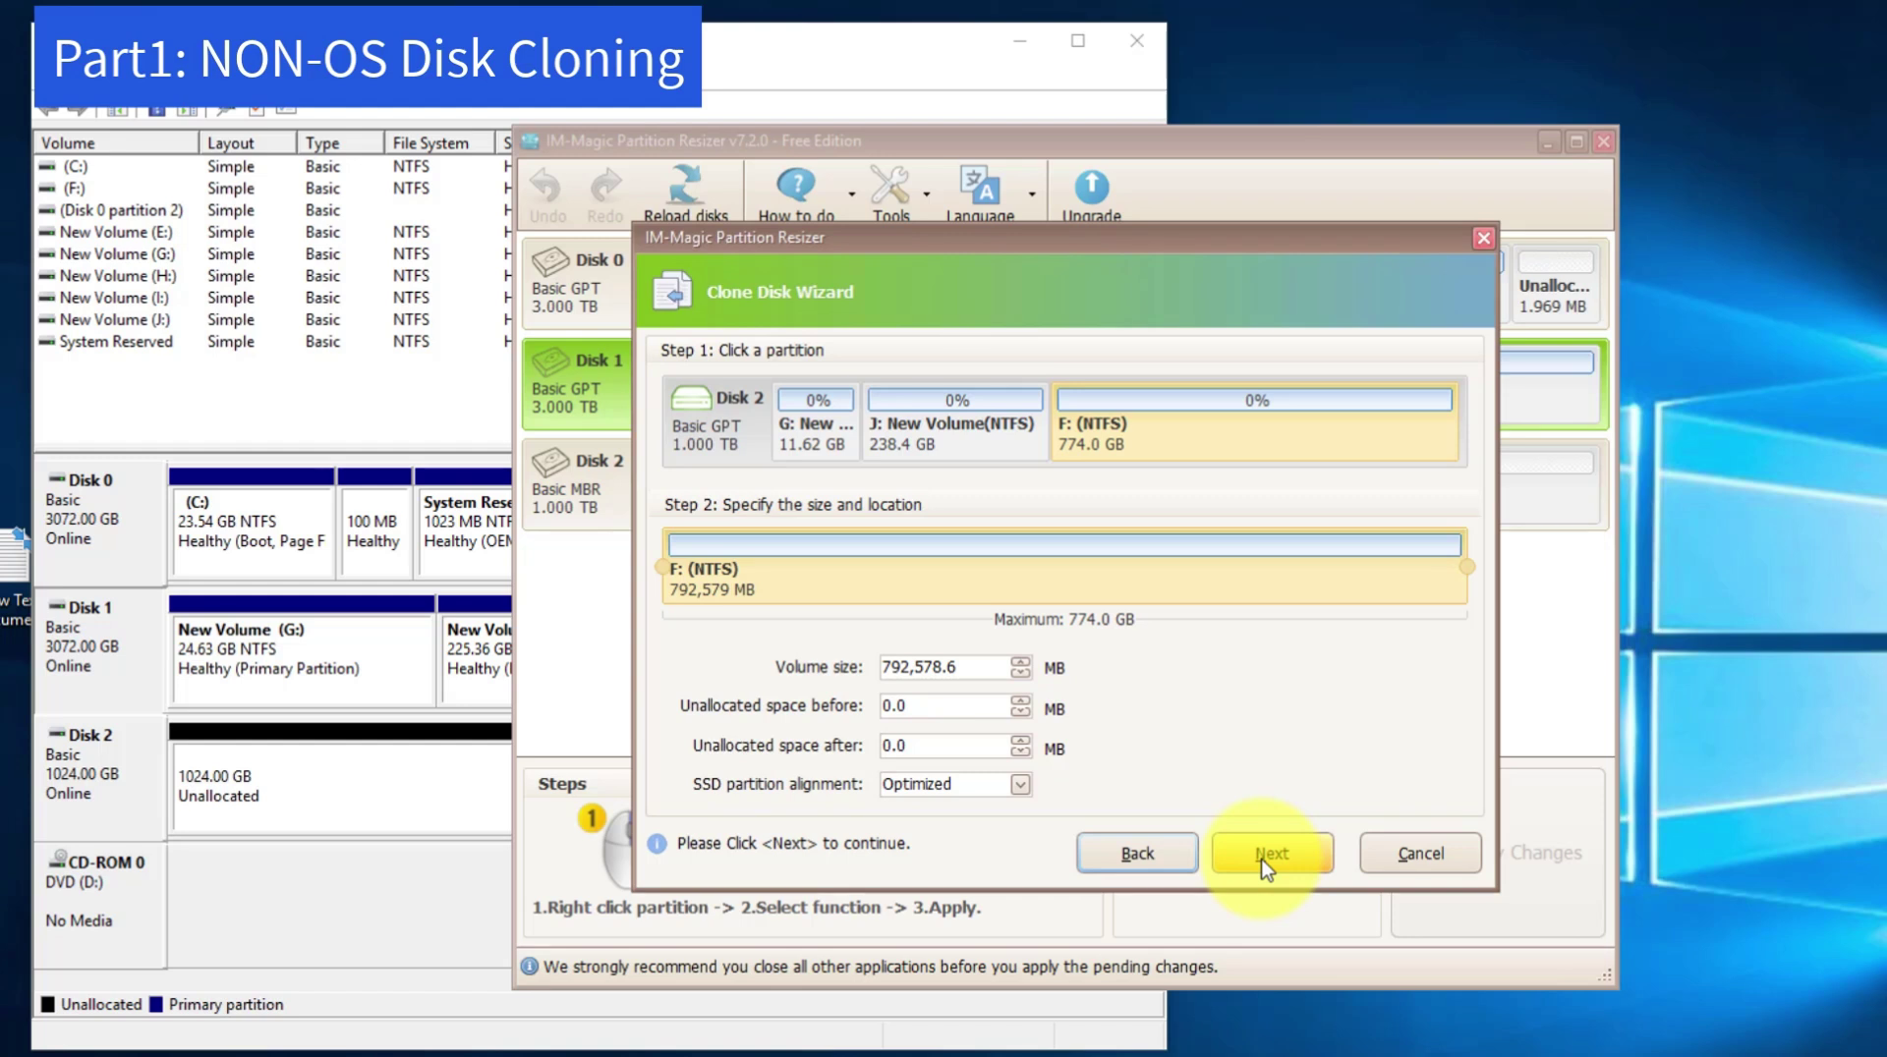
pyautogui.click(1267, 855)
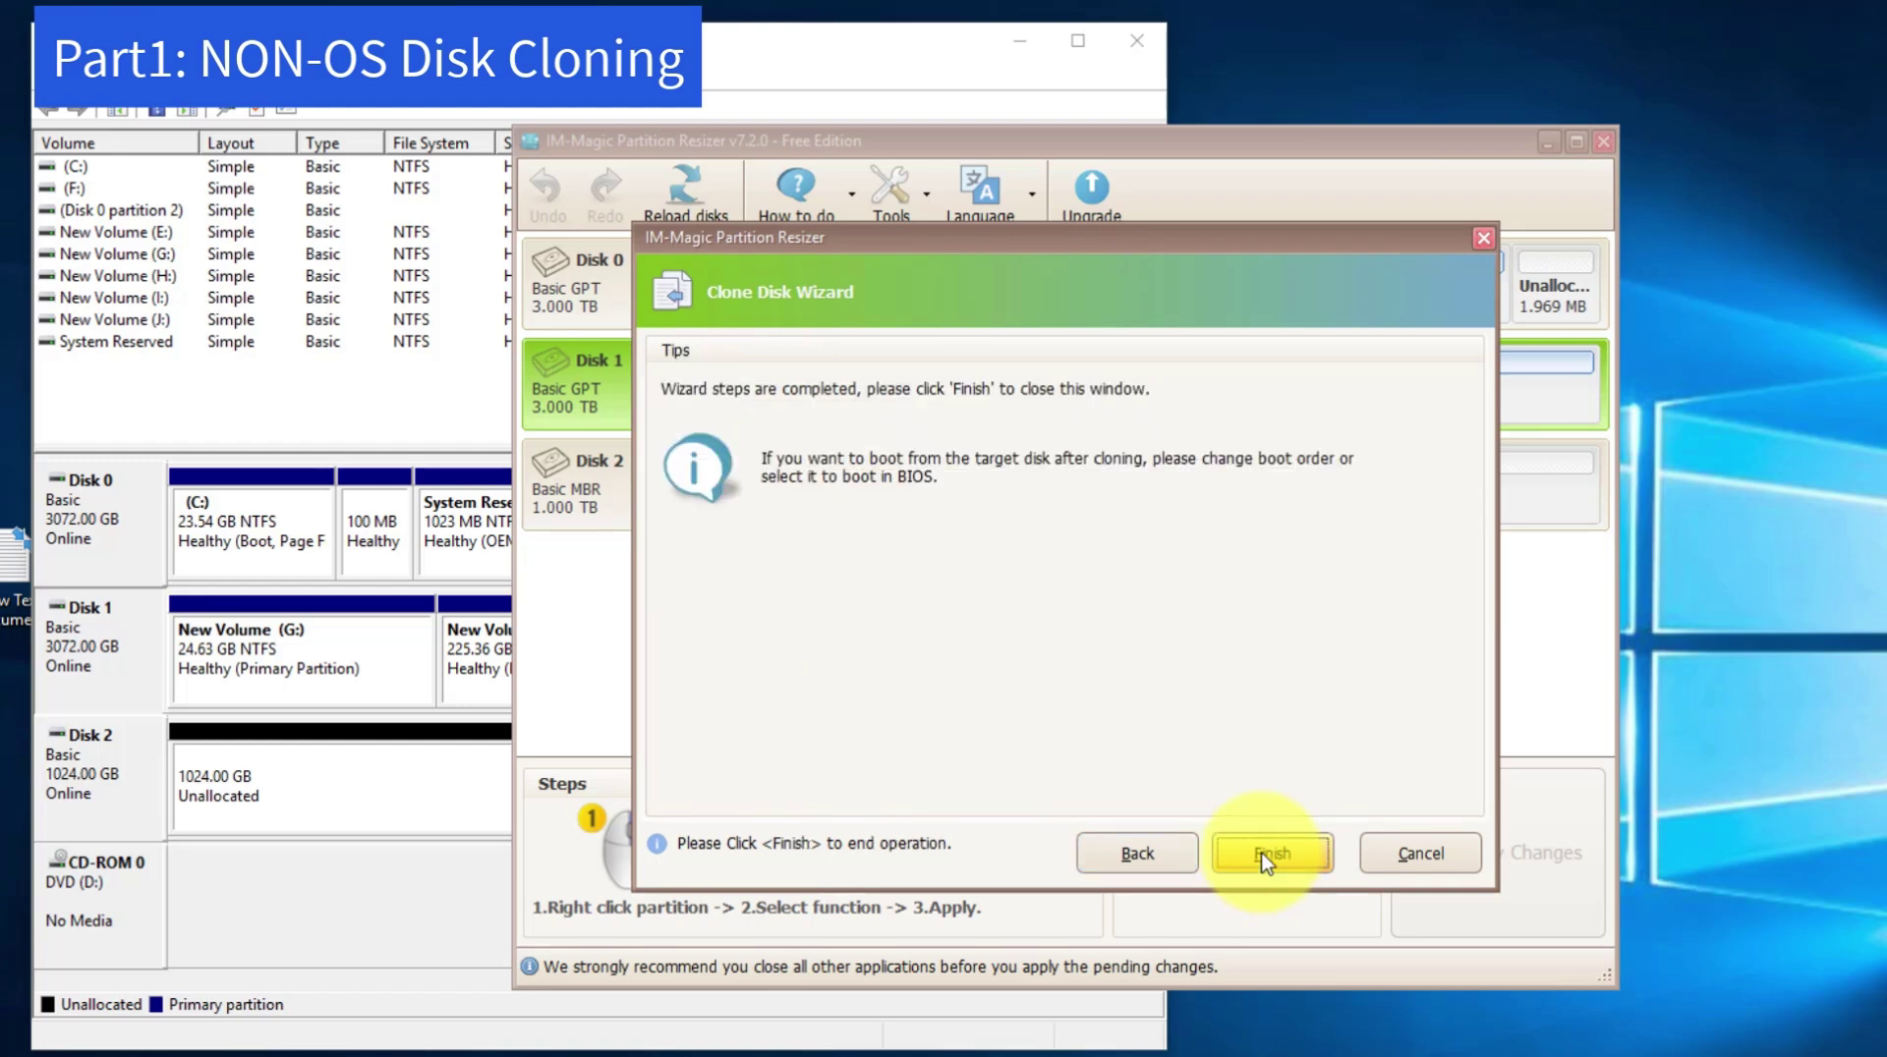
pyautogui.click(1267, 858)
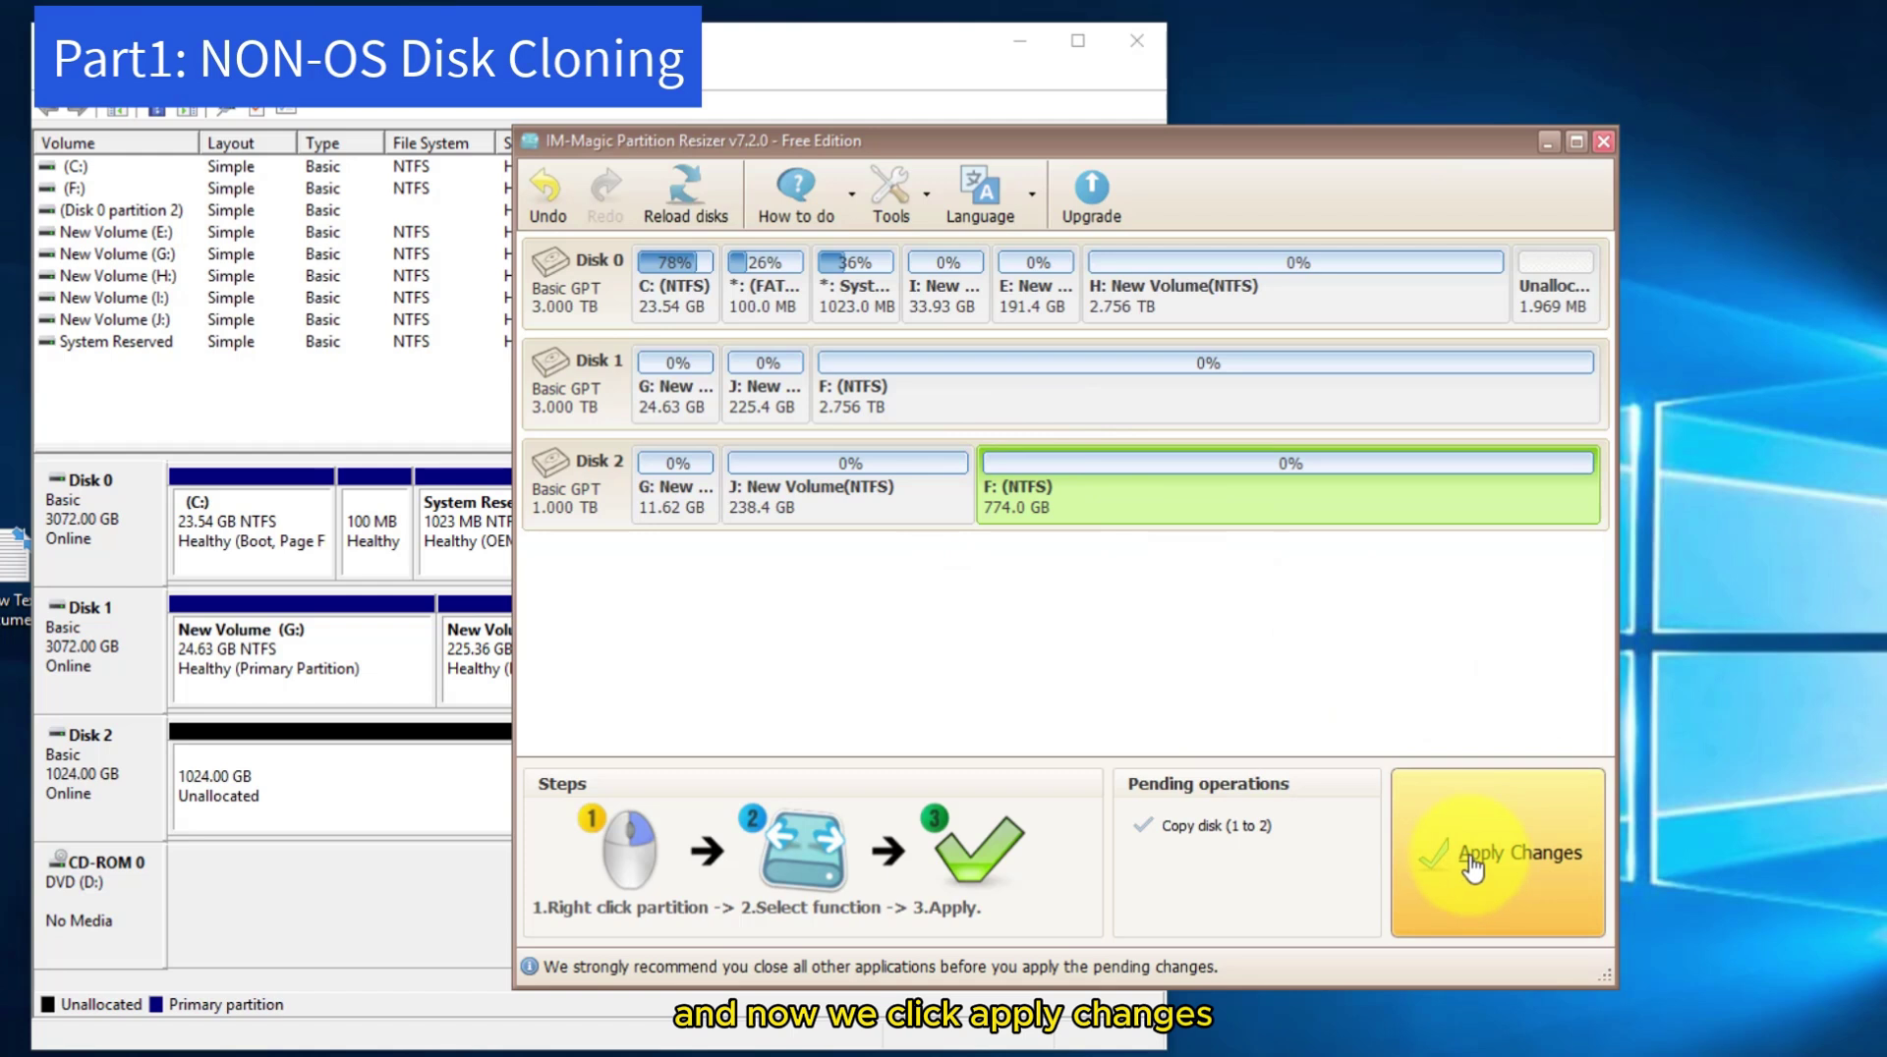
# Compare the source partitions on Disk 1 with the planned cloned layout on Disk 2
pyautogui.click(831, 379)
pyautogui.click(762, 385)
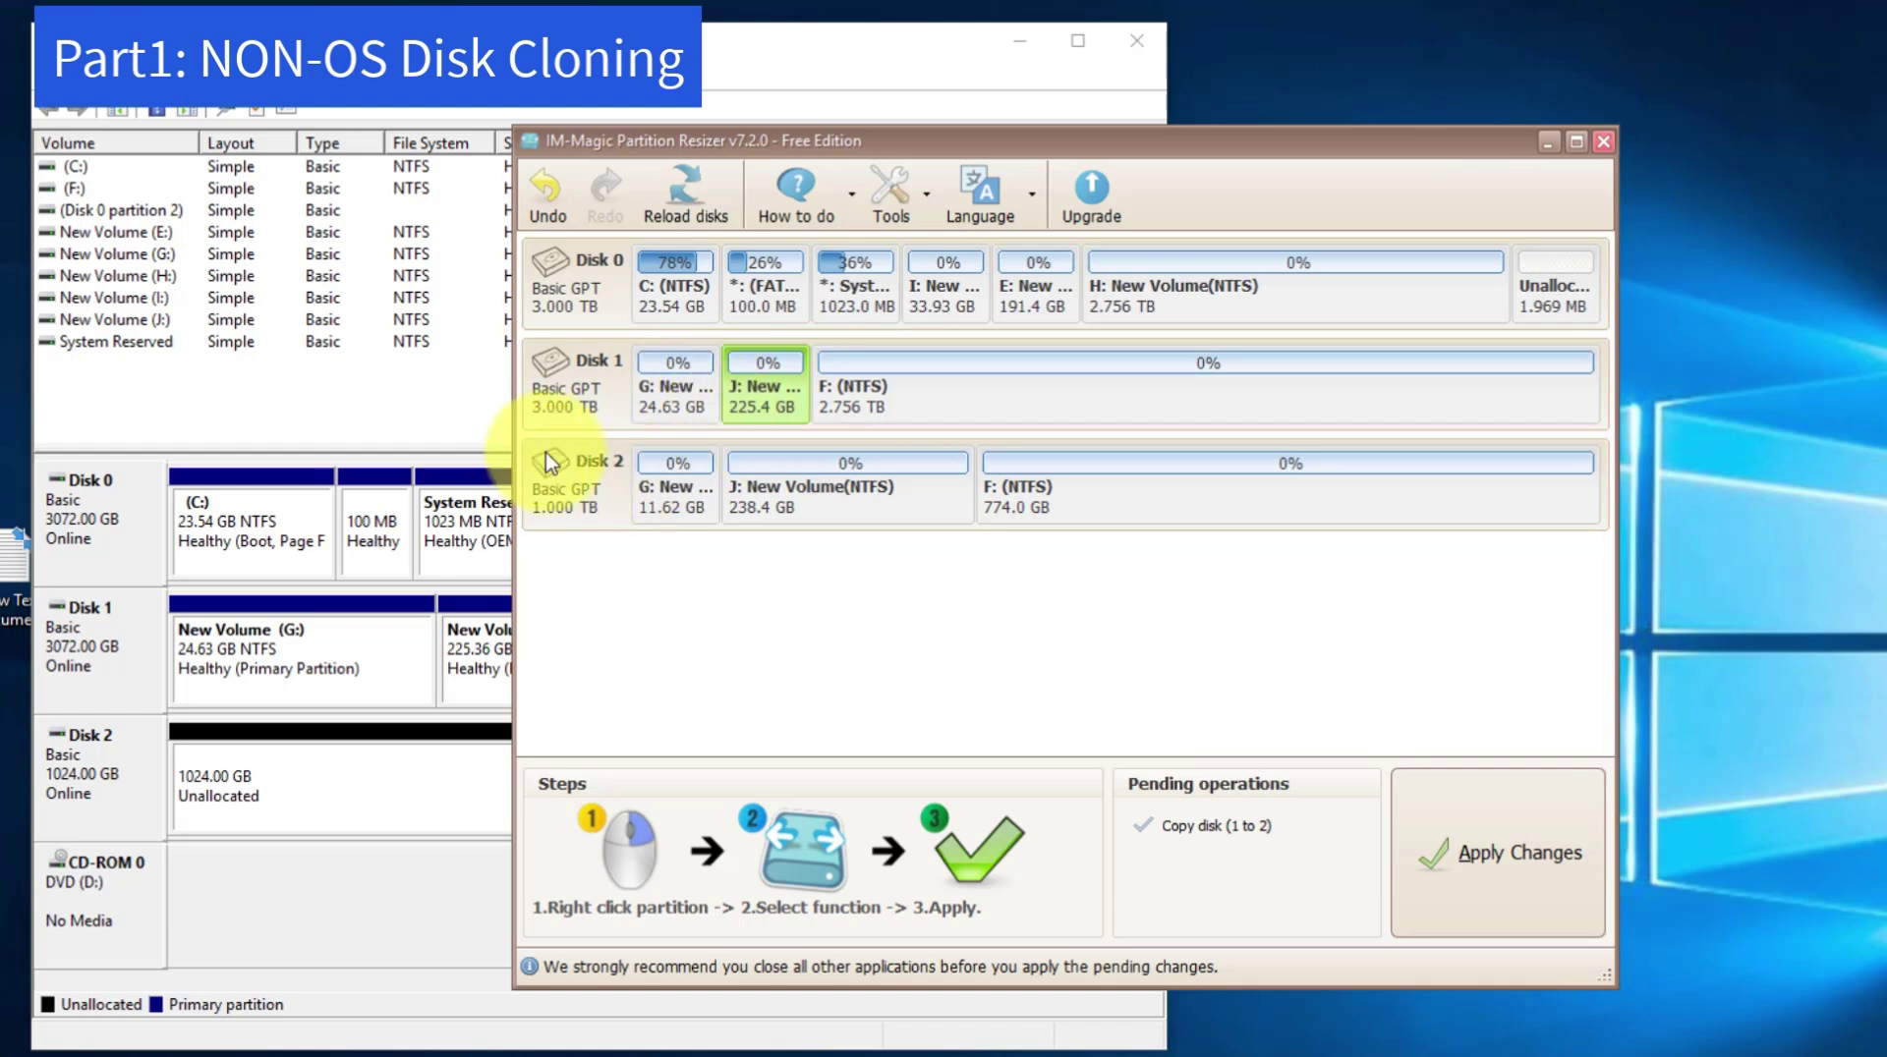
pyautogui.click(585, 513)
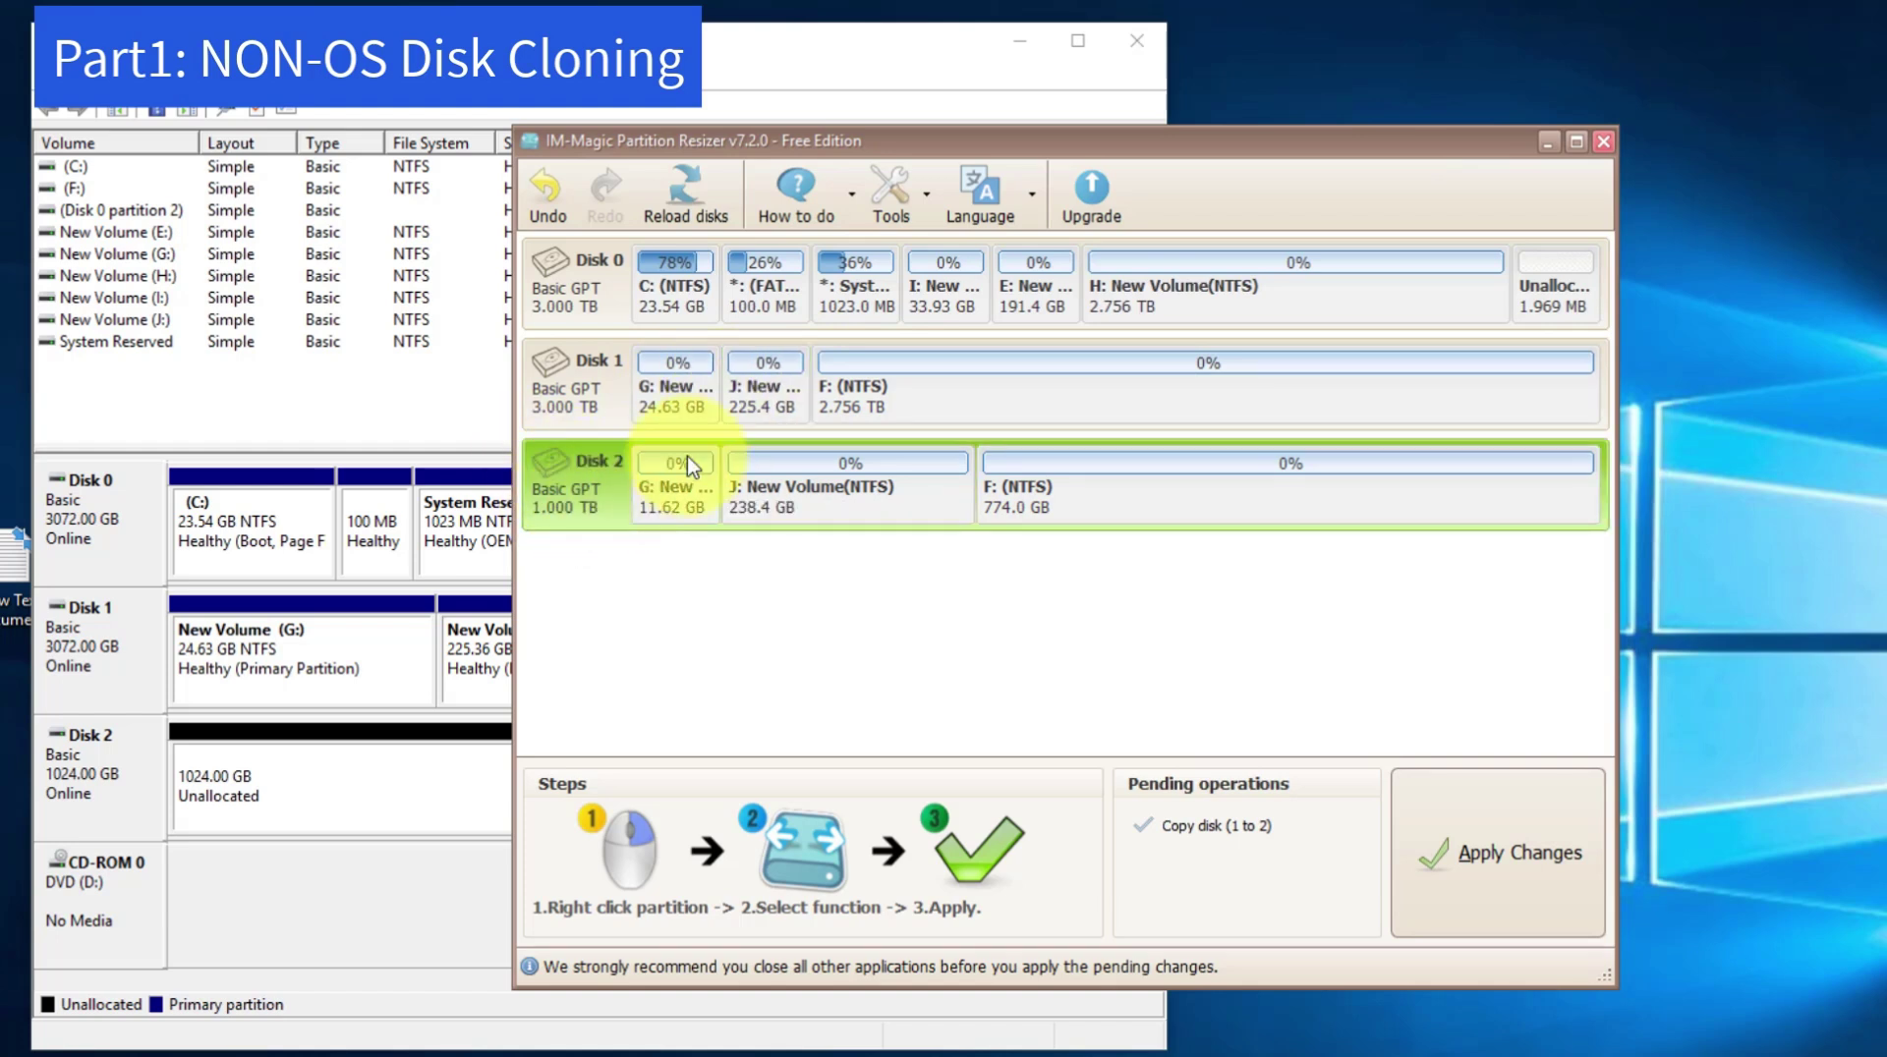
pyautogui.click(758, 388)
pyautogui.click(928, 388)
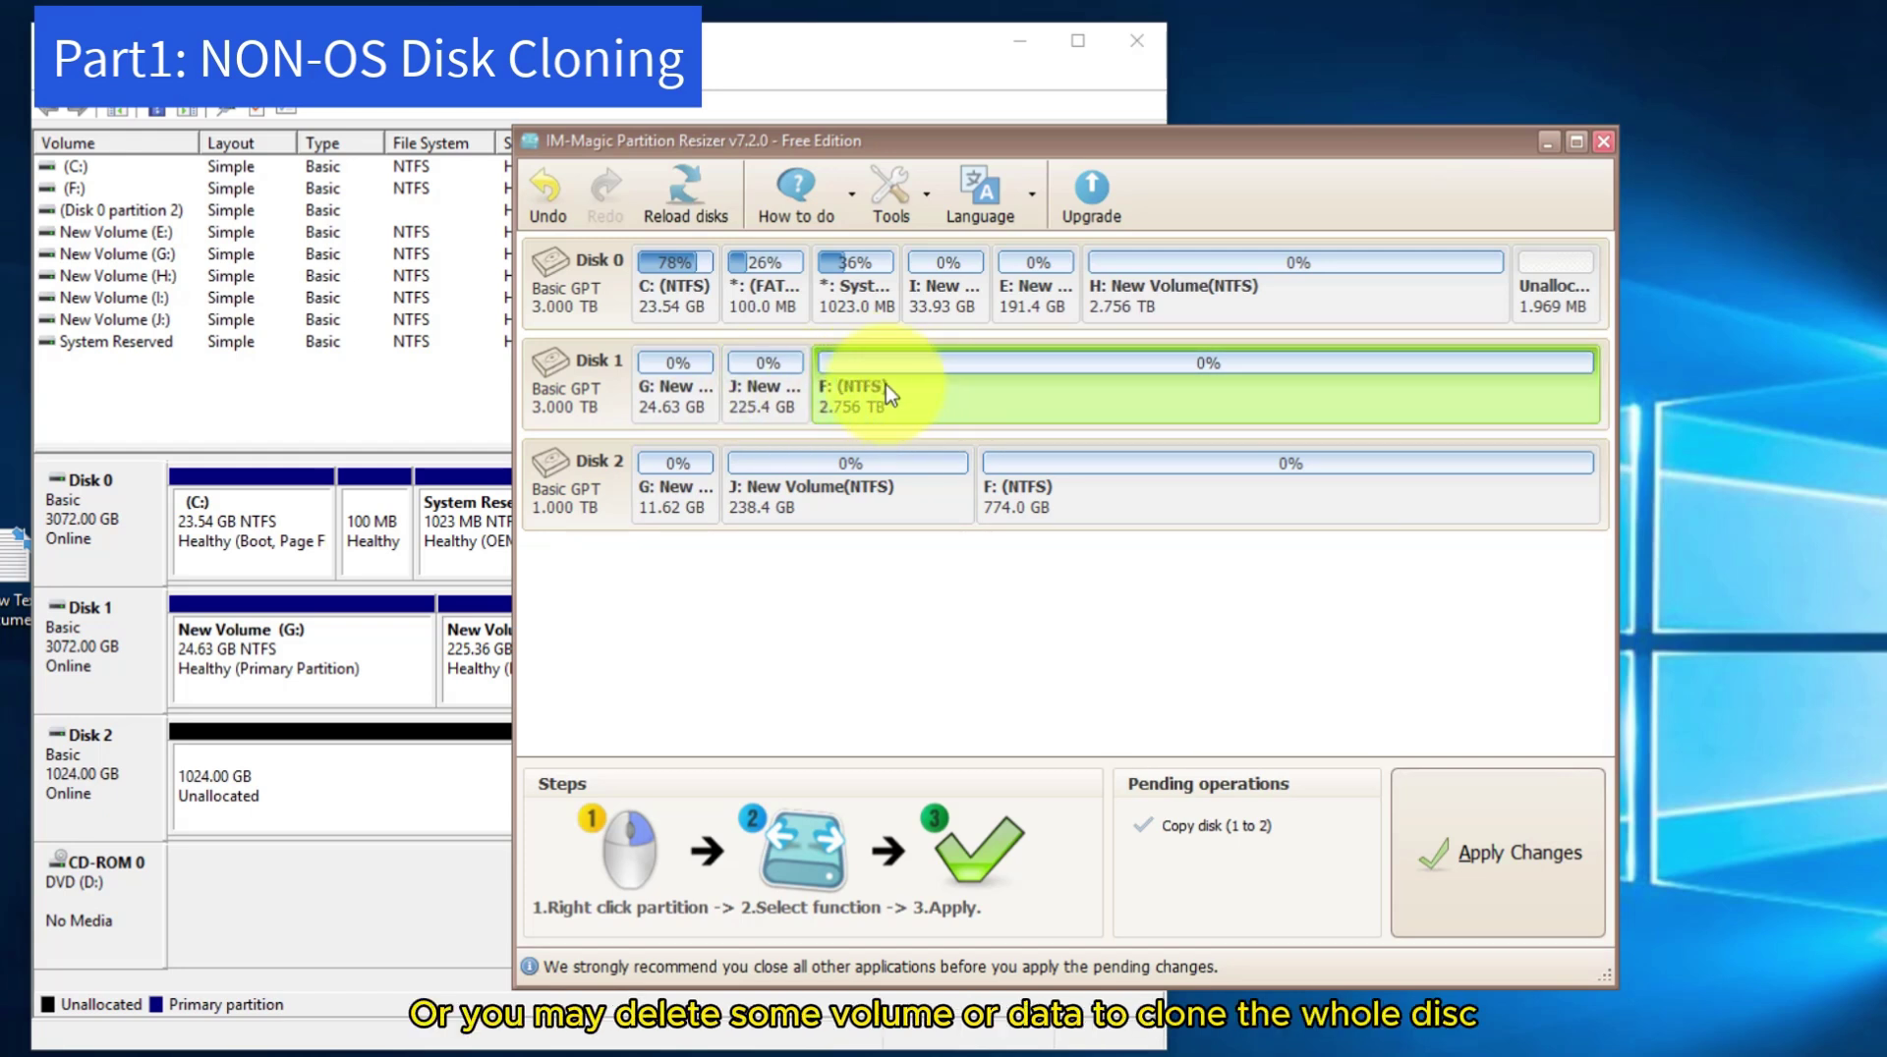
pyautogui.click(592, 381)
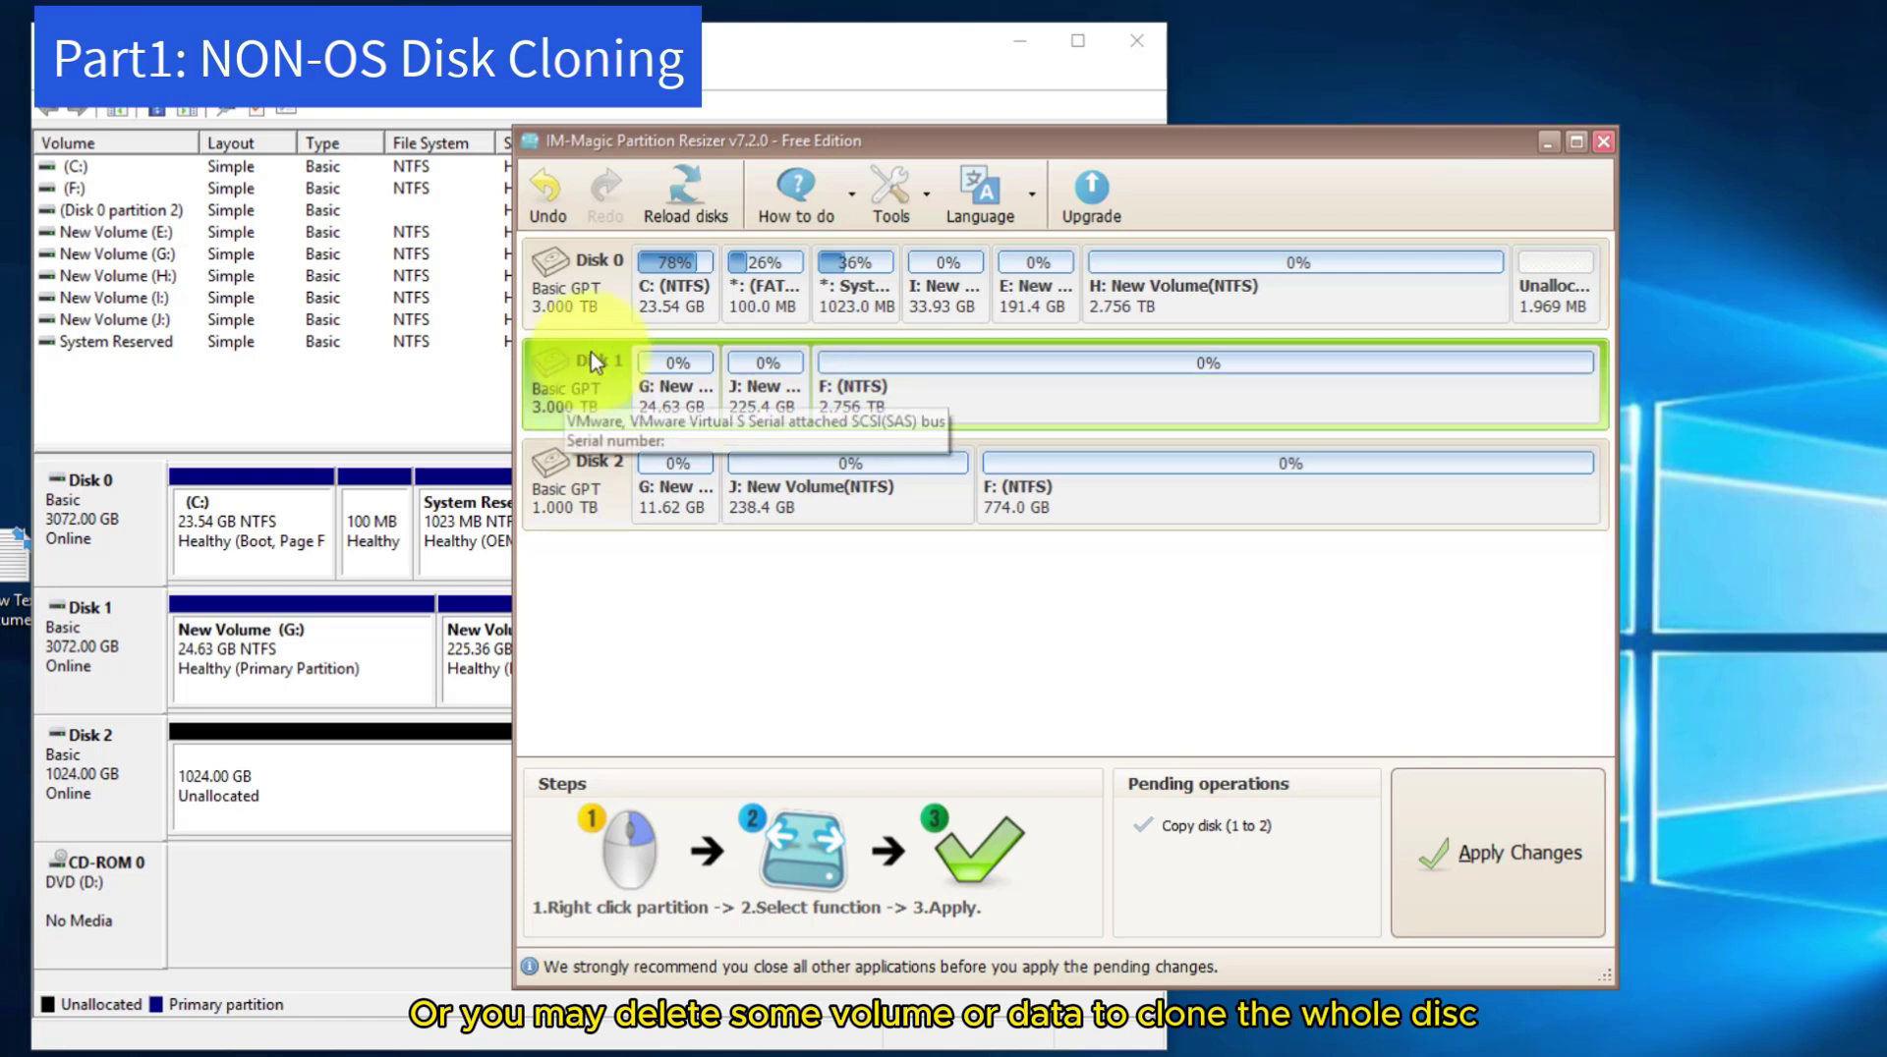
pyautogui.click(934, 393)
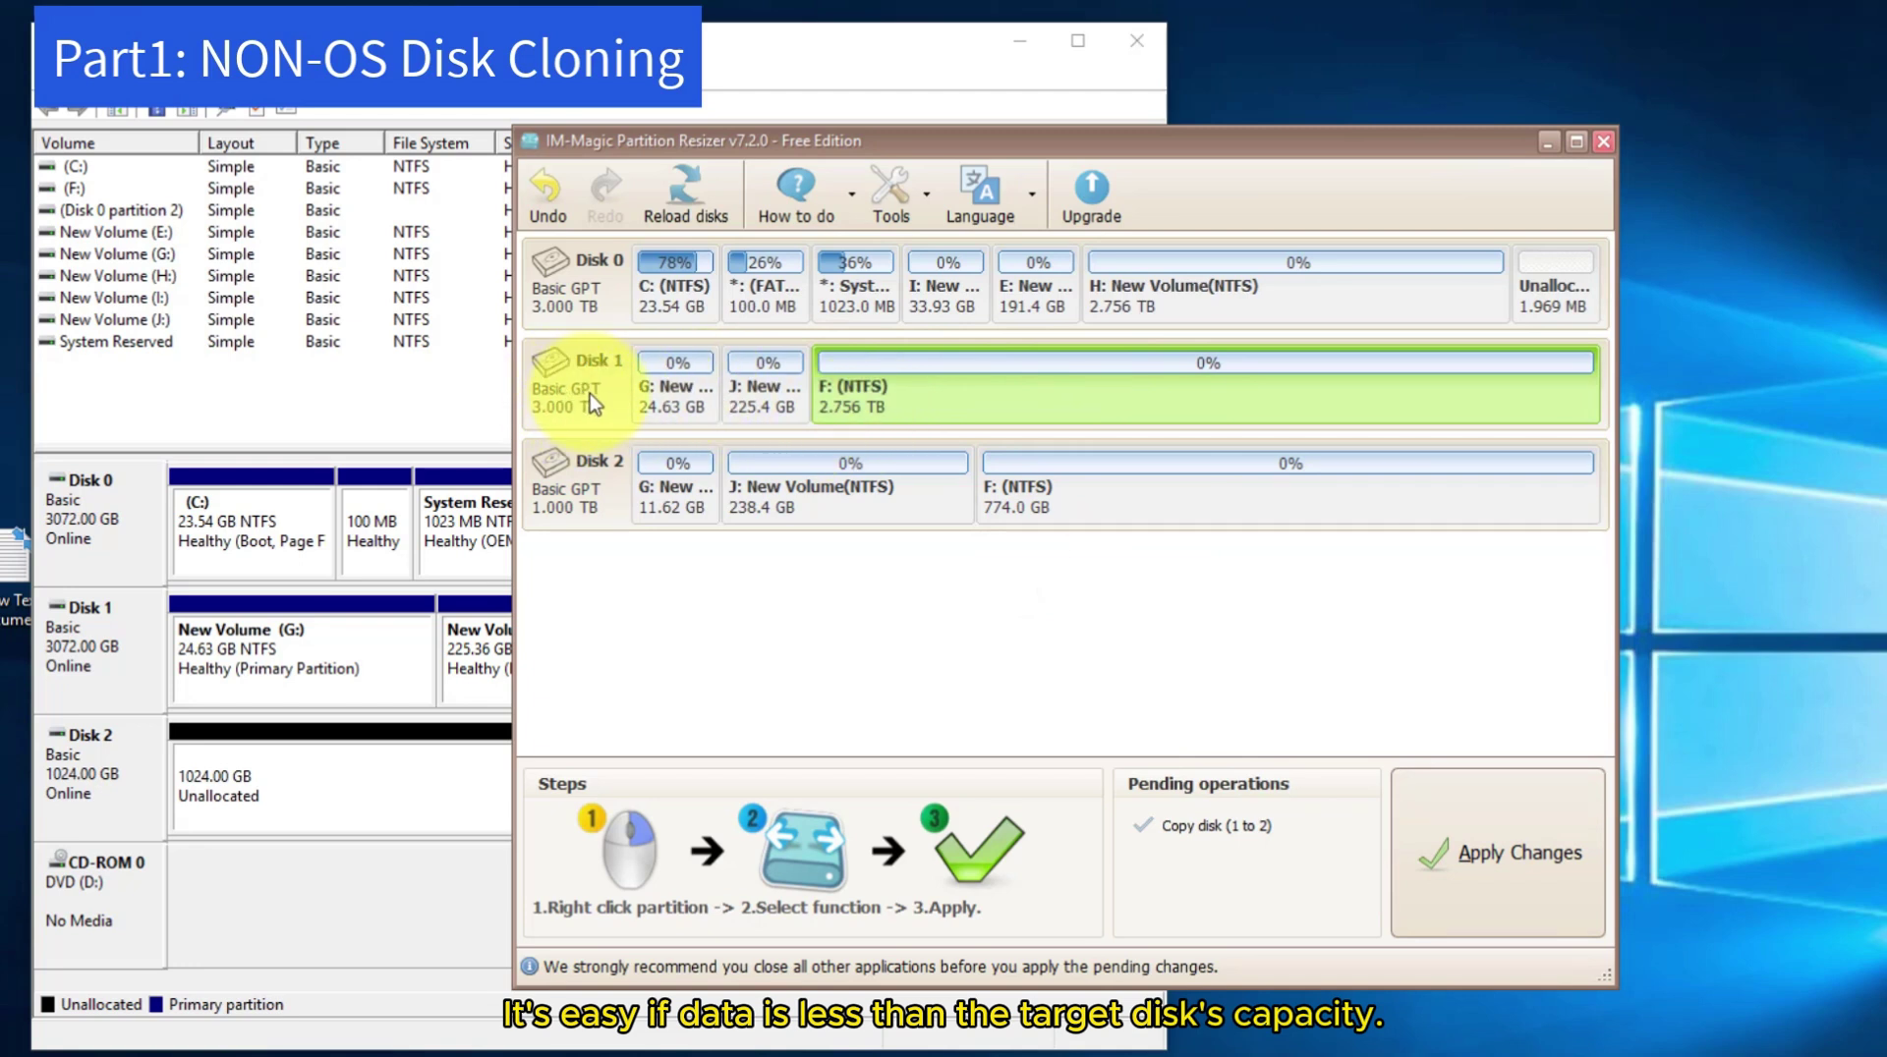
pyautogui.click(575, 511)
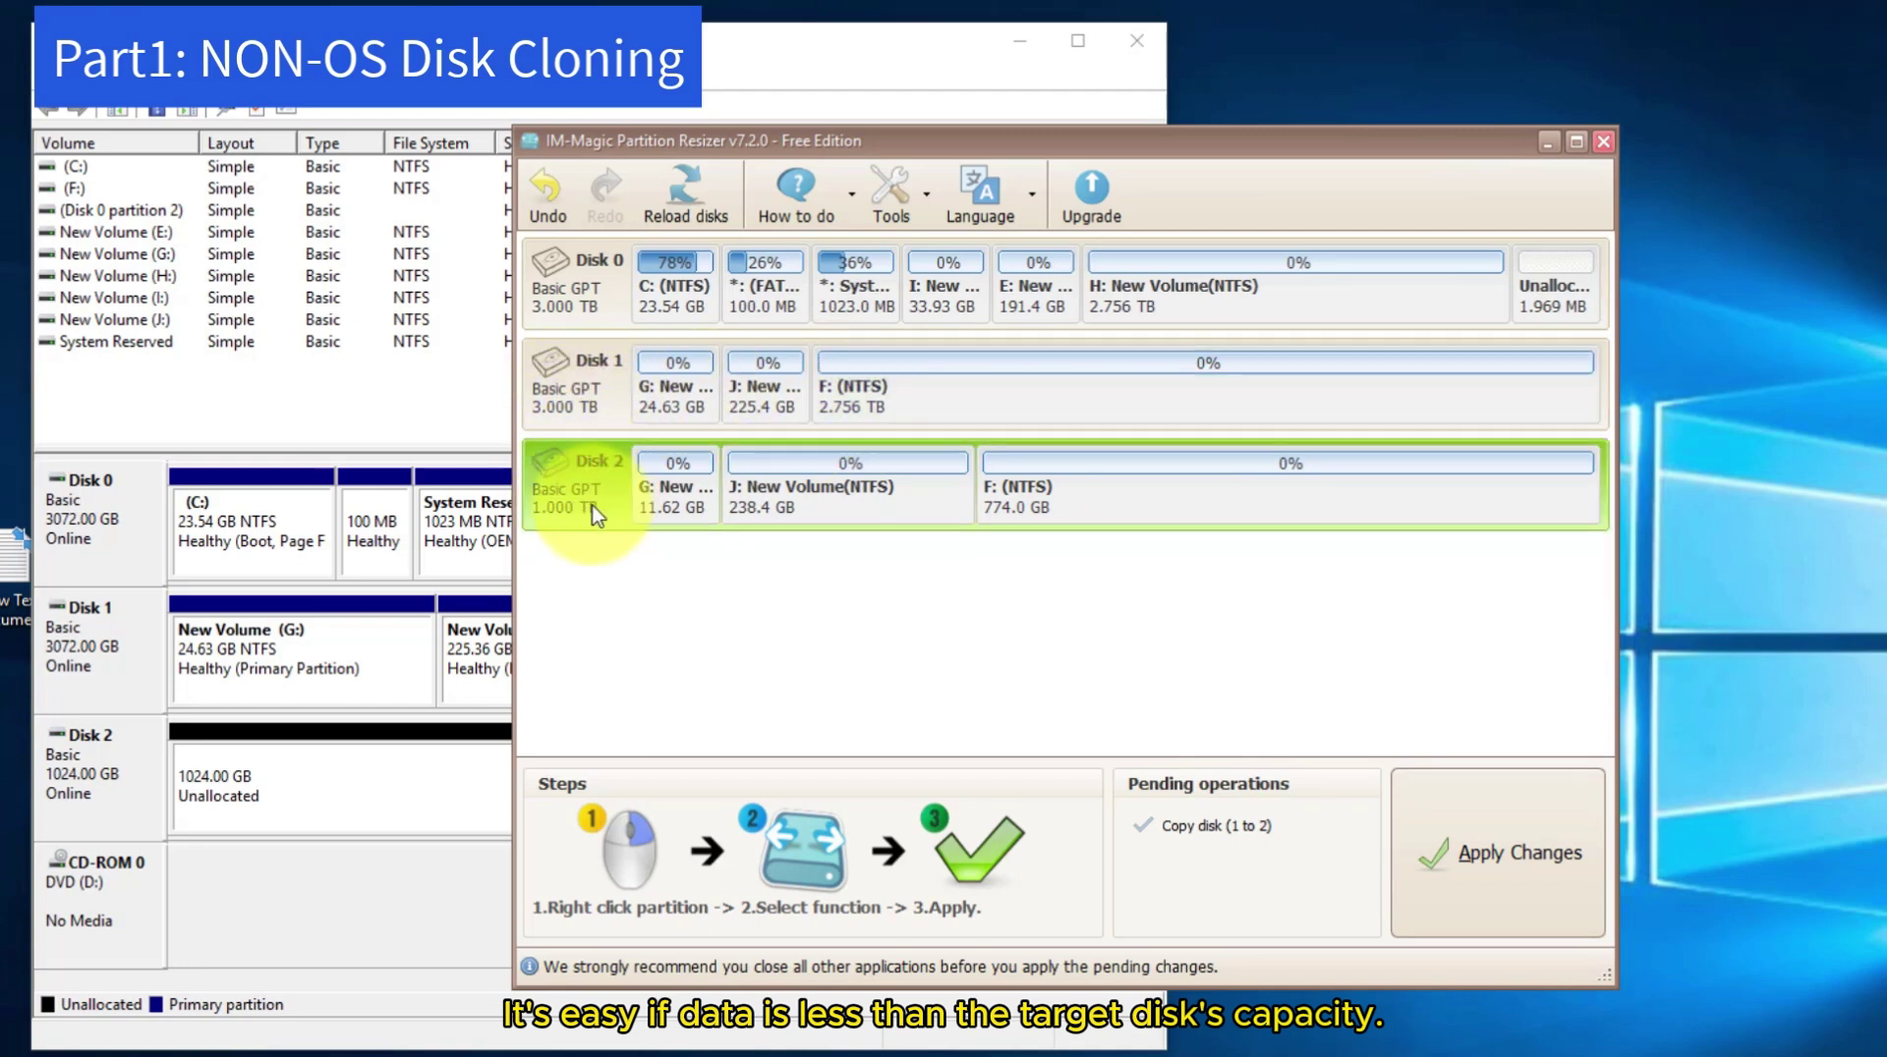
# Apply the pending copy from Disk 1 to Disk 2 and close the completion notice
pyautogui.click(1494, 817)
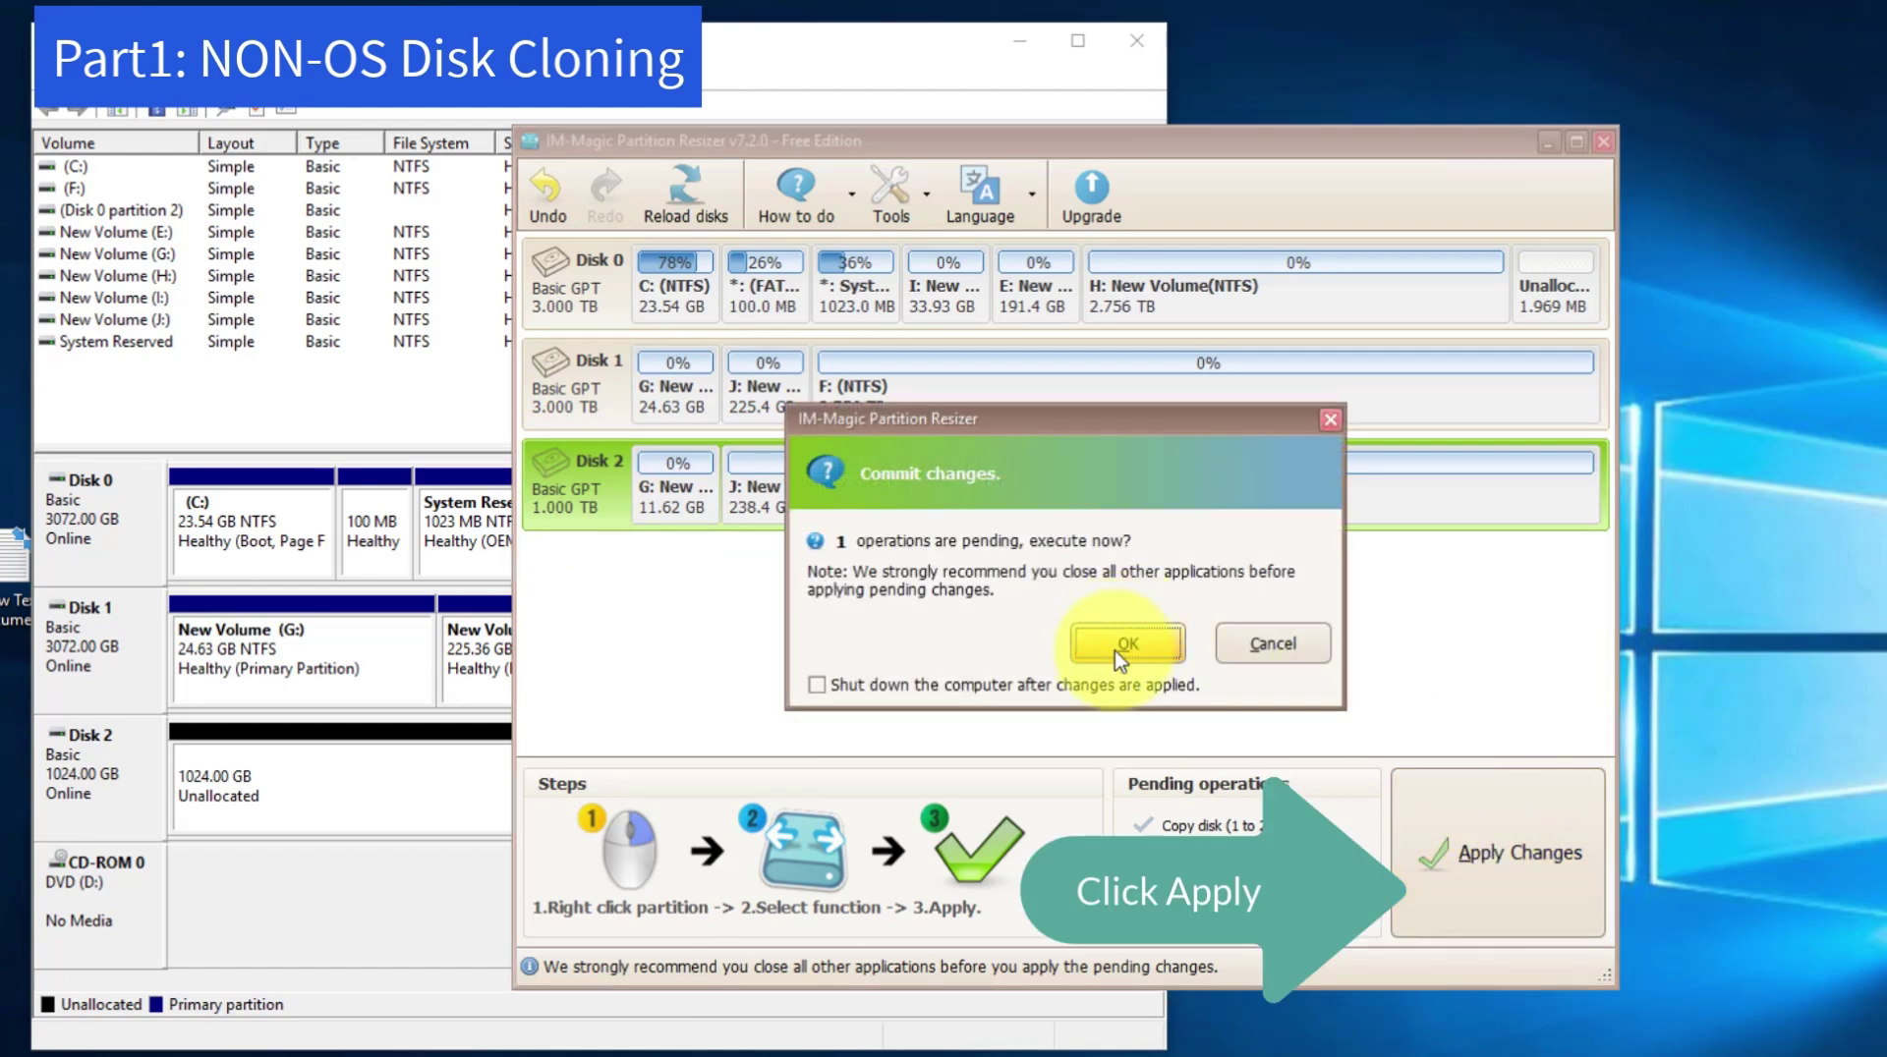
pyautogui.click(1111, 645)
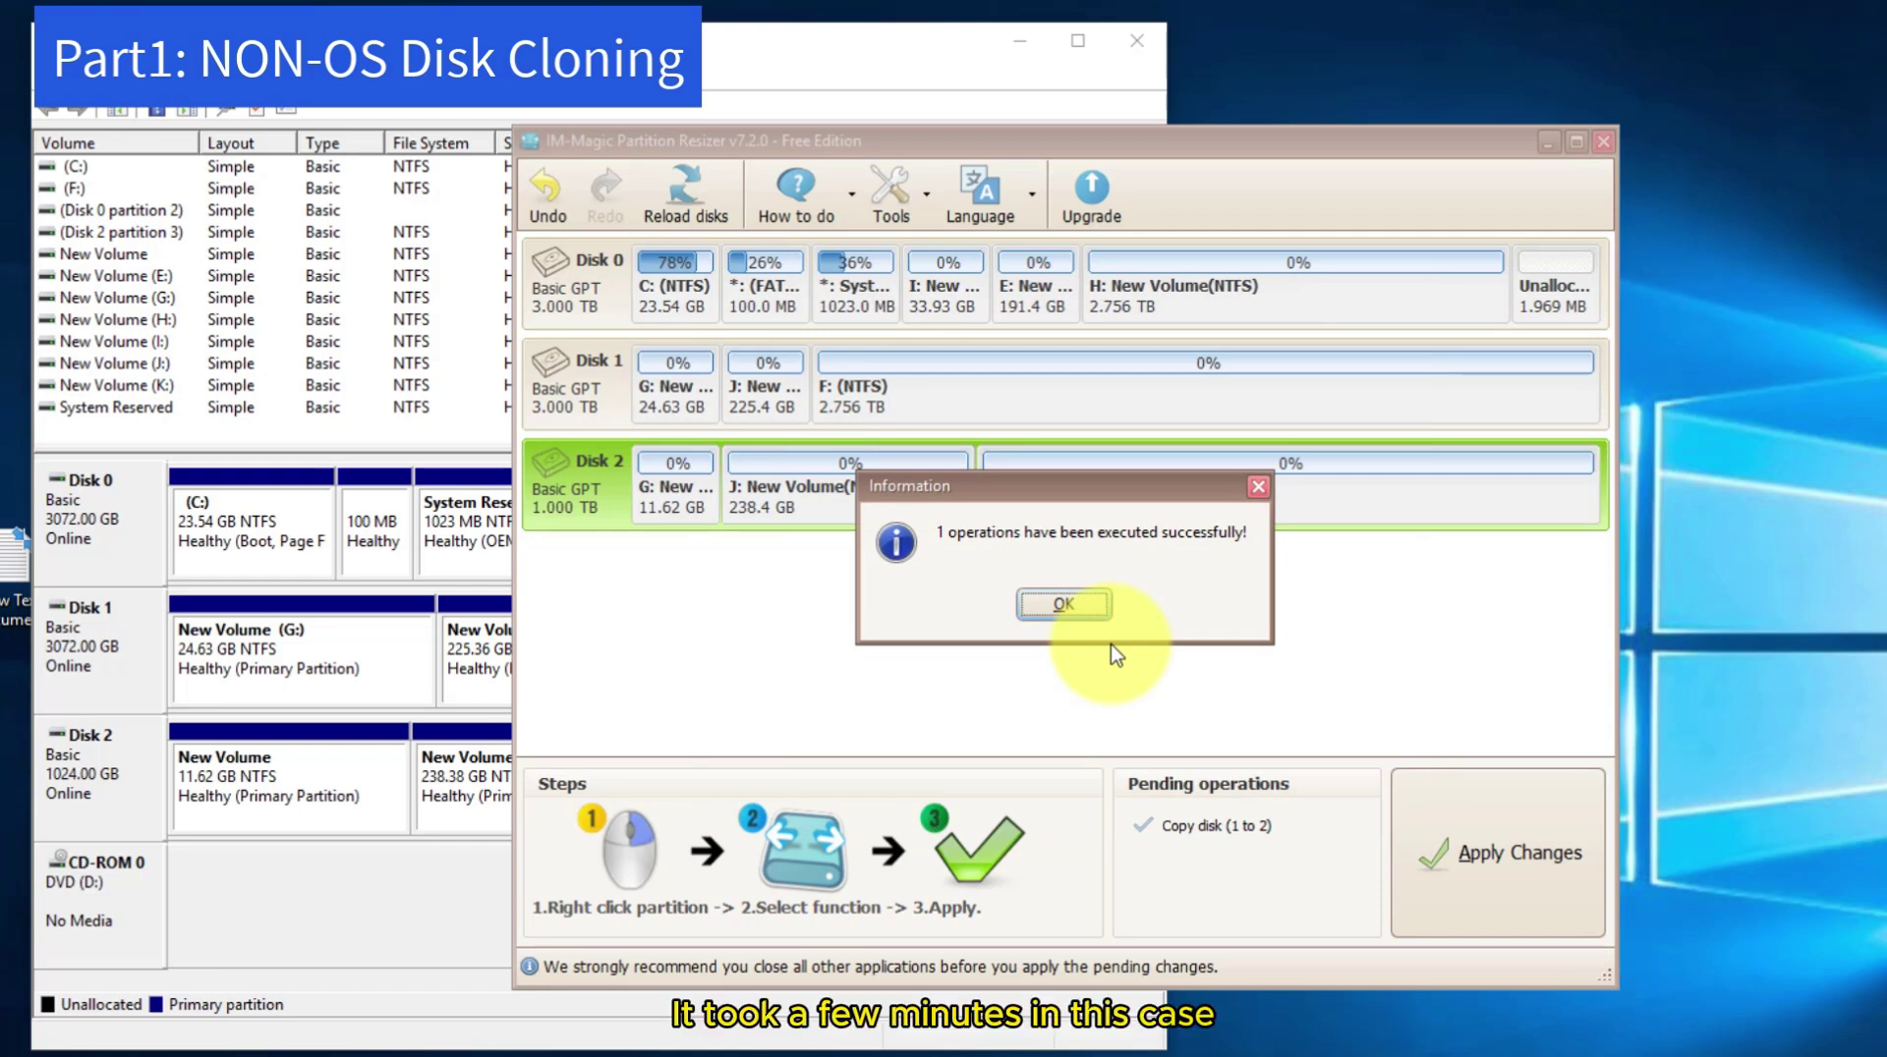
pyautogui.click(1069, 604)
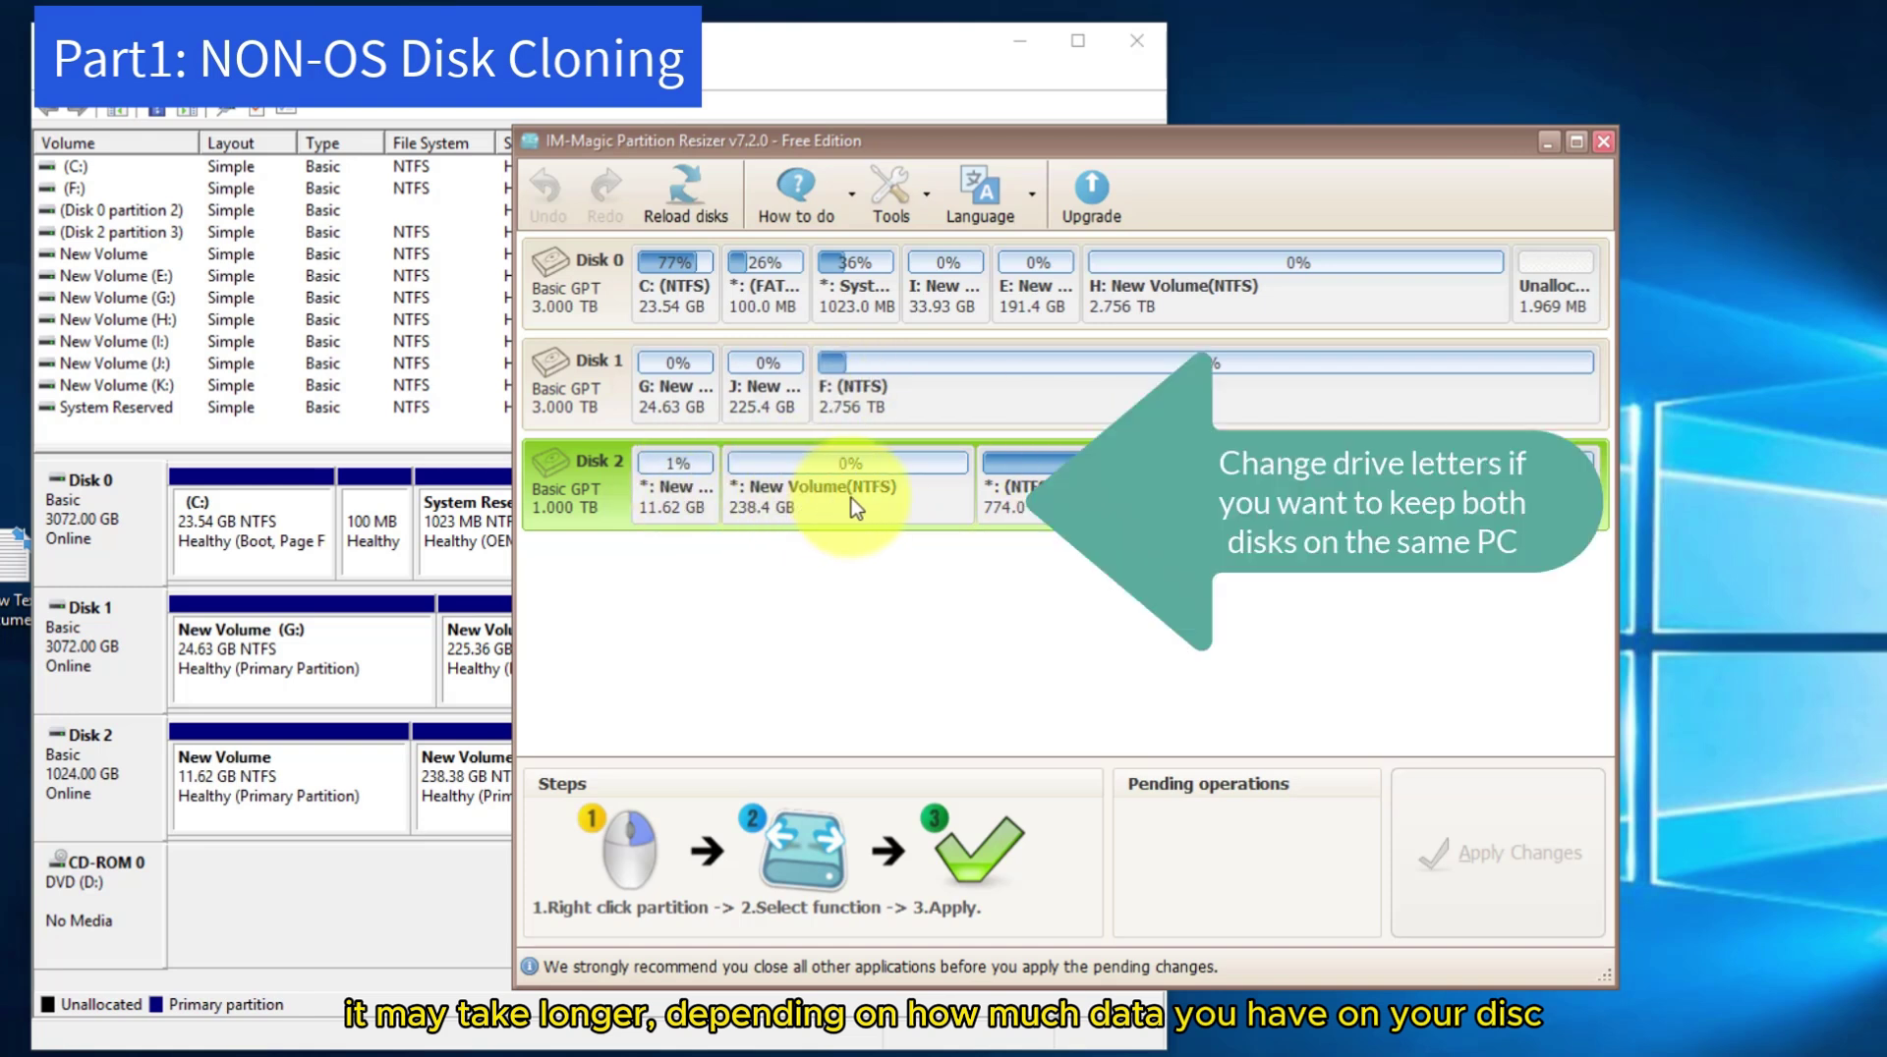
# Assign drive letter K to the 11.62 GB partition on Disk 2
pyautogui.click(663, 484)
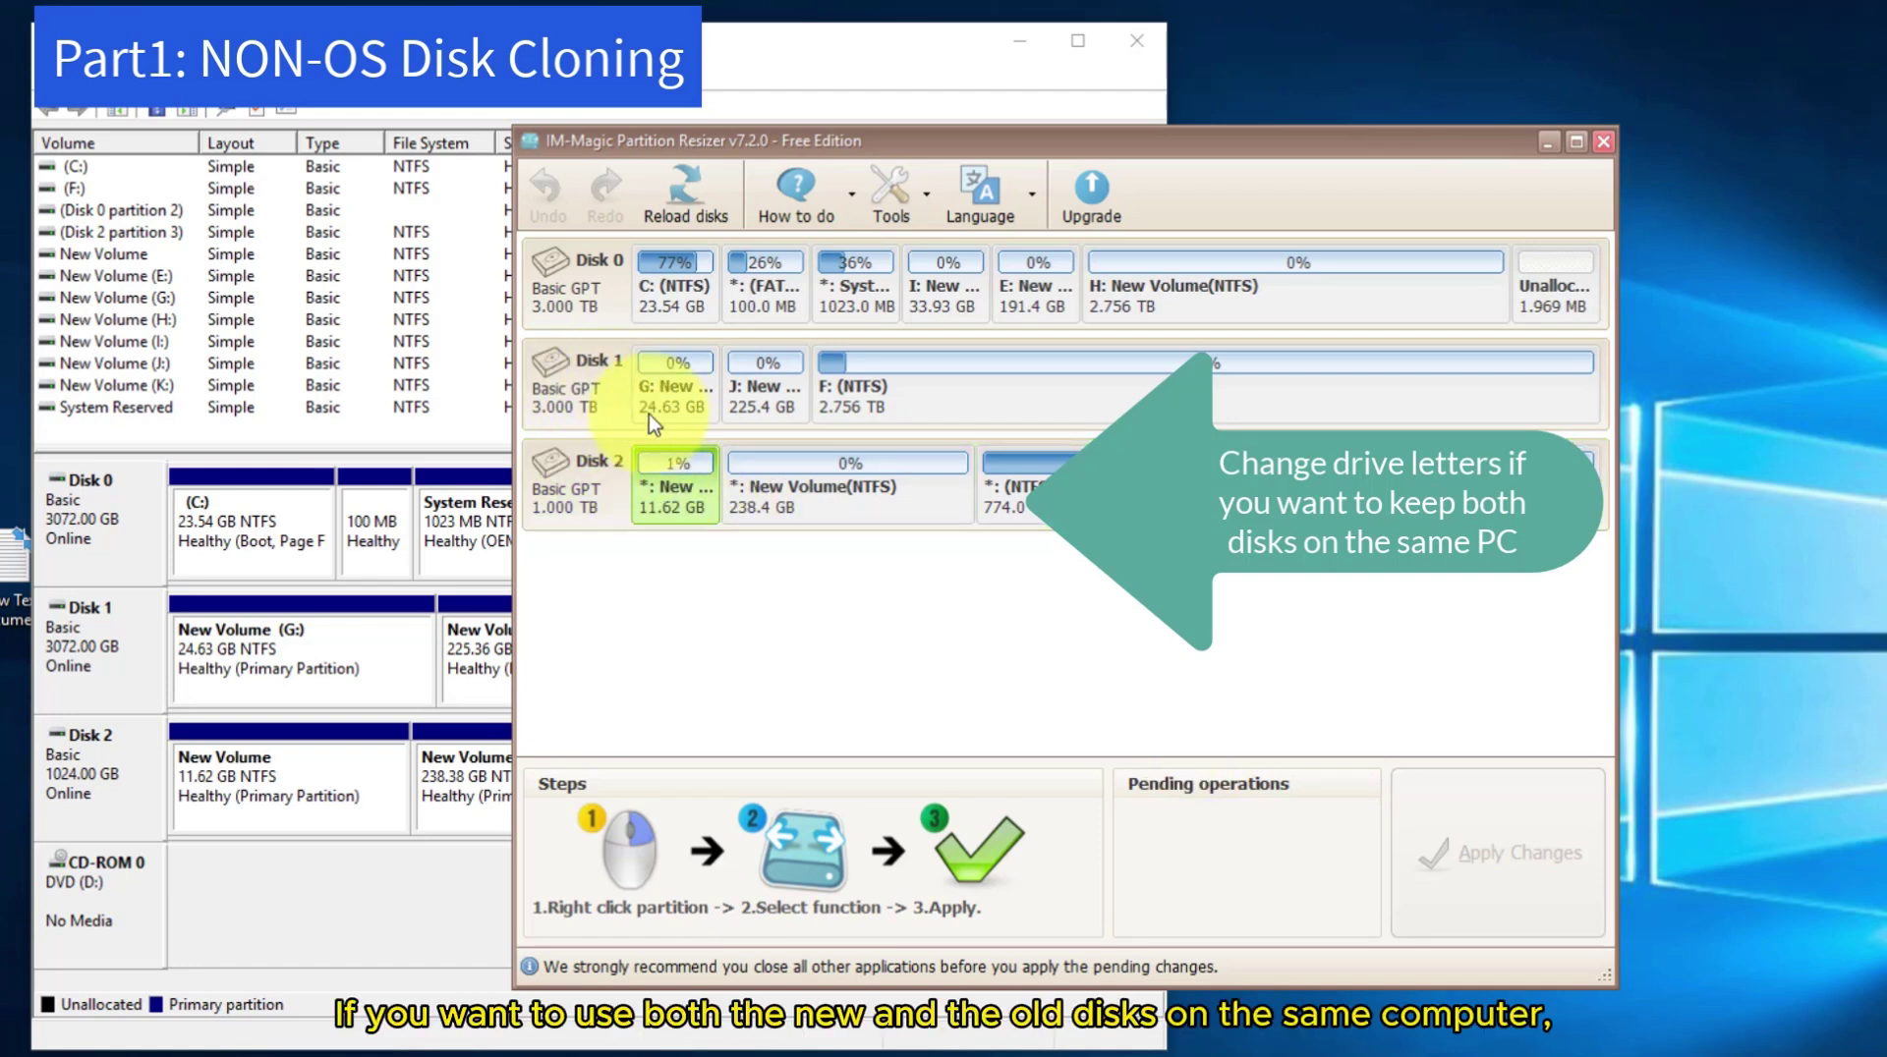
pyautogui.rightClick(685, 506)
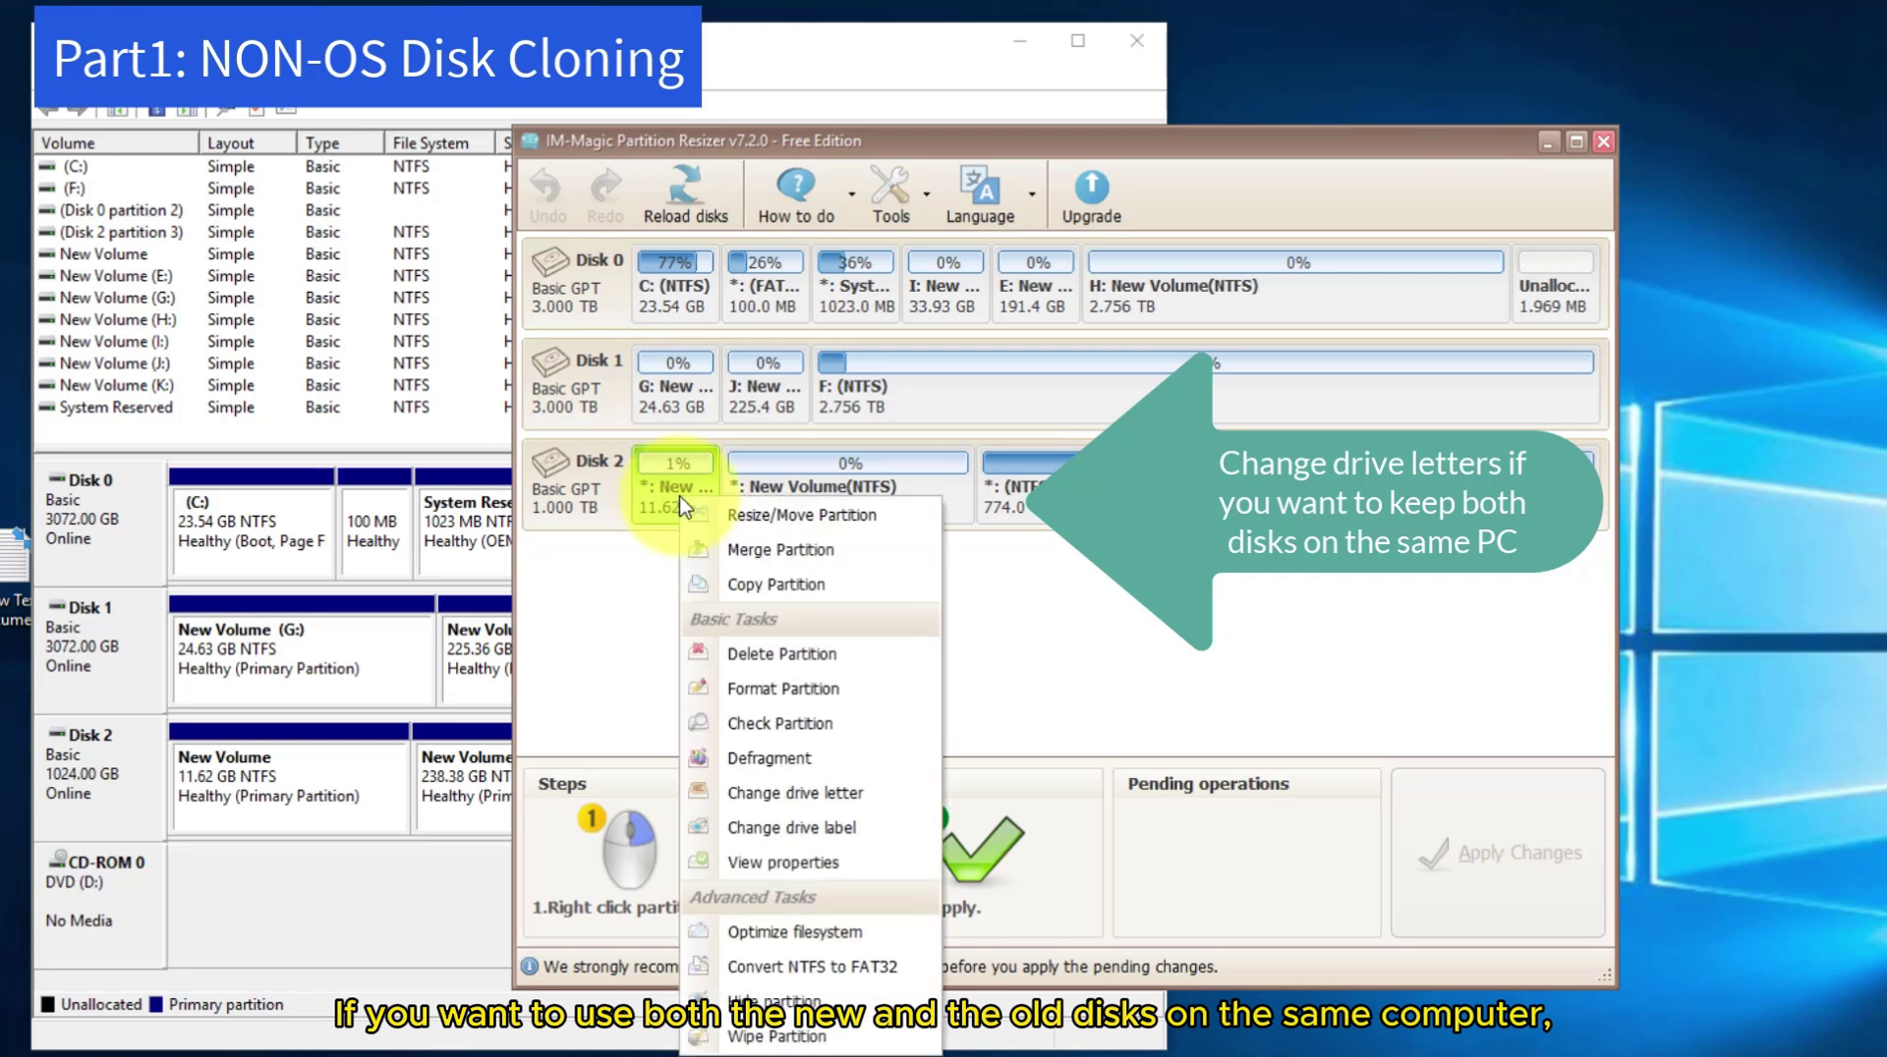
pyautogui.click(771, 797)
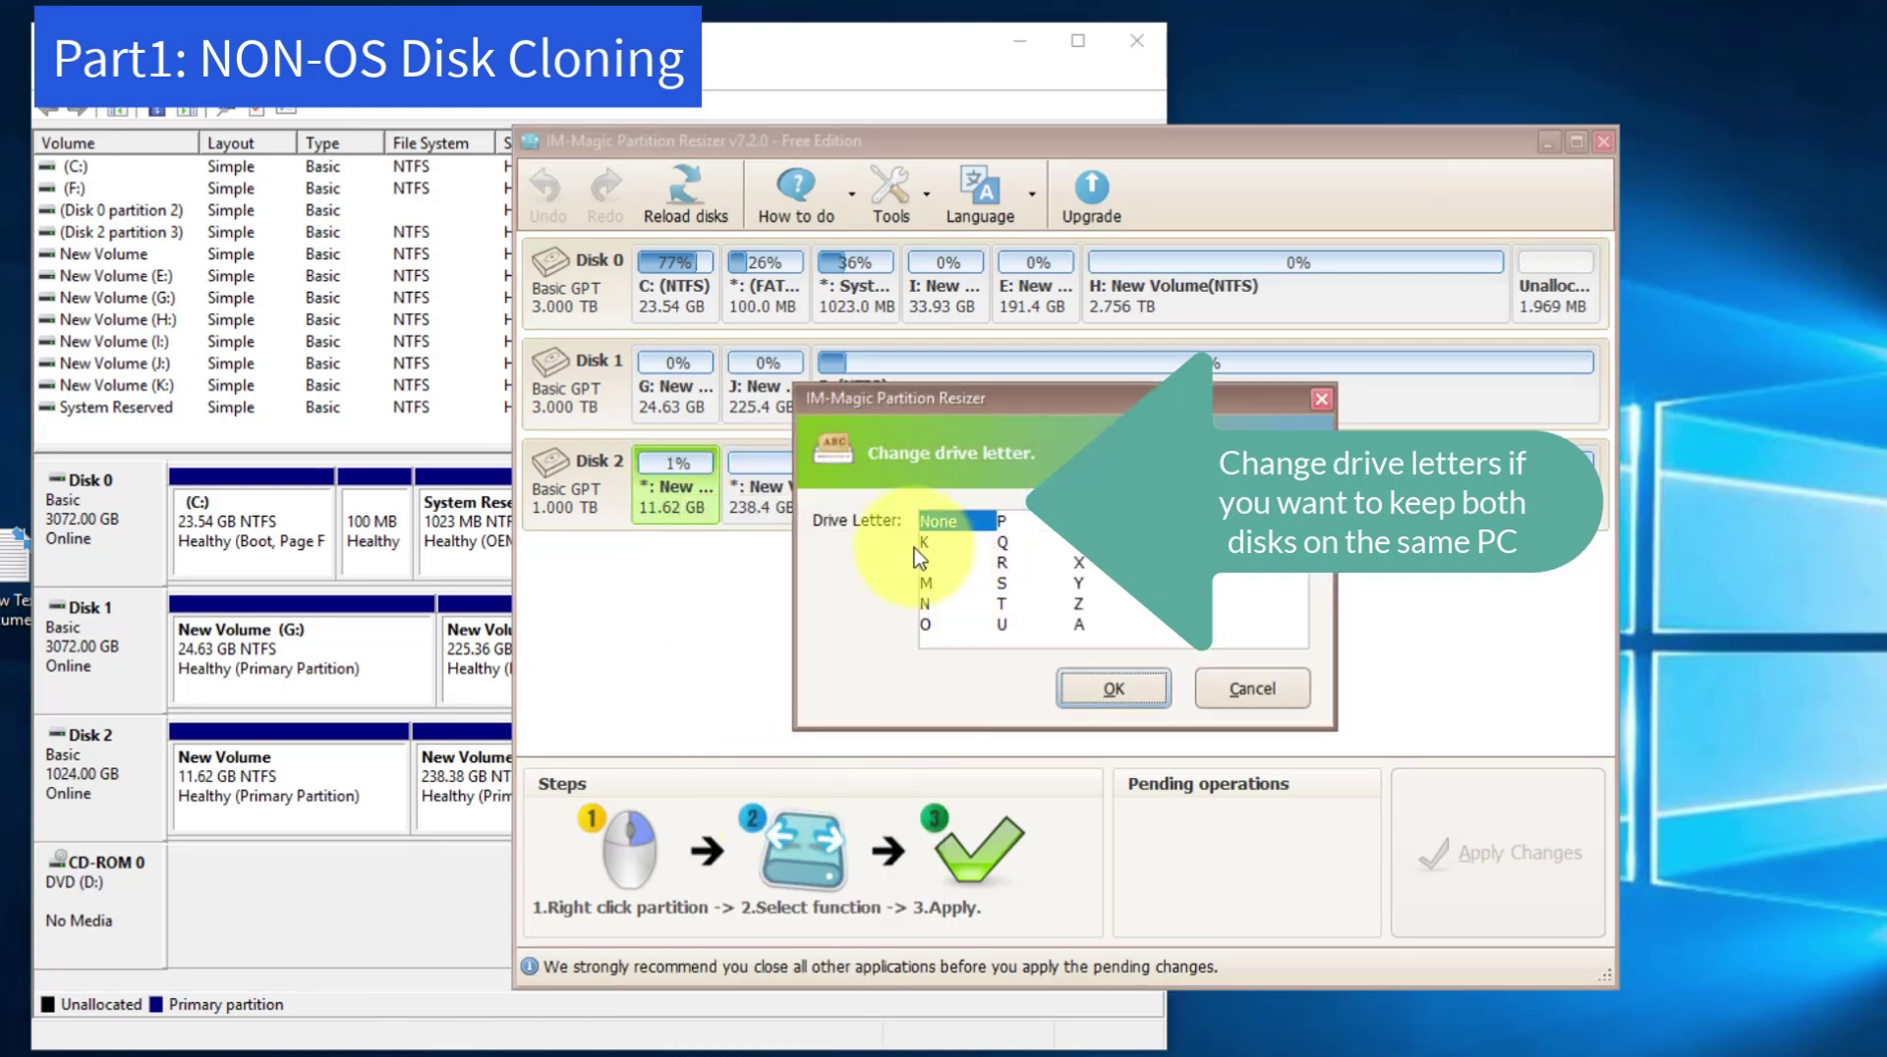
pyautogui.click(928, 542)
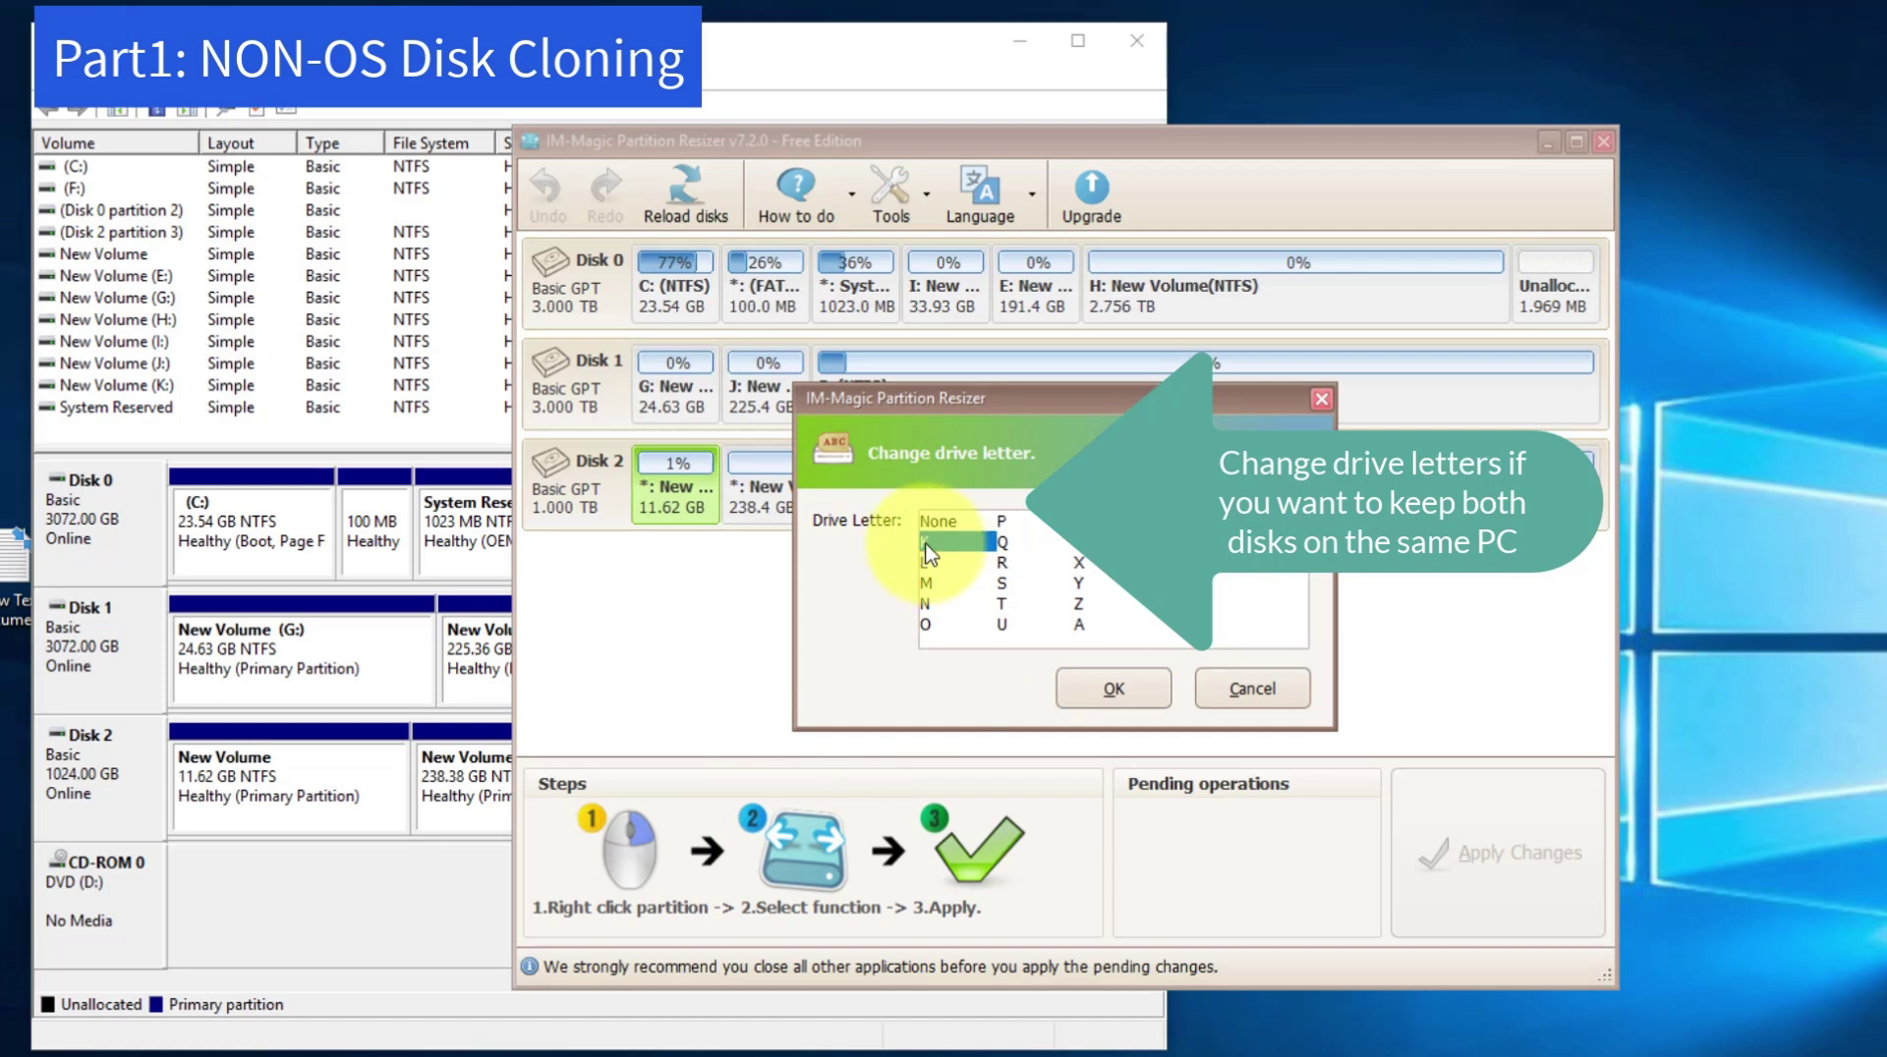
pyautogui.click(1093, 693)
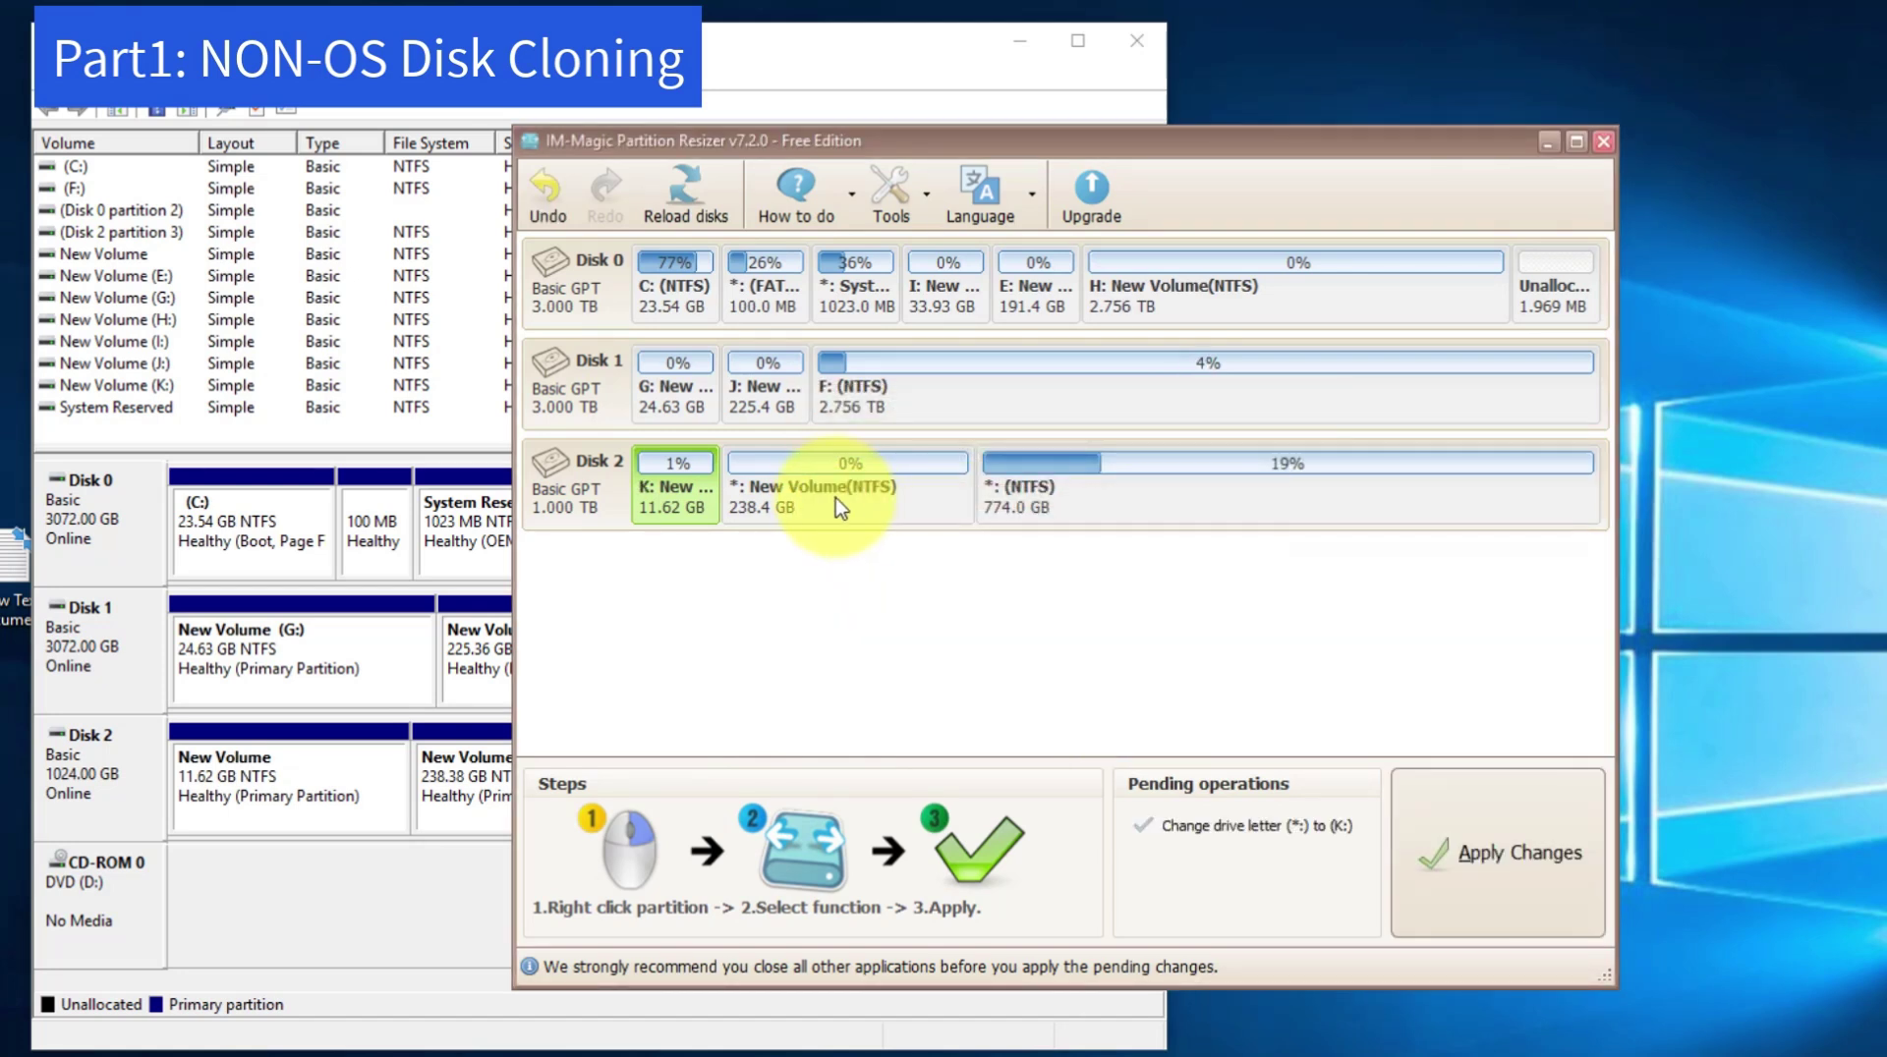
# Assign drive letter U to the 238.4 GB New Volume partition on Disk 2
pyautogui.rightClick(833, 498)
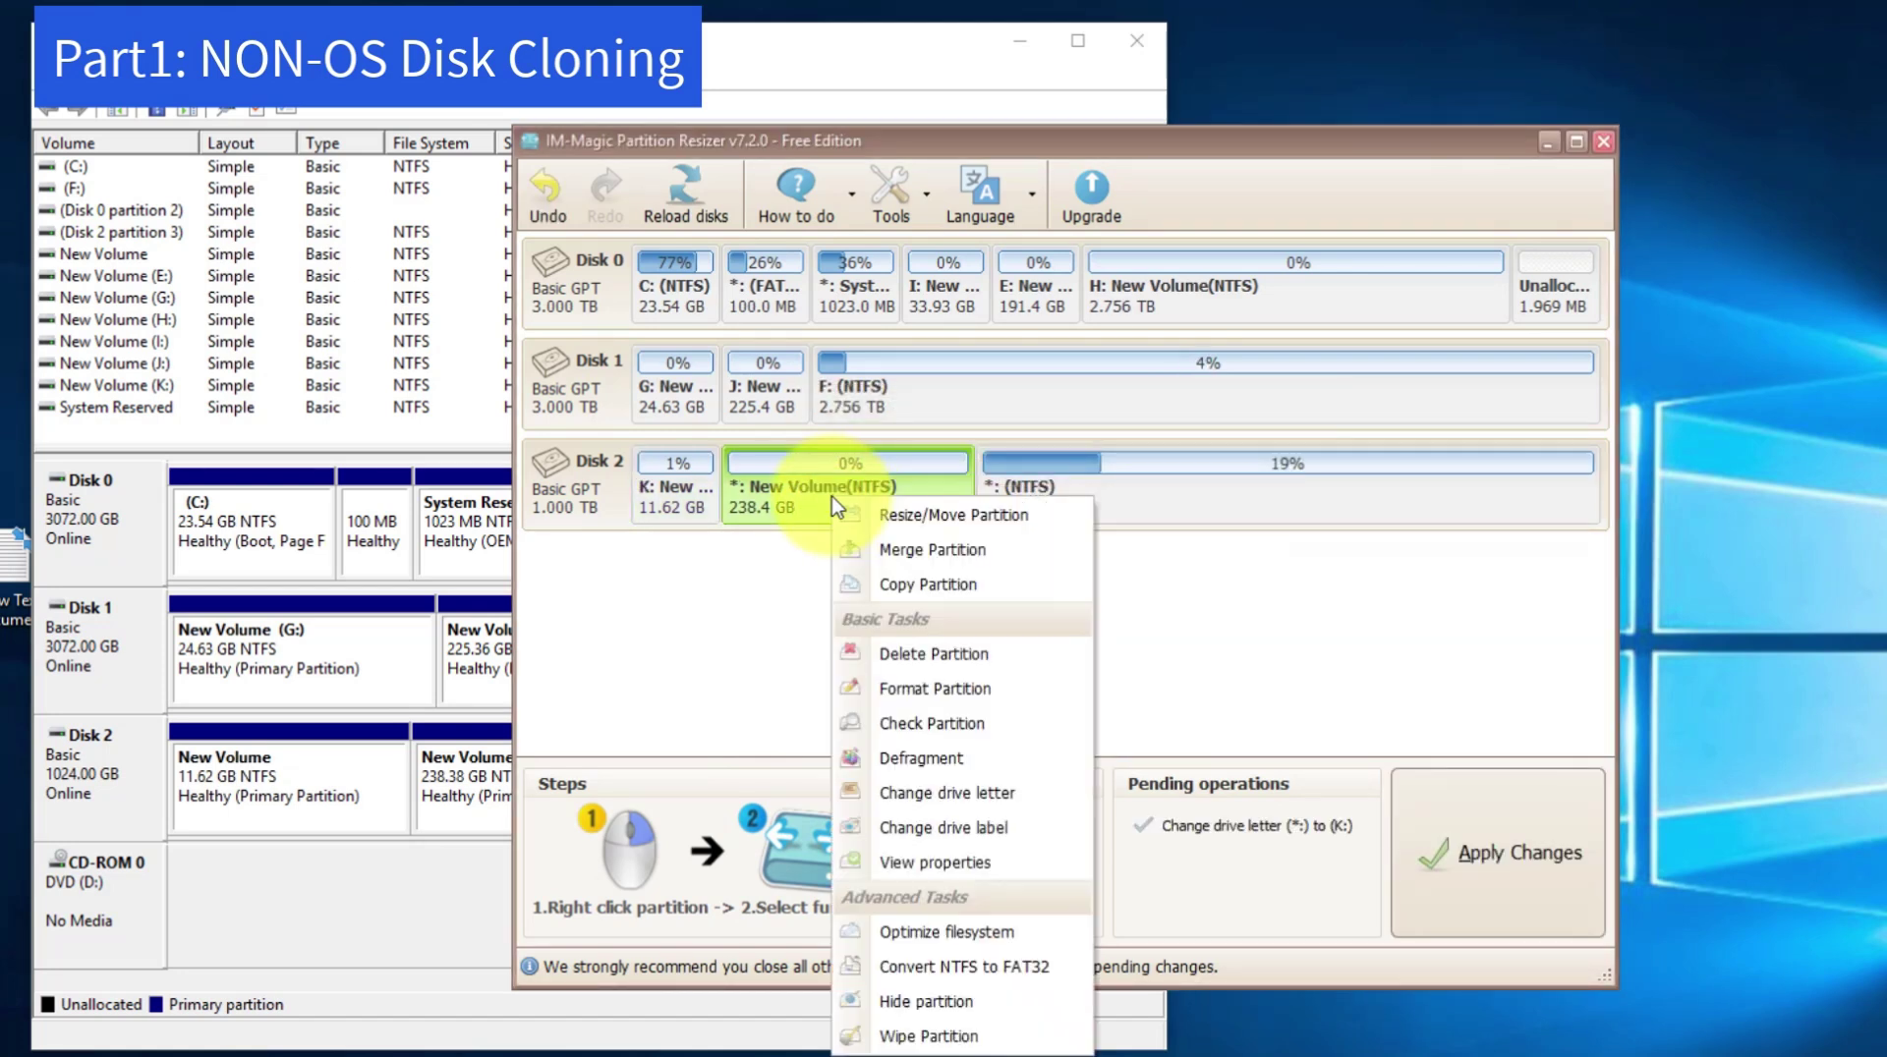
pyautogui.click(952, 794)
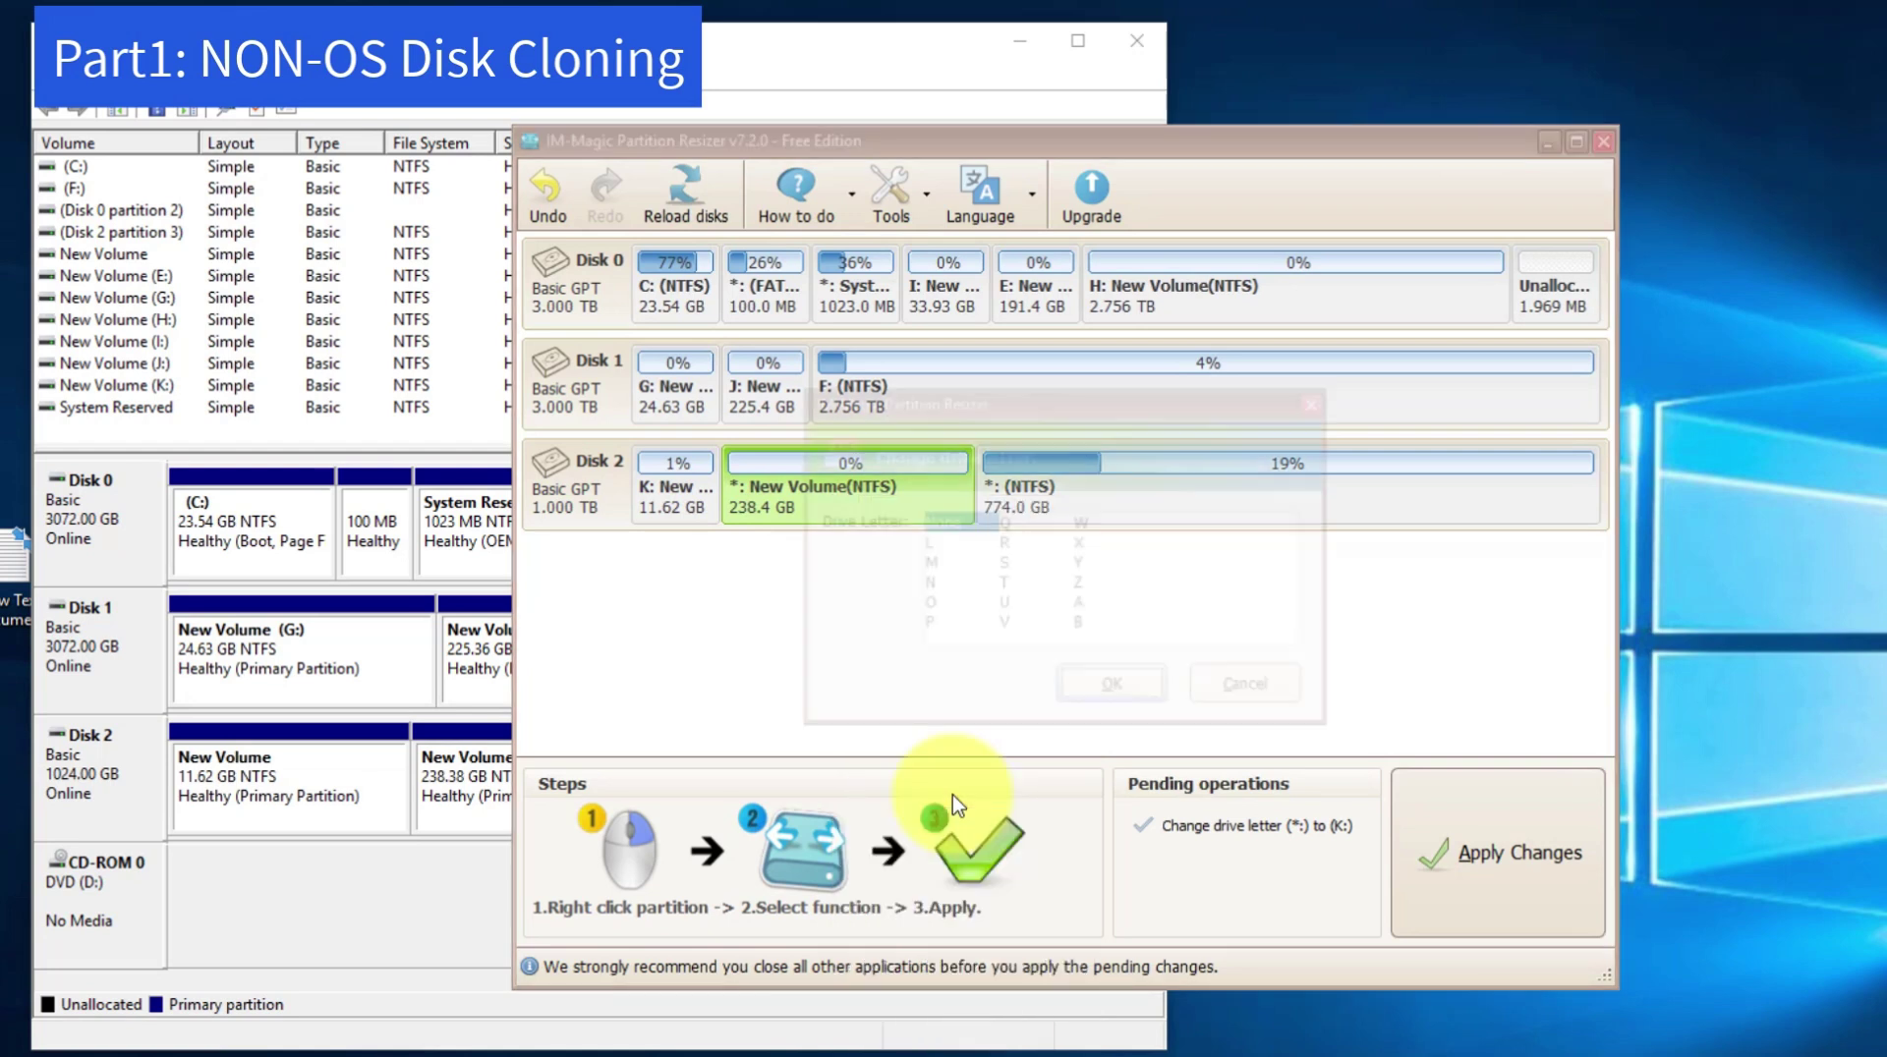
pyautogui.click(1008, 603)
pyautogui.click(1113, 688)
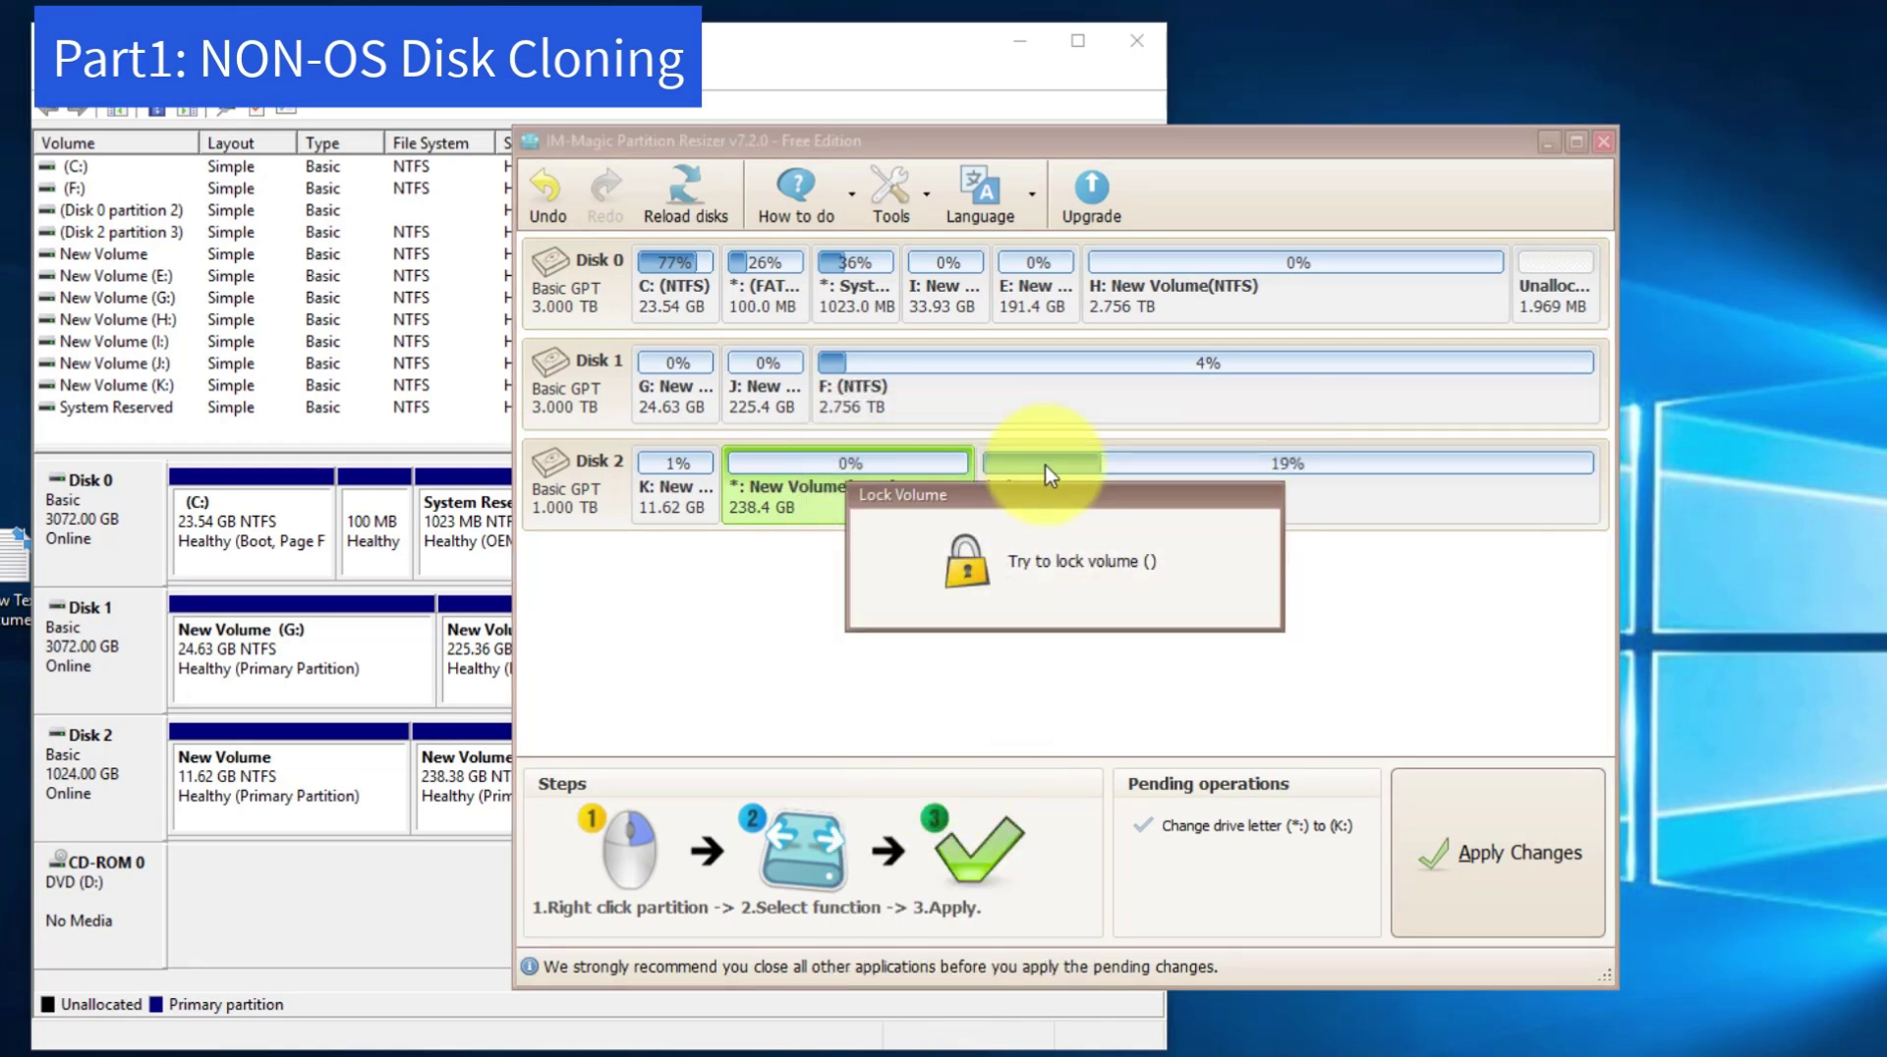
# Assign drive letter W to the 774.0 GB NTFS partition on Disk 2
pyautogui.rightClick(1071, 493)
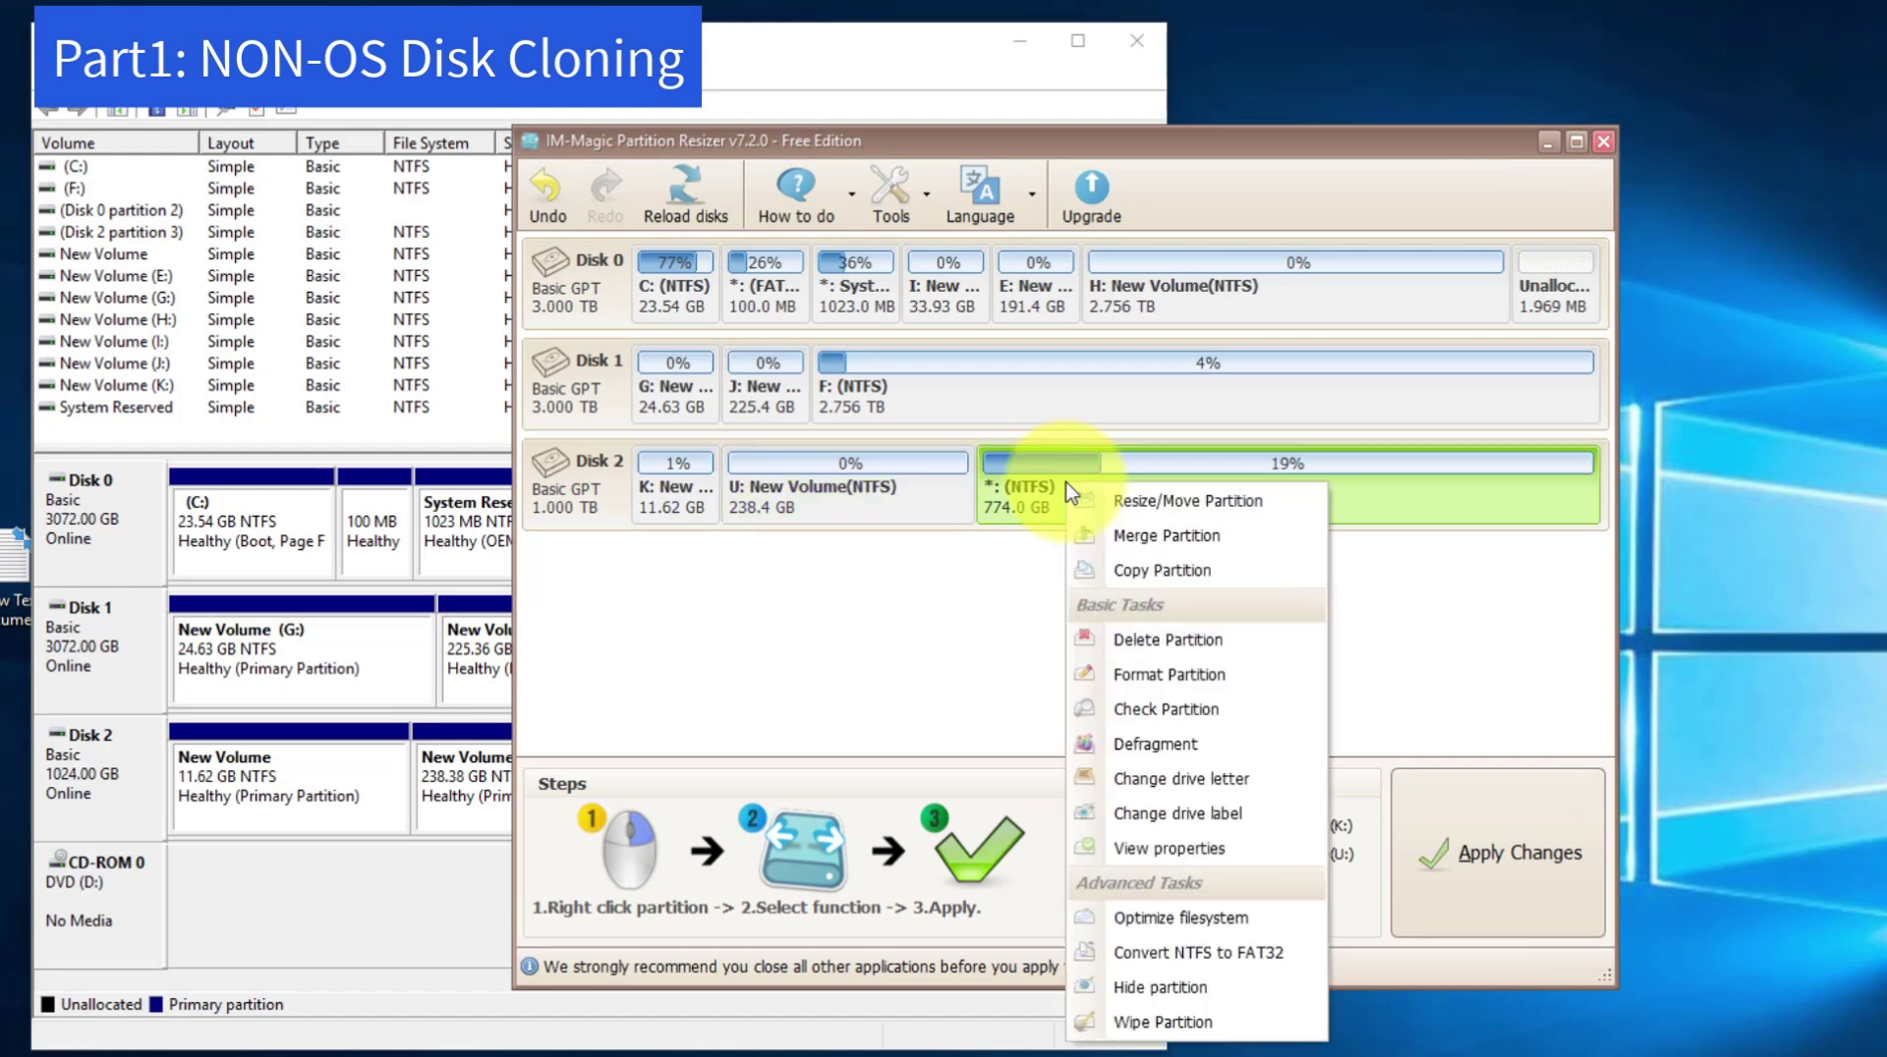
pyautogui.click(1189, 789)
pyautogui.click(1022, 626)
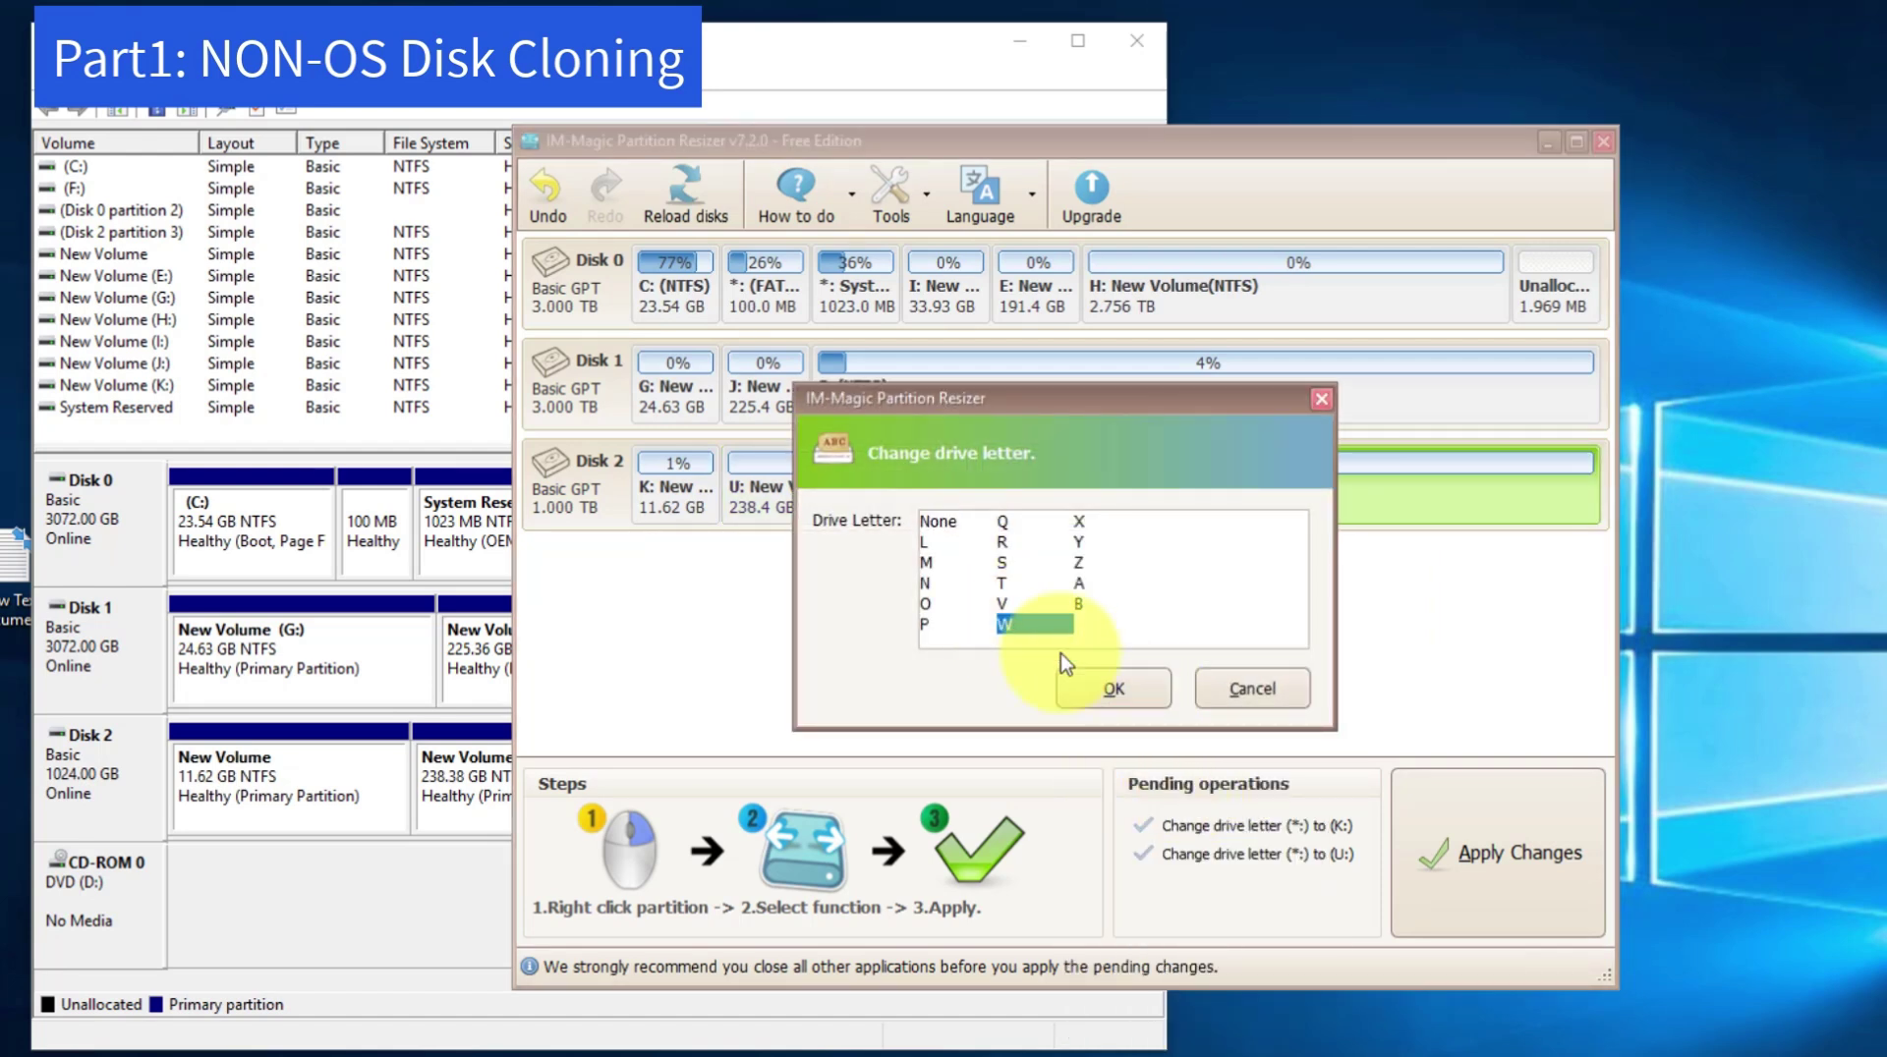
pyautogui.click(1113, 689)
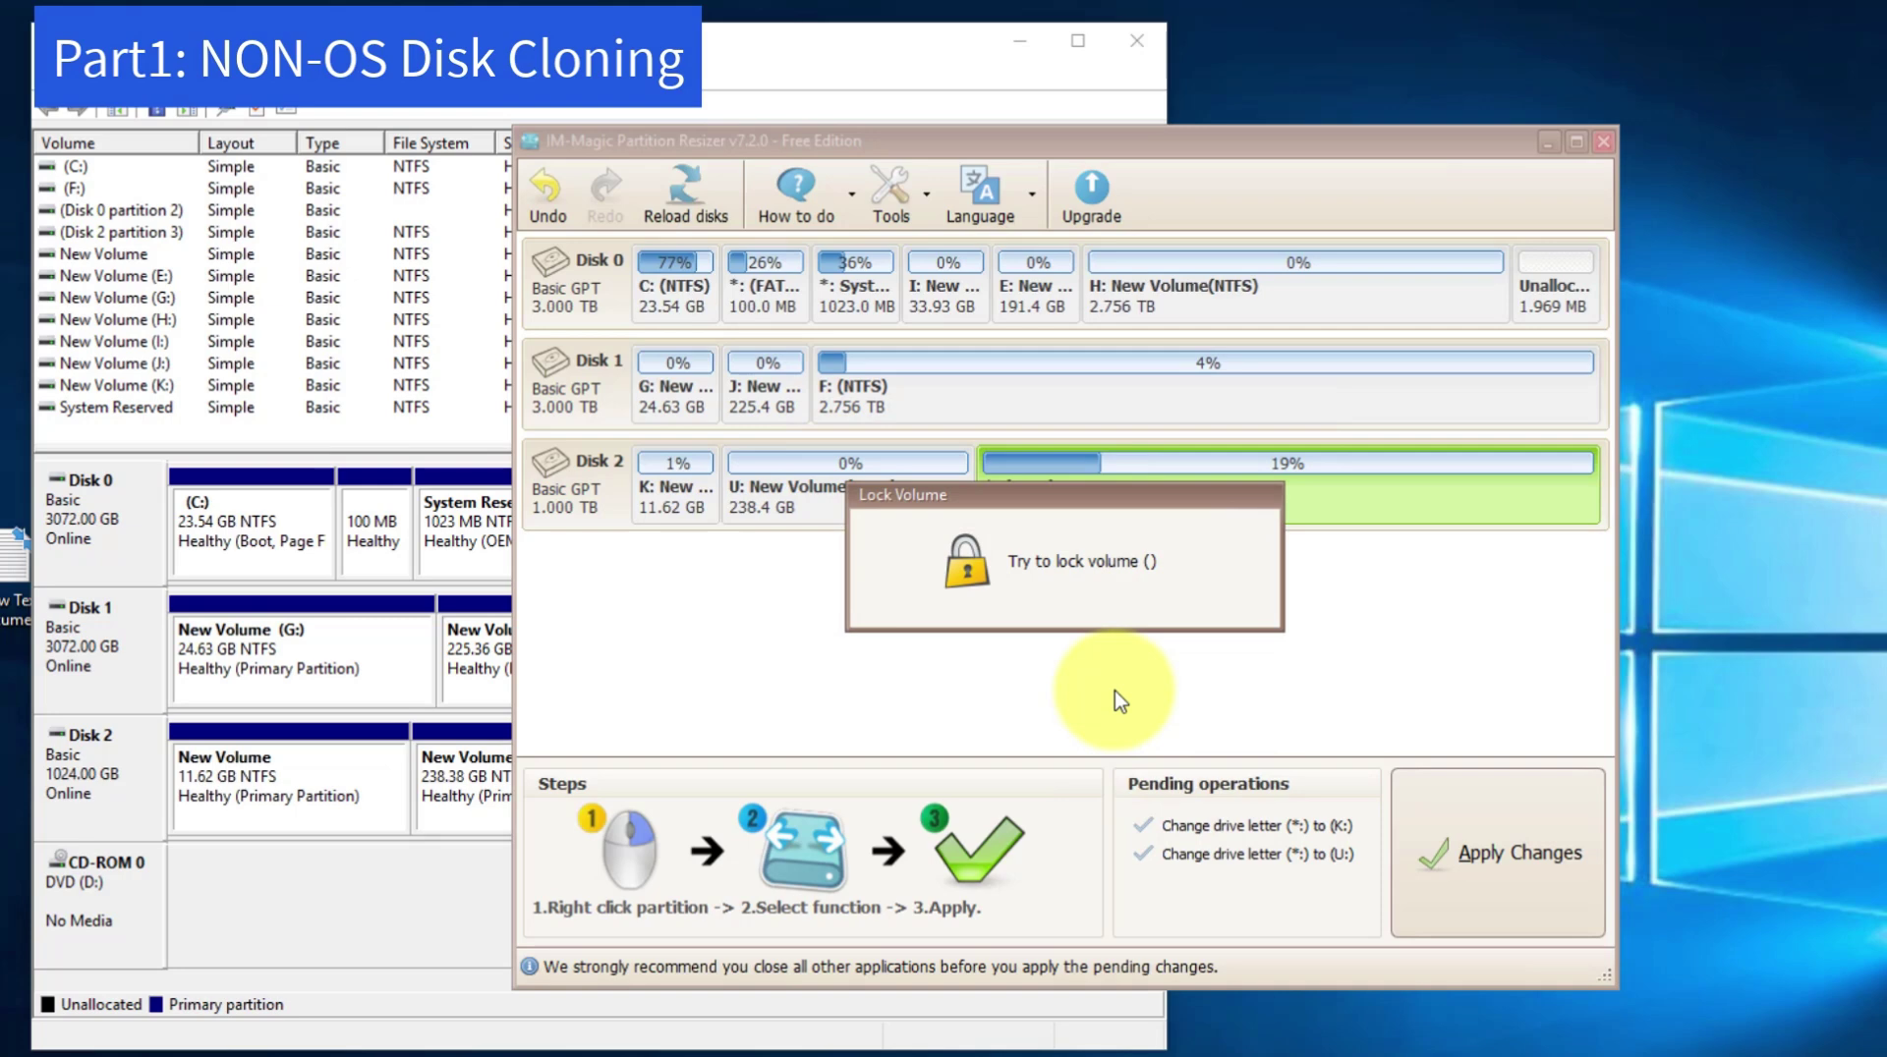
# Apply the pending drive letter changes on Disk 2 and close the completion notice
pyautogui.click(1524, 847)
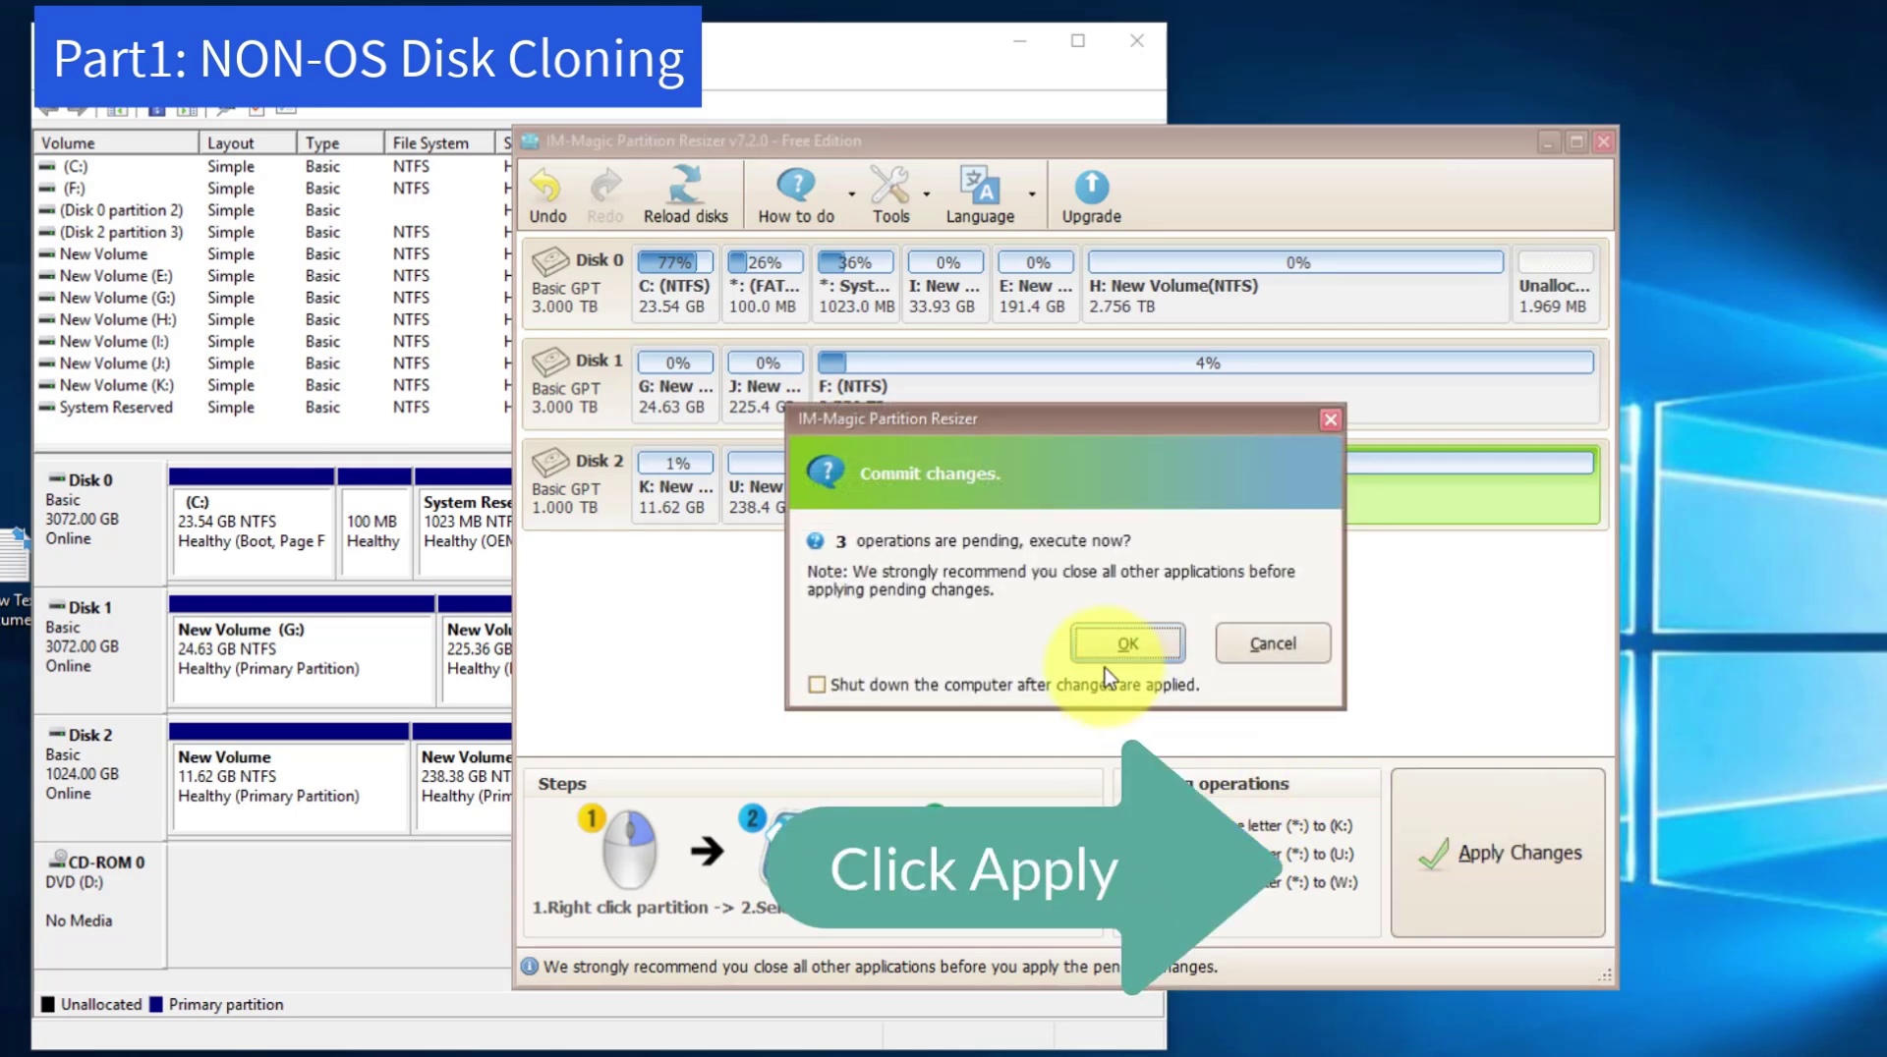
pyautogui.click(1161, 647)
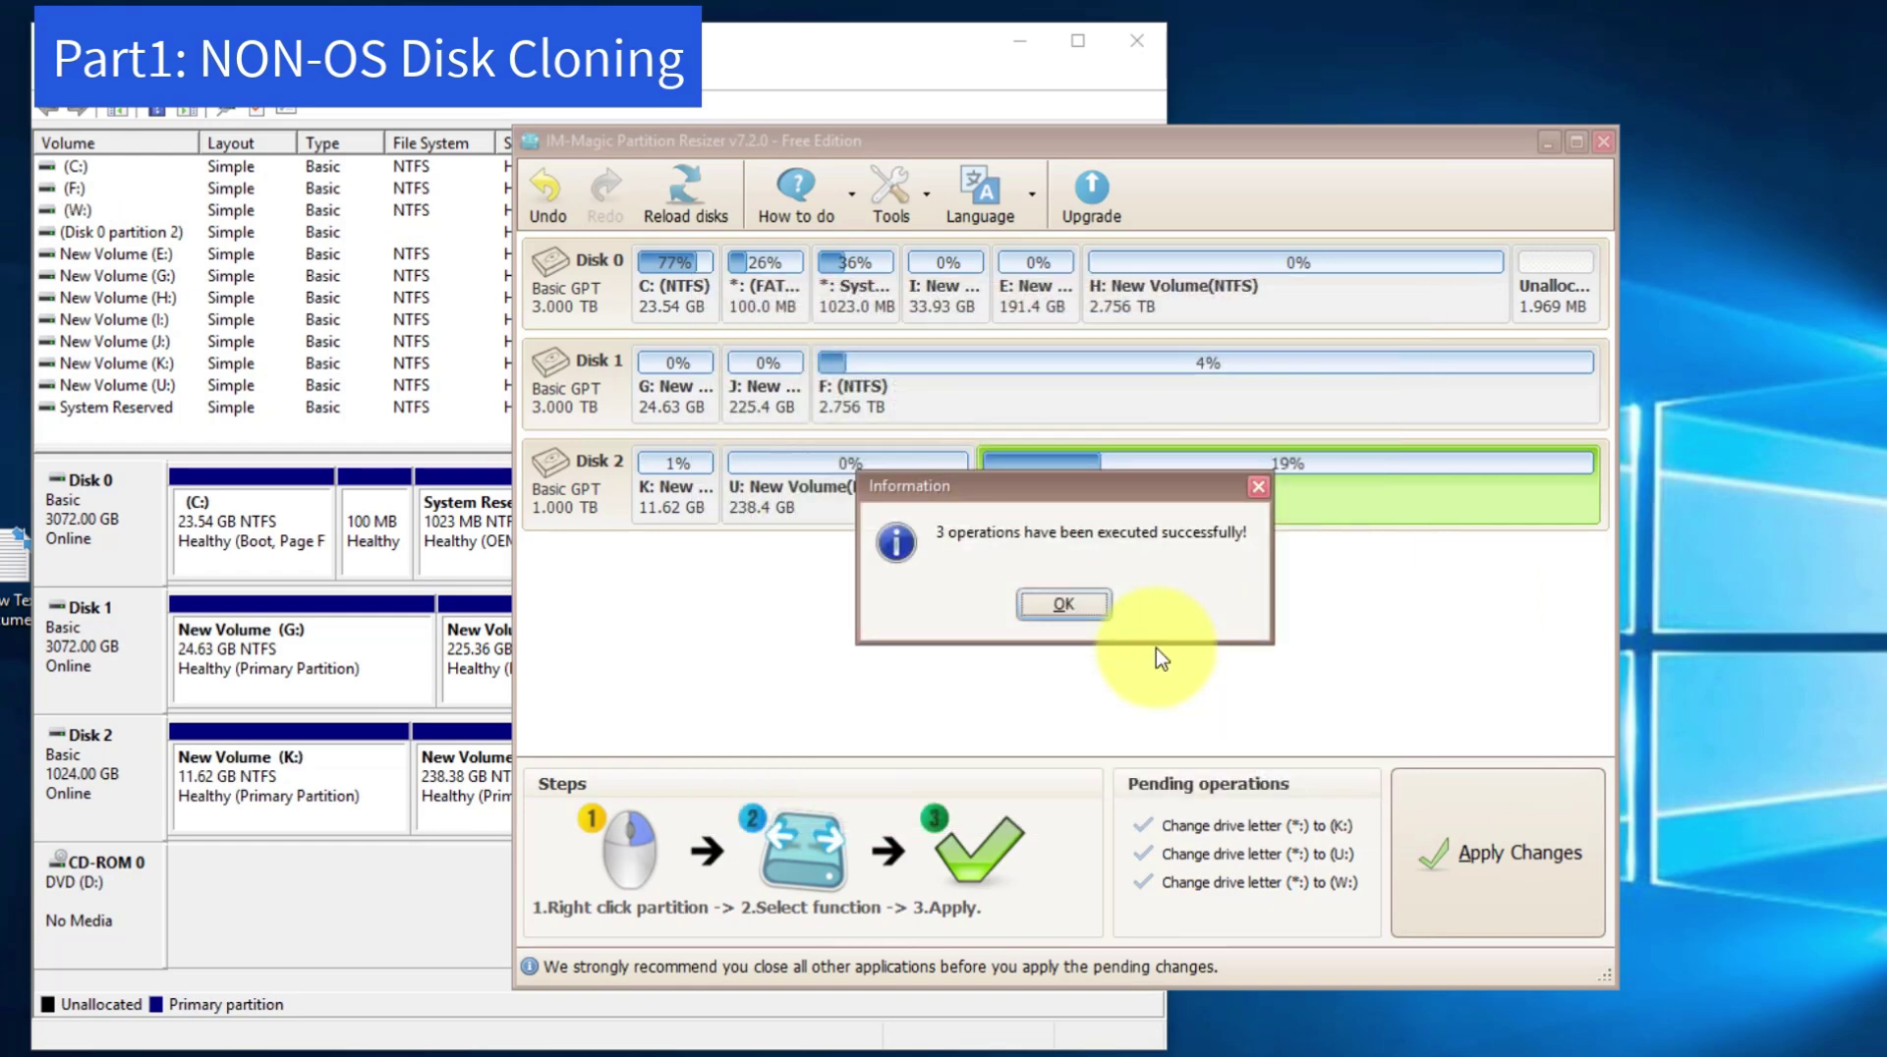
pyautogui.click(1071, 609)
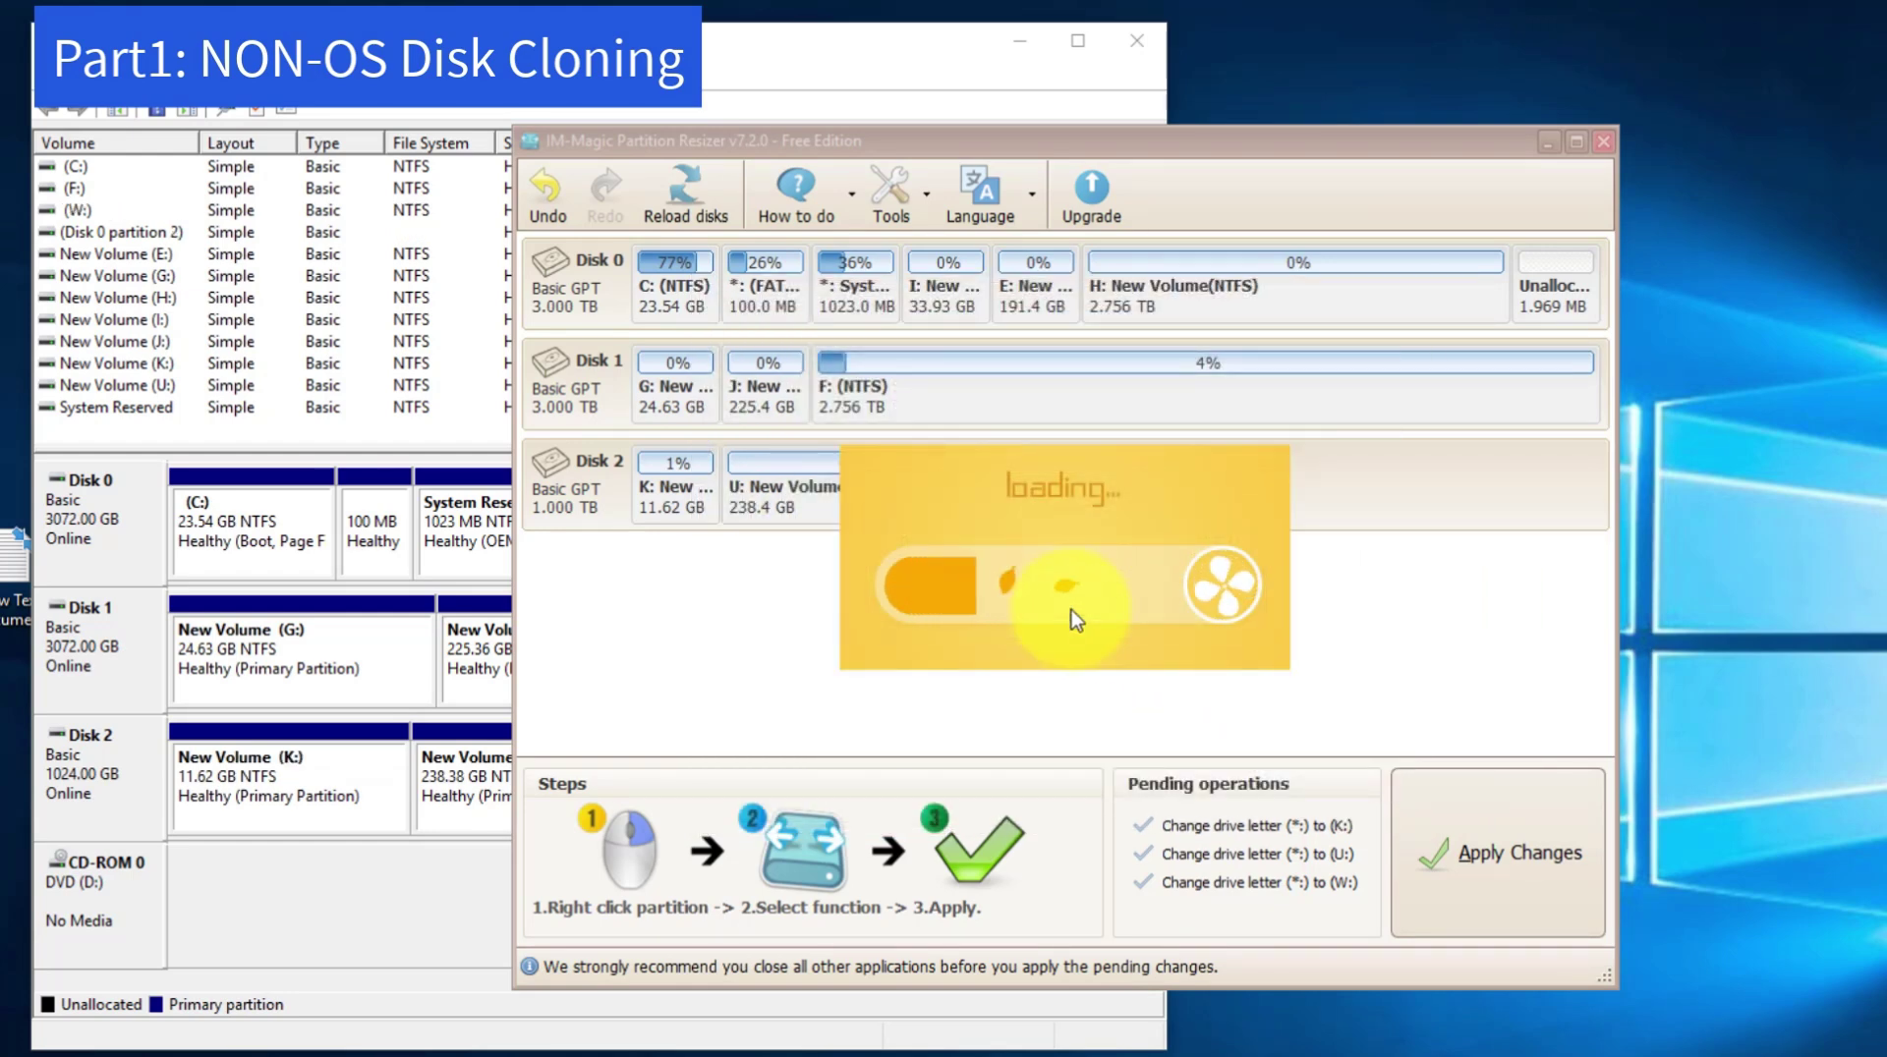
# Switch to File Explorer, examine the cloned files on drive U, and close the window
pyautogui.click(771, 393)
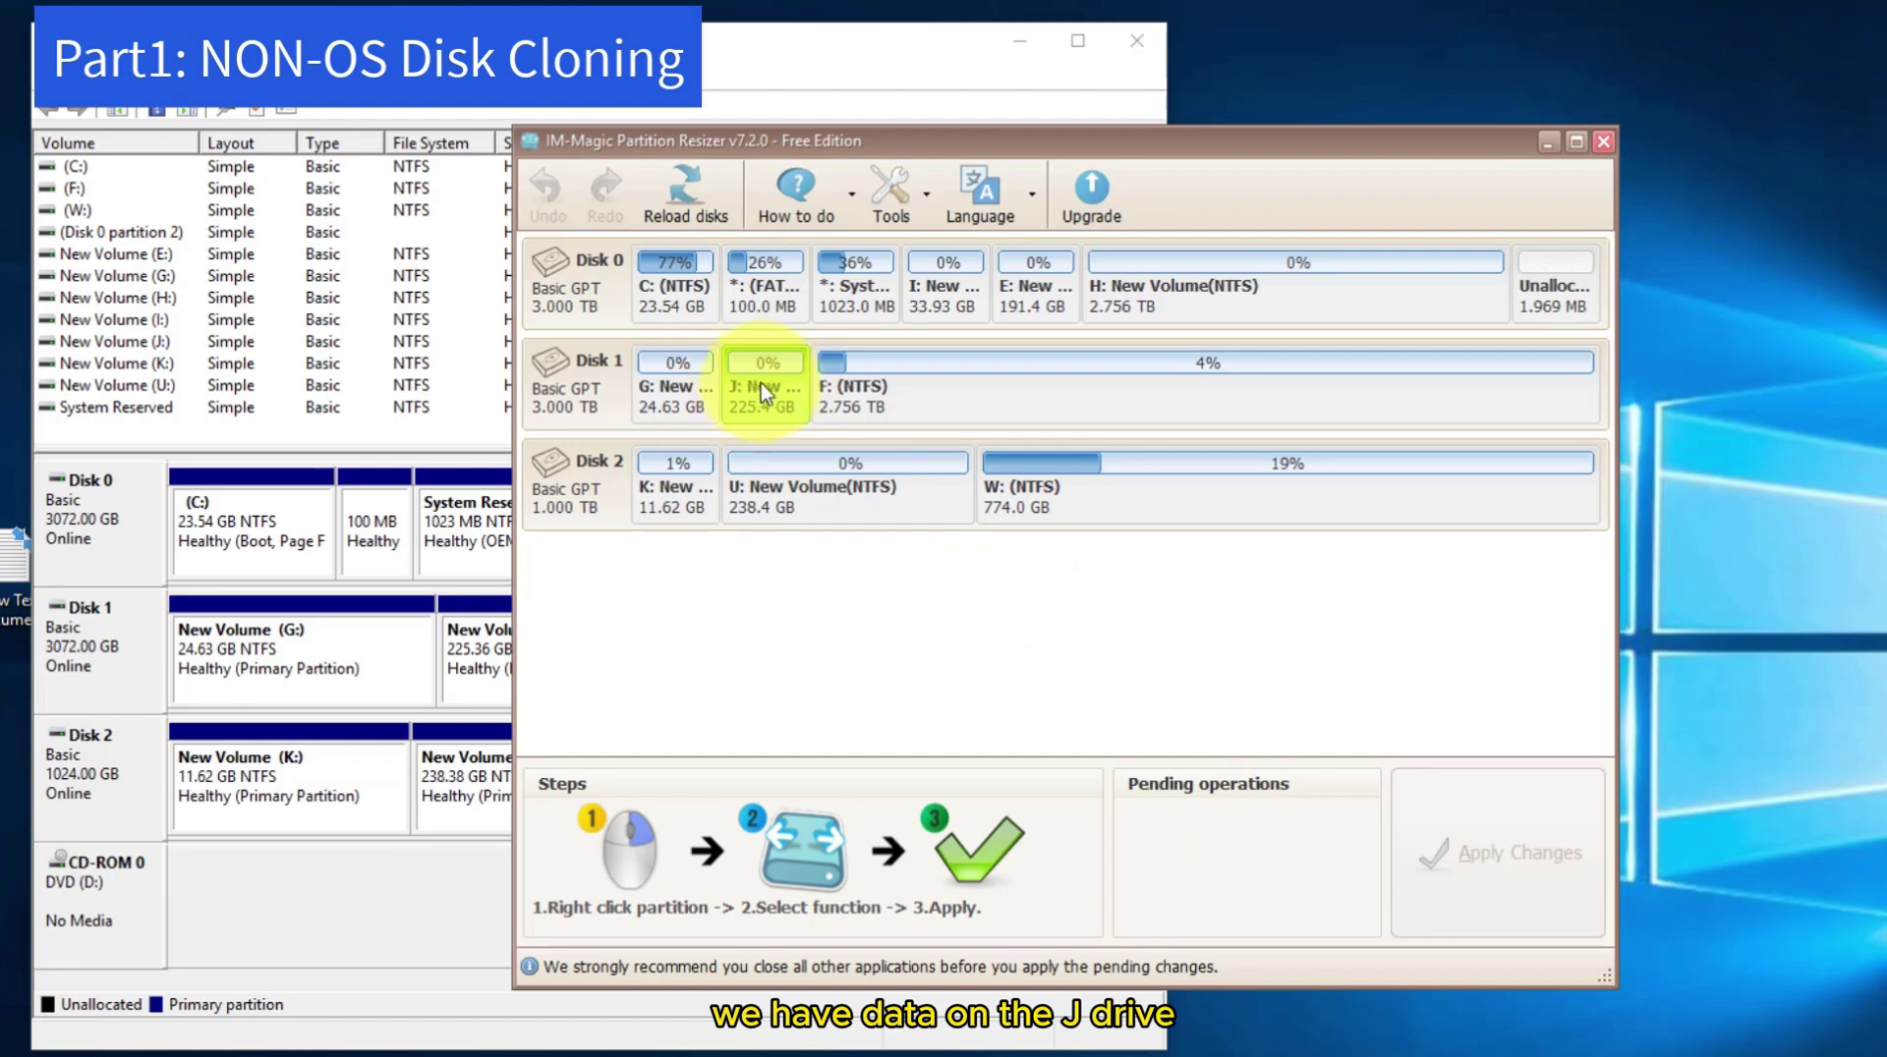
pyautogui.click(757, 488)
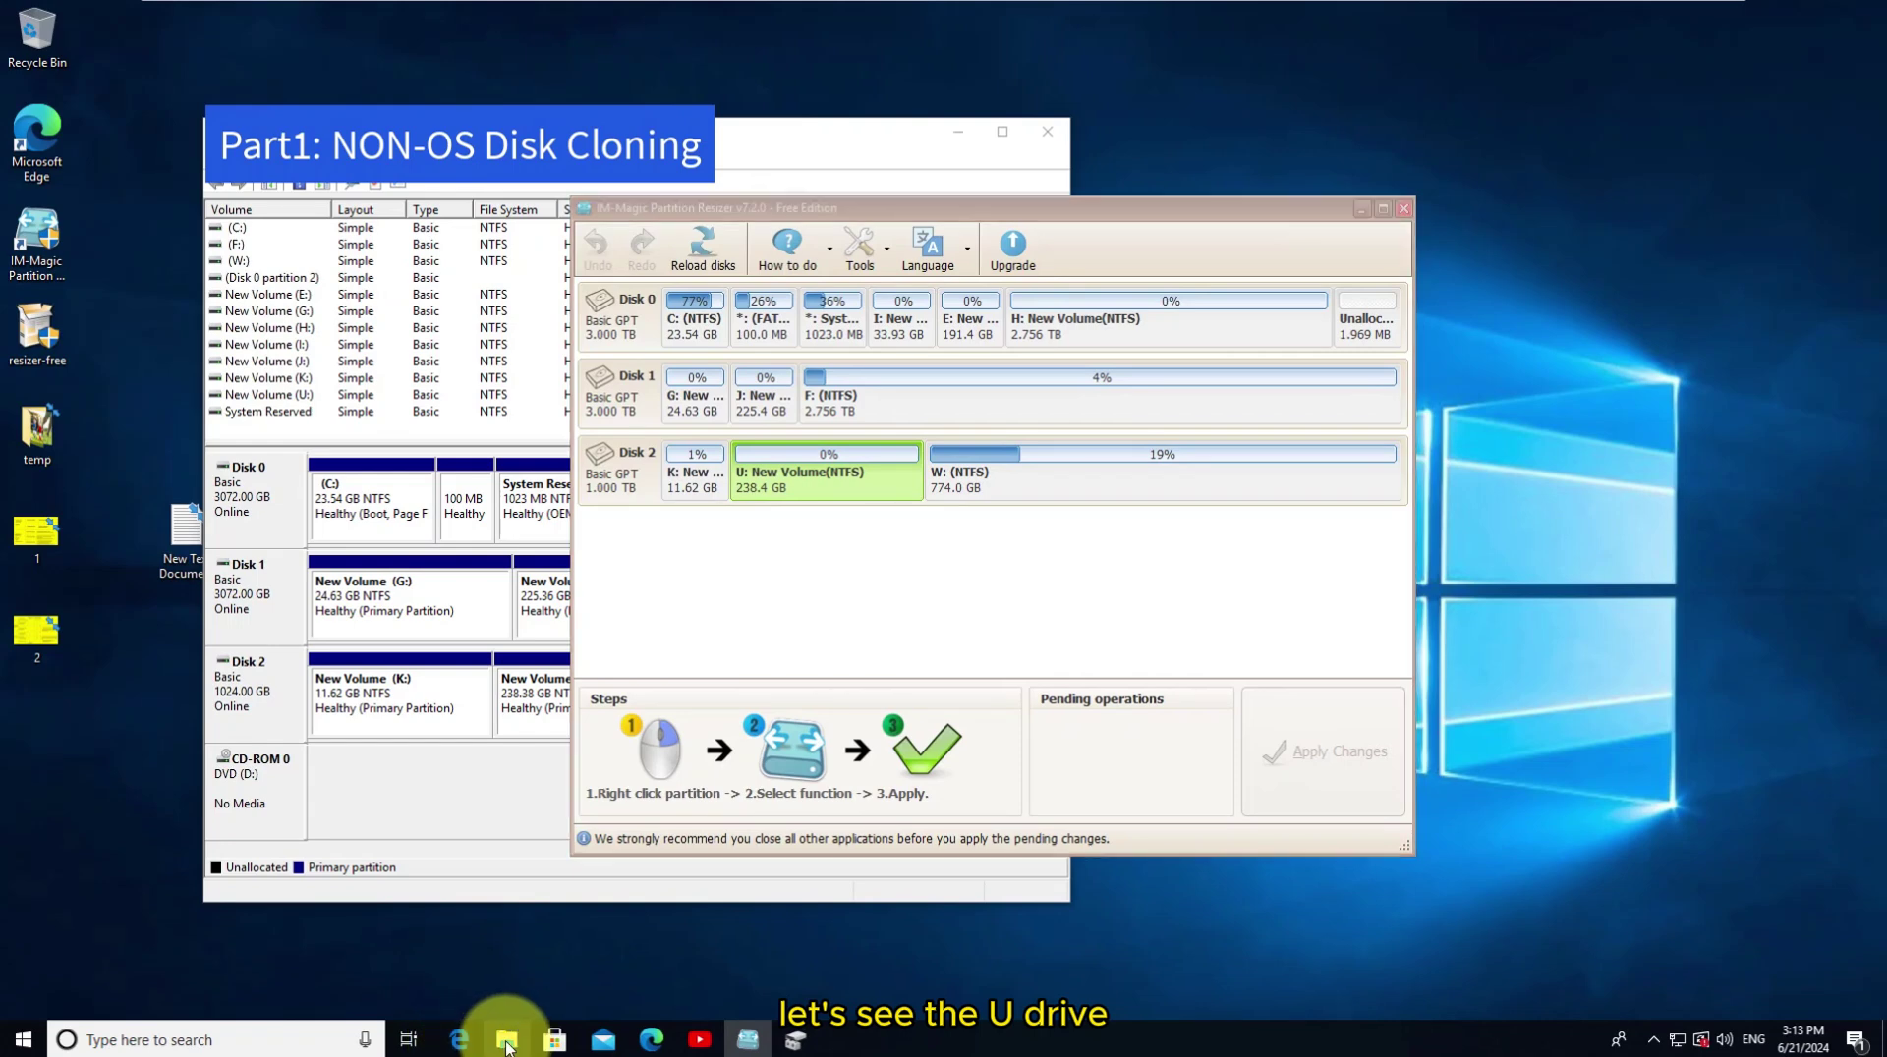
pyautogui.click(507, 1042)
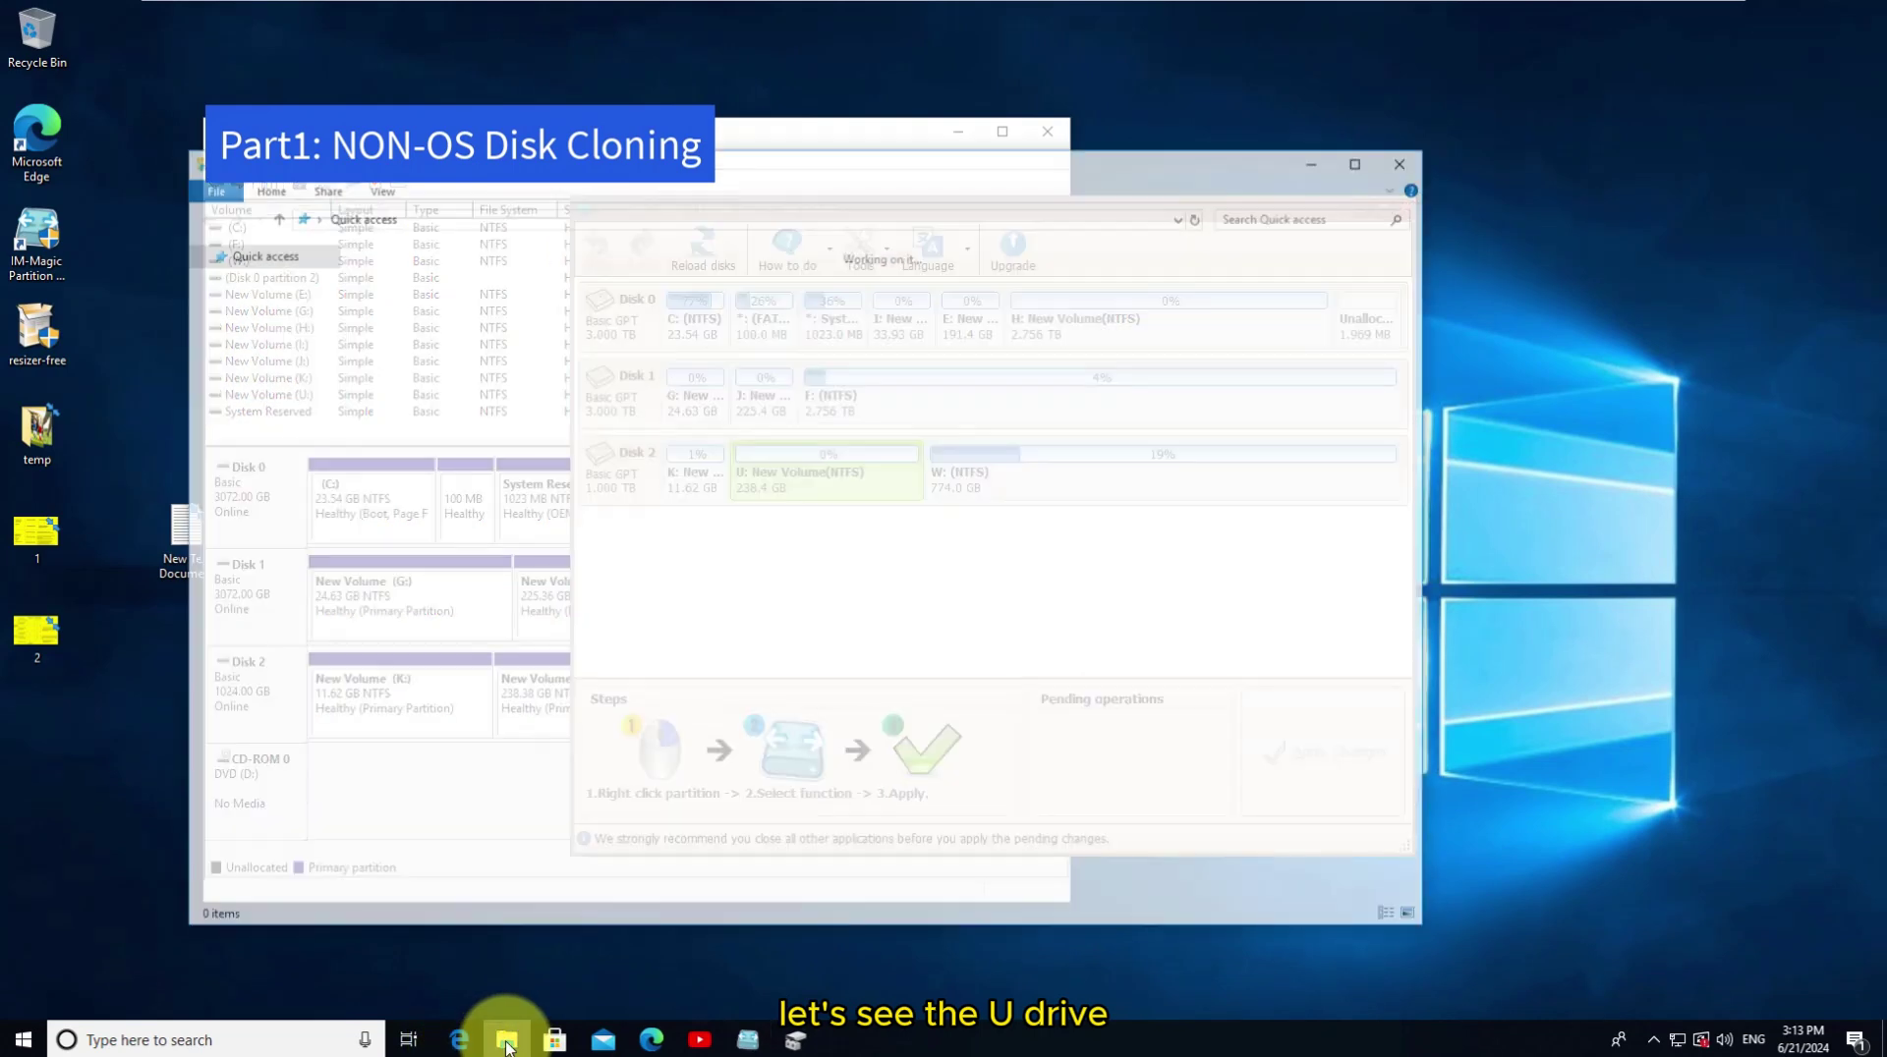
pyautogui.click(246, 500)
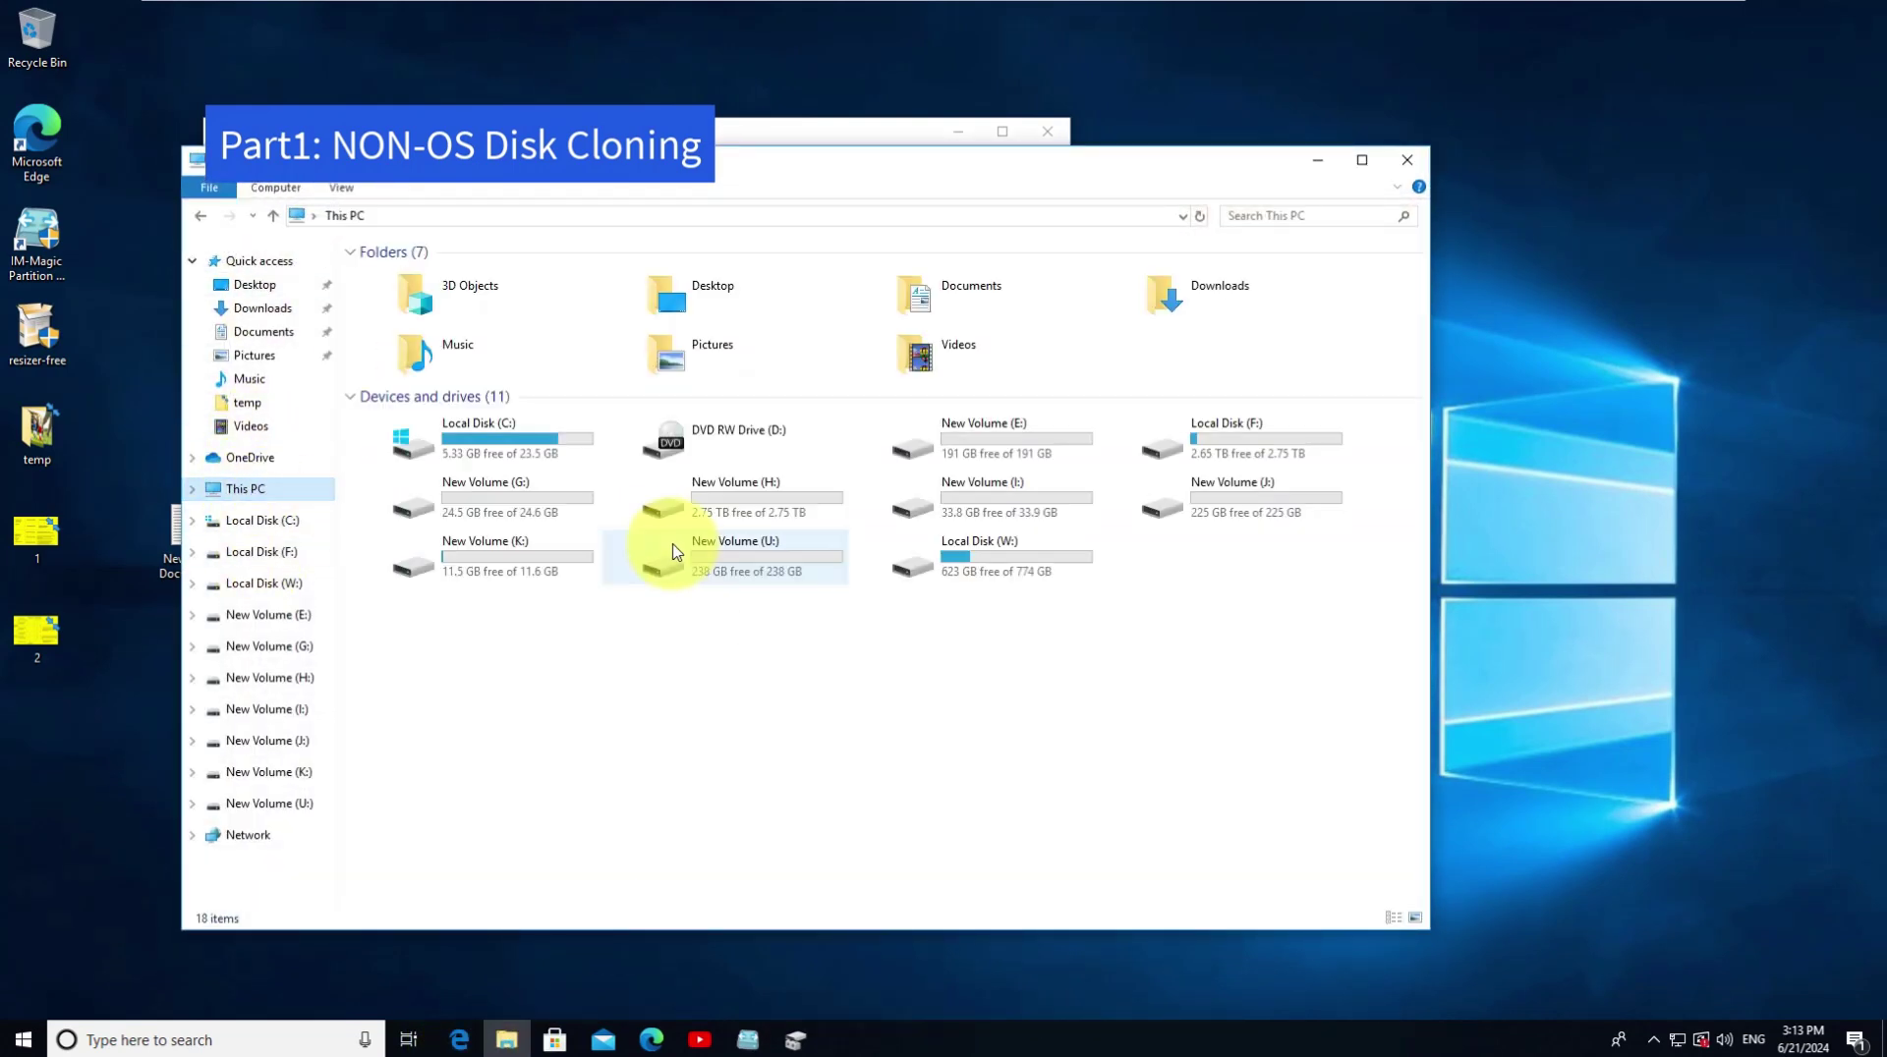
pyautogui.click(777, 559)
pyautogui.doubleClick(776, 558)
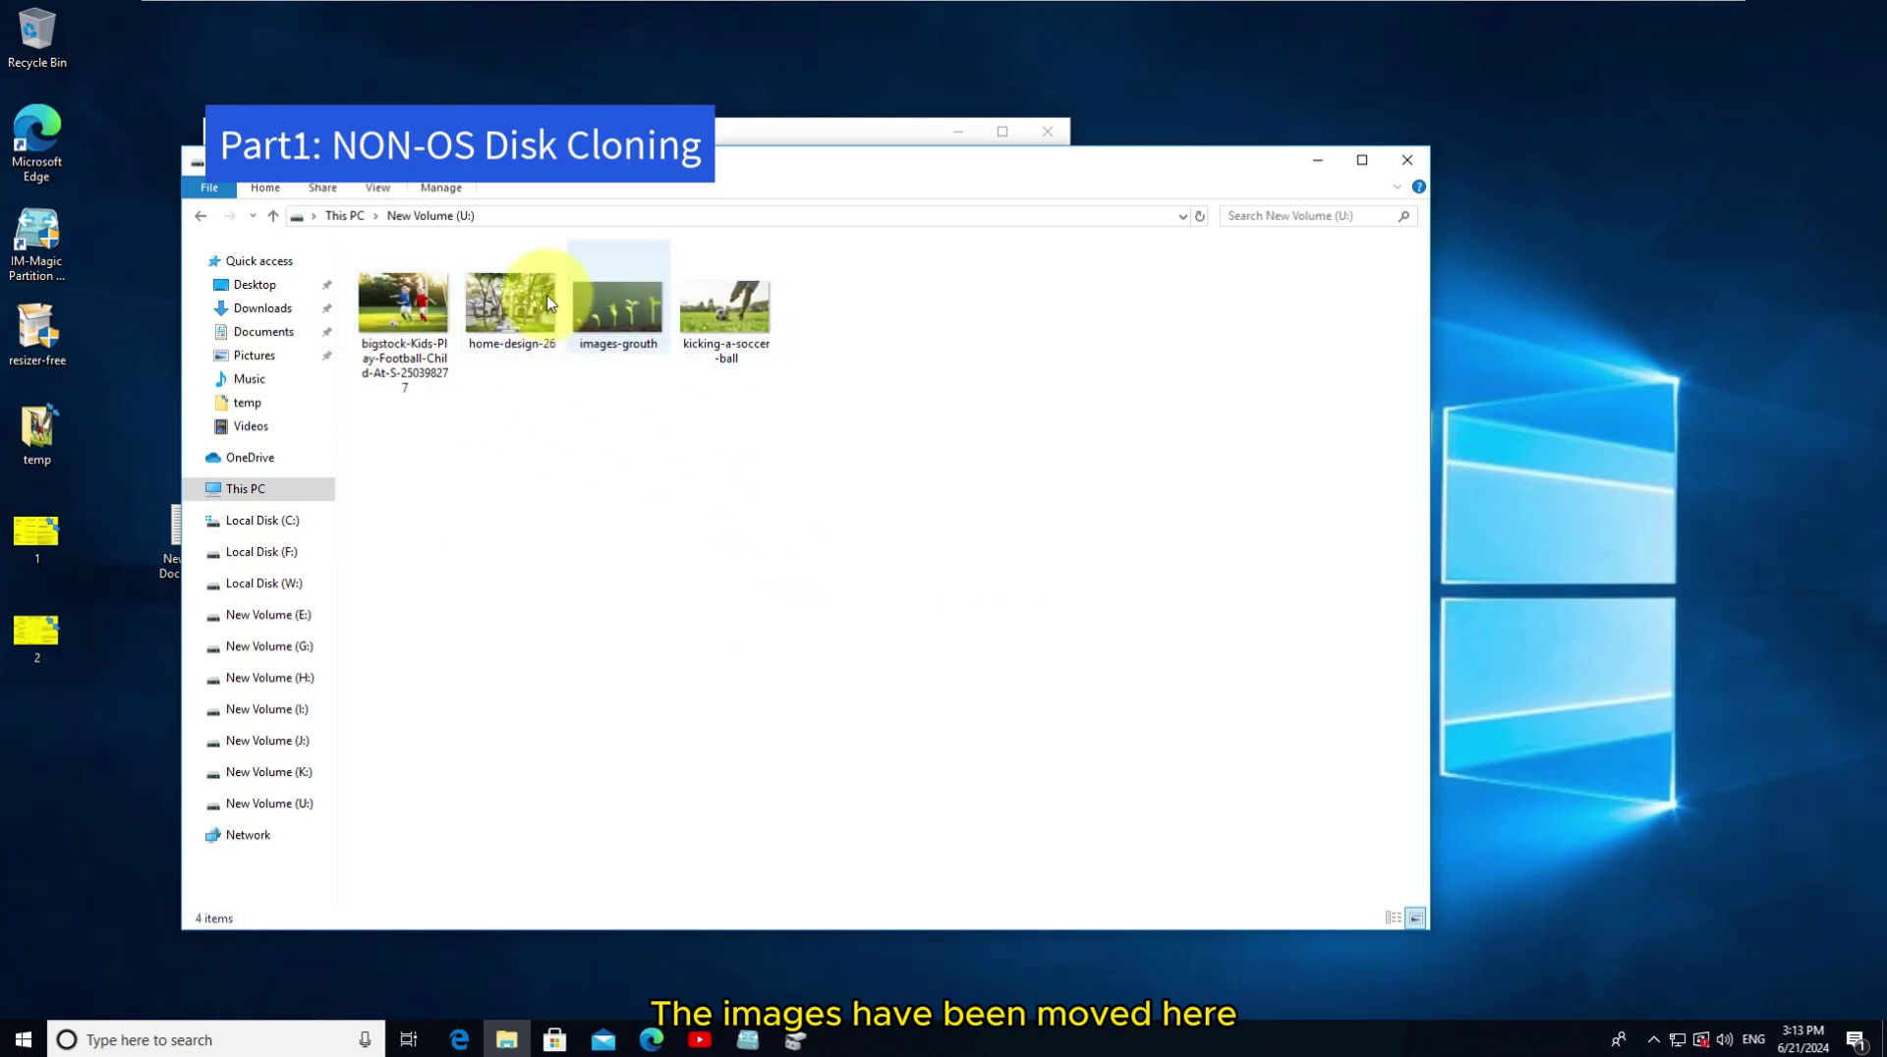
pyautogui.click(1424, 164)
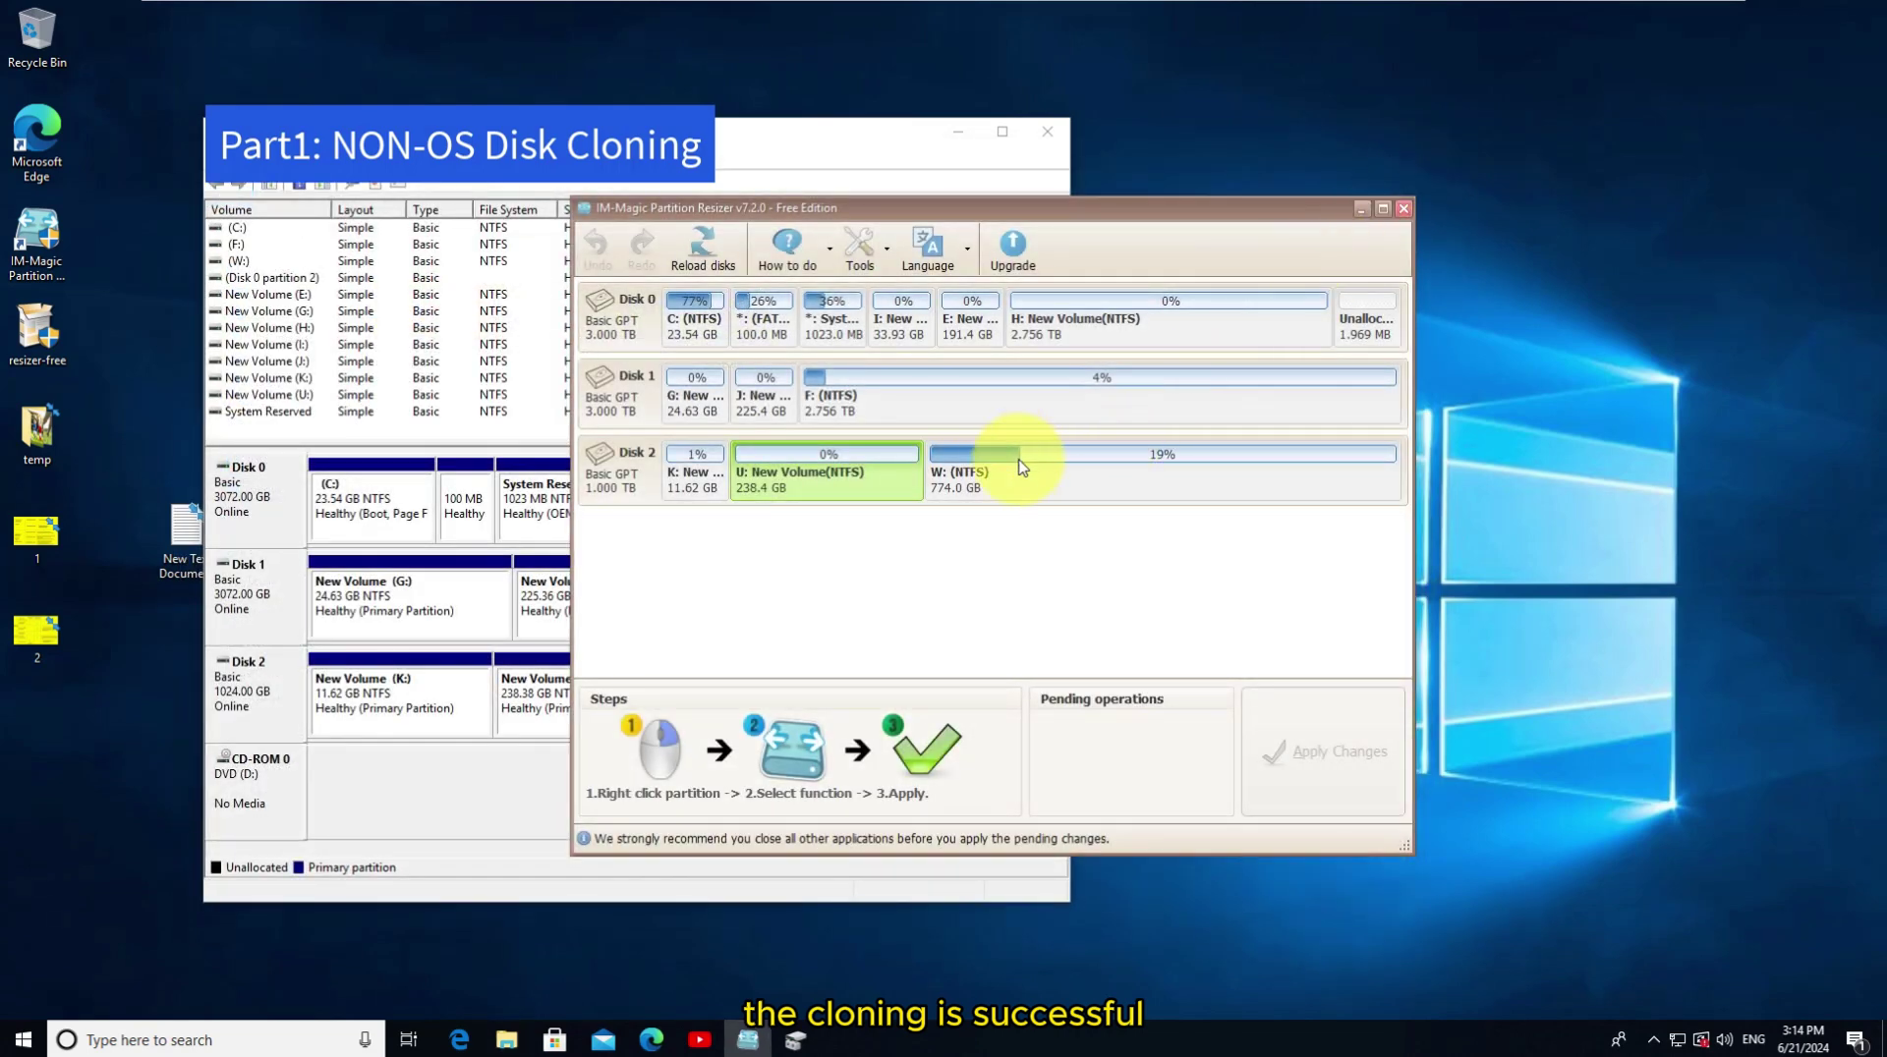
pyautogui.click(1297, 472)
pyautogui.click(644, 488)
pyautogui.click(699, 487)
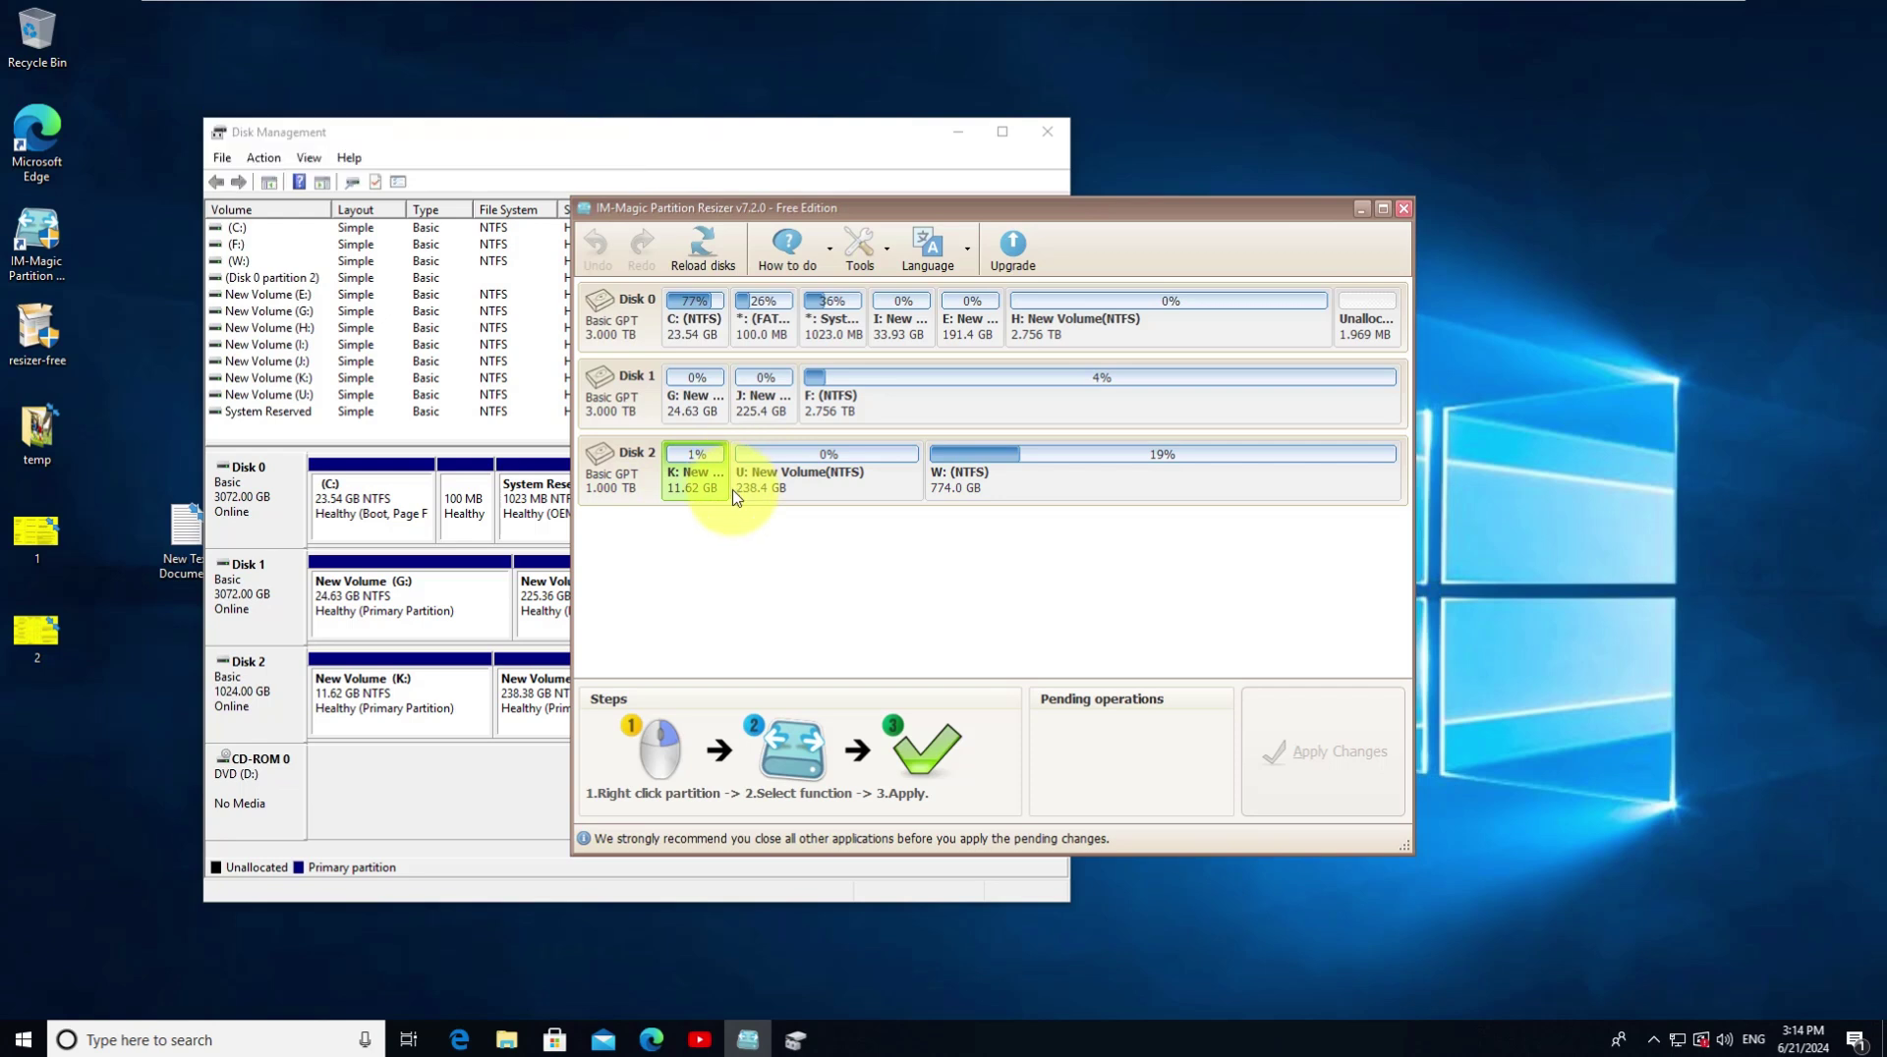
pyautogui.click(720, 501)
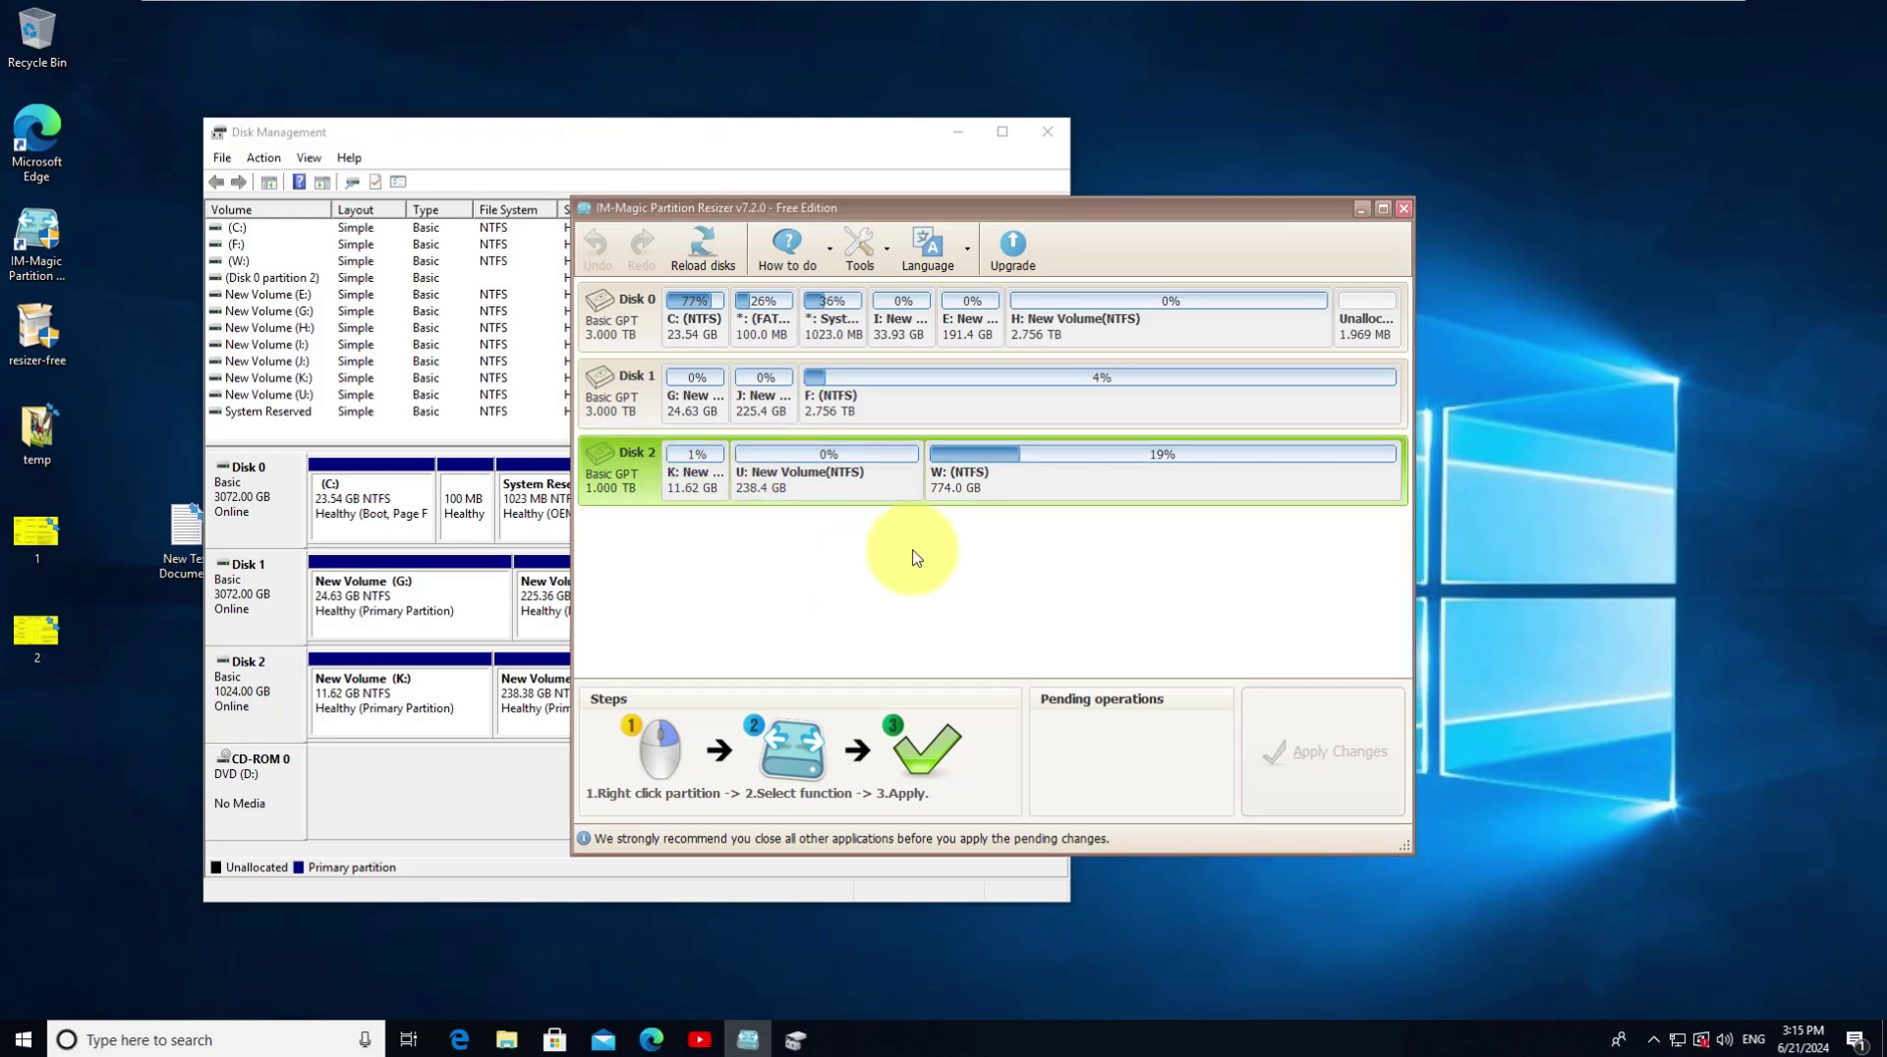
pyautogui.click(635, 331)
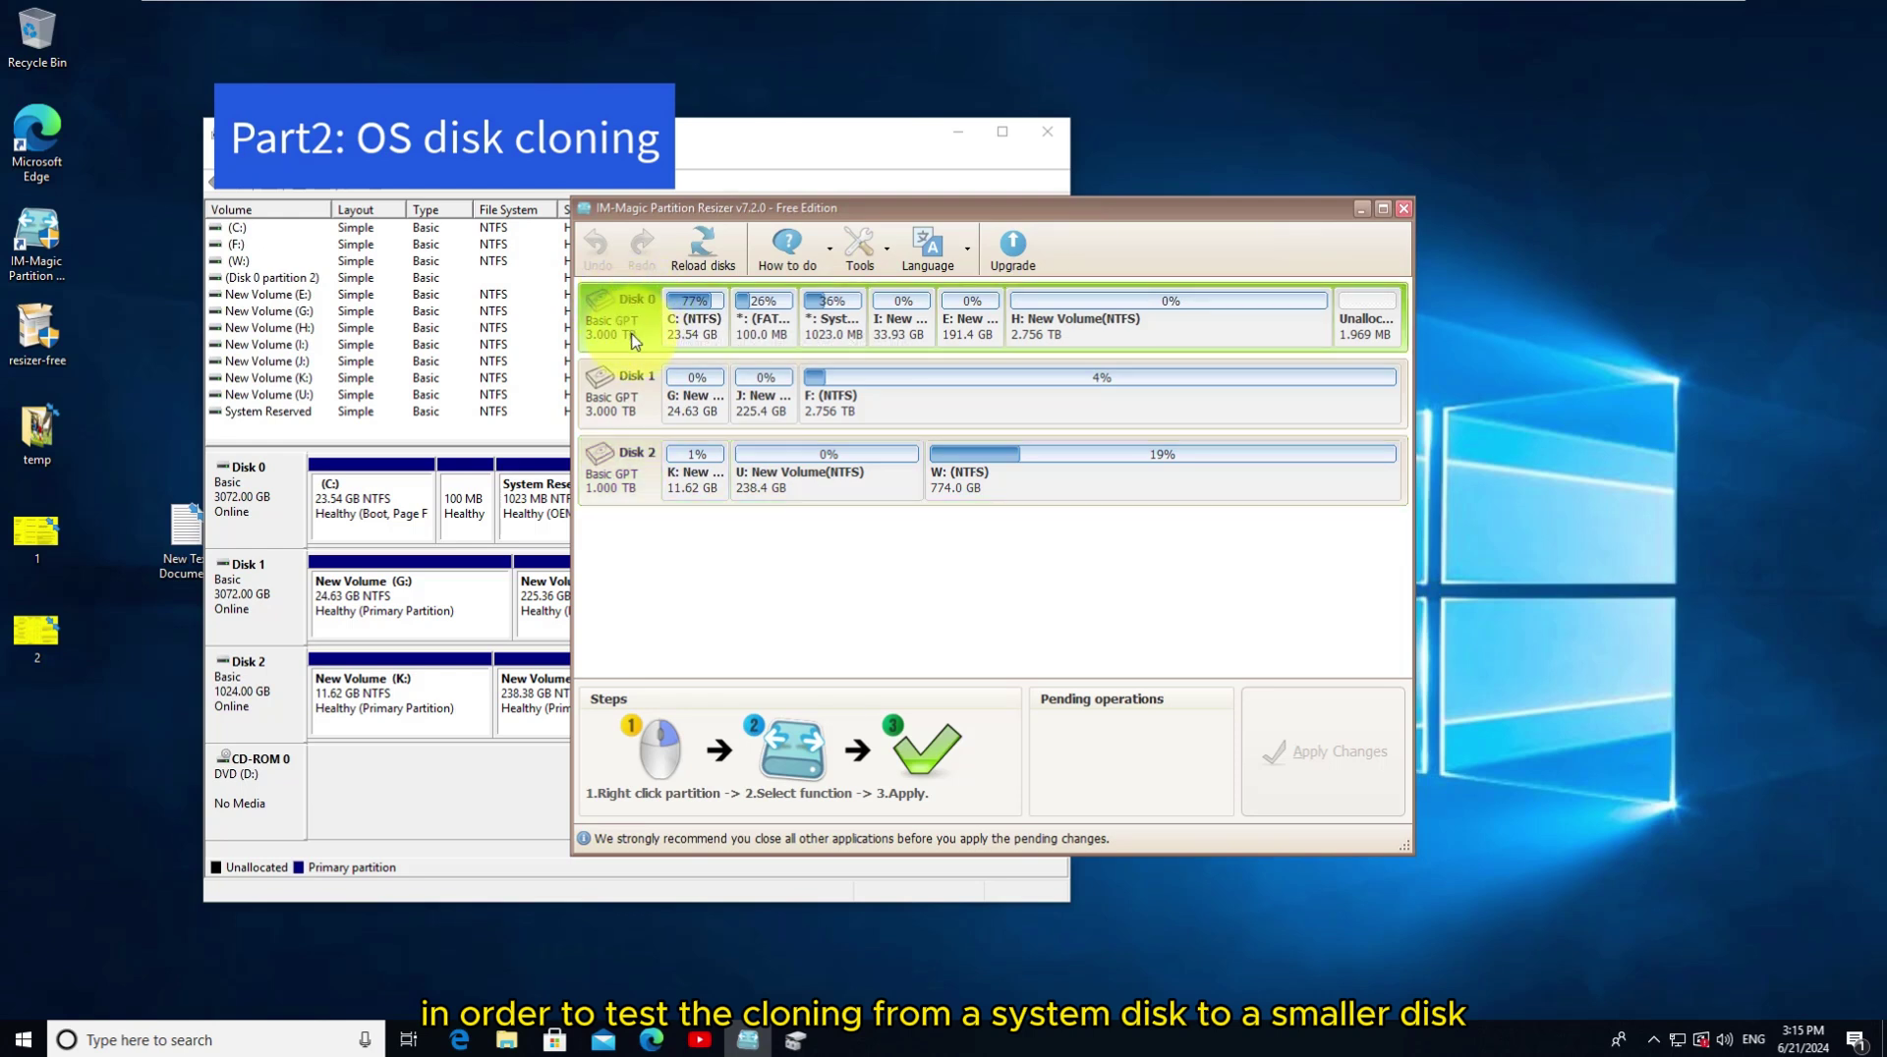
# Delete all partitions on Disk 2, apply the pending operation, and close the completion notice
pyautogui.click(646, 487)
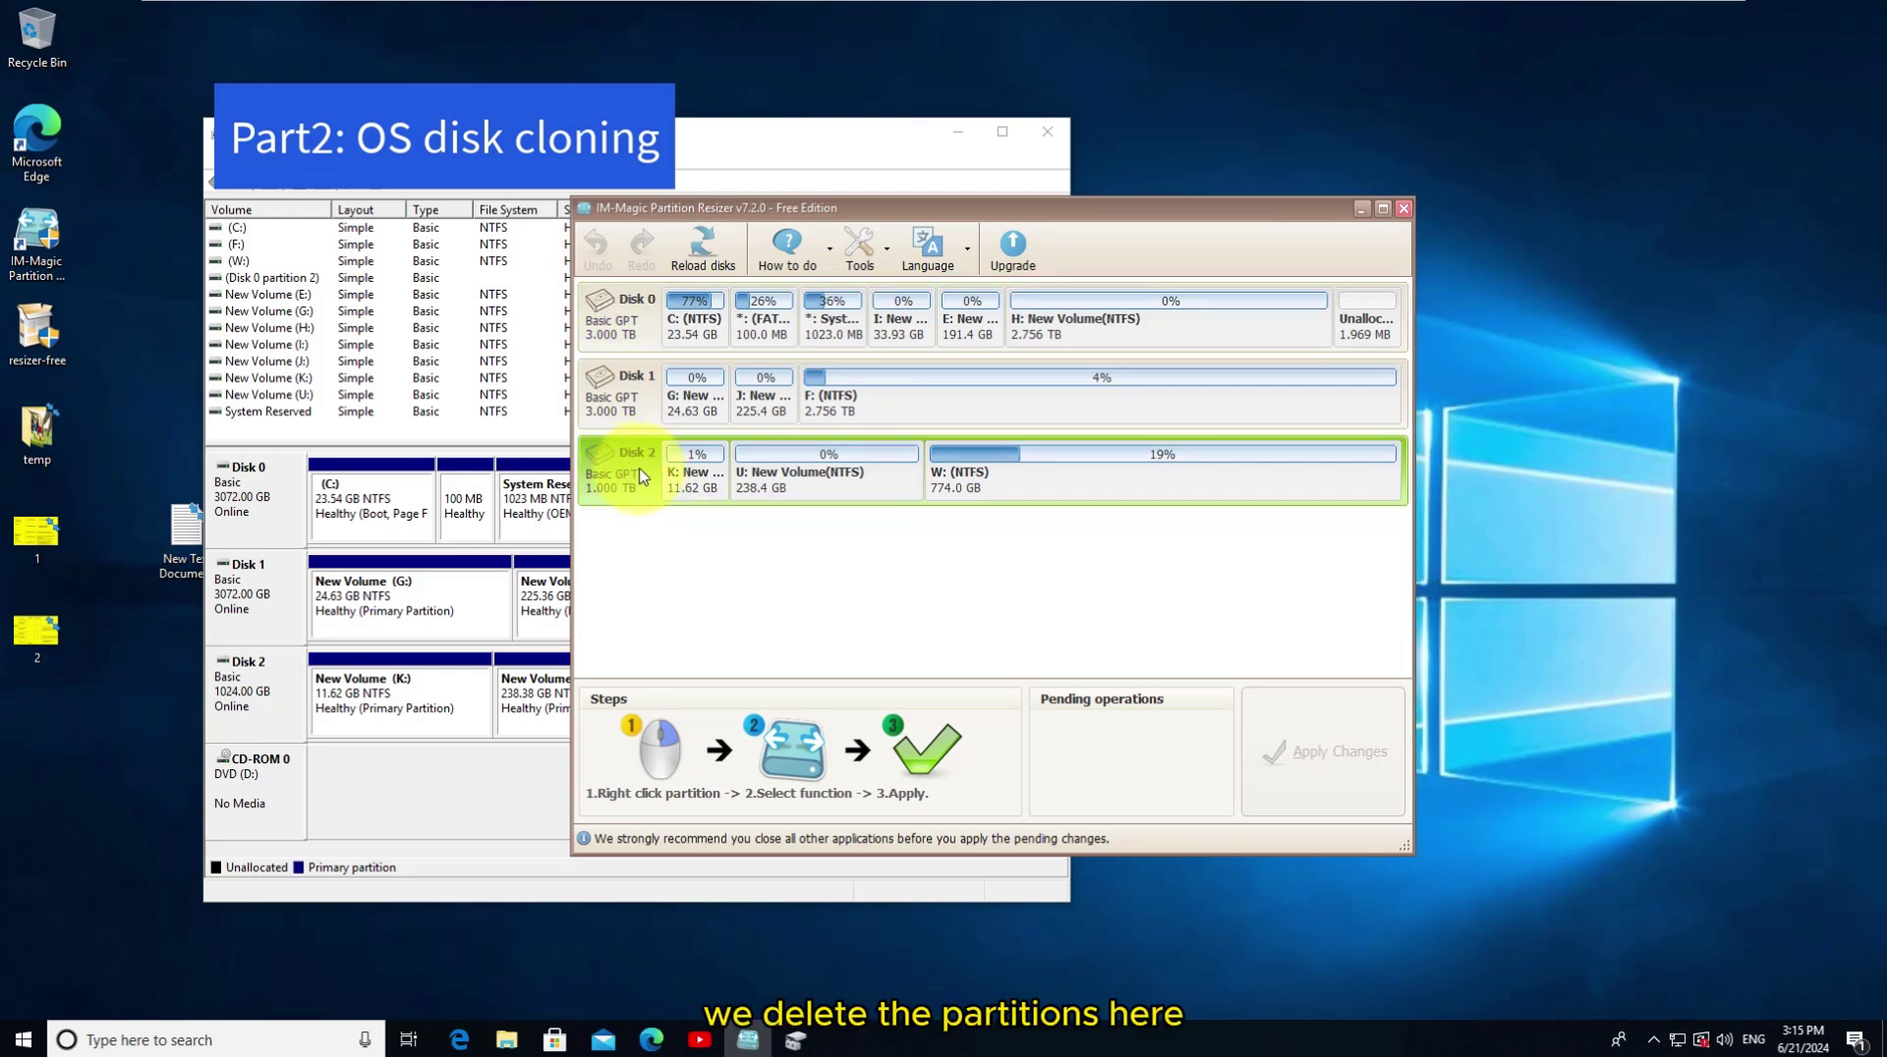
pyautogui.rightClick(640, 469)
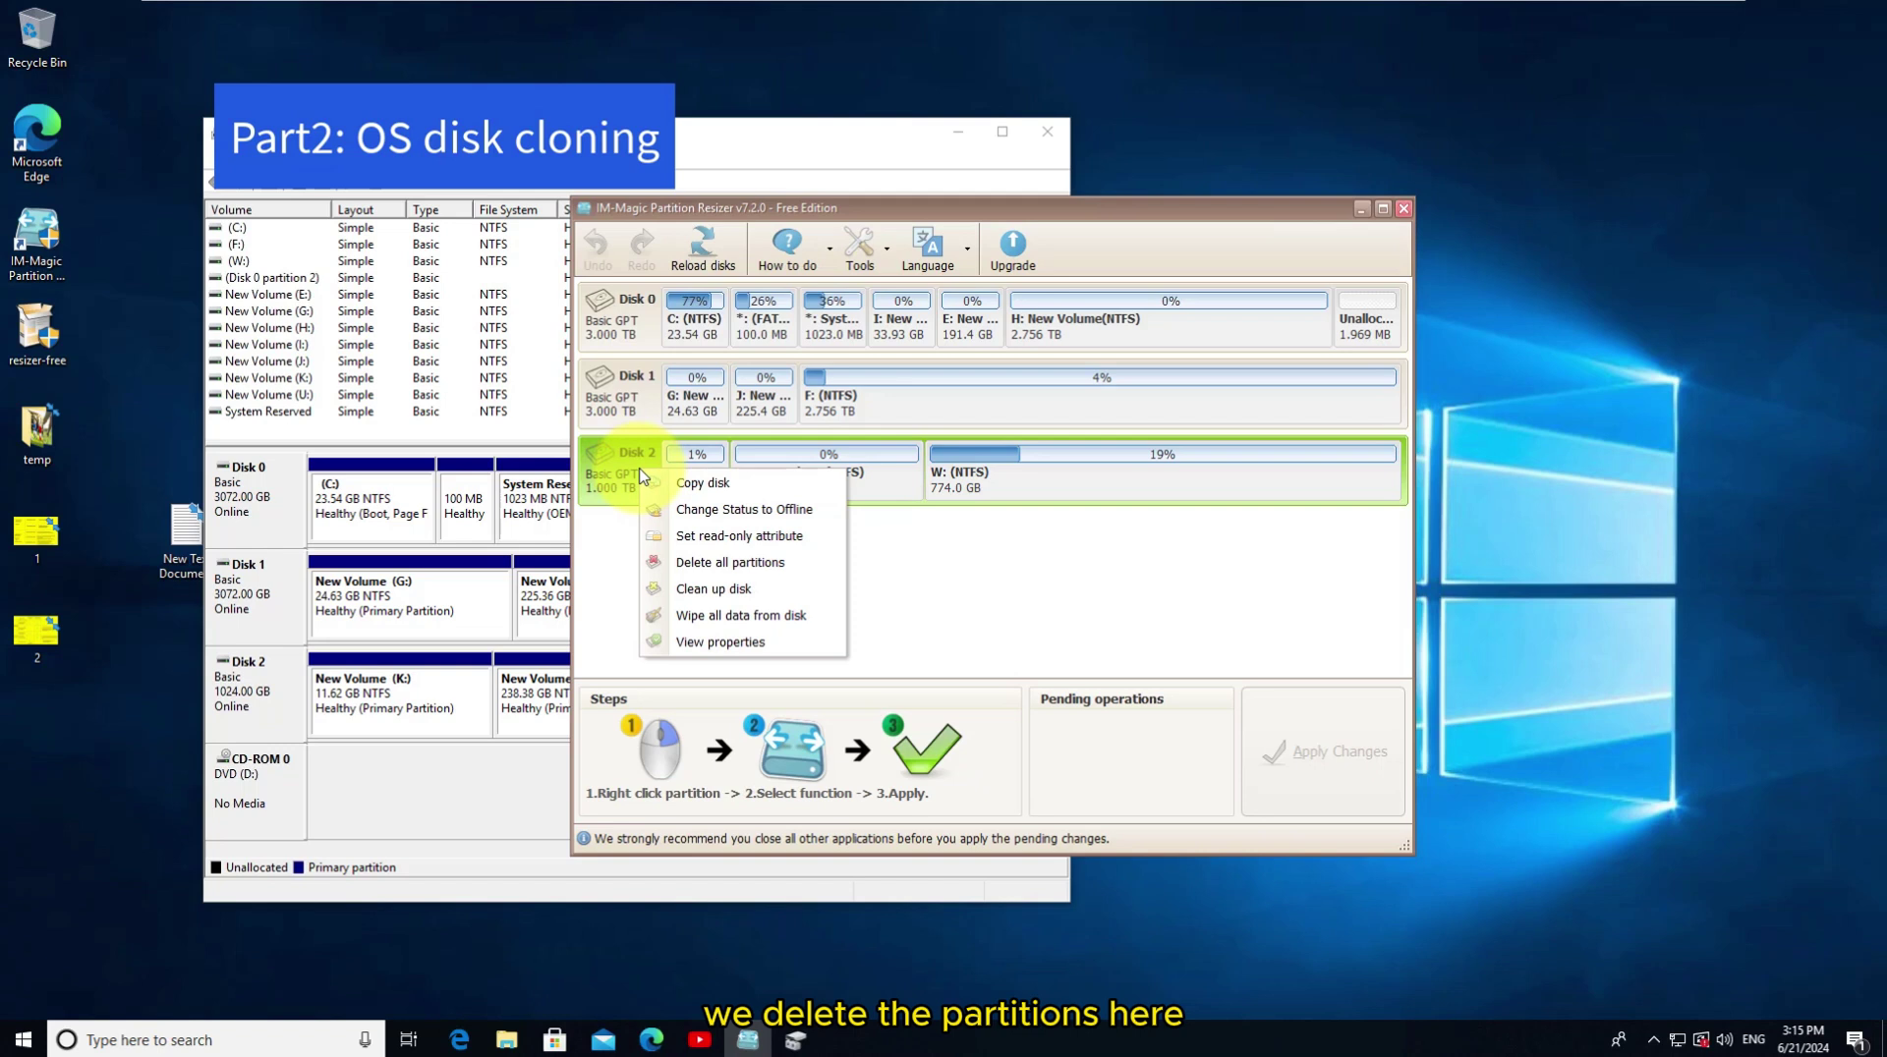
pyautogui.click(698, 570)
pyautogui.click(951, 565)
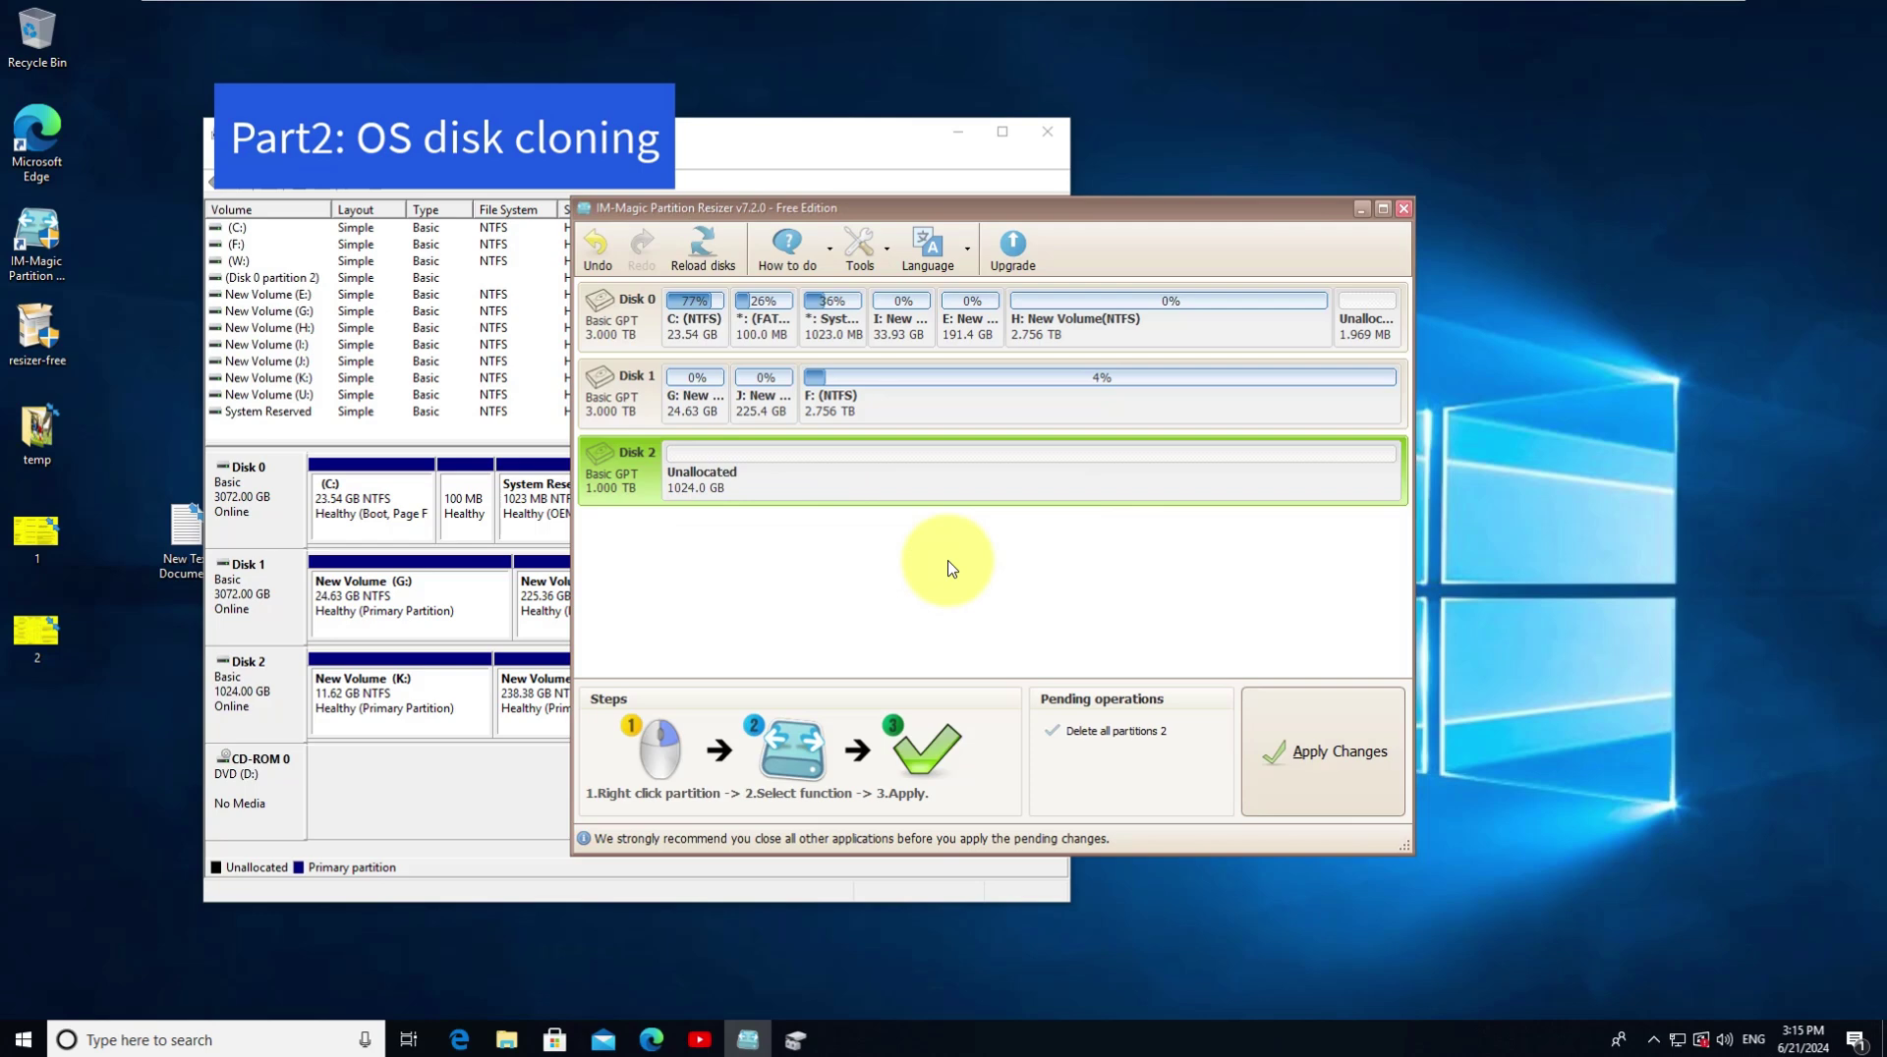
pyautogui.click(1336, 768)
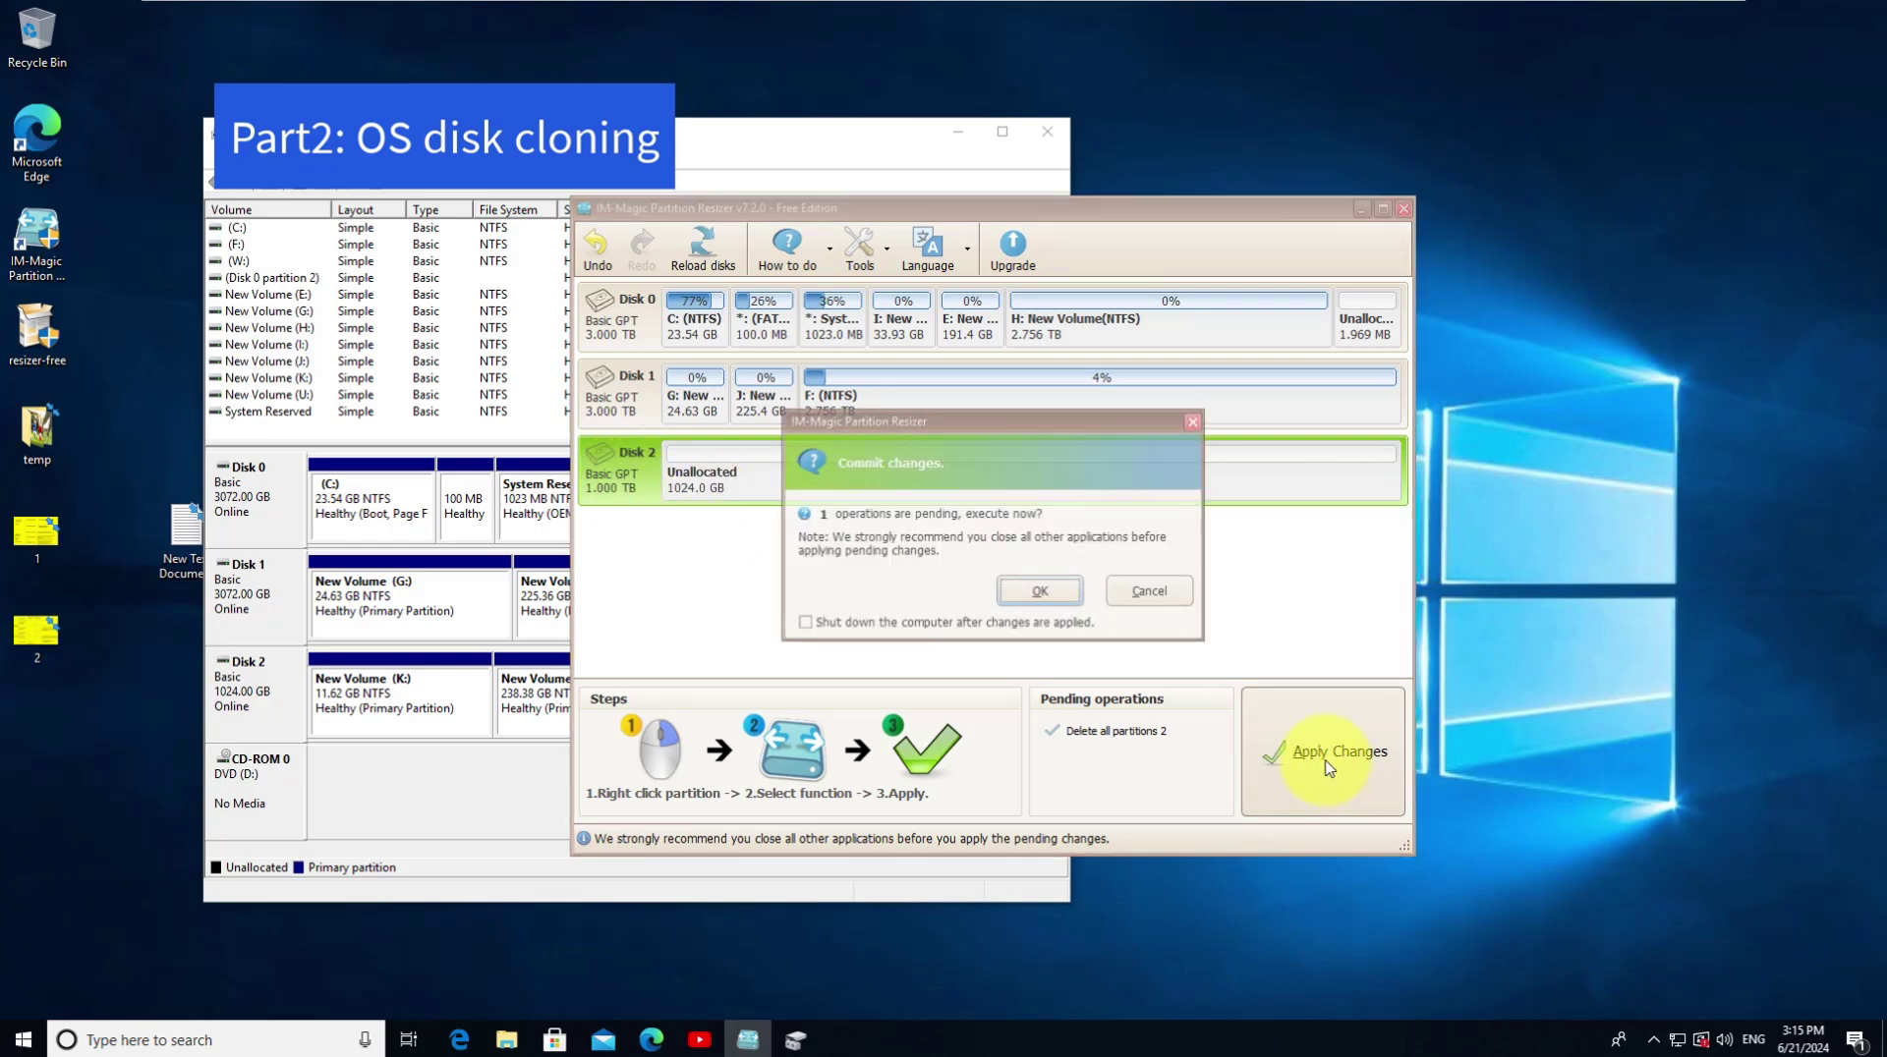
pyautogui.click(1038, 594)
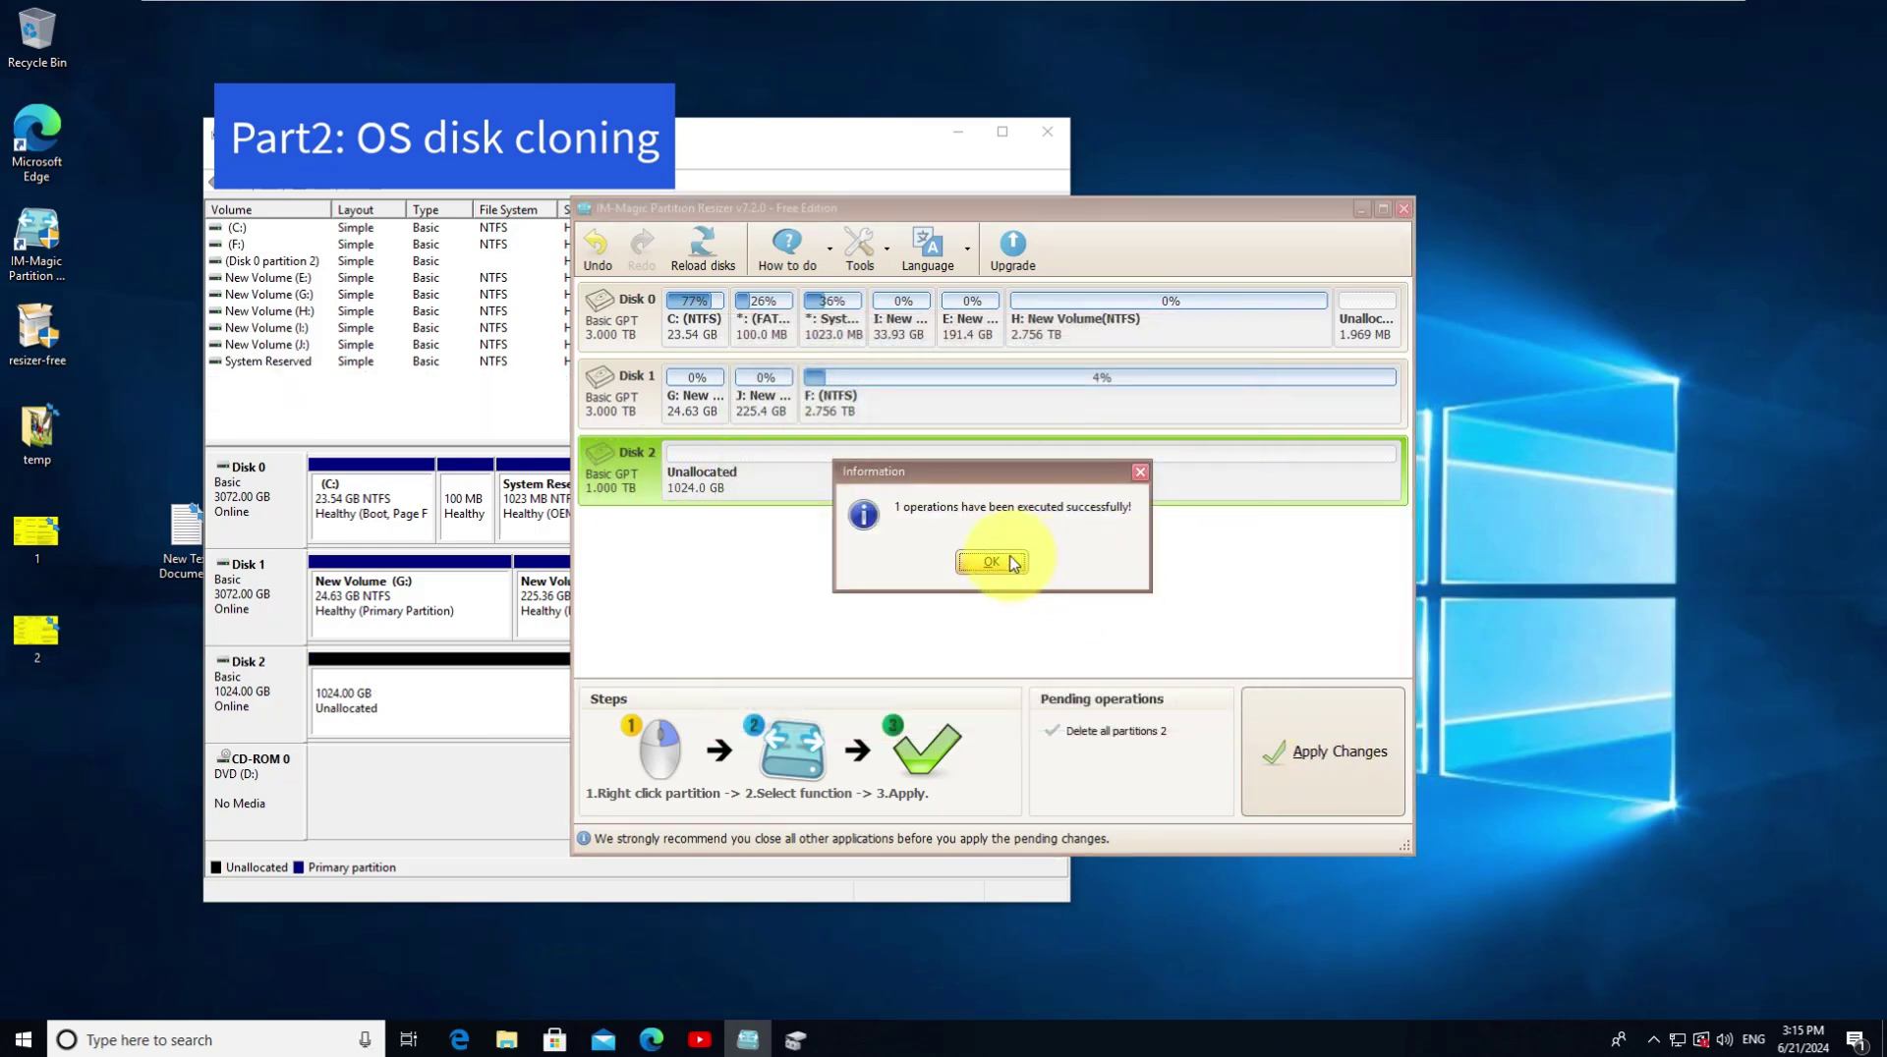
pyautogui.click(1008, 561)
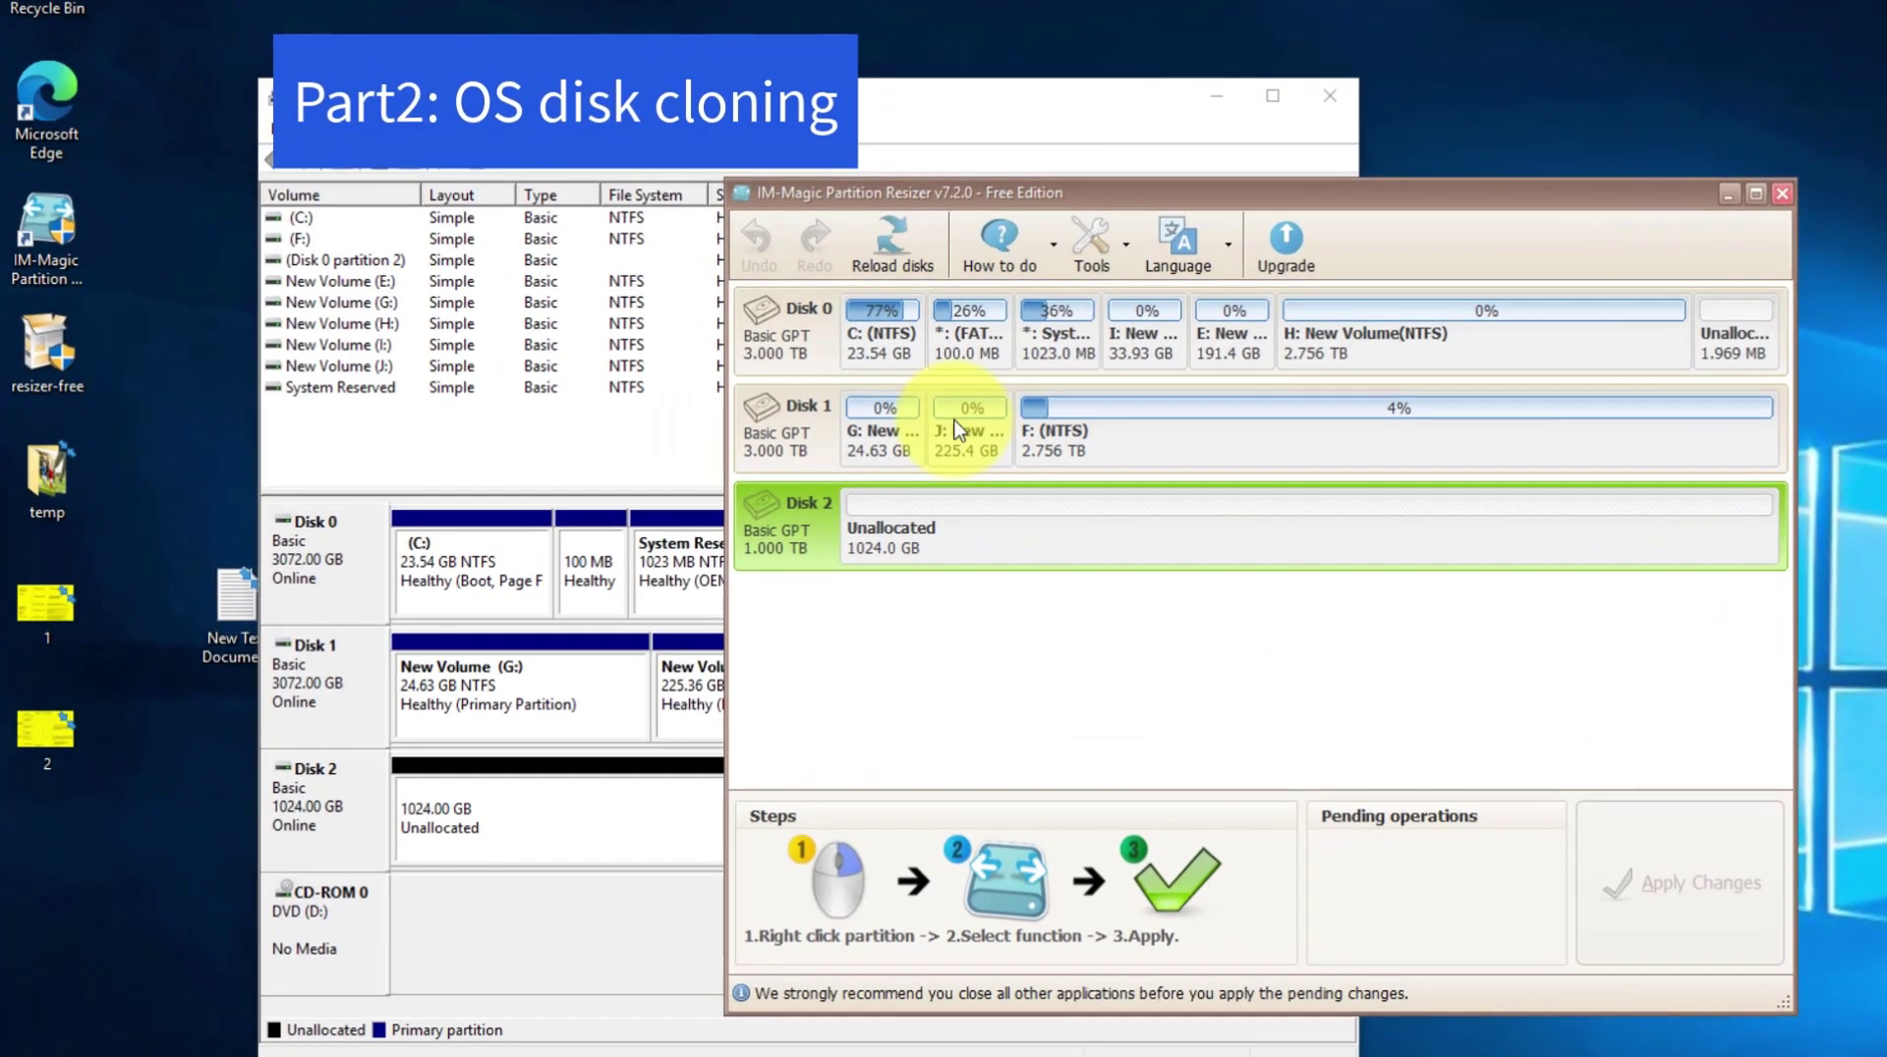
# Start the Migrate OS Wizard with Disk 2 as the destination disk and proceed to its partition layout
pyautogui.click(889, 428)
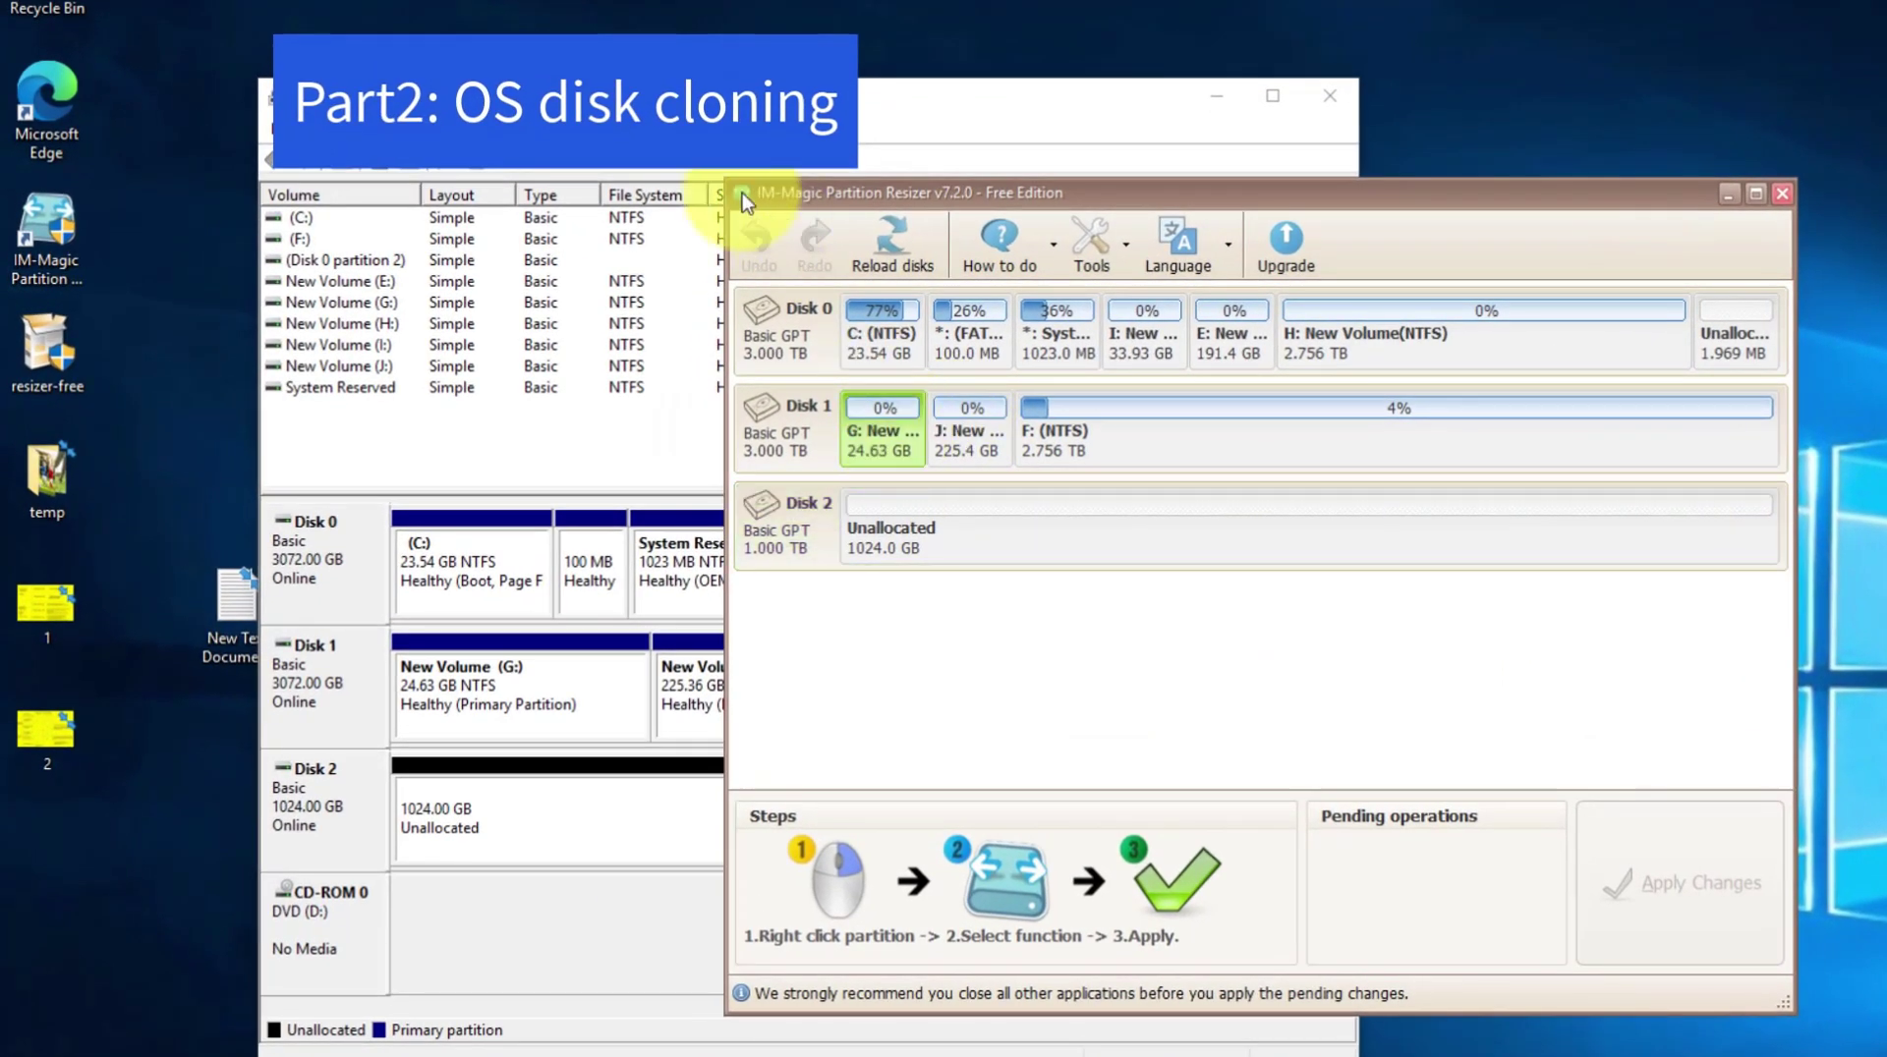
pyautogui.click(792, 330)
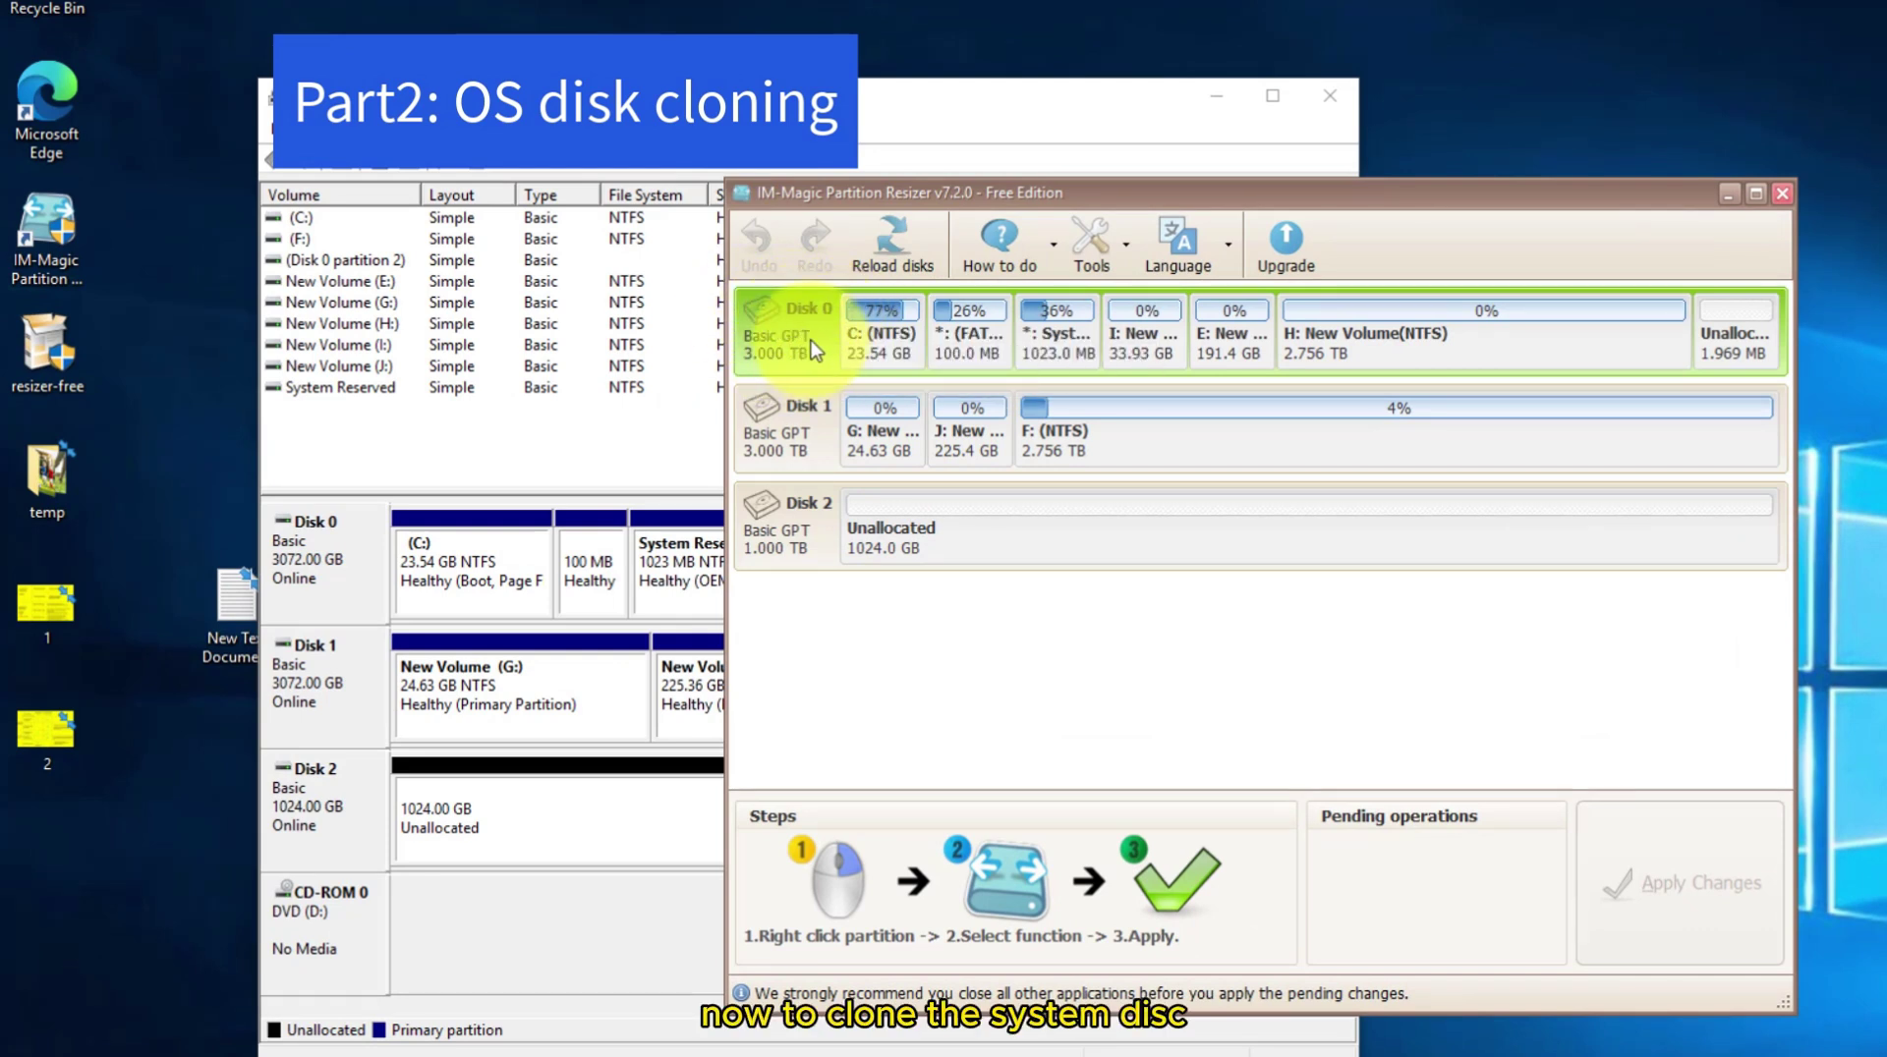
pyautogui.click(1123, 255)
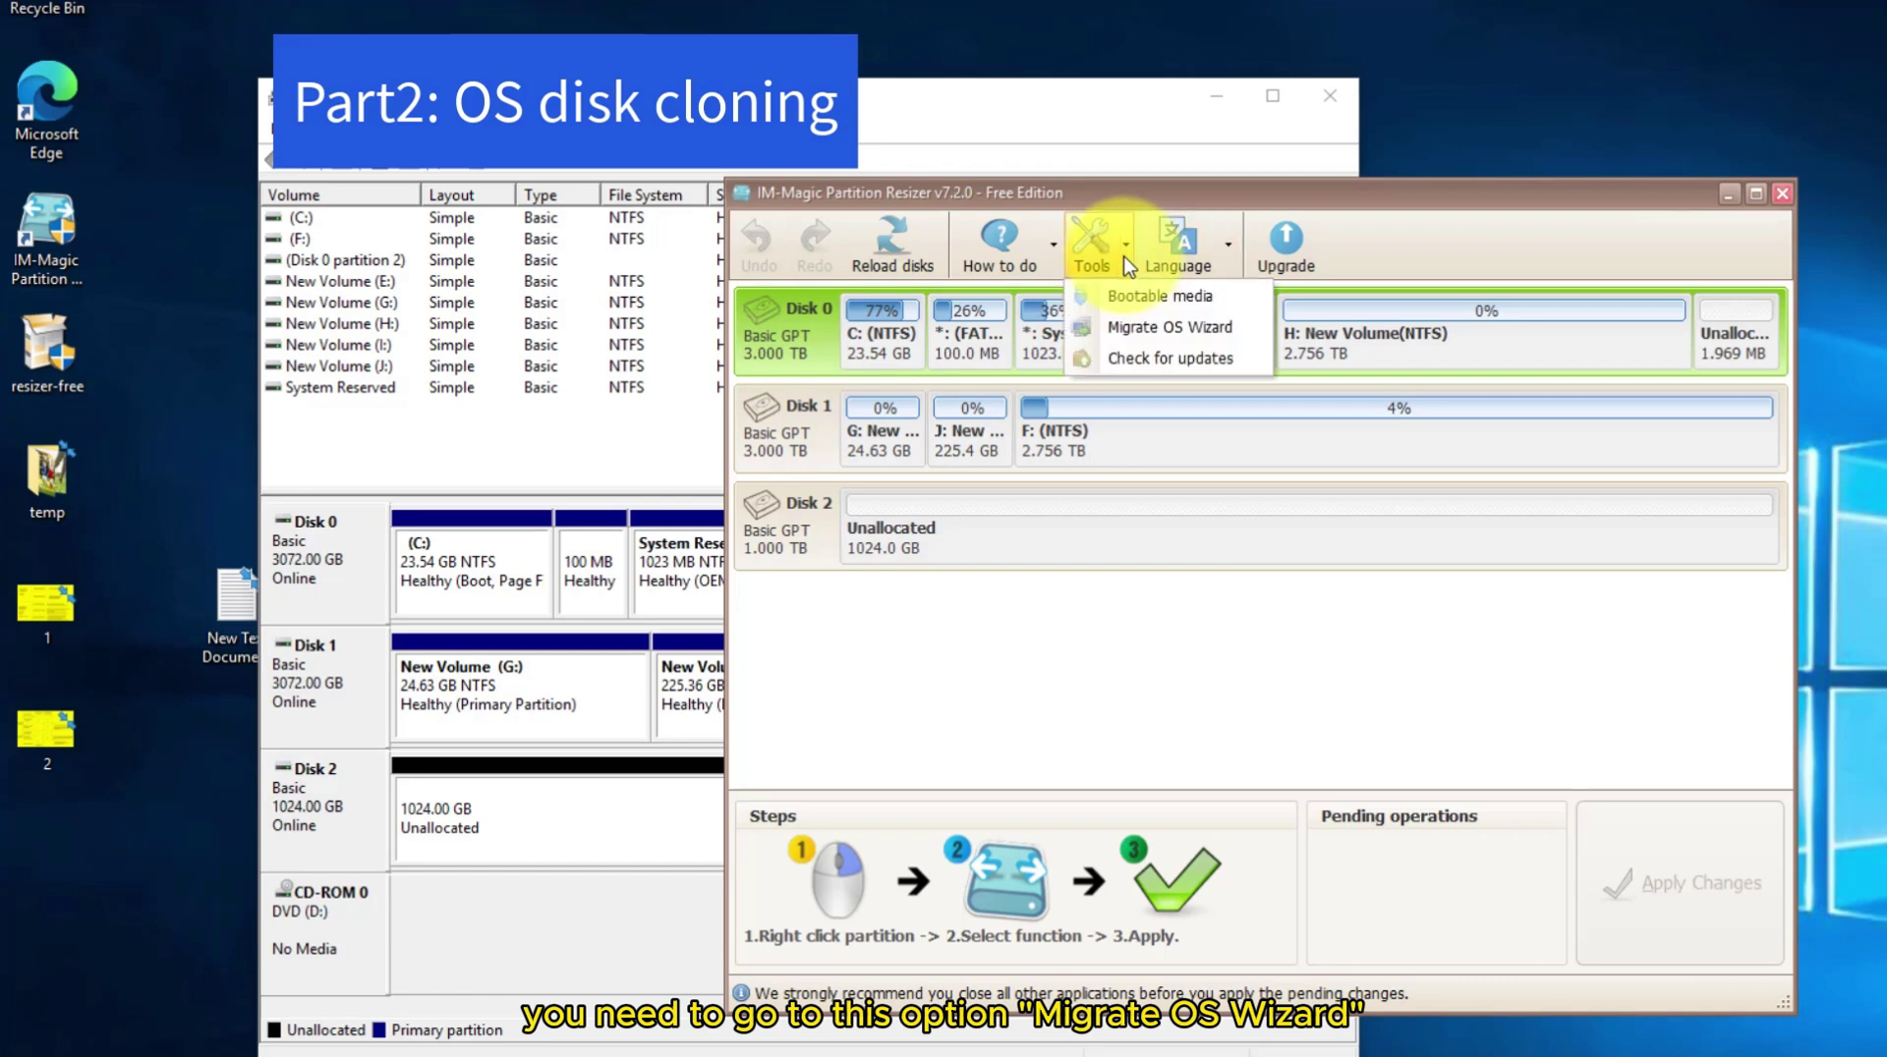
pyautogui.click(1134, 335)
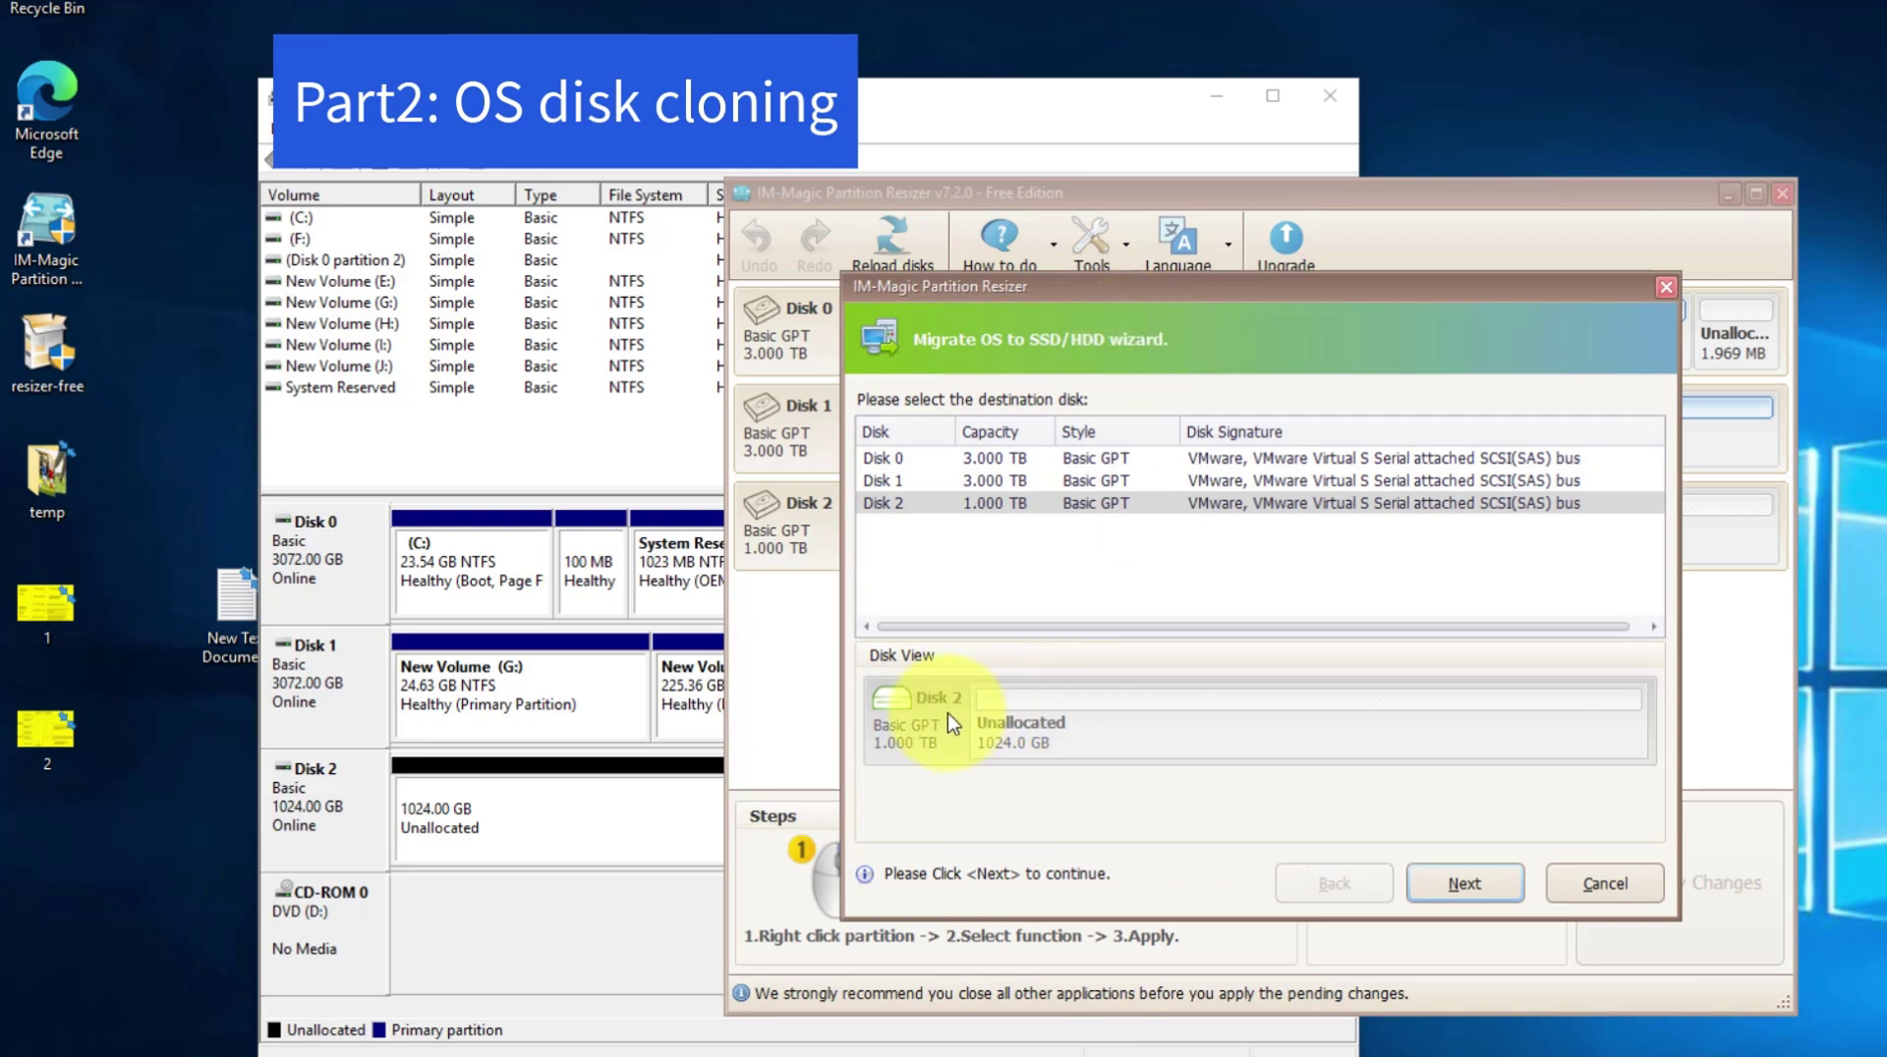
pyautogui.click(1443, 884)
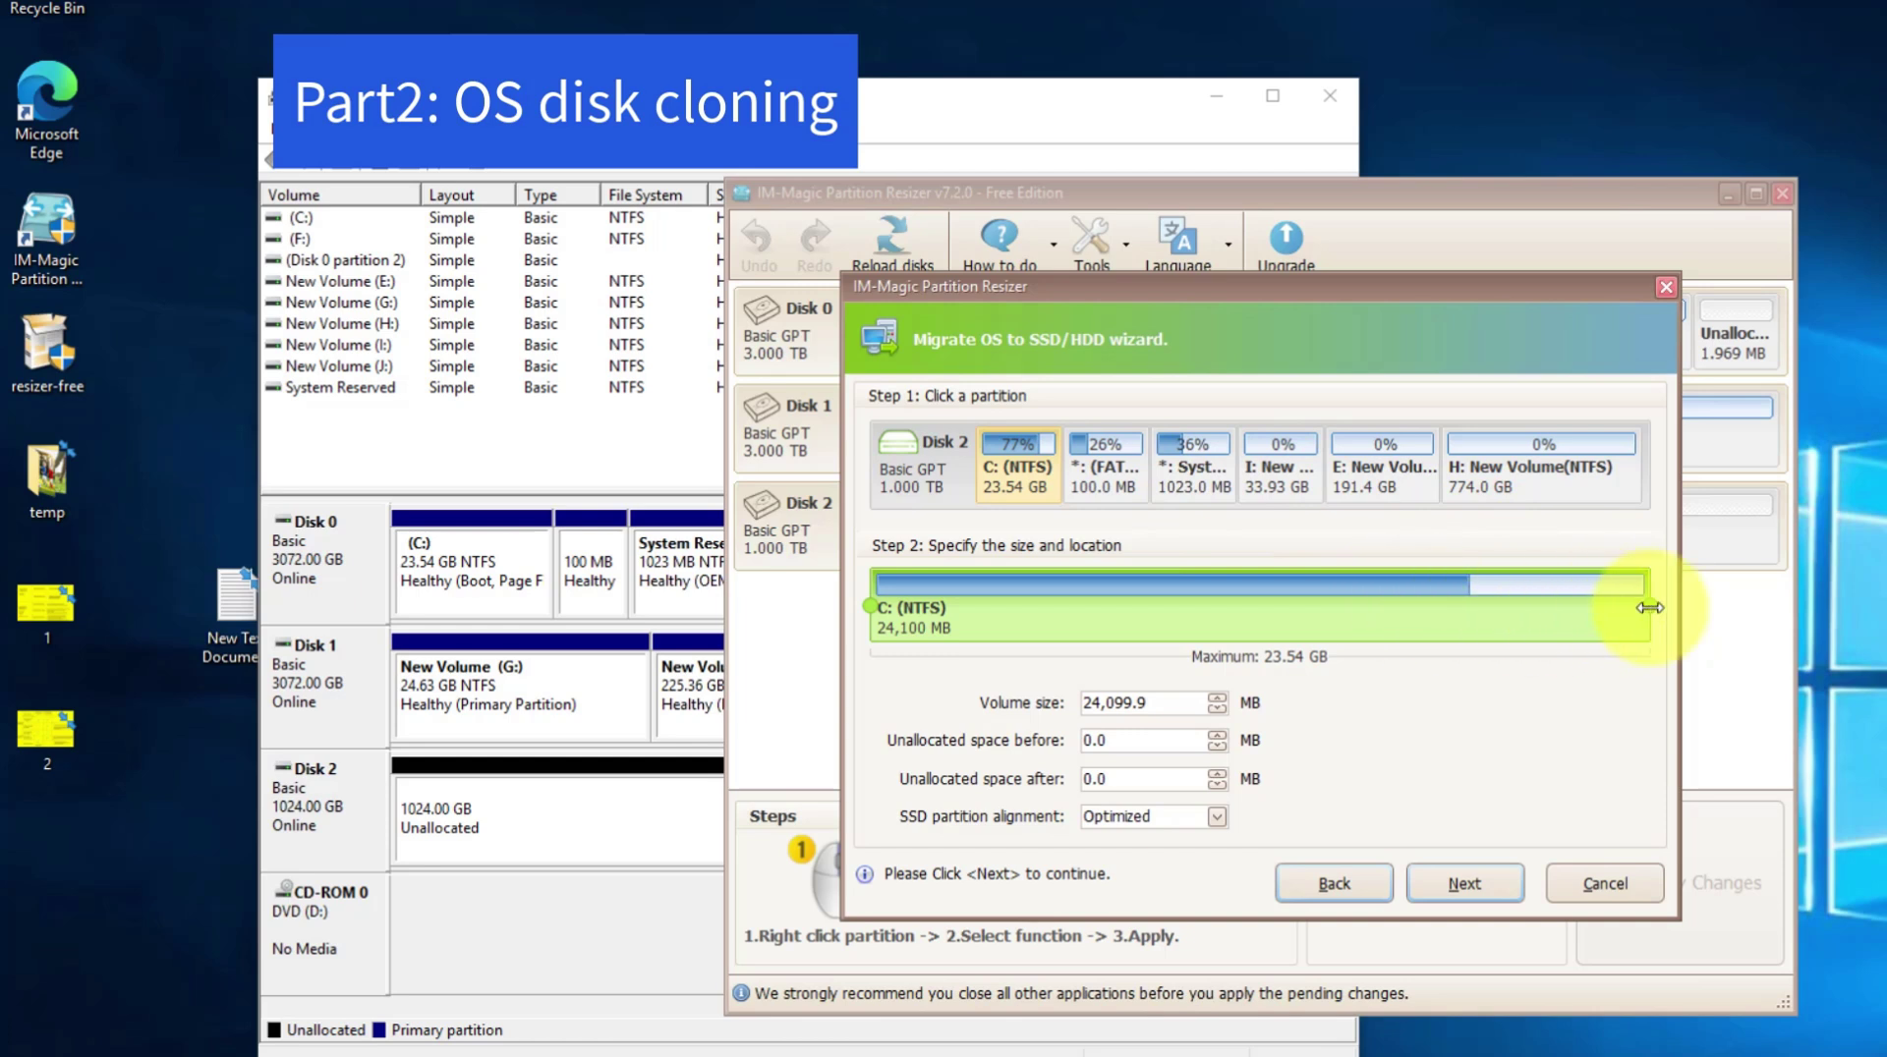
# Review the partitions in the Disk 2 migration layout and shrink partition H from its start to about 548 GB
pyautogui.click(1191, 464)
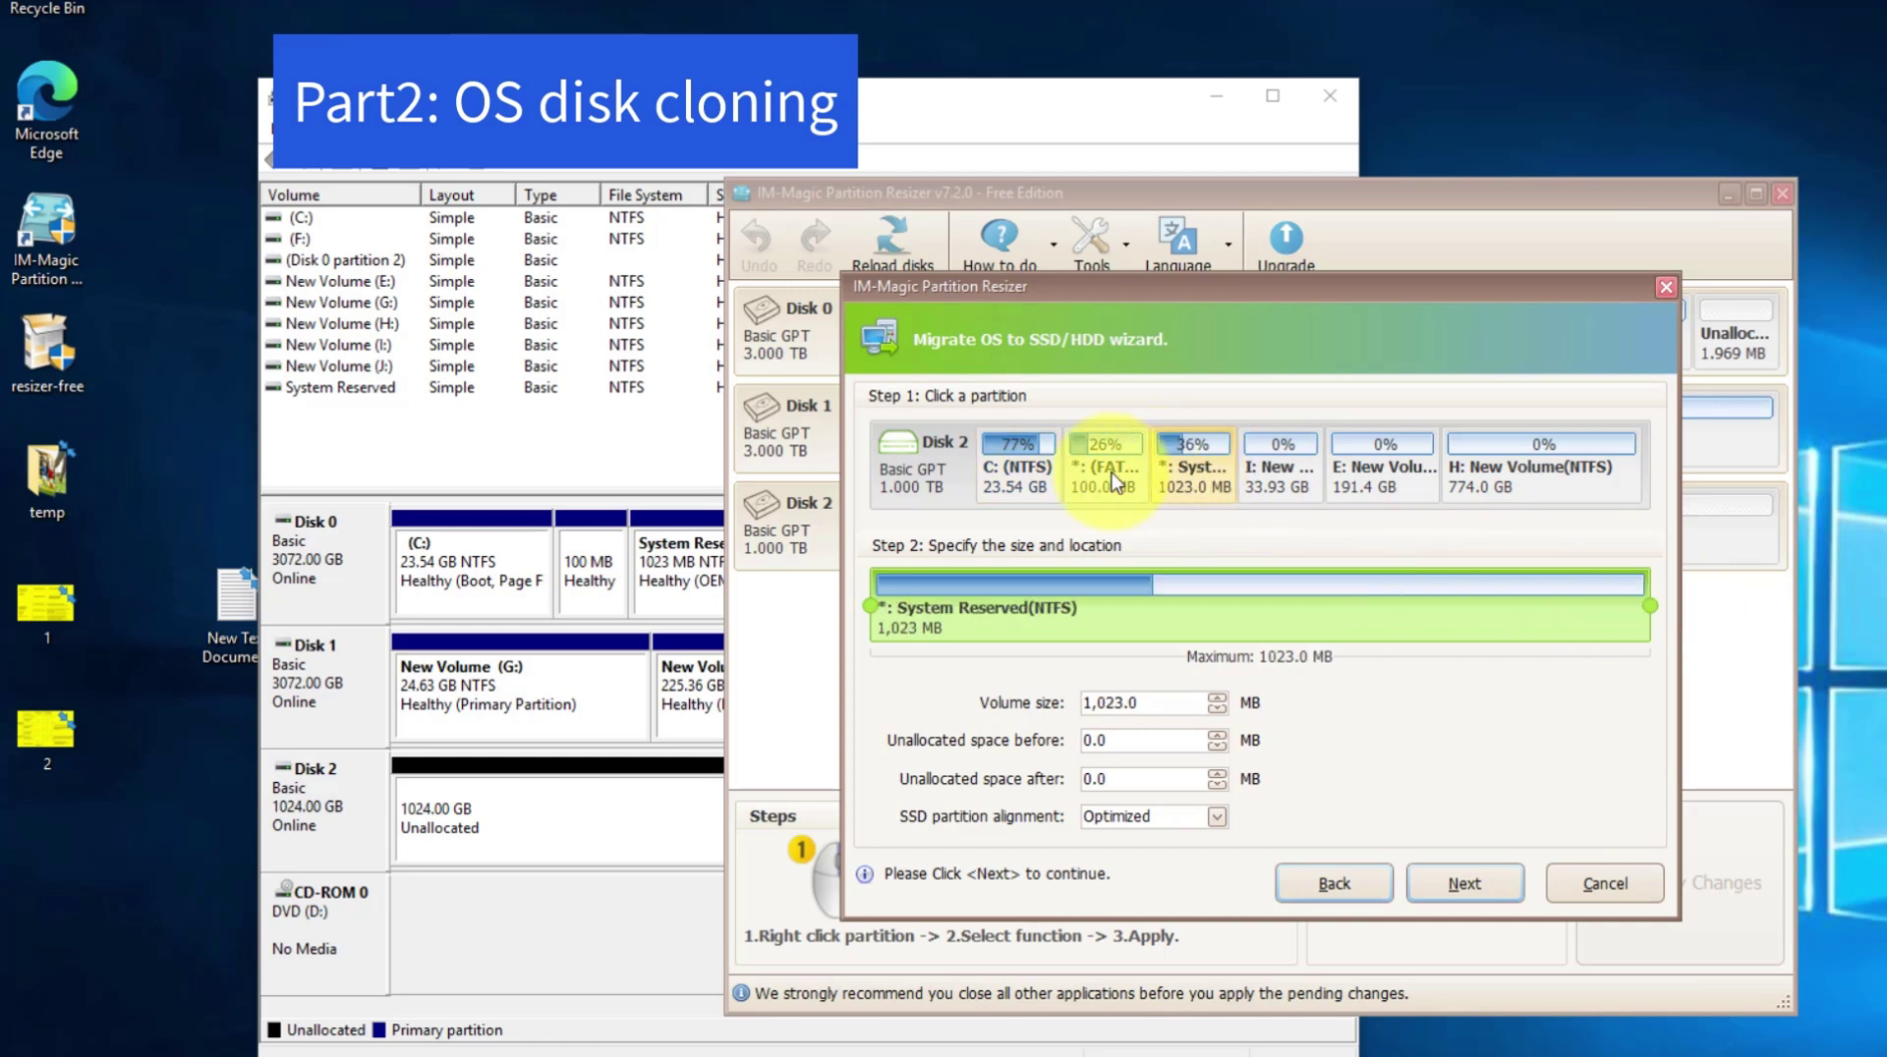
pyautogui.click(1278, 469)
pyautogui.click(1386, 471)
pyautogui.click(1533, 472)
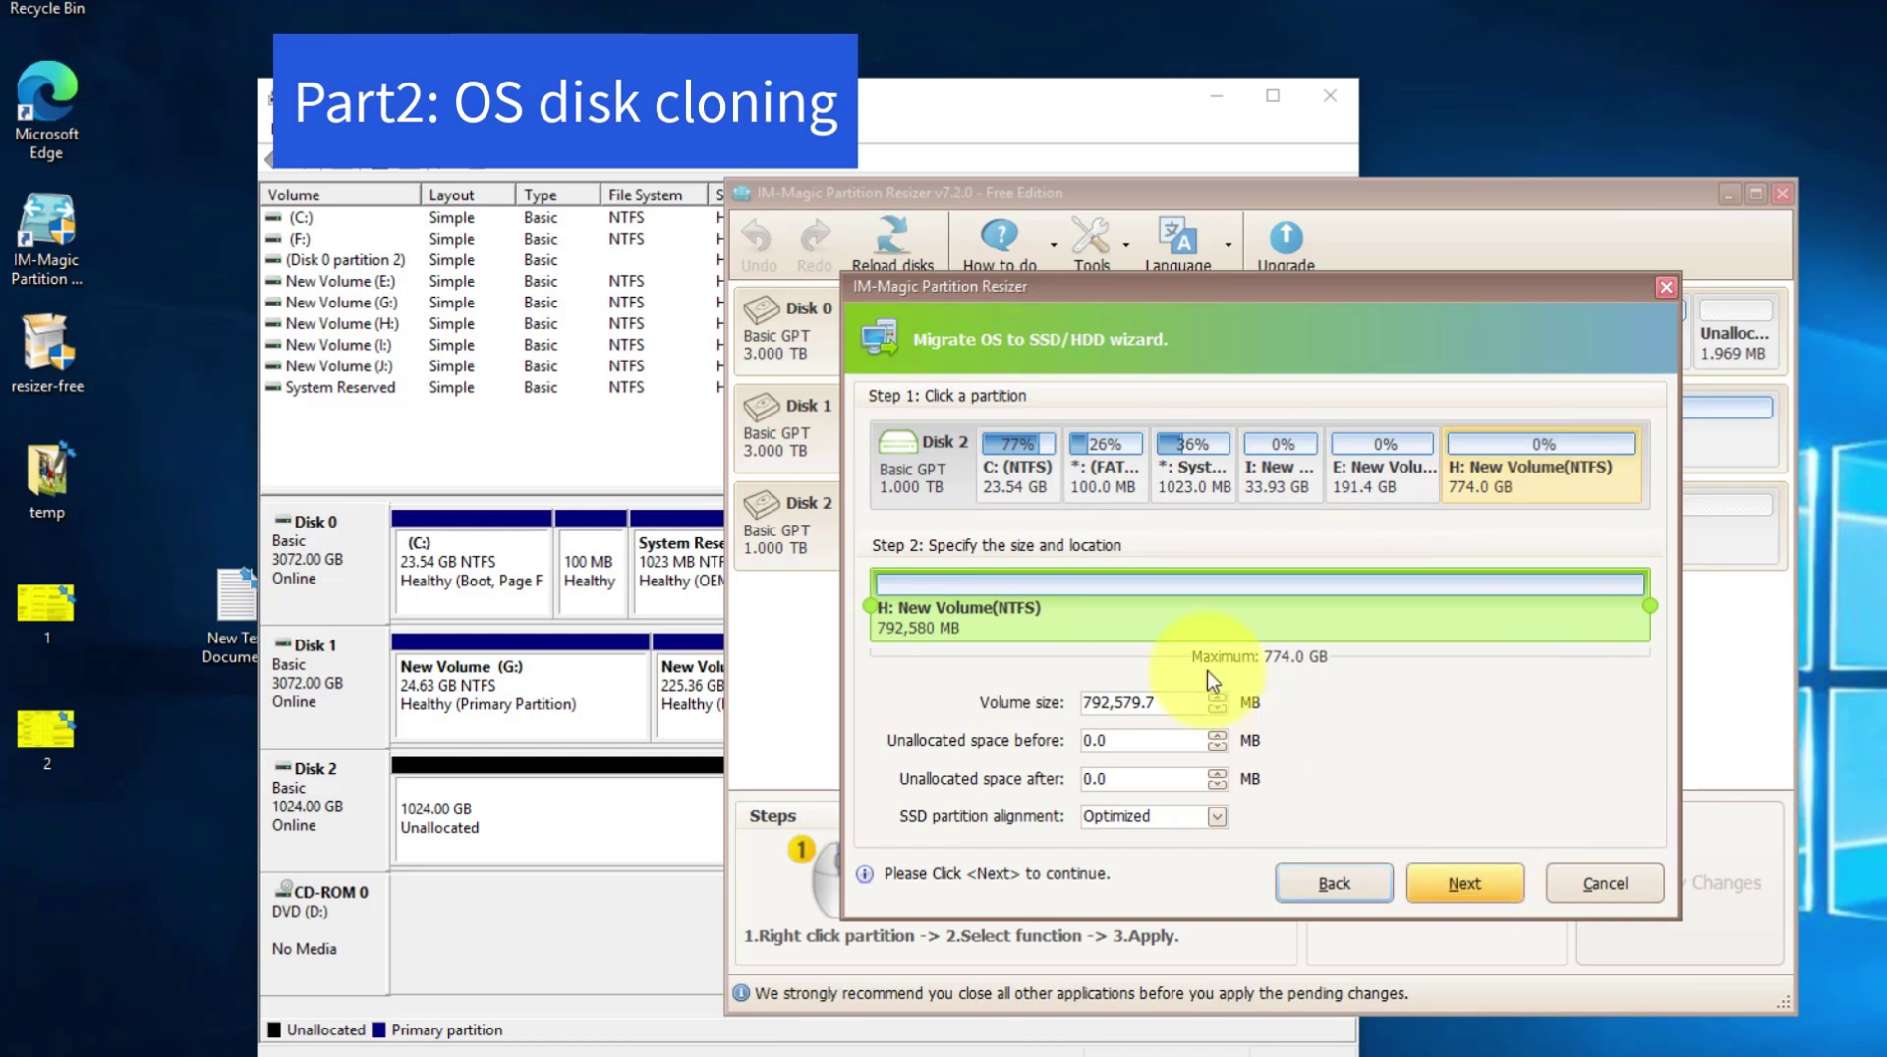
pyautogui.moveTo(871, 603); pyautogui.dragTo(1571, 587)
# Move partitions E, I, System Reserved and the FAT partition to the end of the free space, leaving the unallocated space directly after C
pyautogui.click(1356, 470)
pyautogui.click(1275, 489)
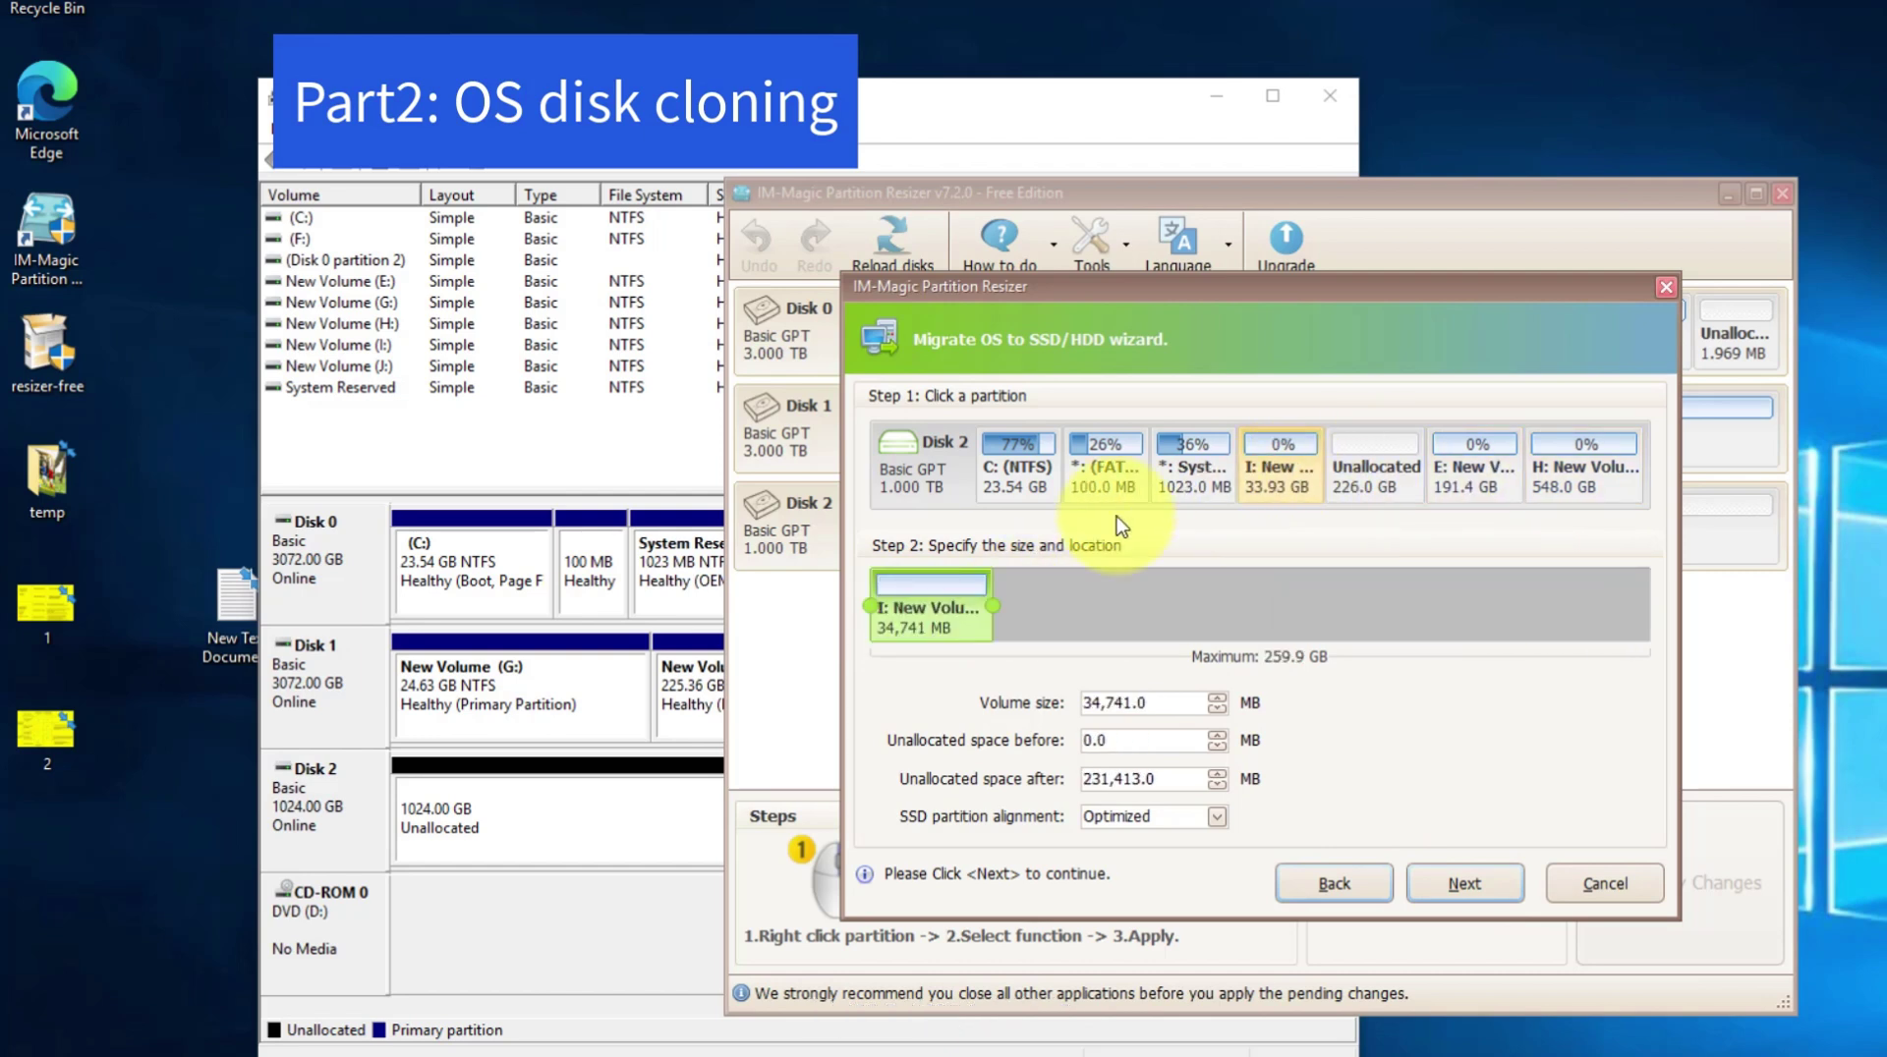
pyautogui.moveTo(938, 600); pyautogui.dragTo(1686, 606)
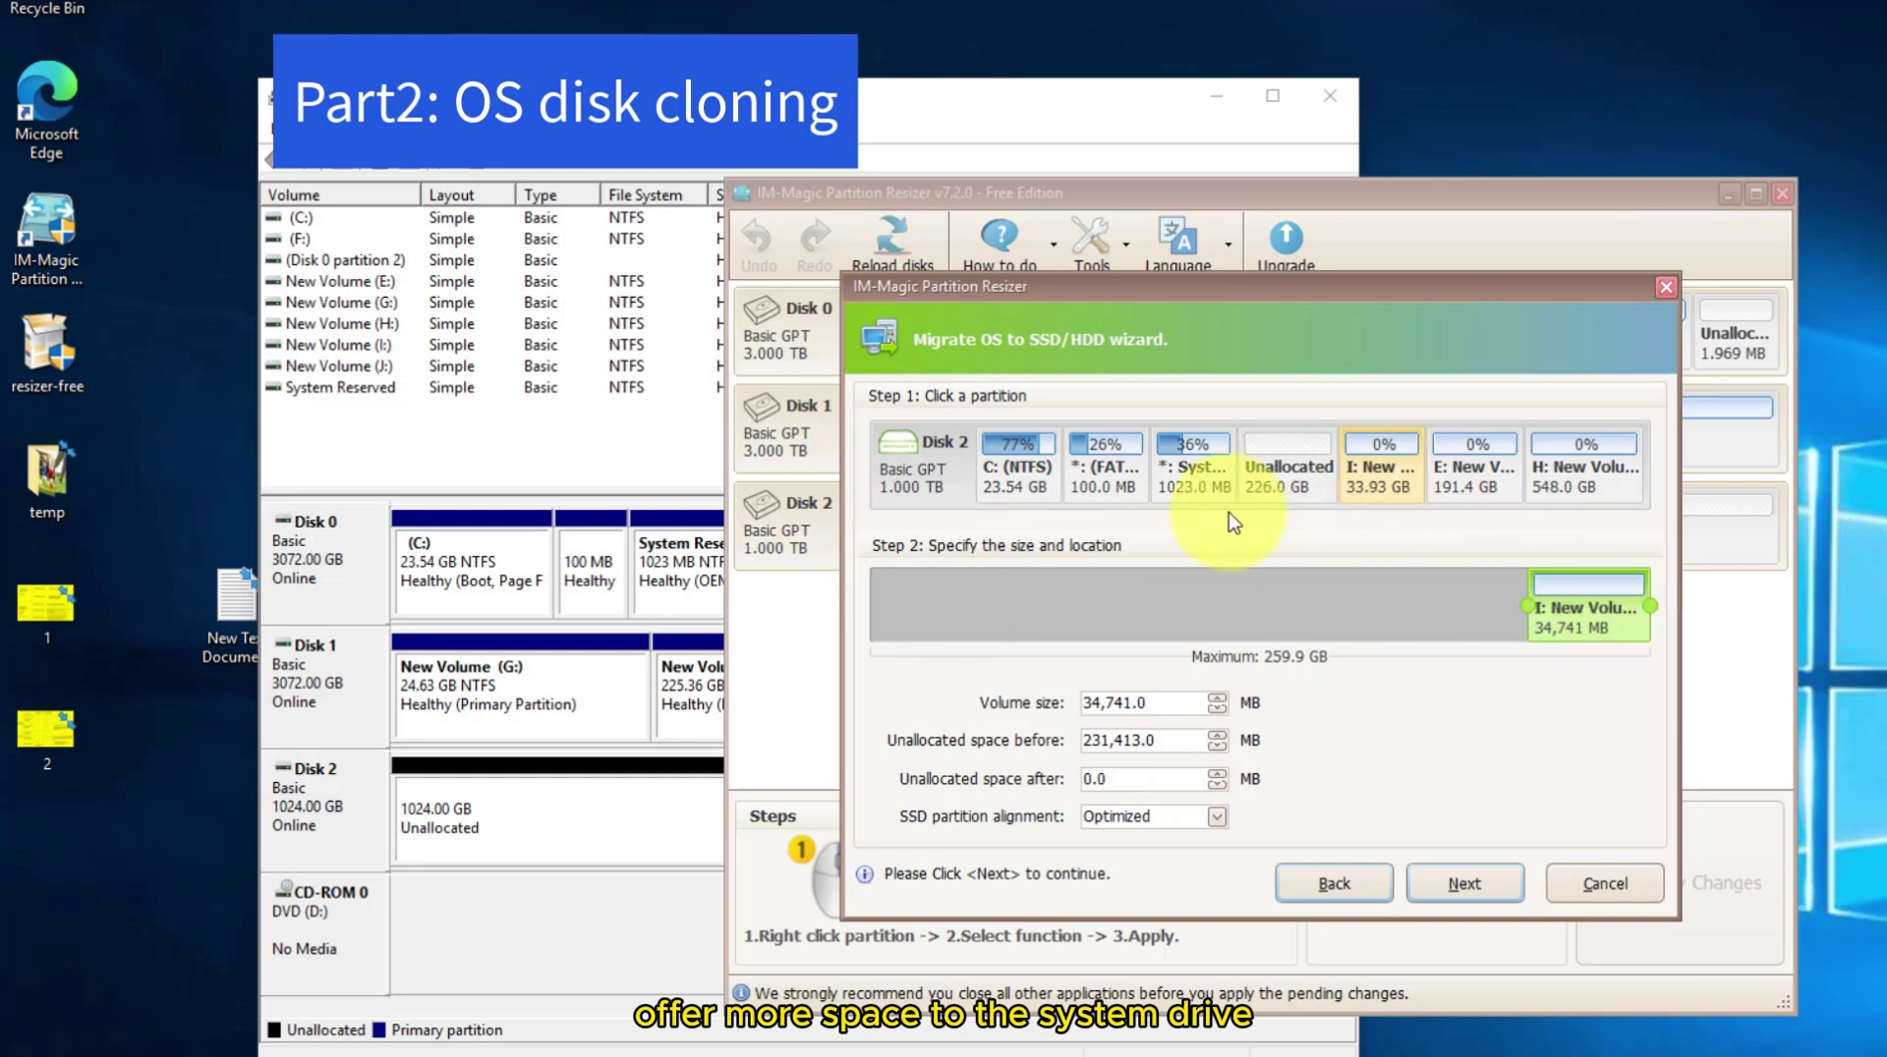
pyautogui.click(1187, 479)
pyautogui.moveTo(882, 617); pyautogui.dragTo(1714, 628)
pyautogui.click(1117, 489)
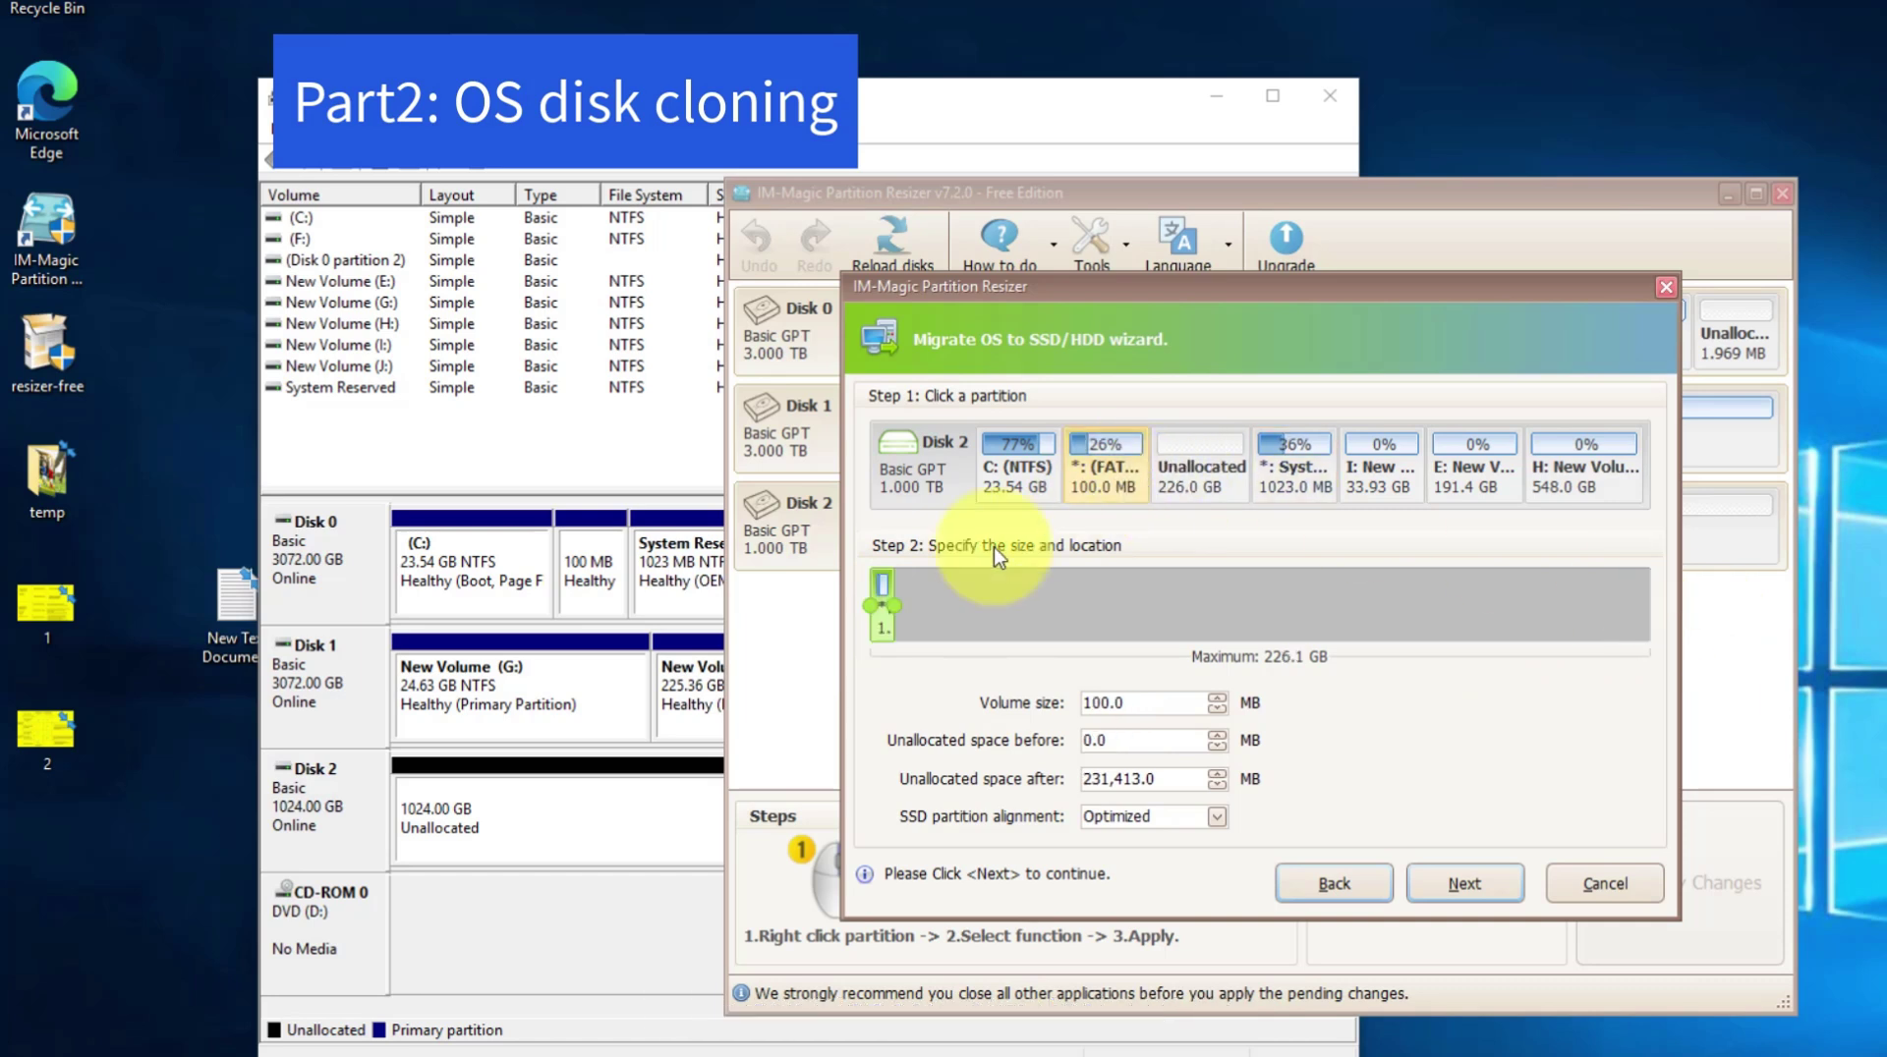
pyautogui.moveTo(878, 619); pyautogui.dragTo(1655, 630)
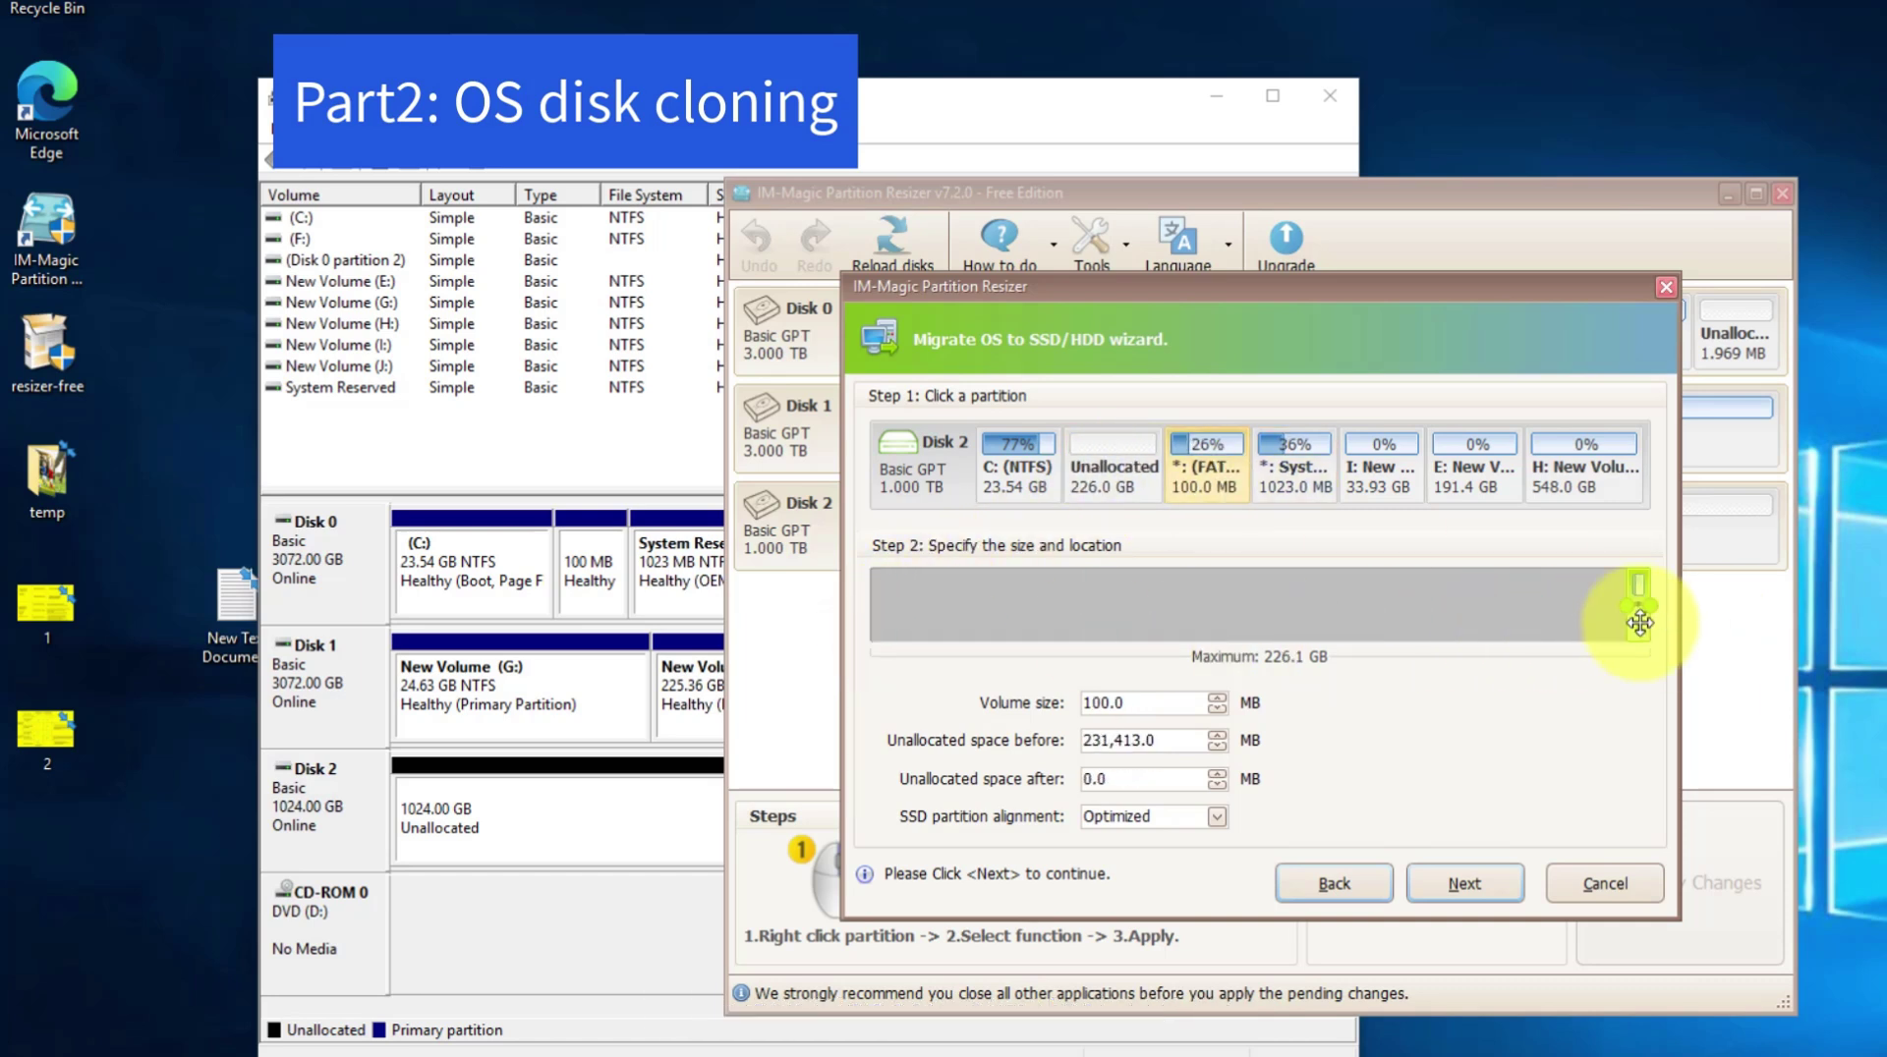
# Extend partition C over the unallocated space to about 249.5 GB and finish the Migrate OS Wizard
pyautogui.click(1017, 472)
pyautogui.moveTo(965, 606); pyautogui.dragTo(1661, 607)
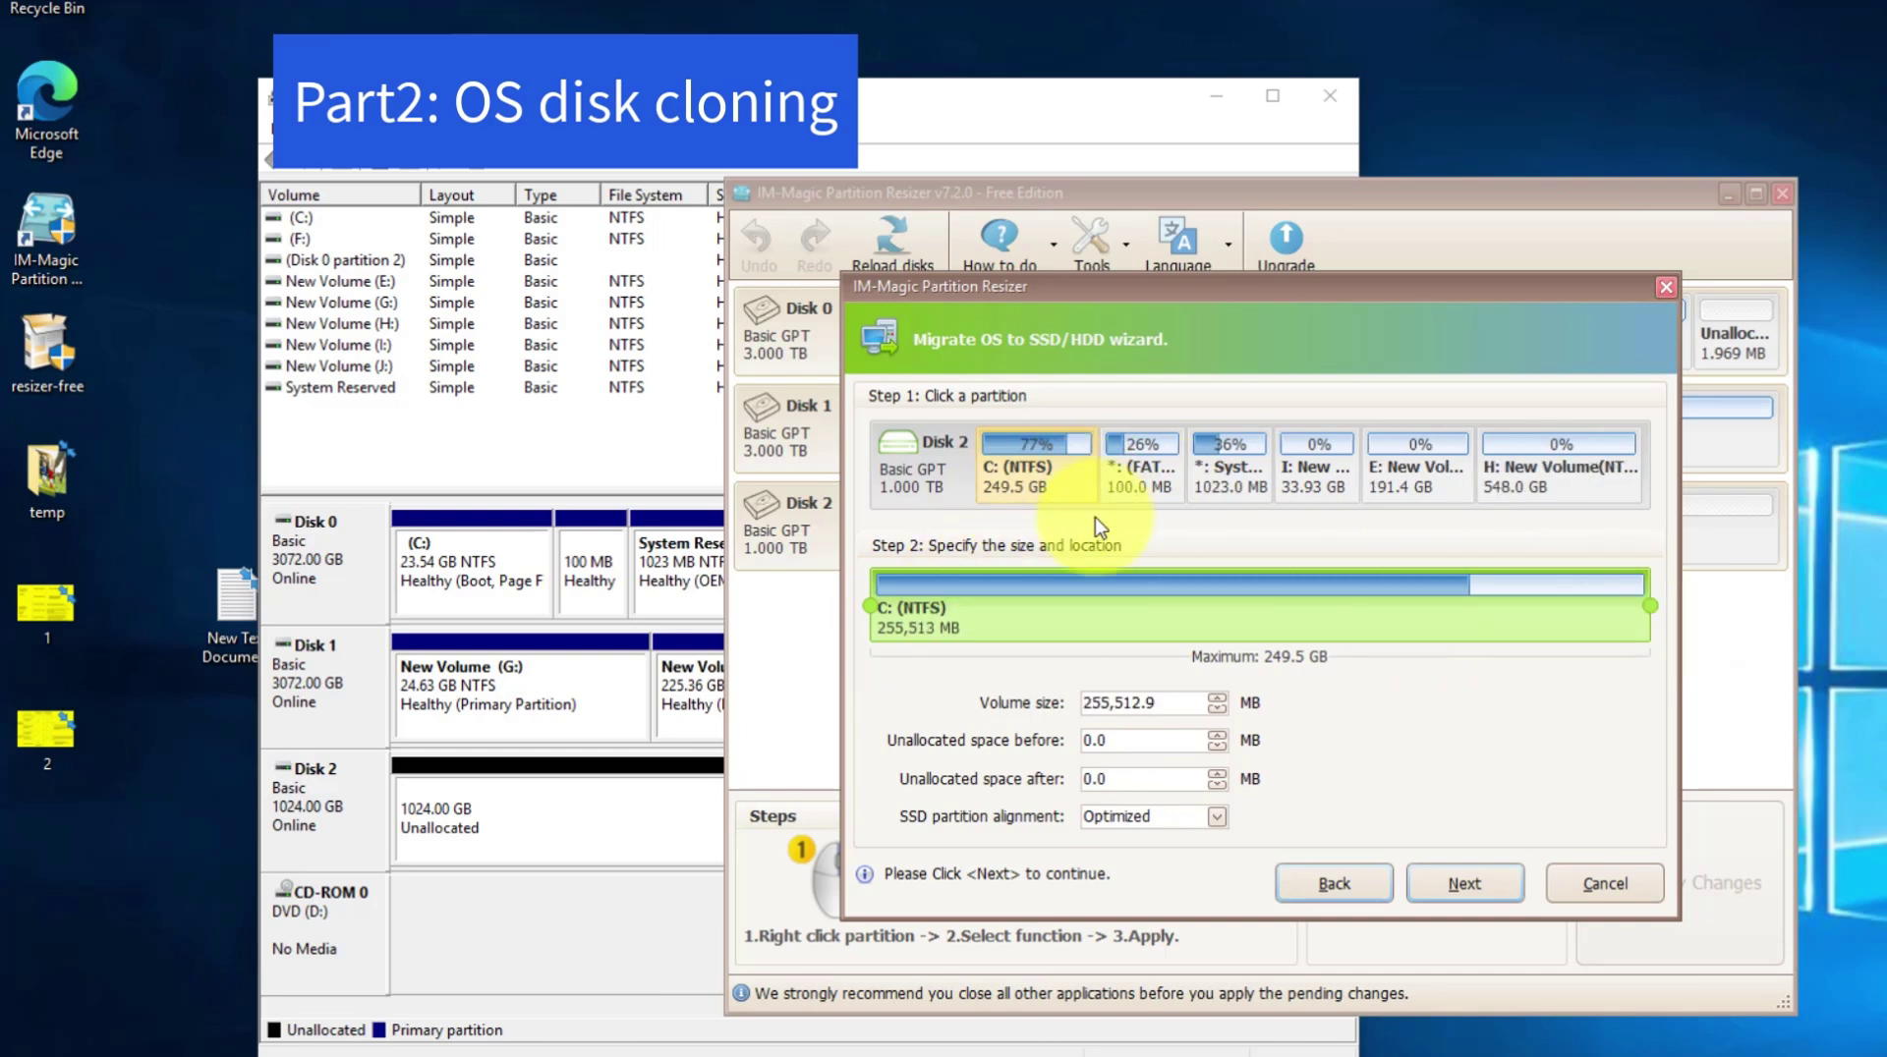
pyautogui.click(1454, 884)
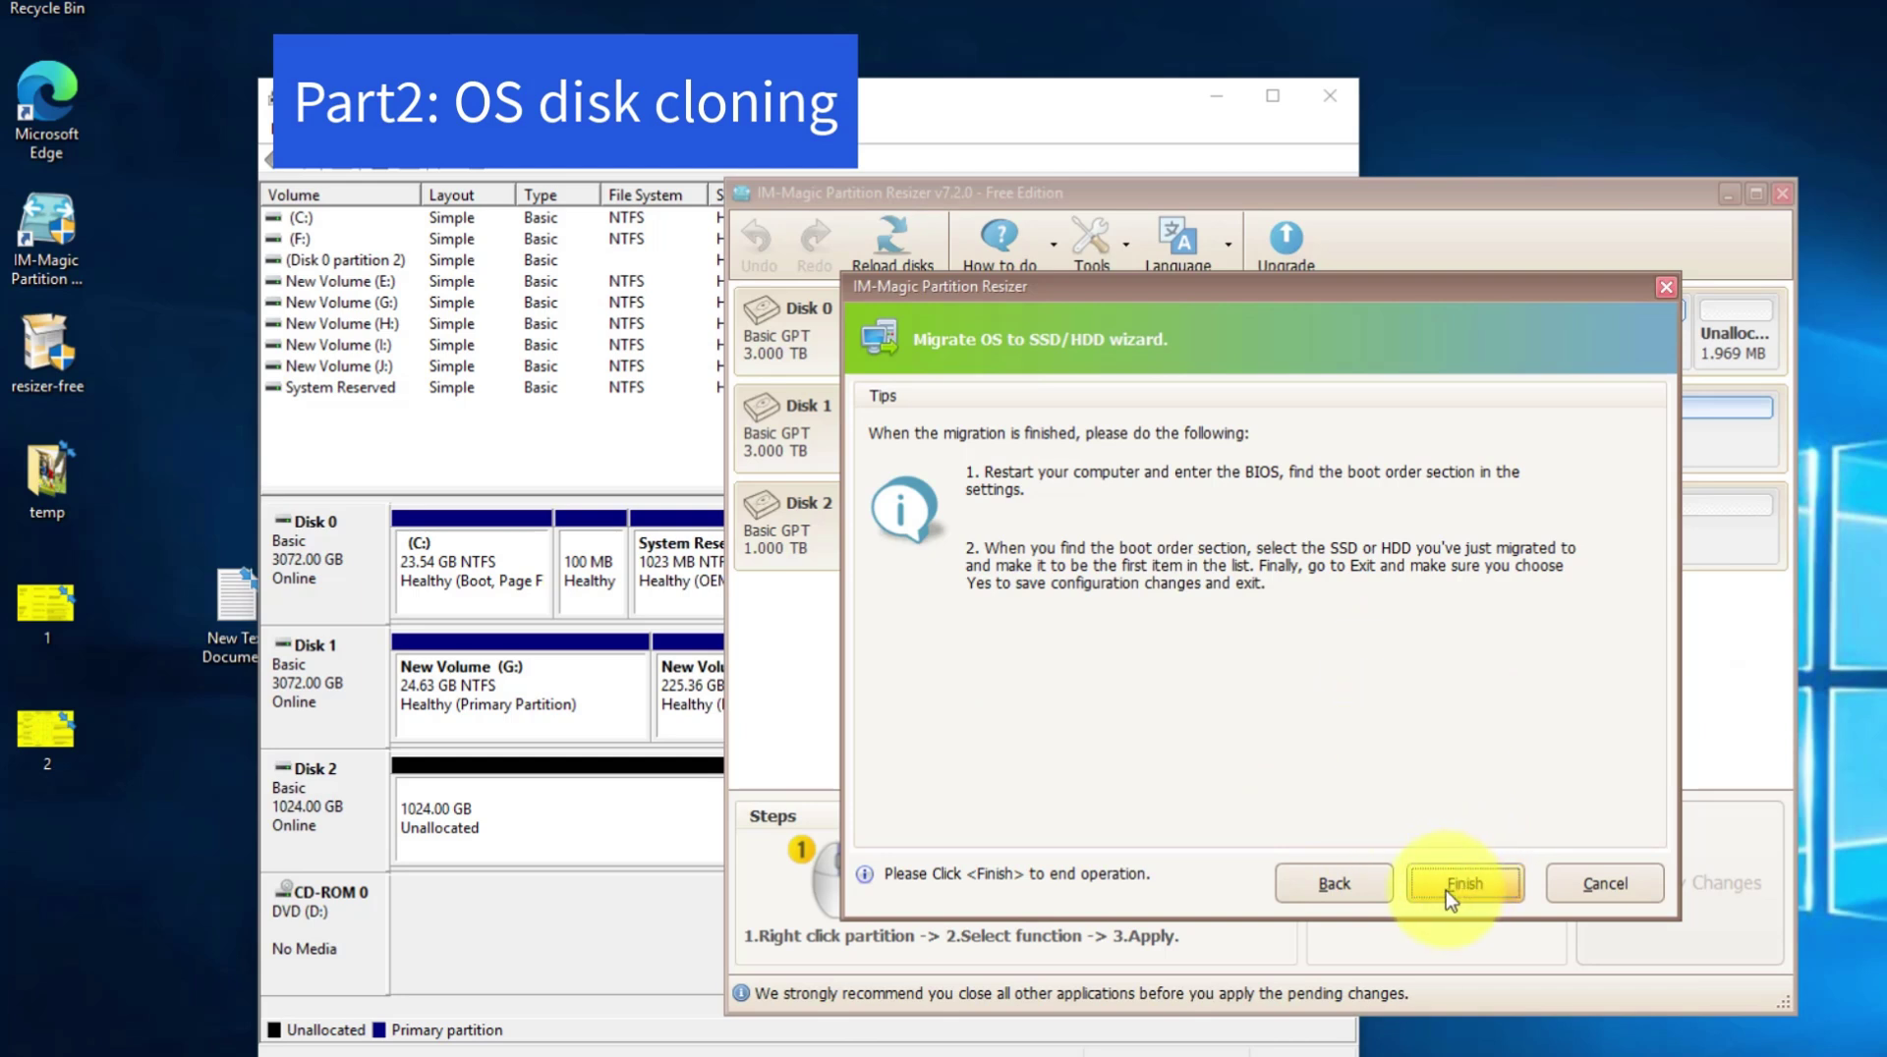
pyautogui.click(1446, 888)
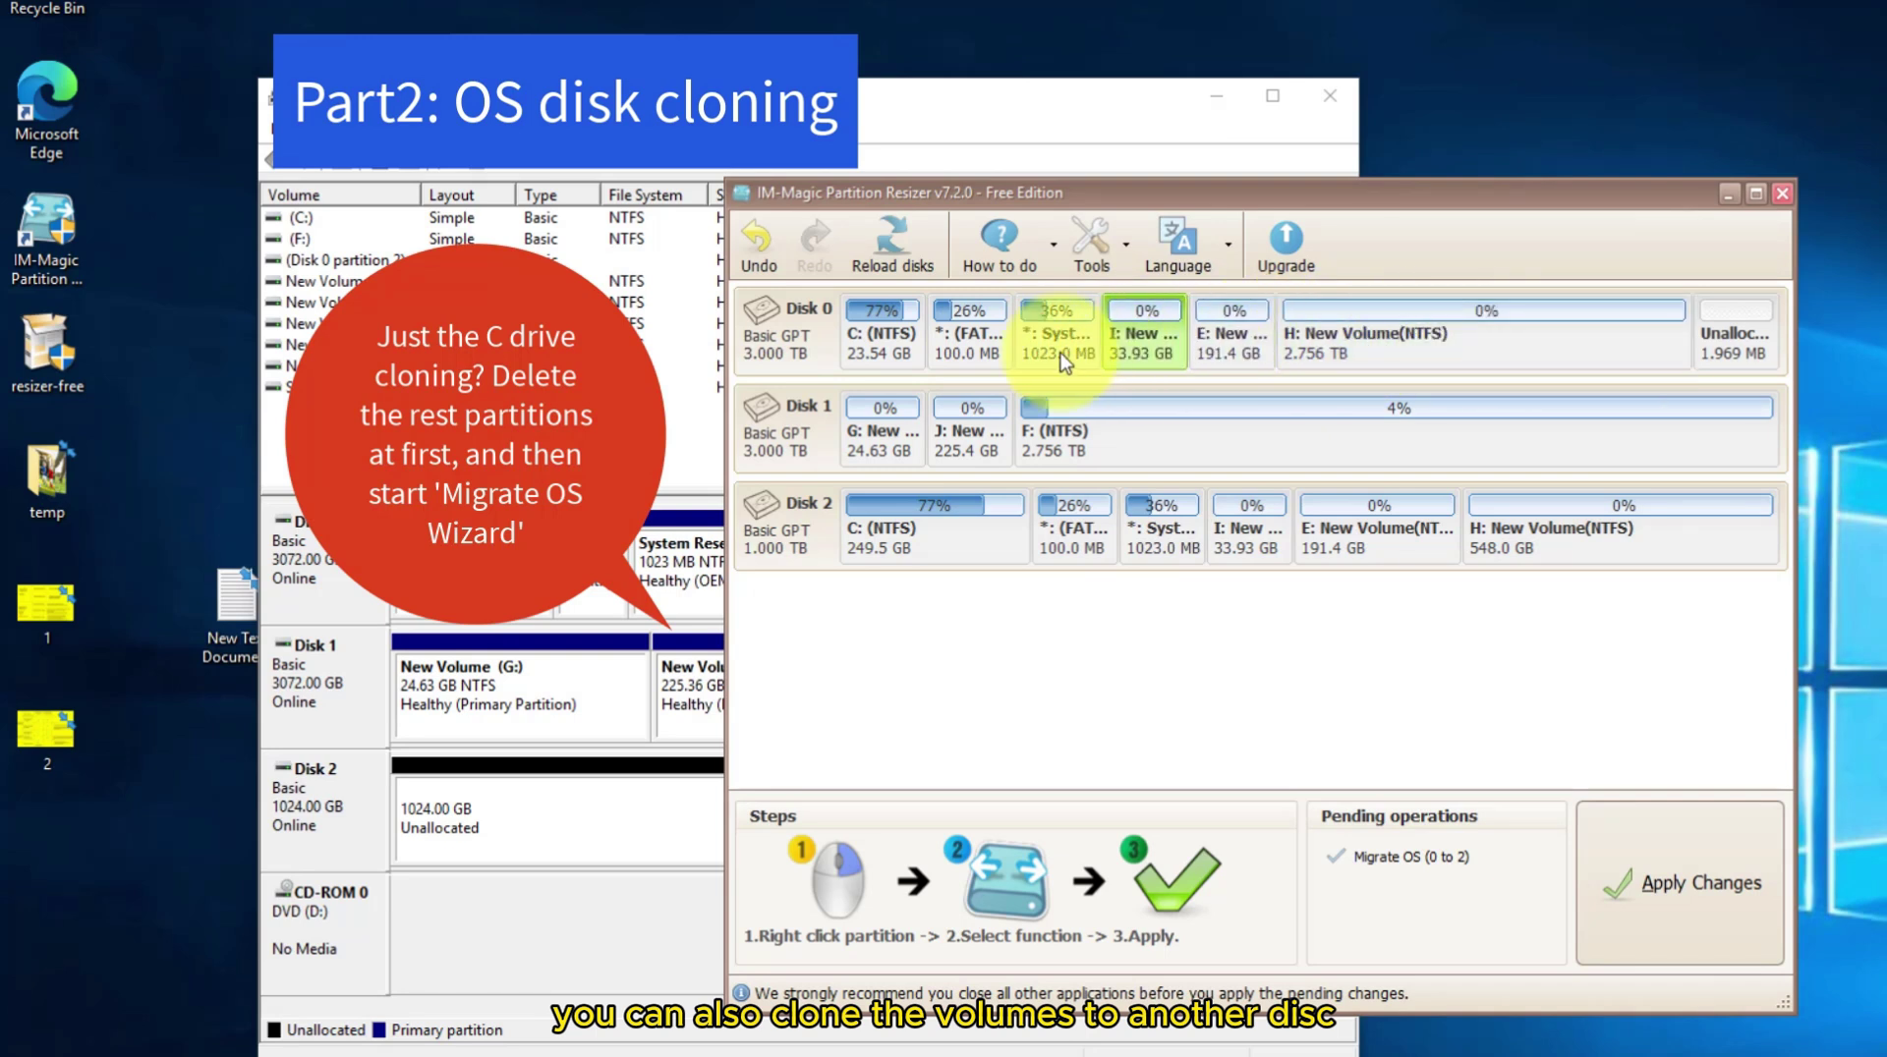
pyautogui.click(886, 338)
pyautogui.click(1116, 269)
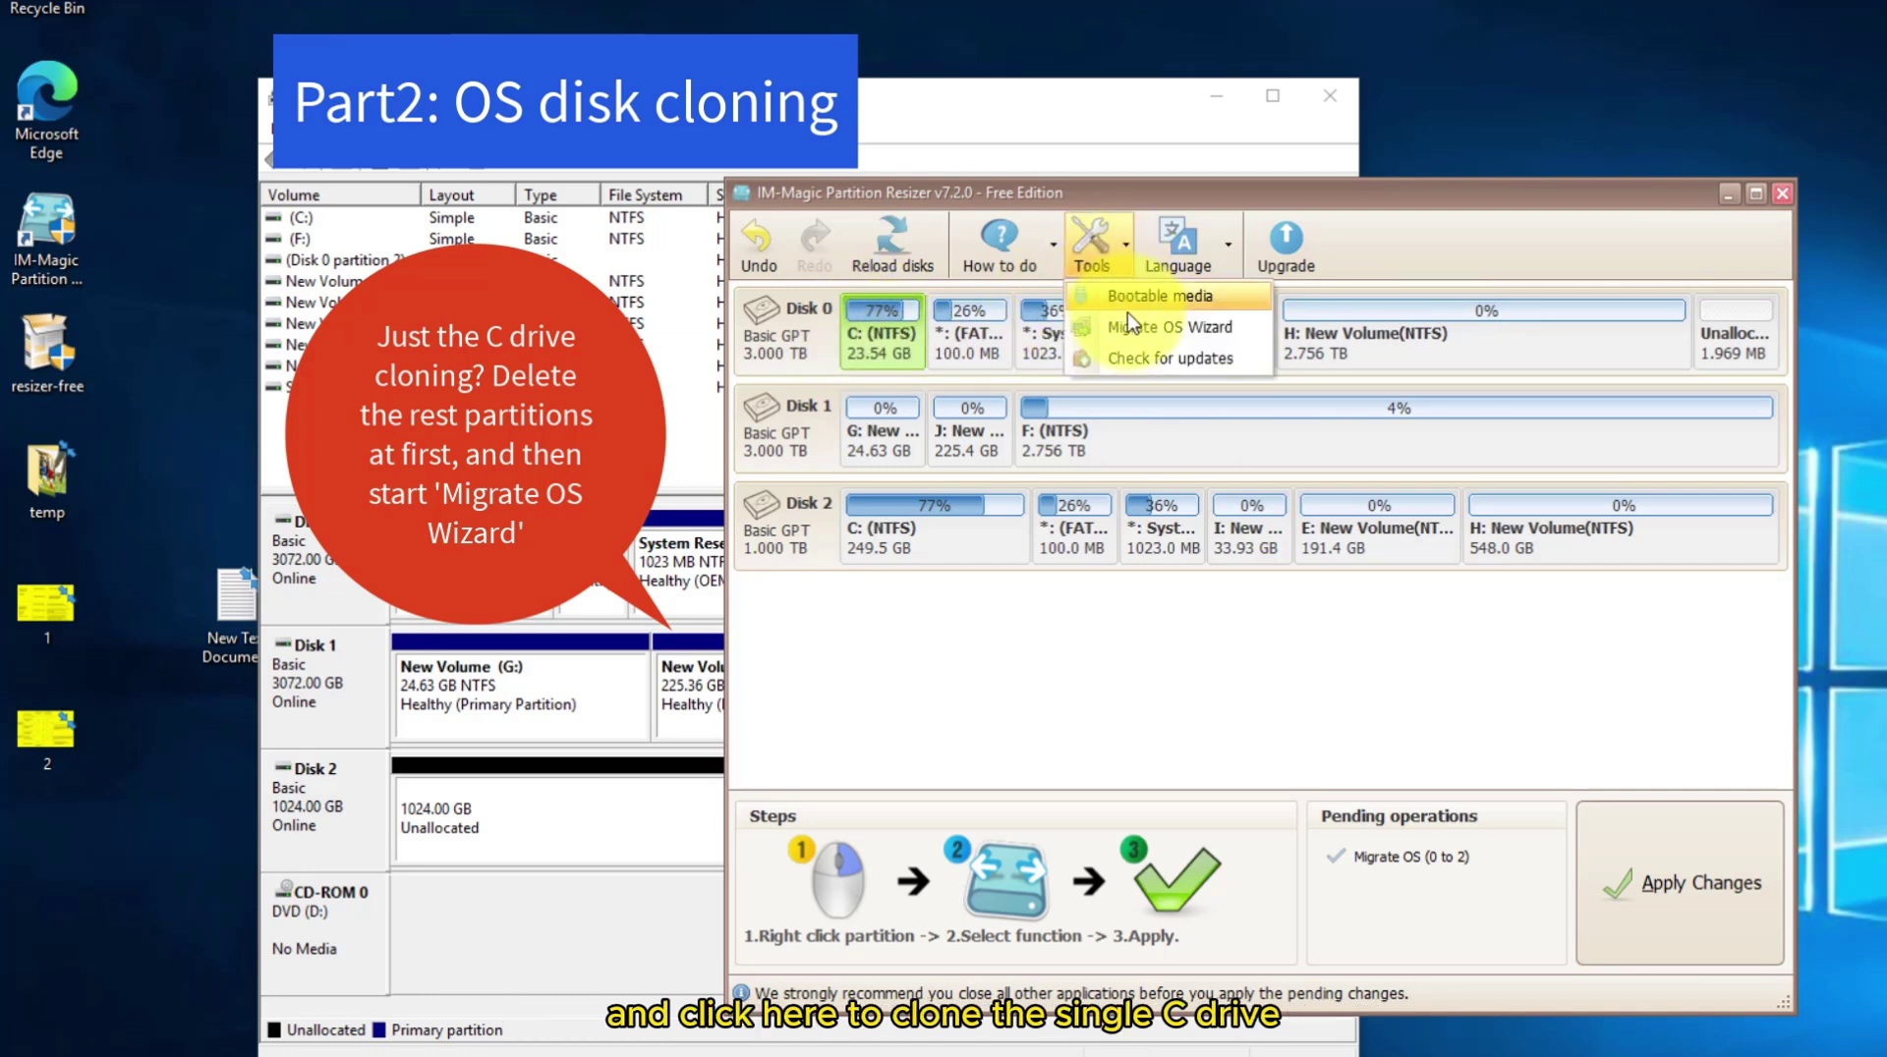
pyautogui.click(890, 535)
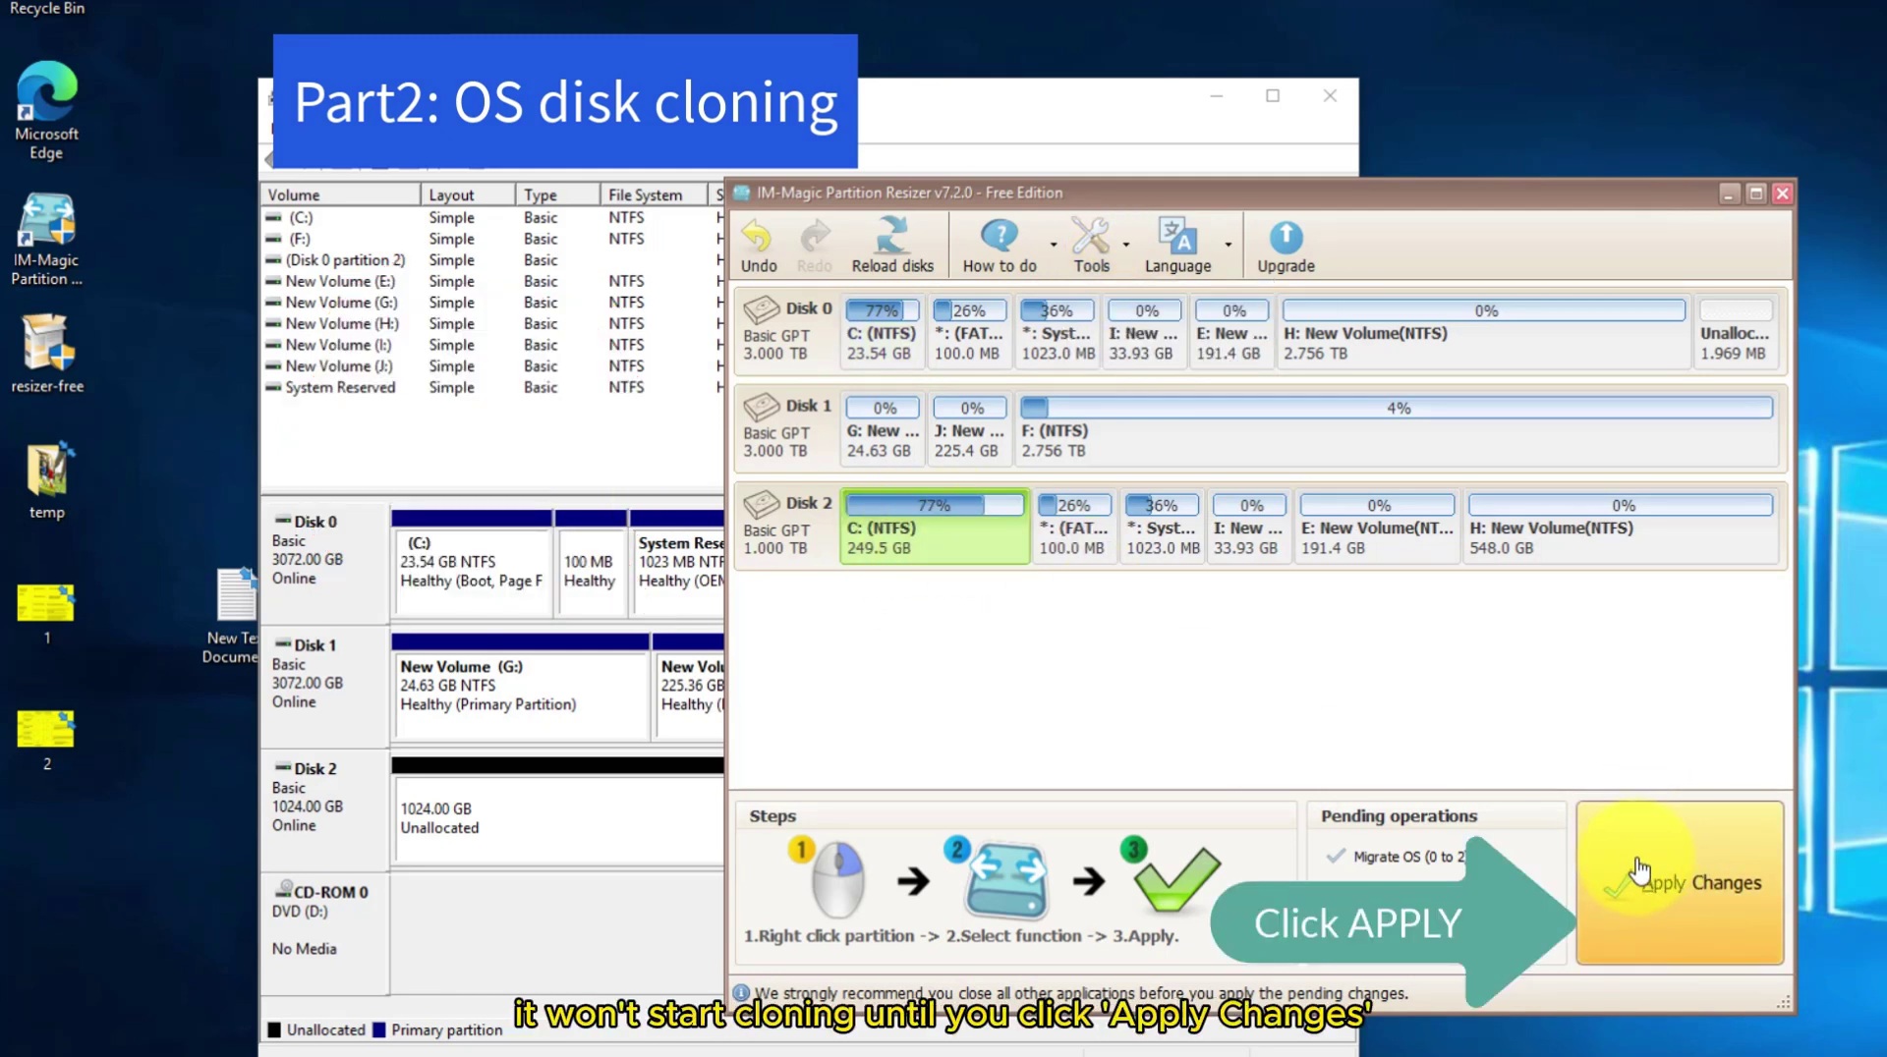
# Apply the pending OS migration from Disk 0 to Disk 2 and close the completion notice
pyautogui.click(1697, 874)
pyautogui.click(1304, 697)
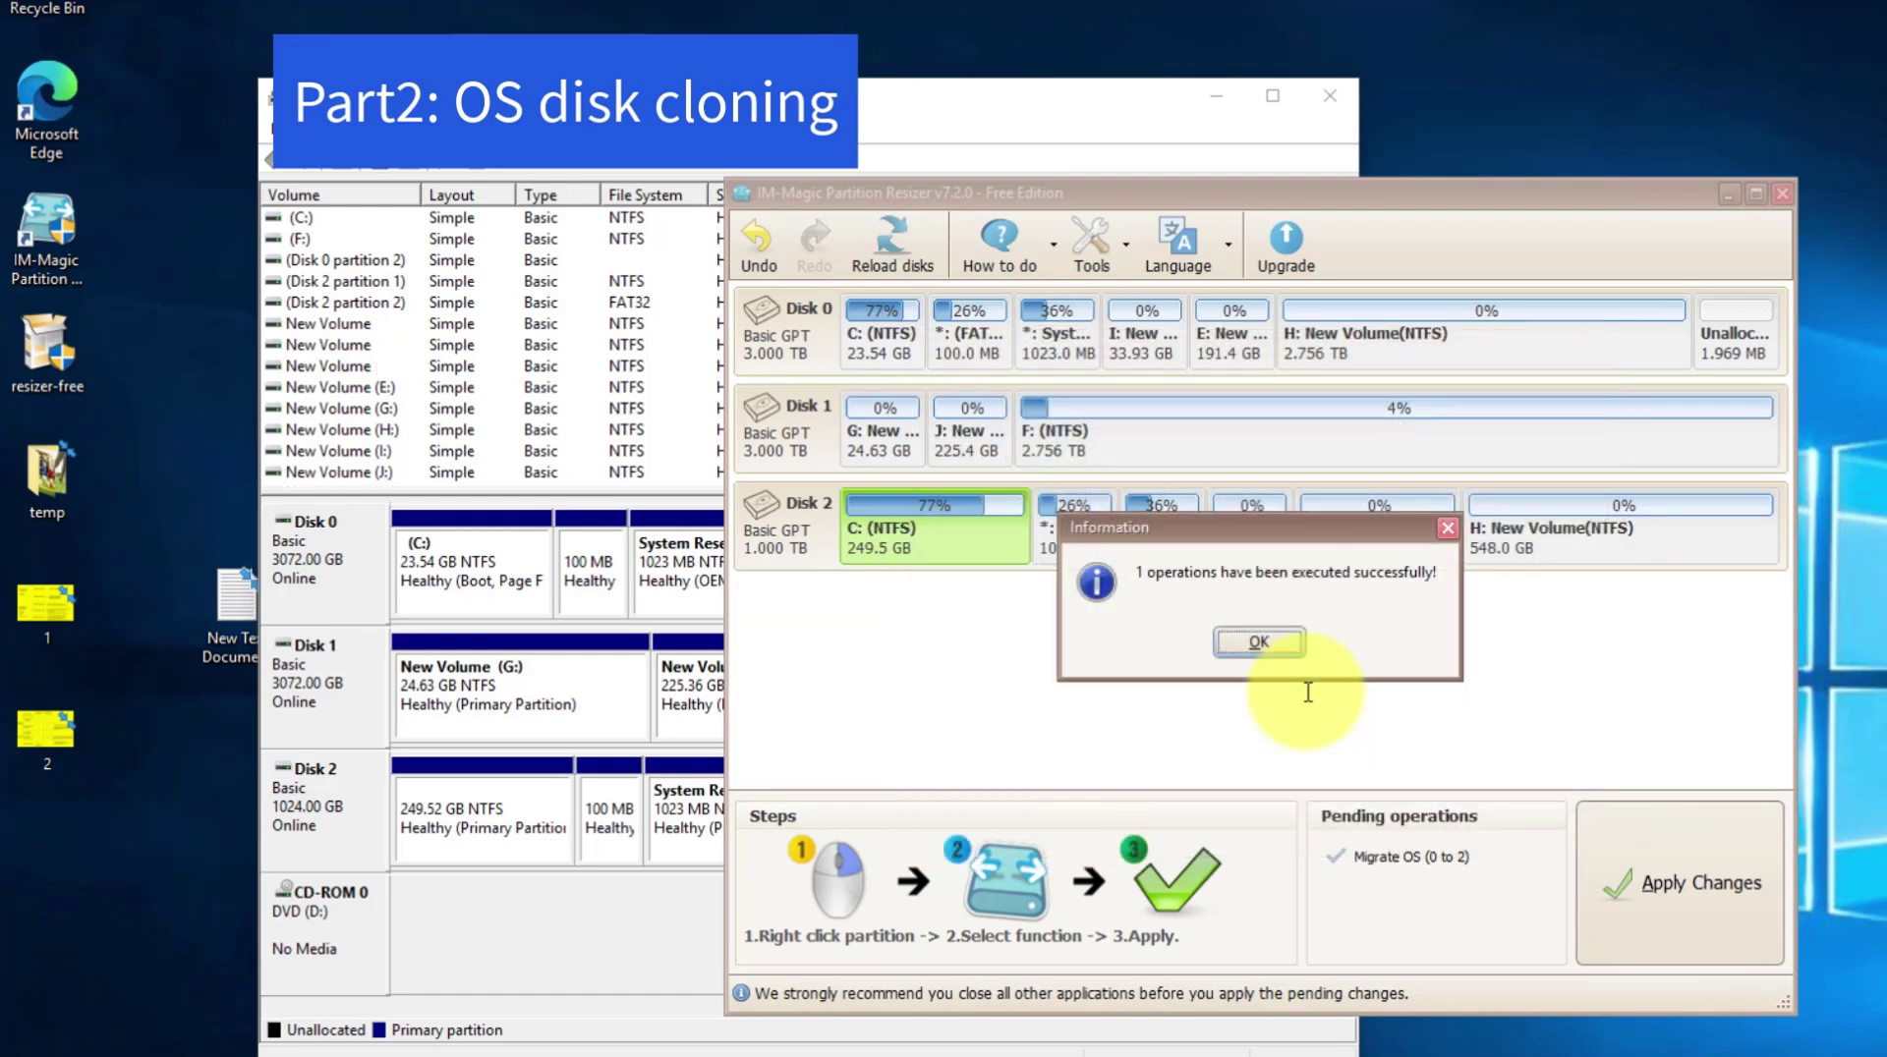
pyautogui.click(1282, 642)
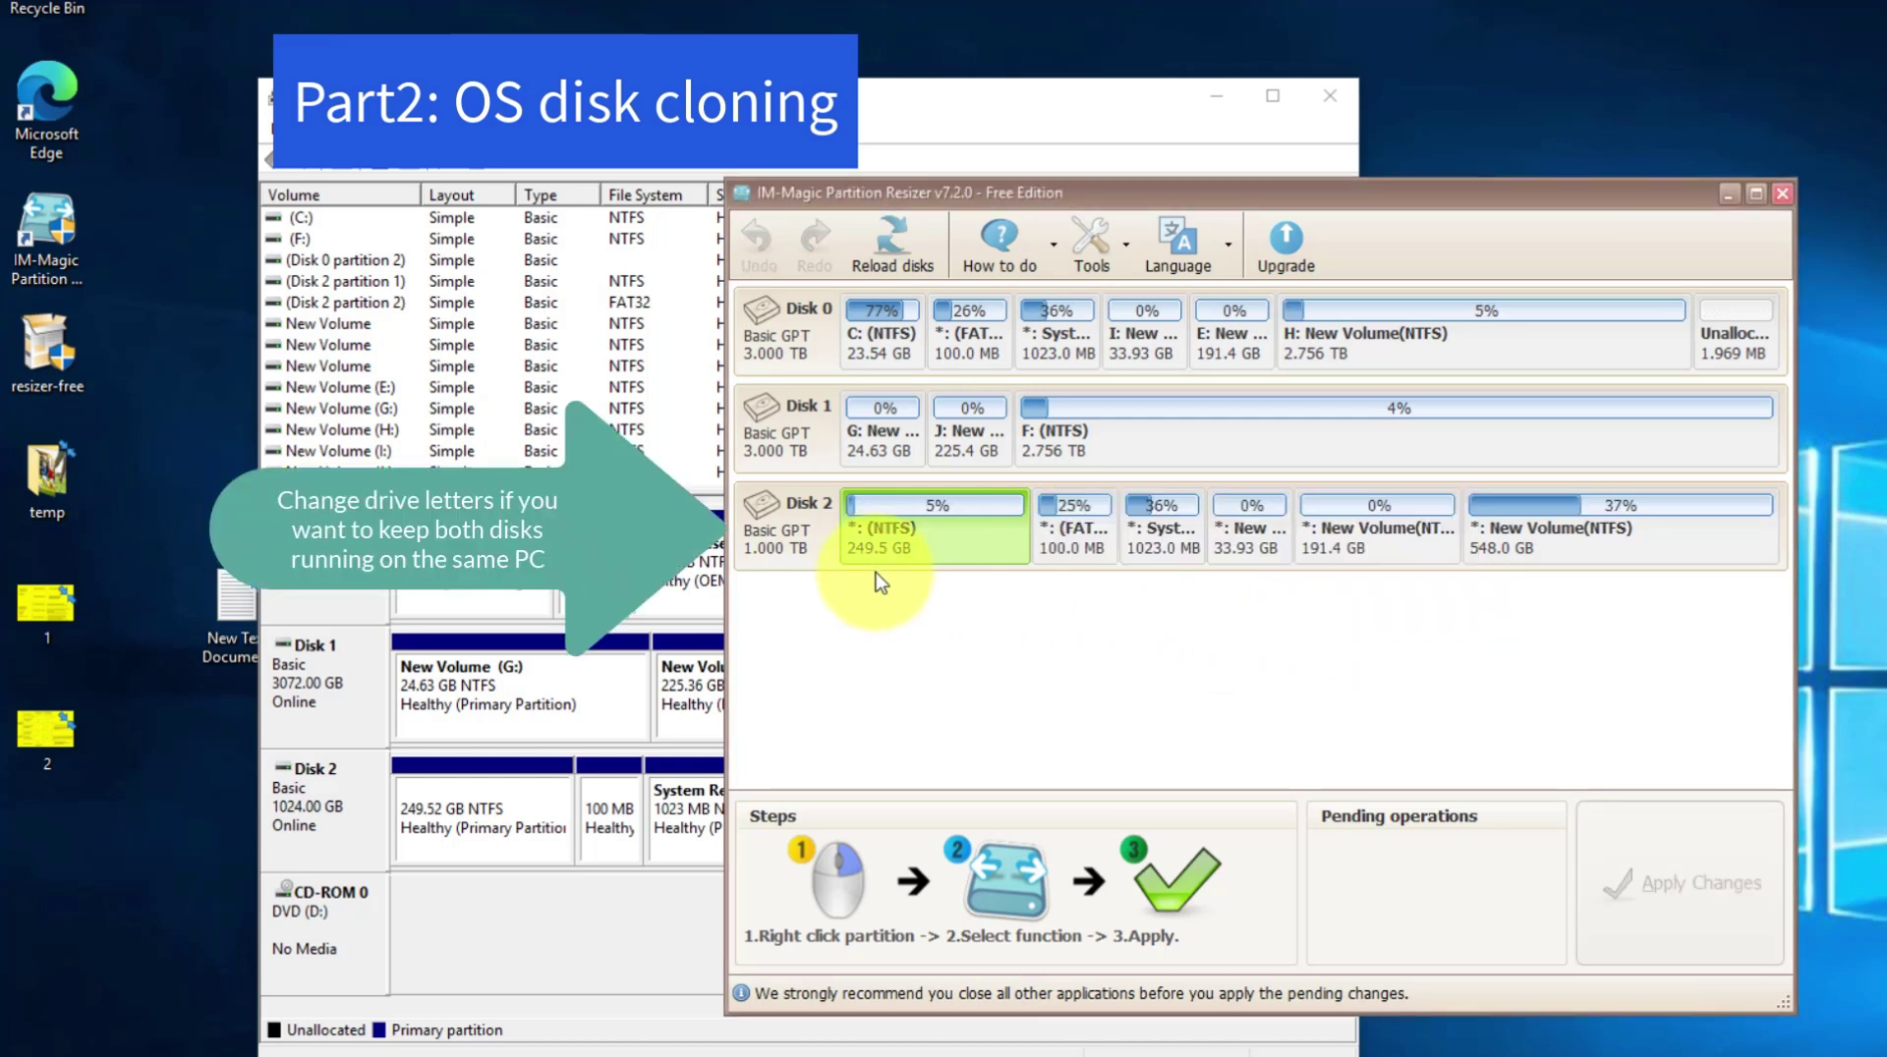
pyautogui.click(802, 323)
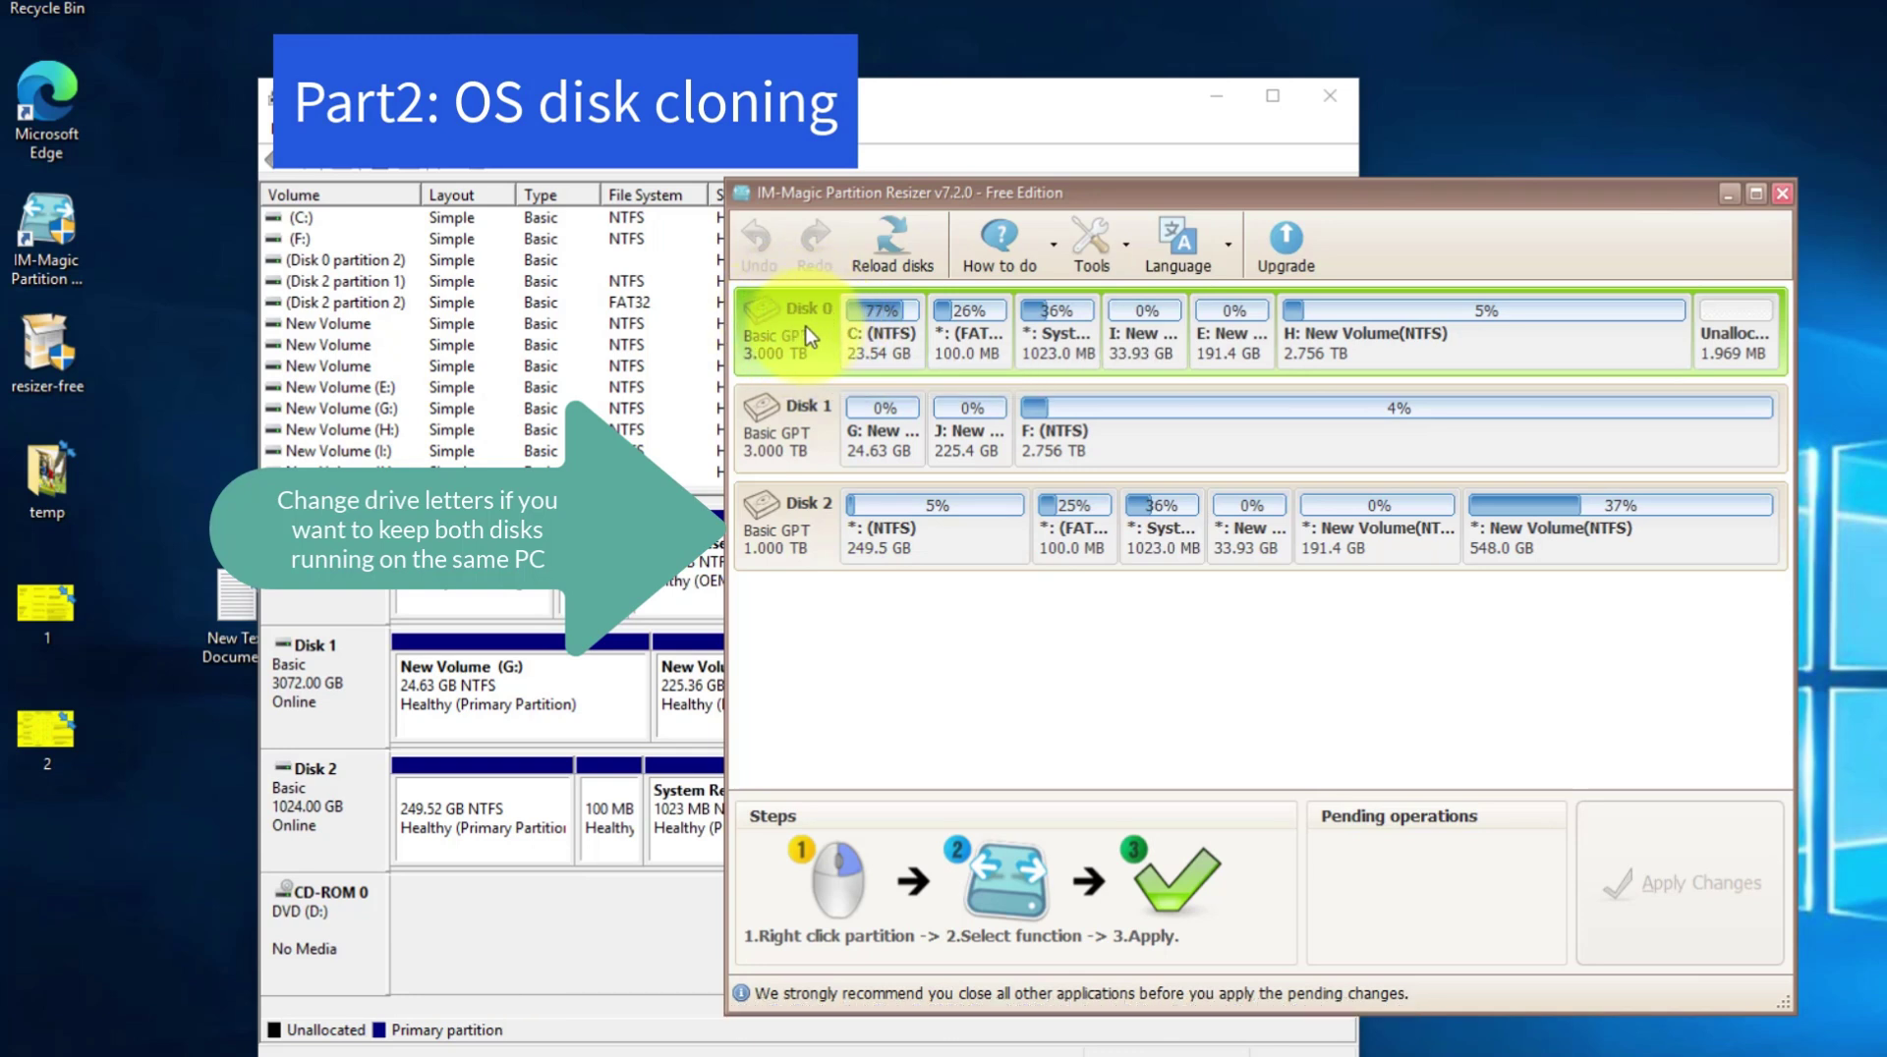
pyautogui.click(802, 527)
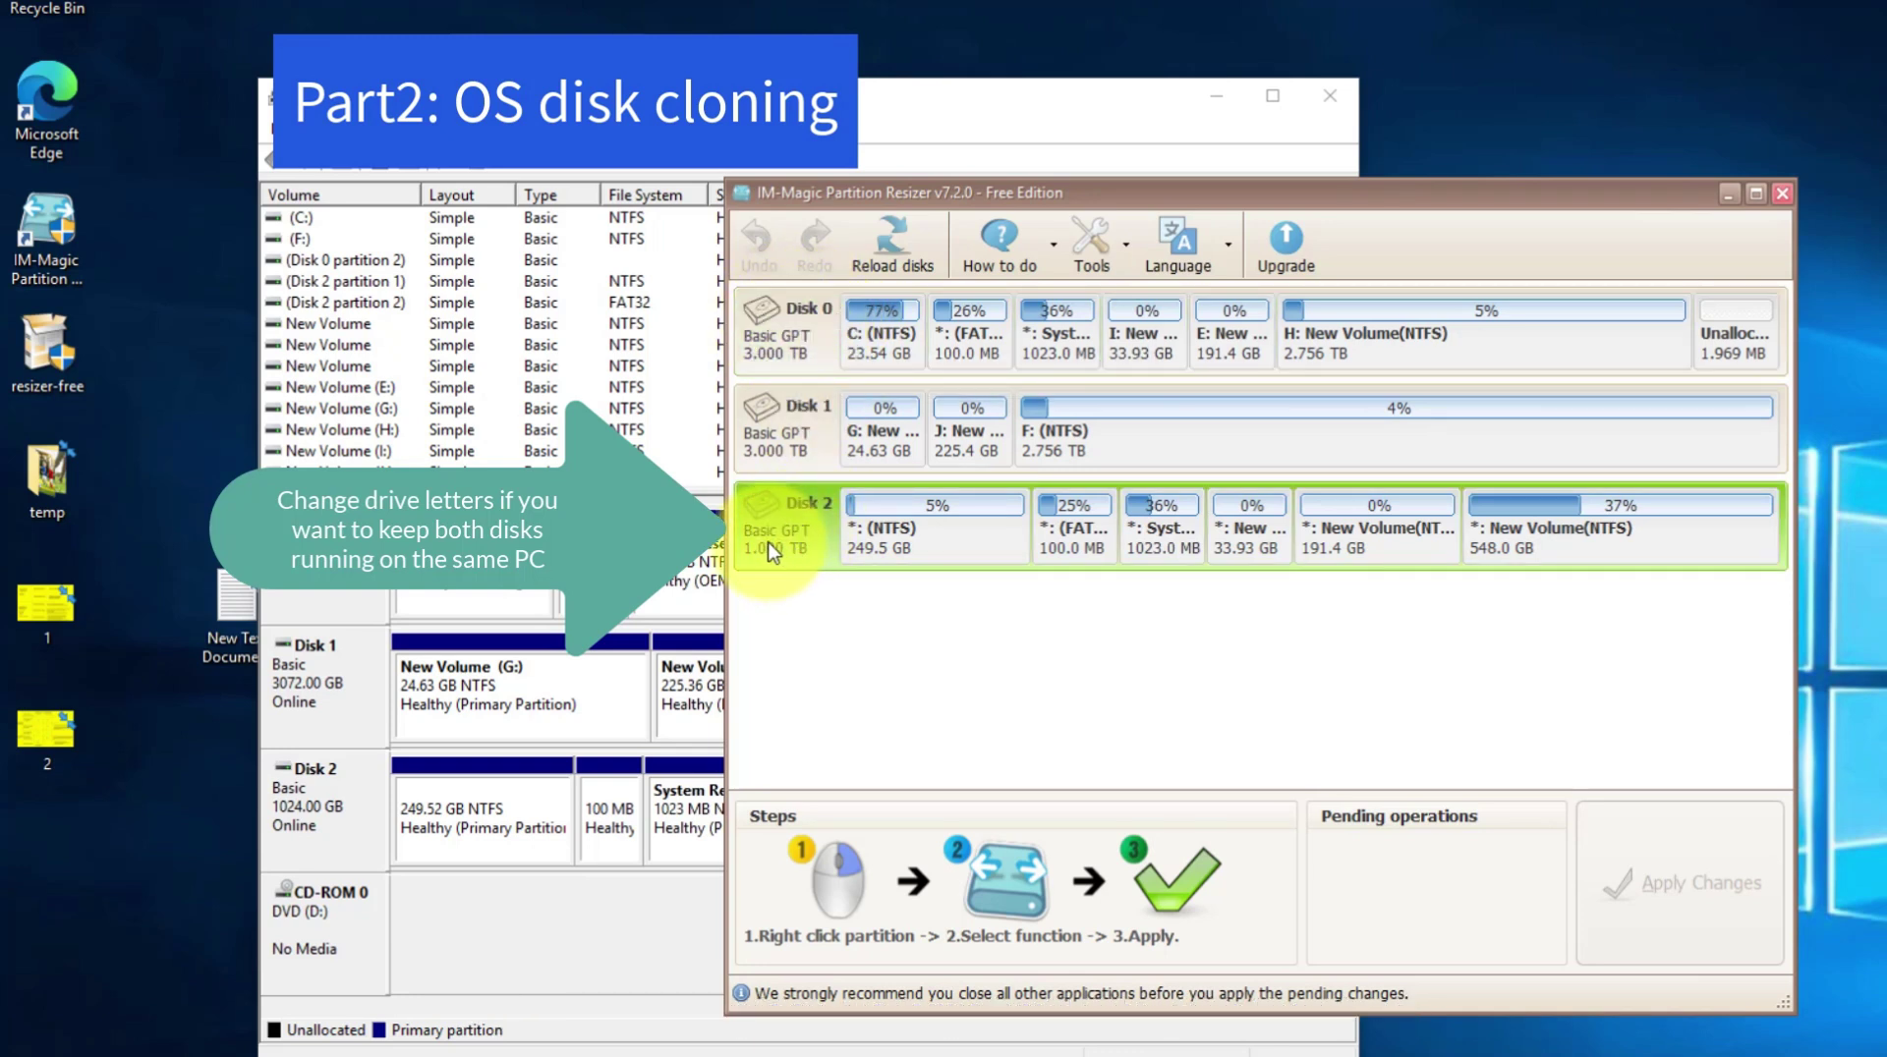
pyautogui.click(812, 354)
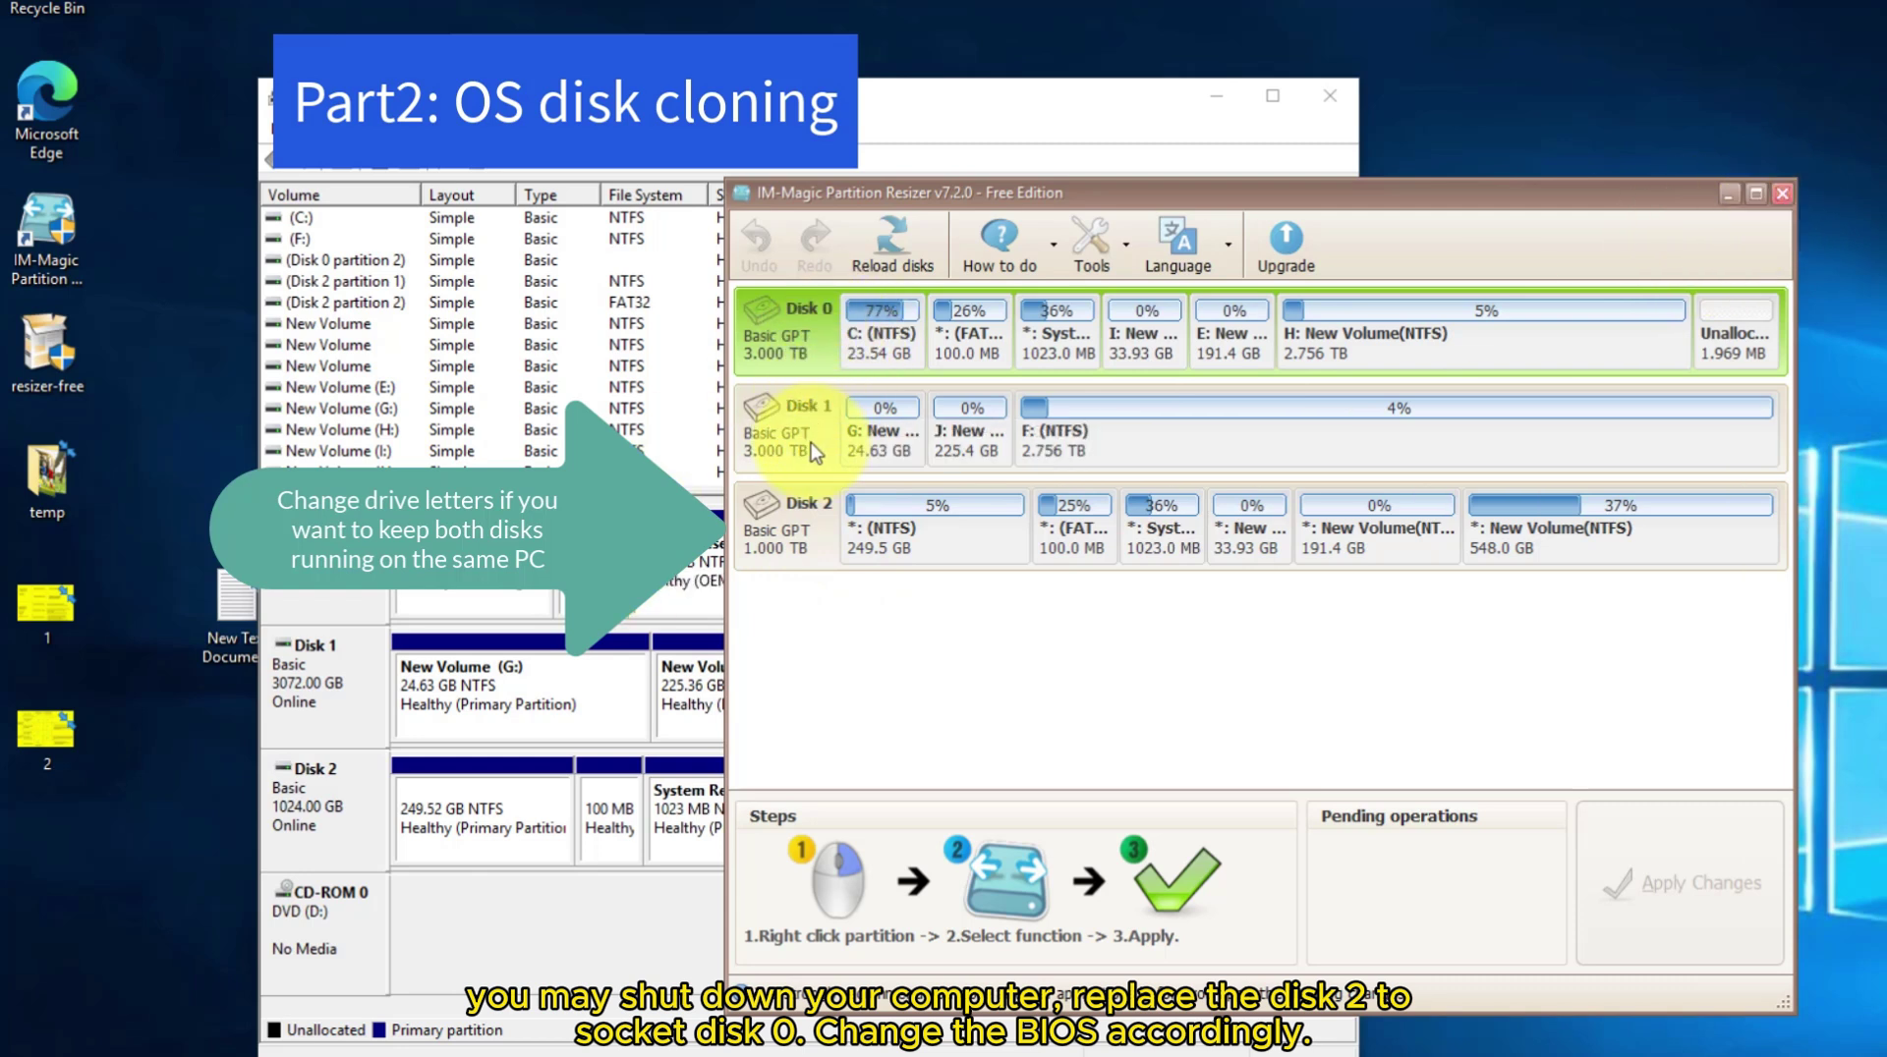
pyautogui.click(804, 493)
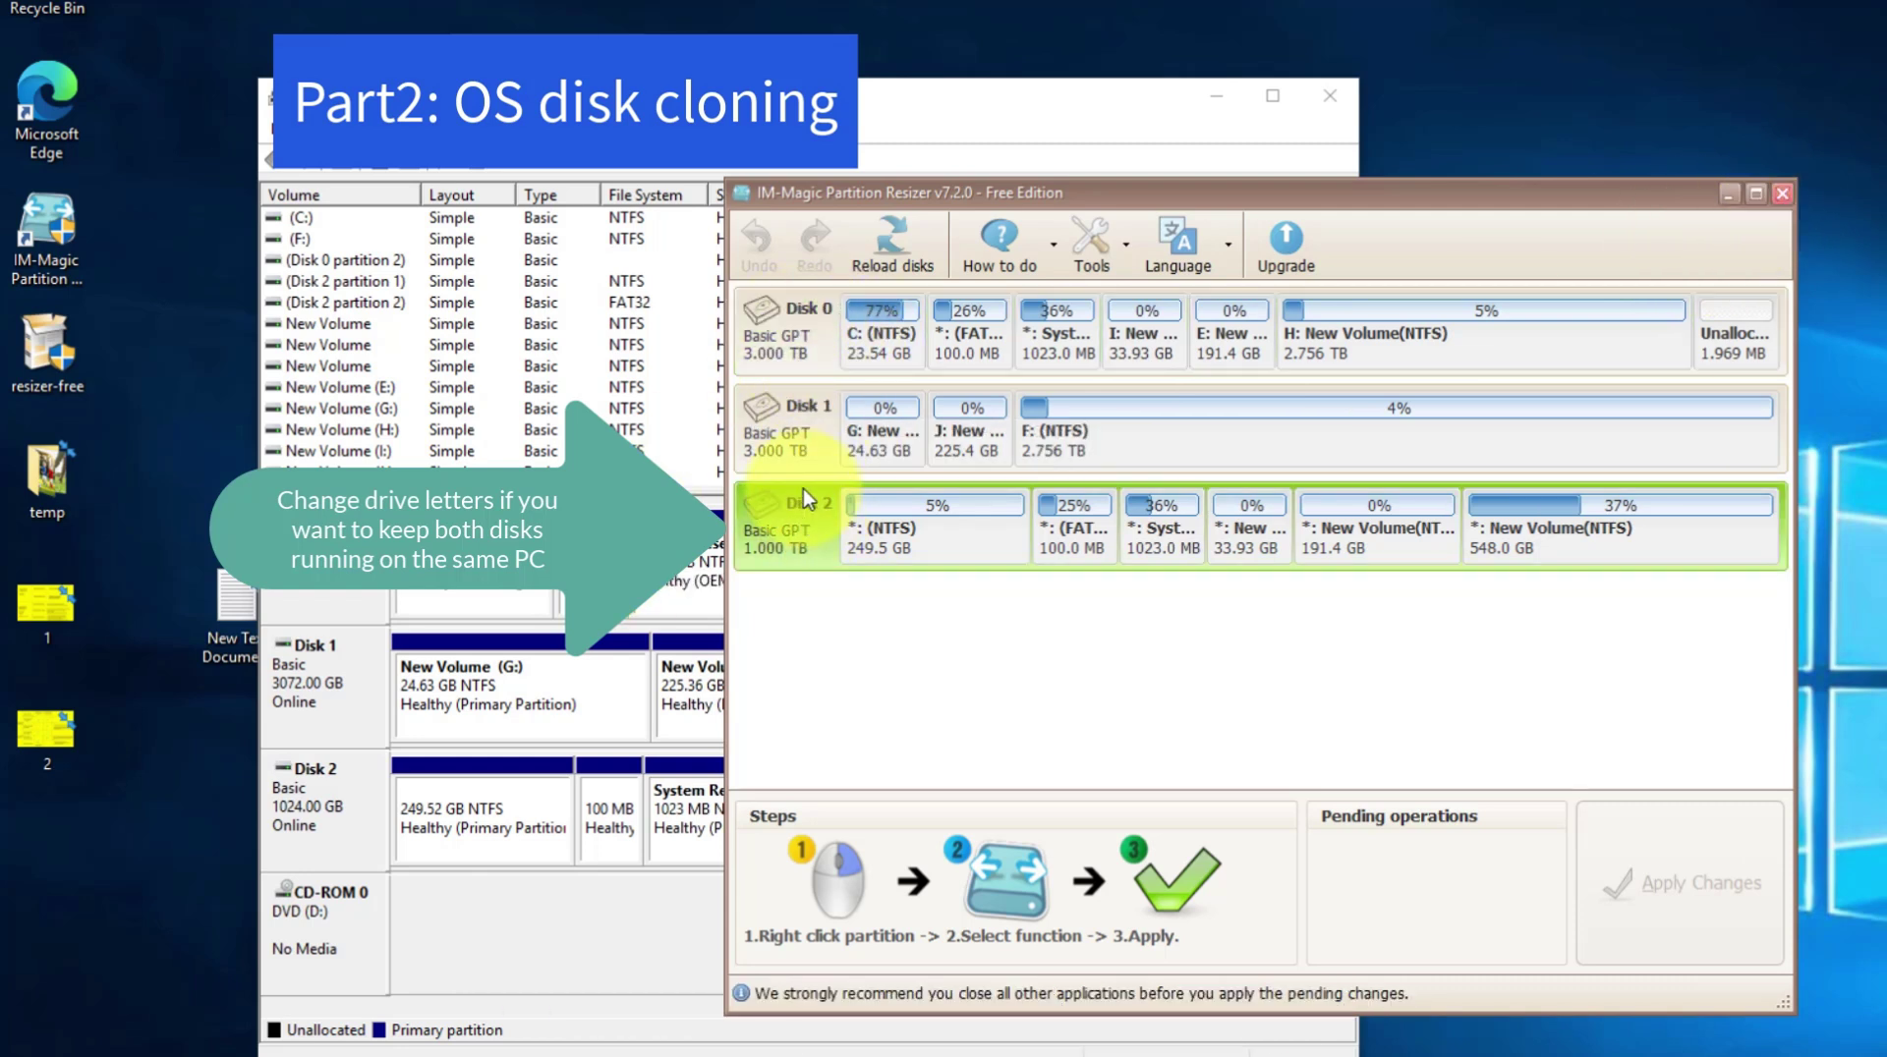
pyautogui.click(807, 353)
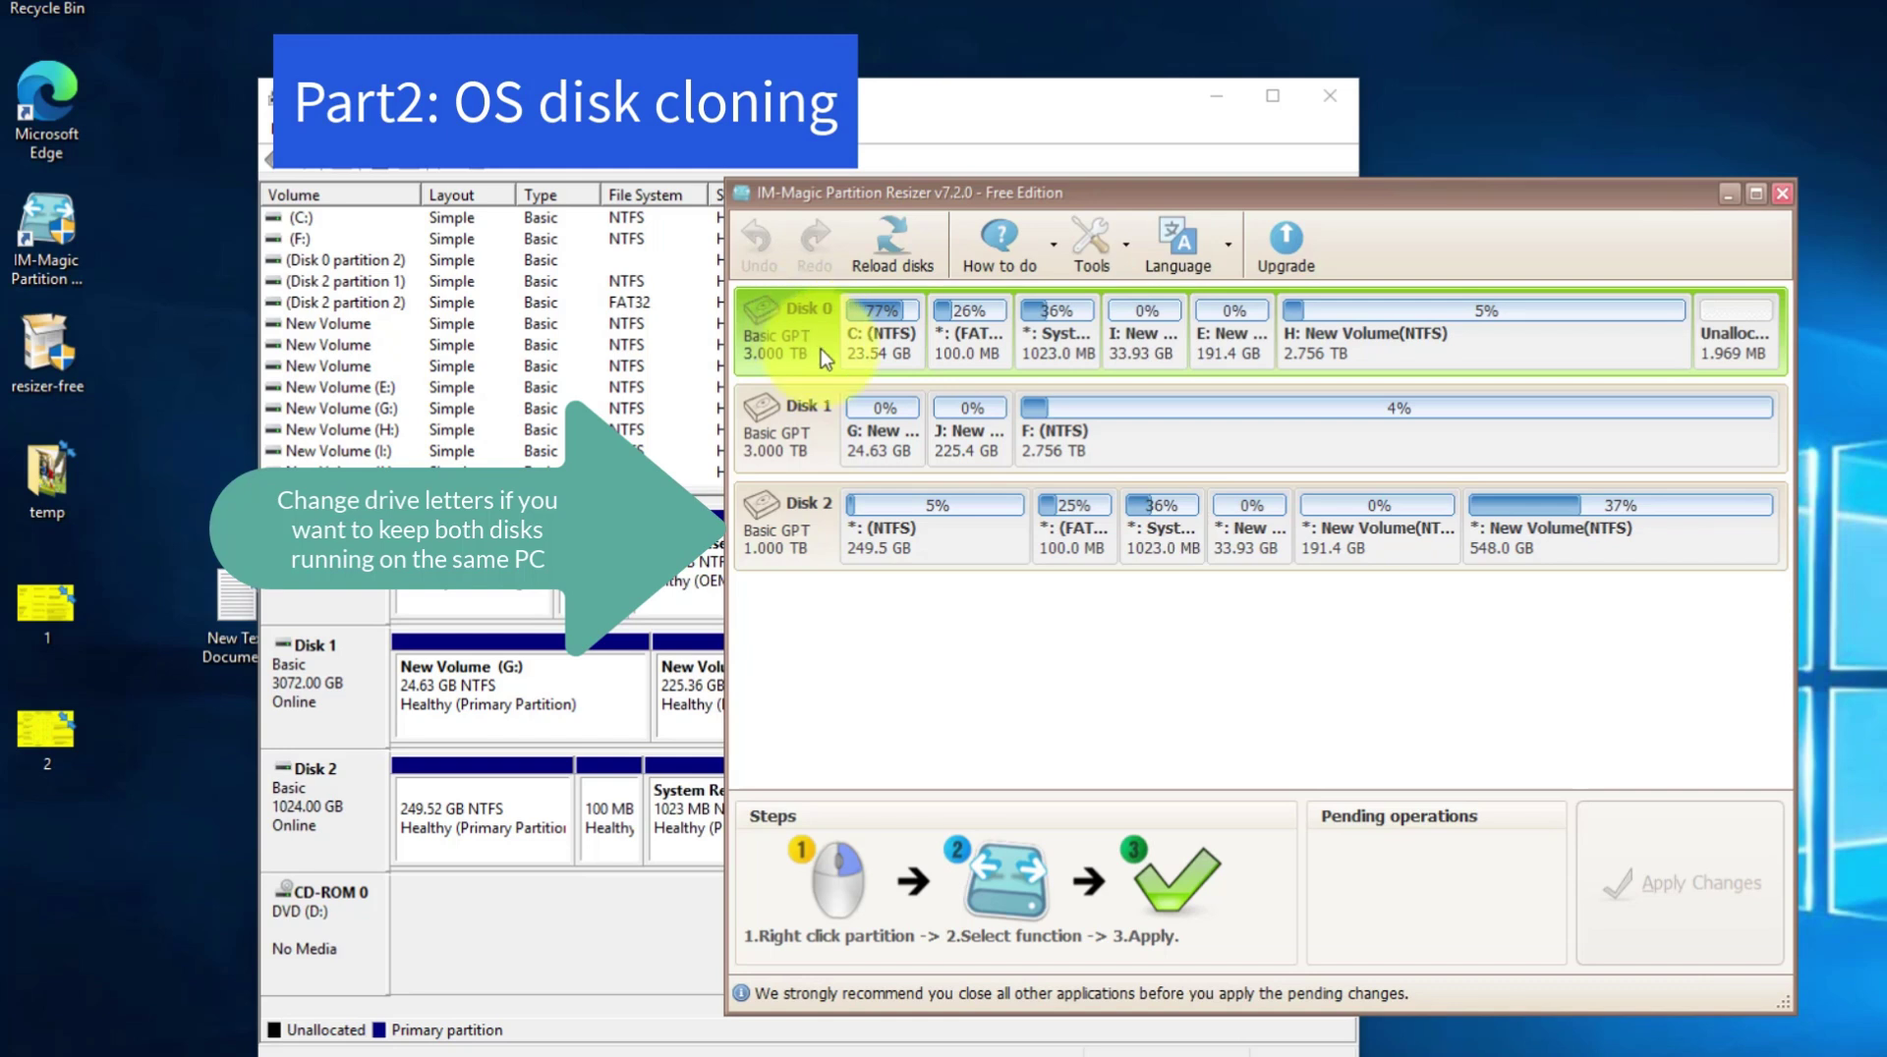
pyautogui.click(787, 522)
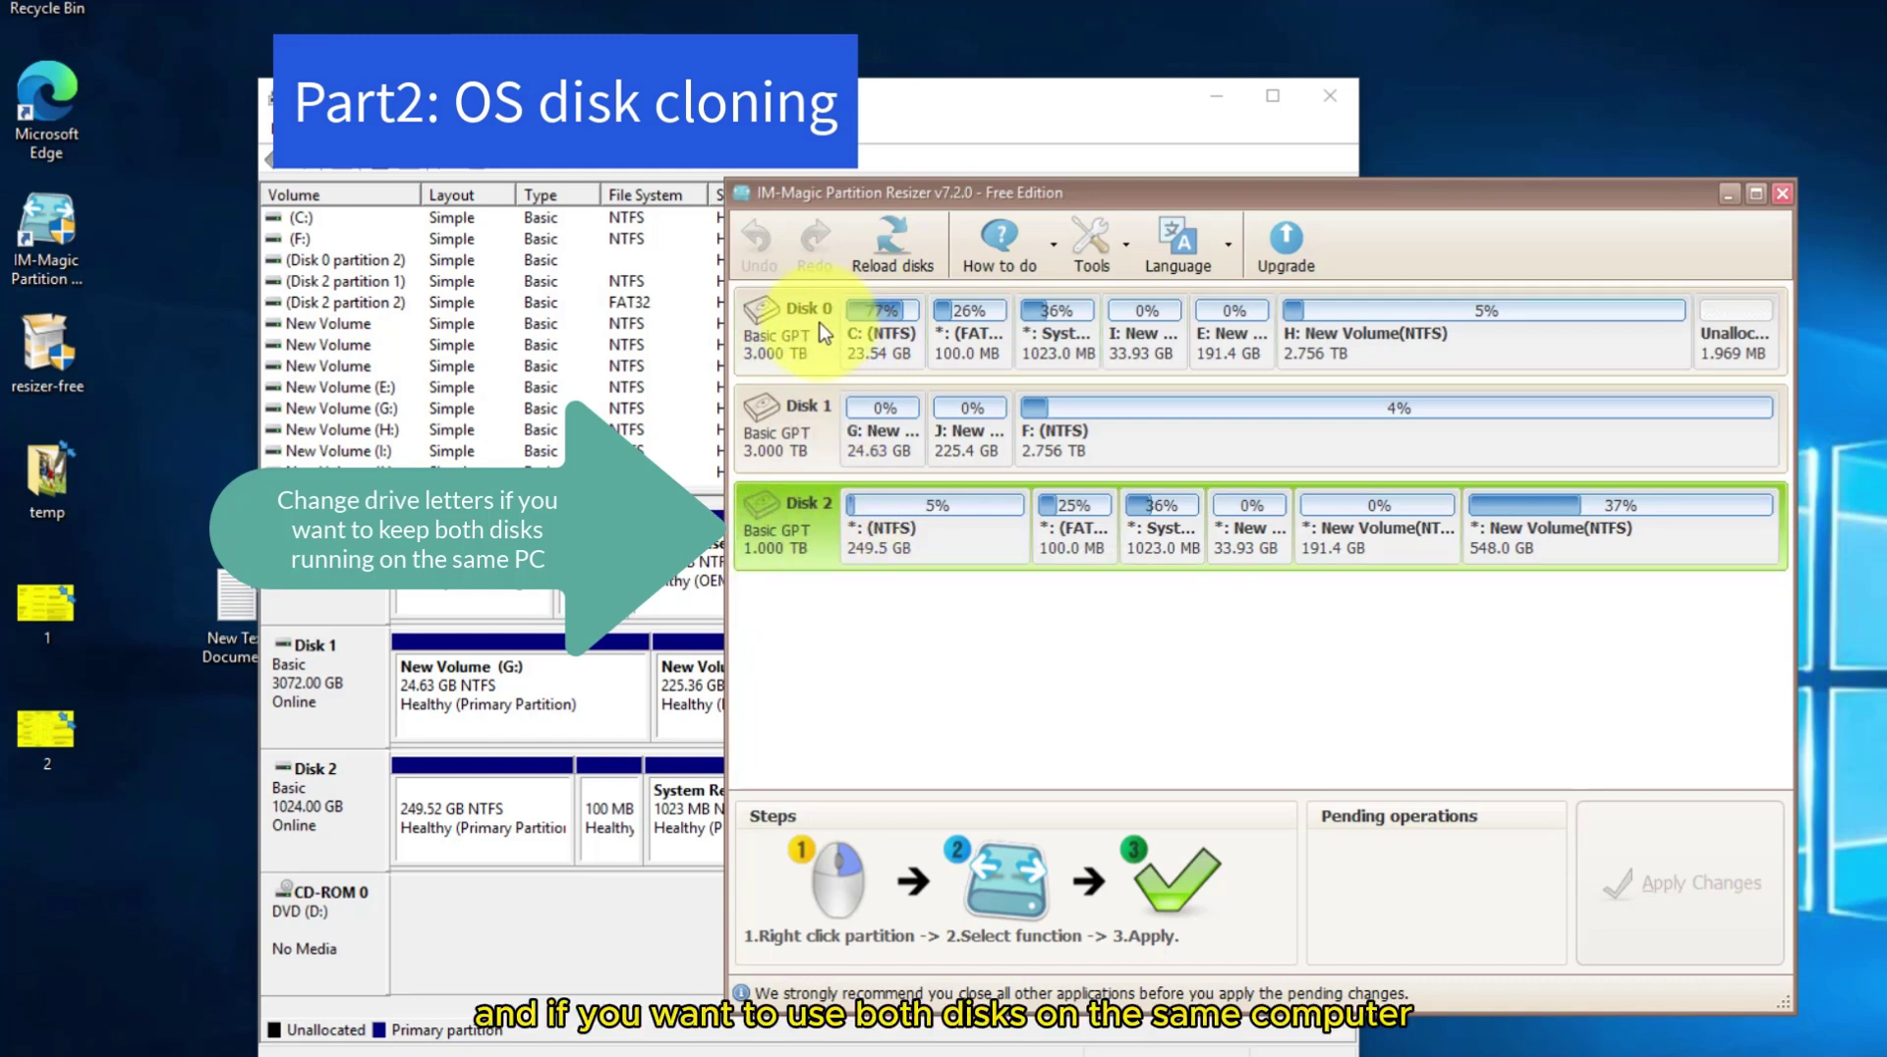
pyautogui.click(808, 345)
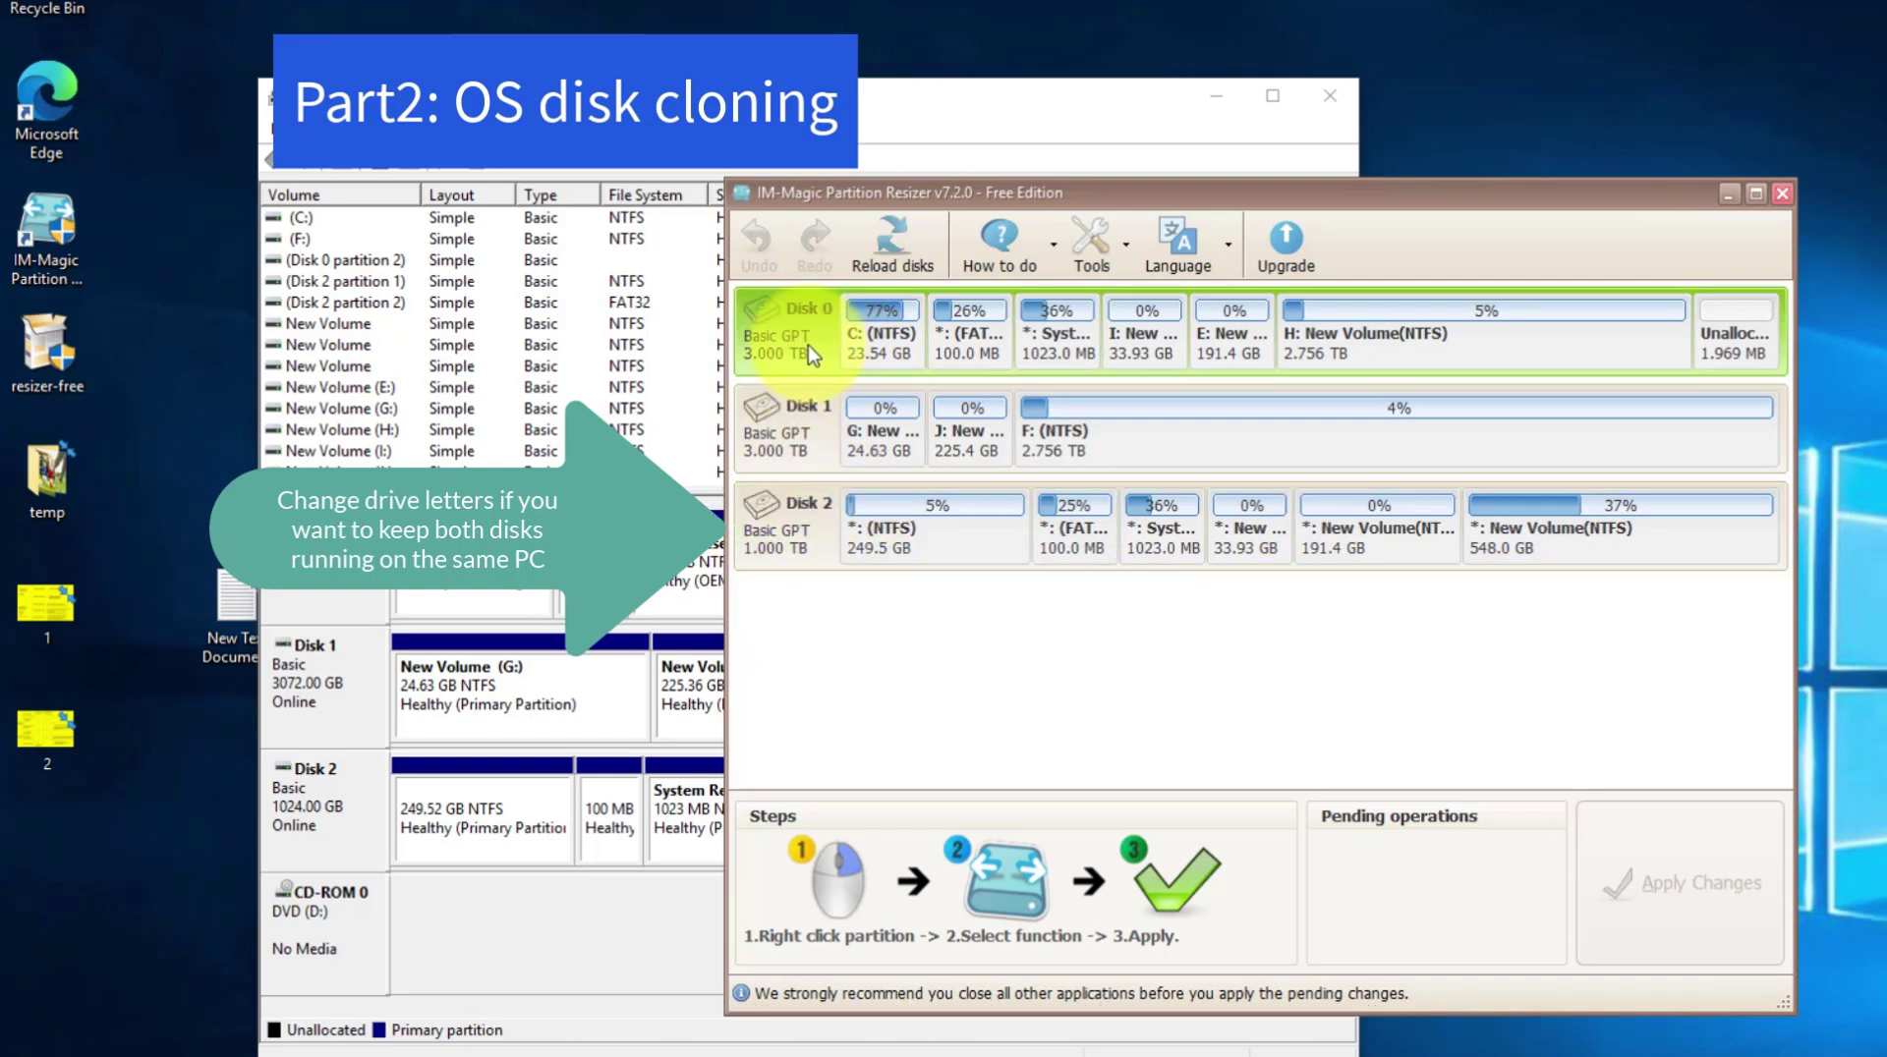
pyautogui.click(802, 546)
pyautogui.click(801, 334)
pyautogui.click(804, 538)
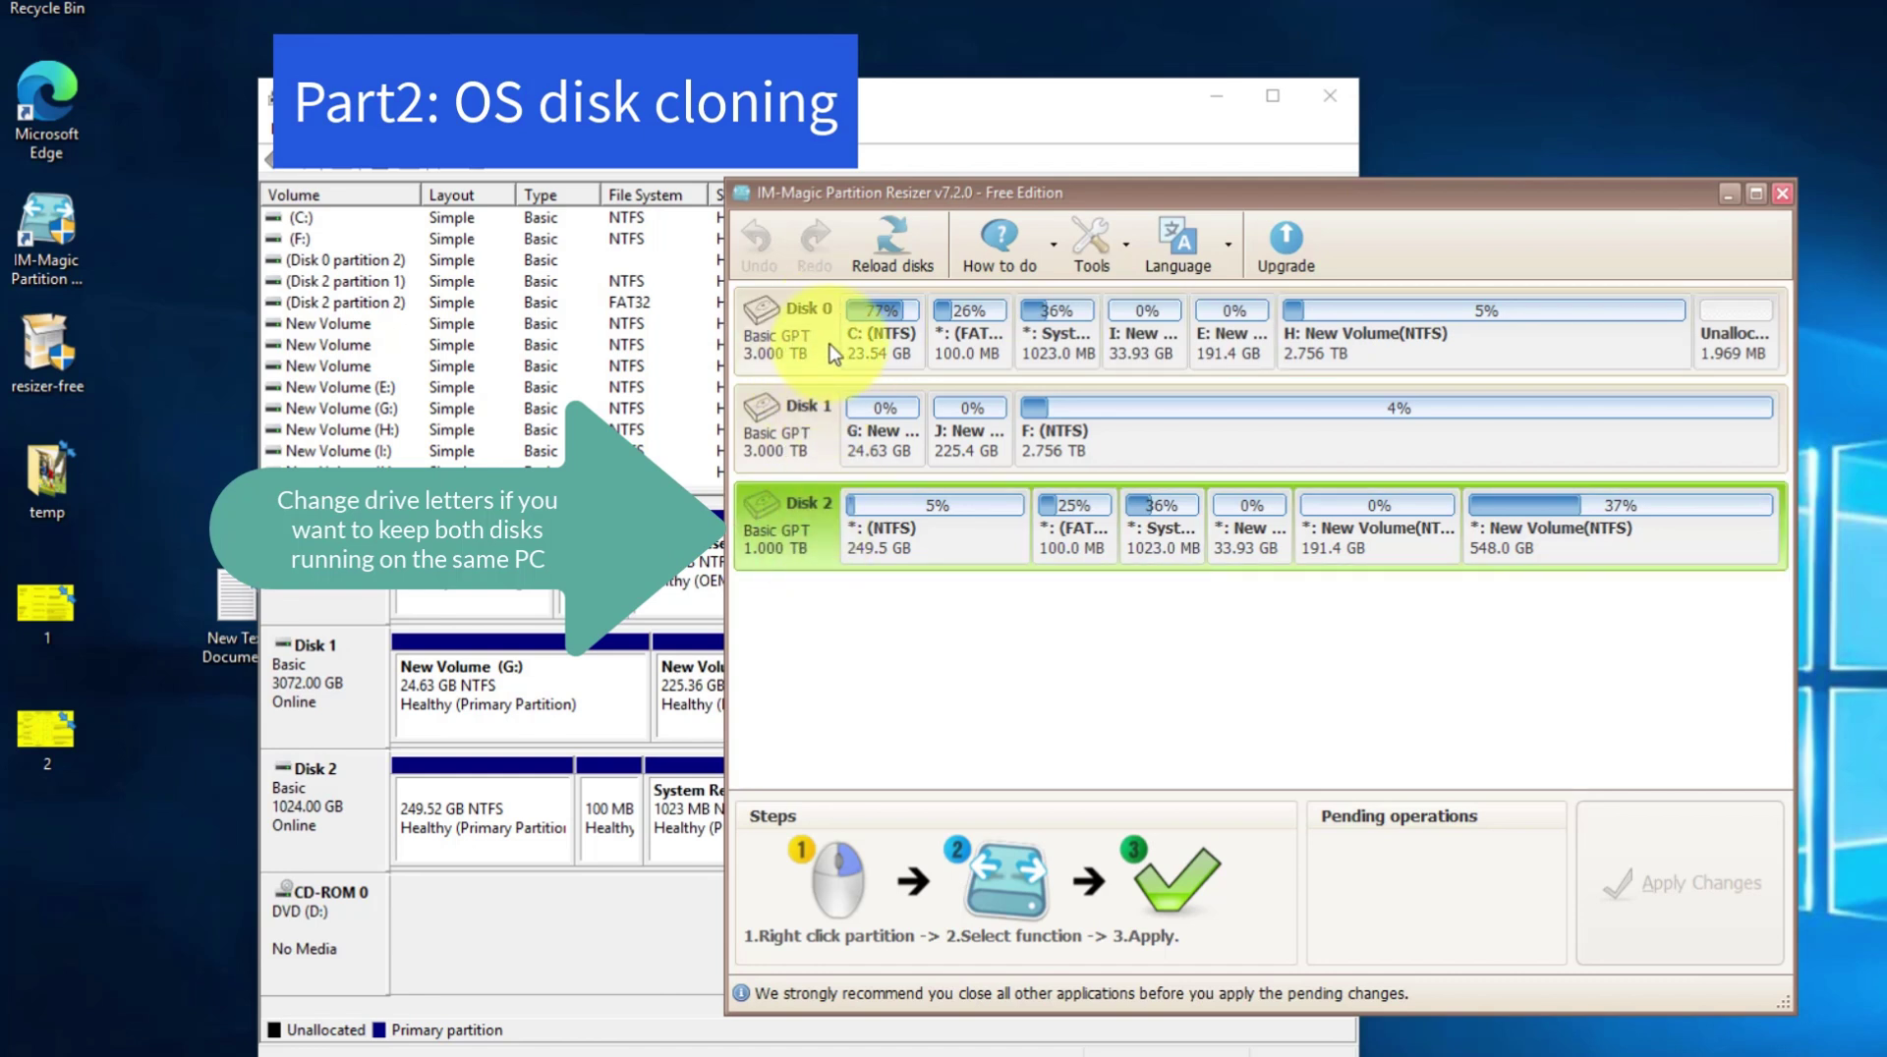
pyautogui.click(836, 359)
pyautogui.click(816, 513)
# Assign drive letter T to the 249.5 GB partition on Disk 2
pyautogui.click(900, 522)
pyautogui.rightClick(948, 517)
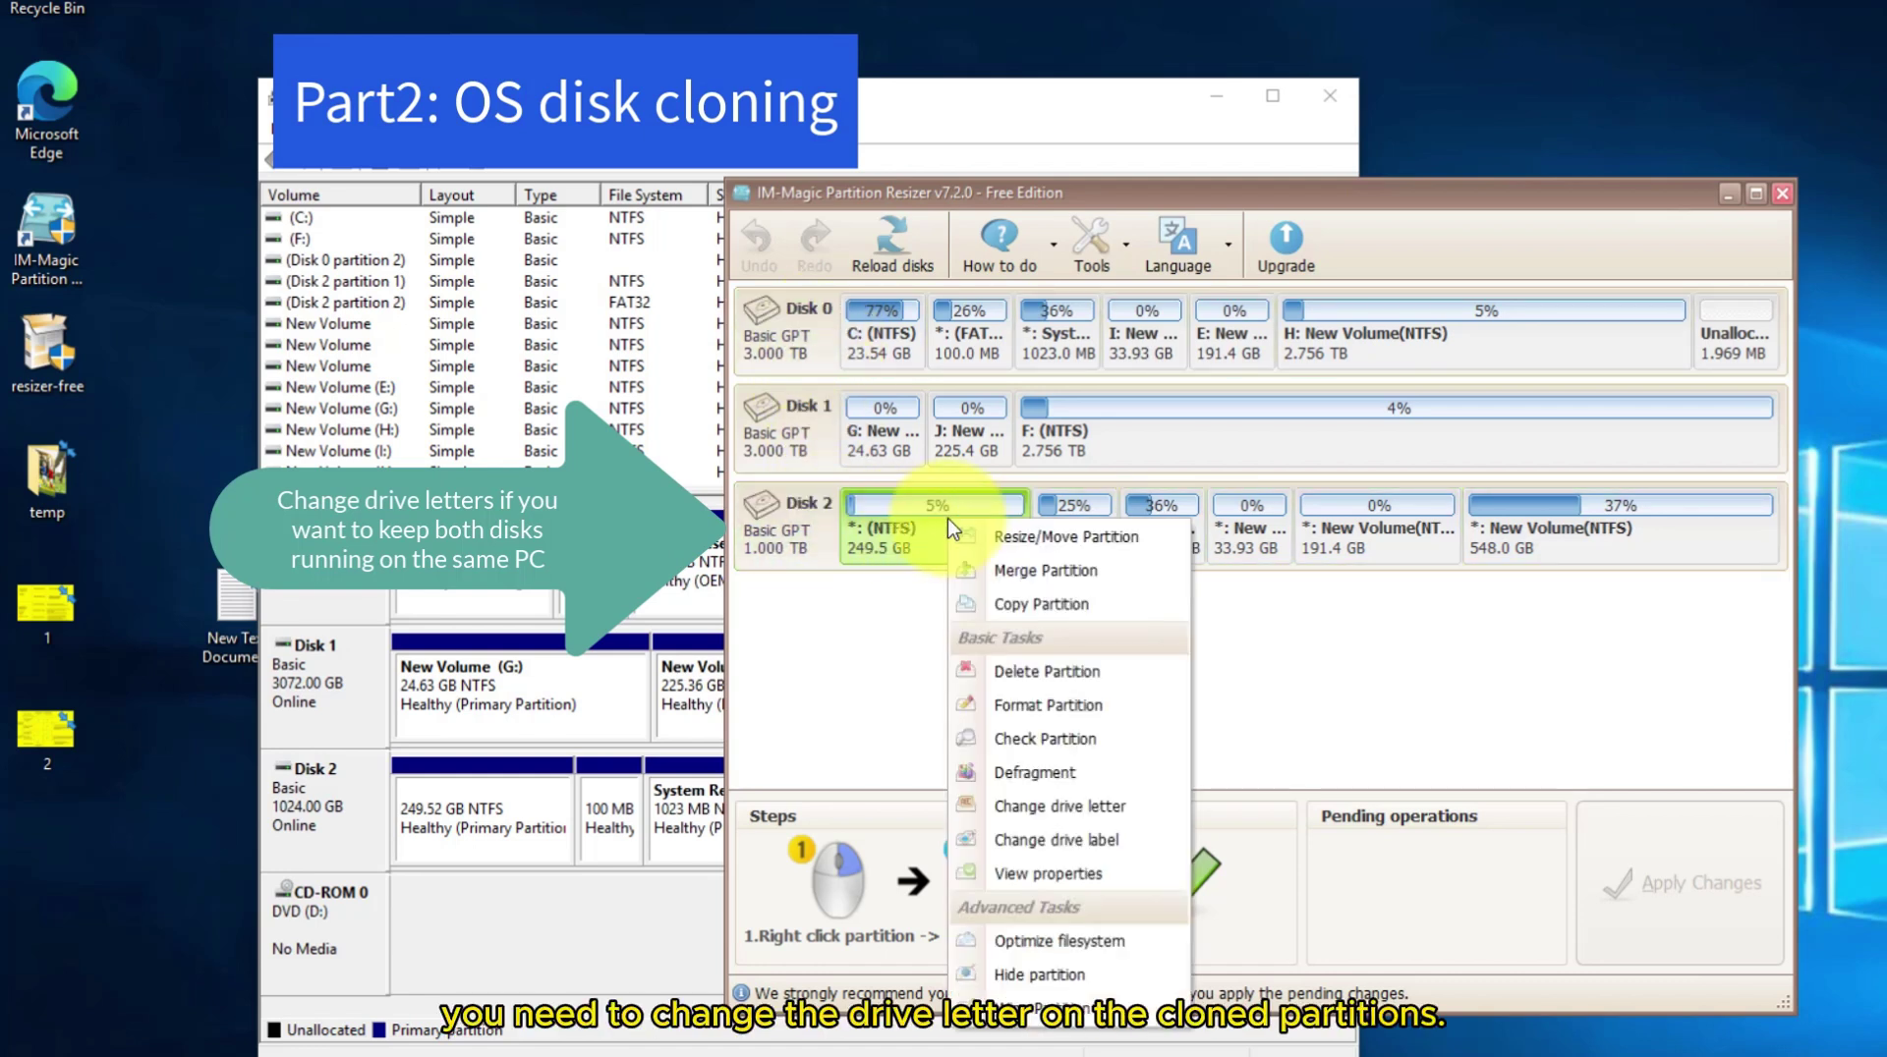
pyautogui.click(1059, 812)
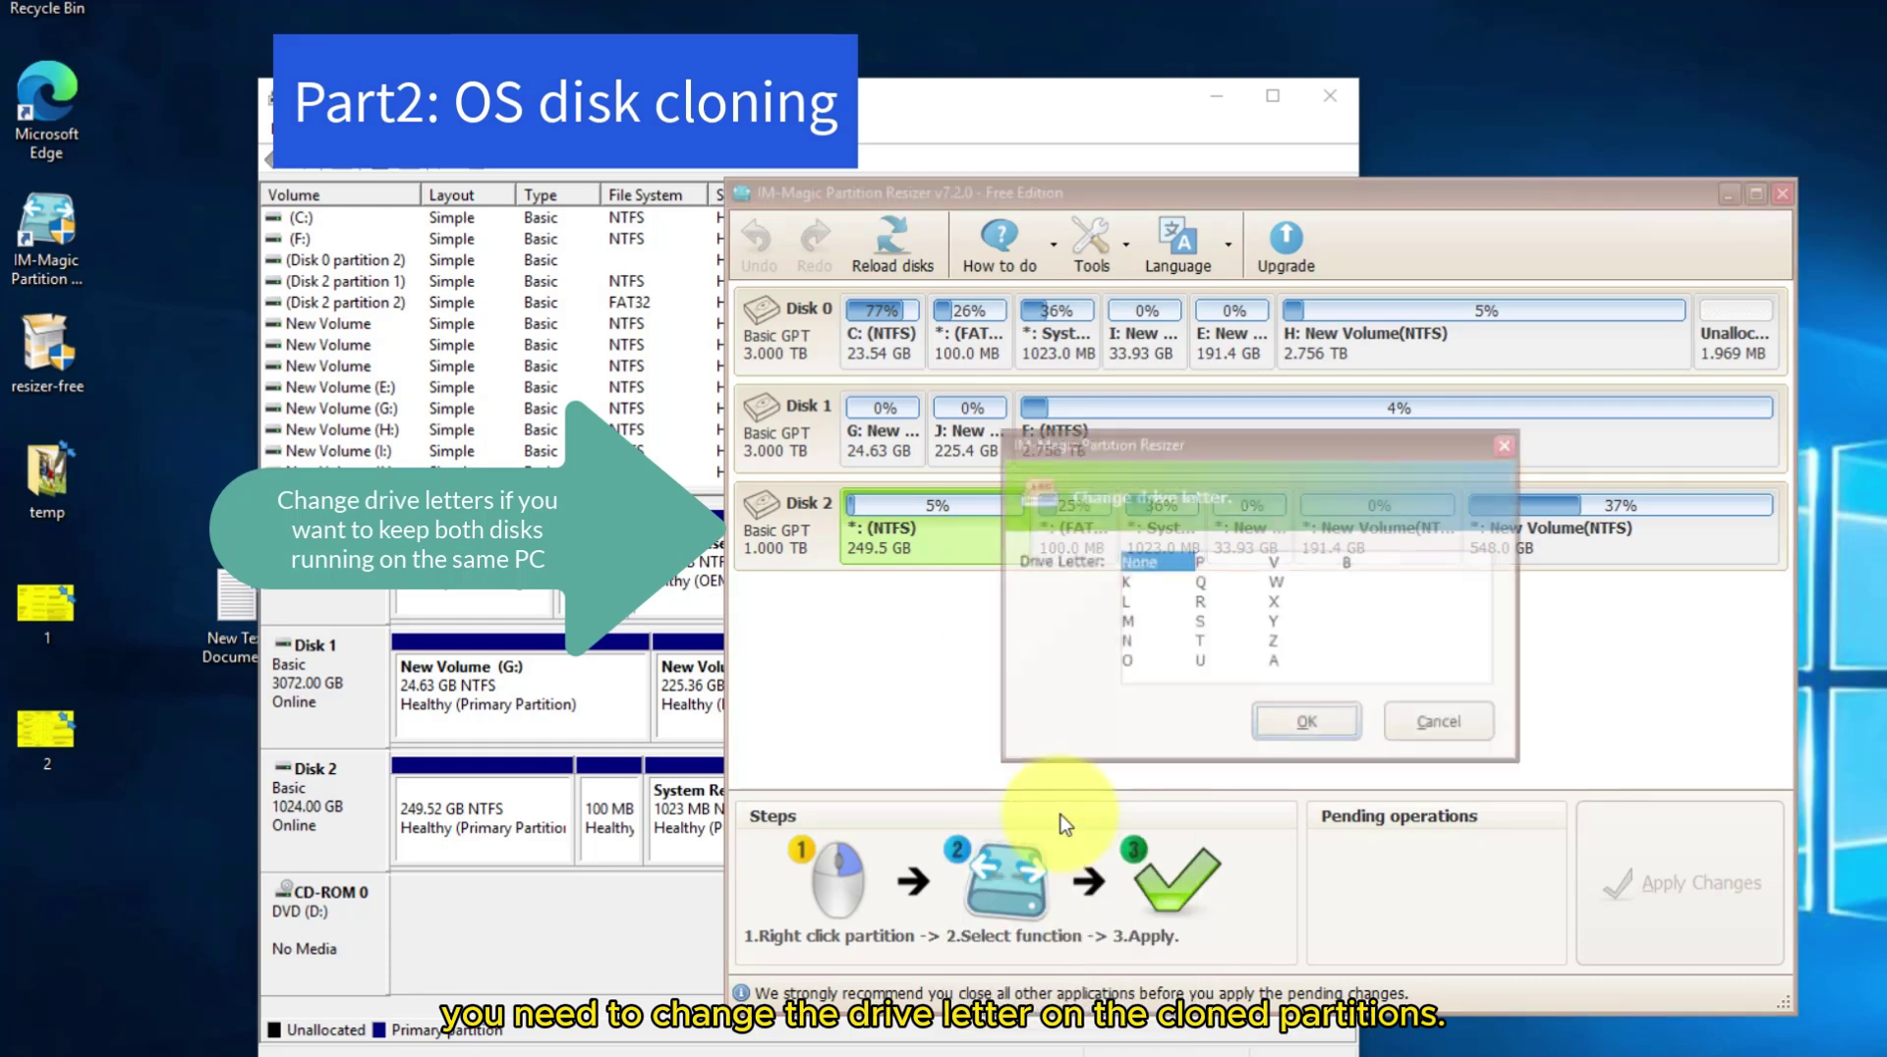
pyautogui.click(1200, 643)
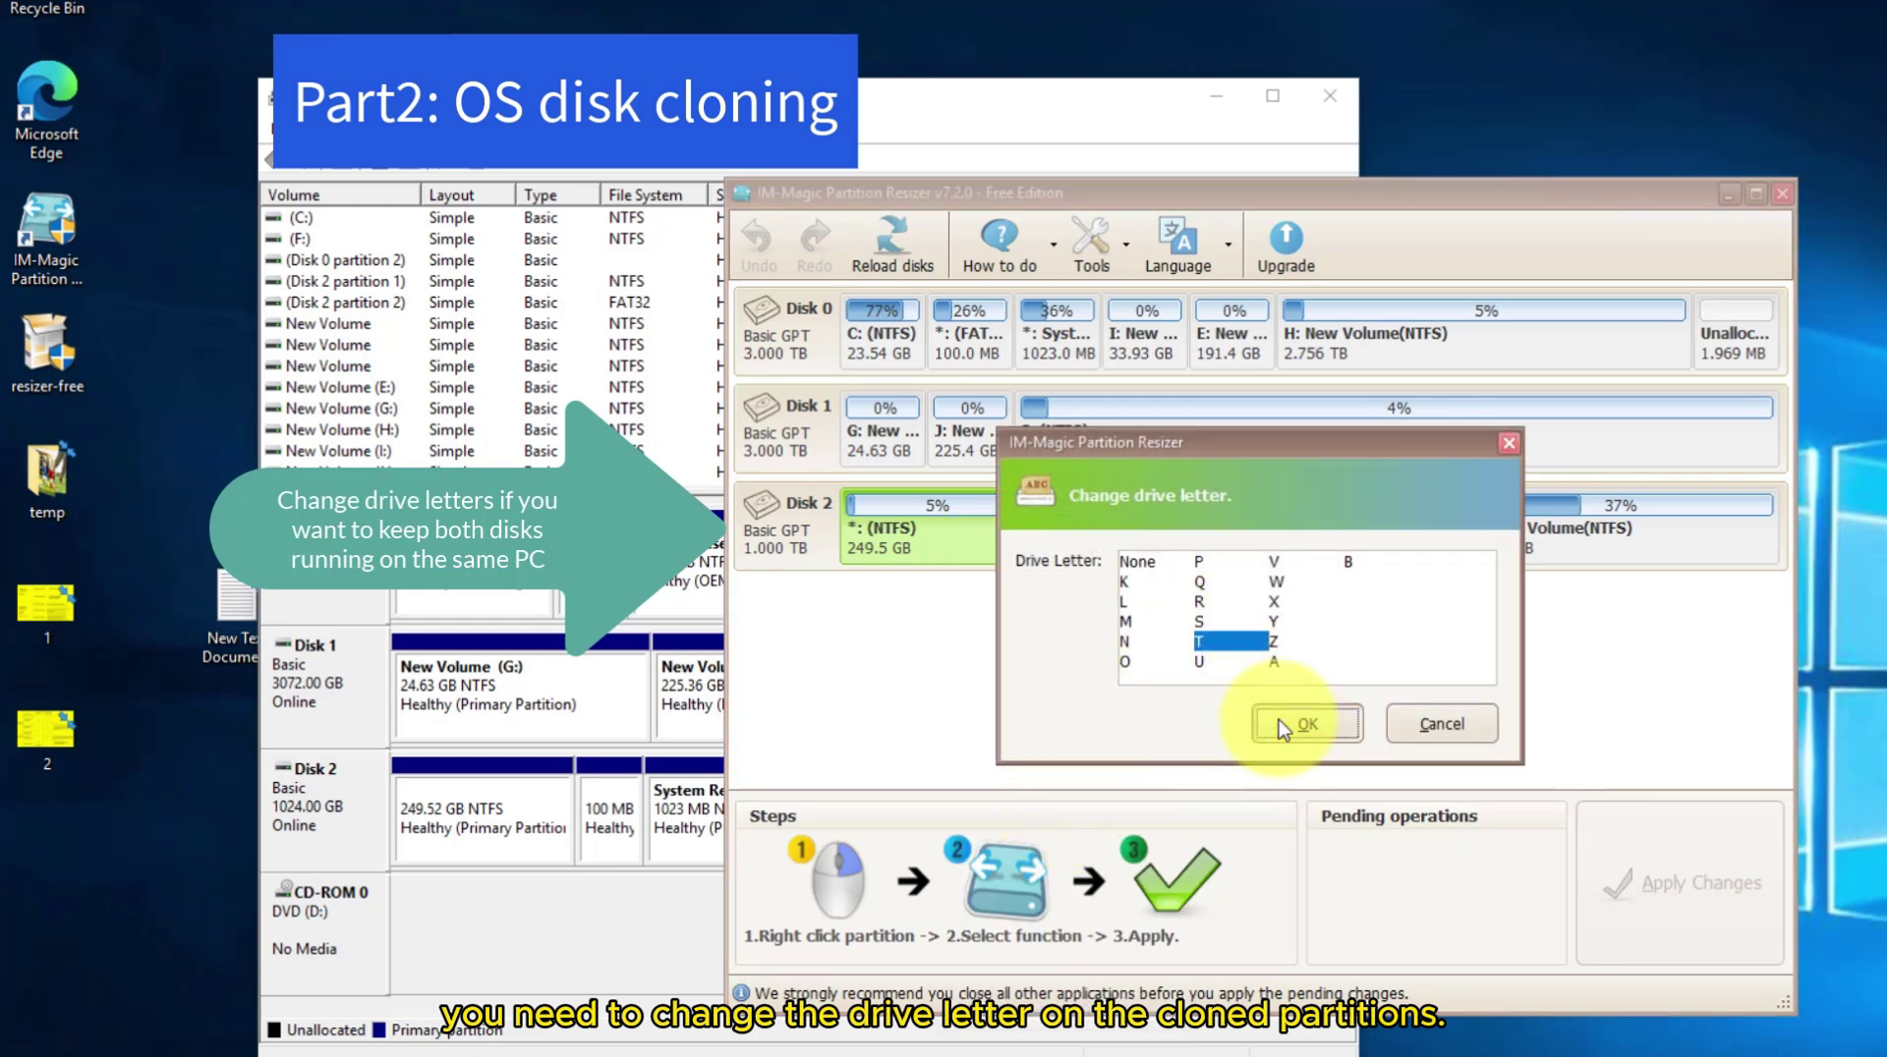
pyautogui.click(1278, 722)
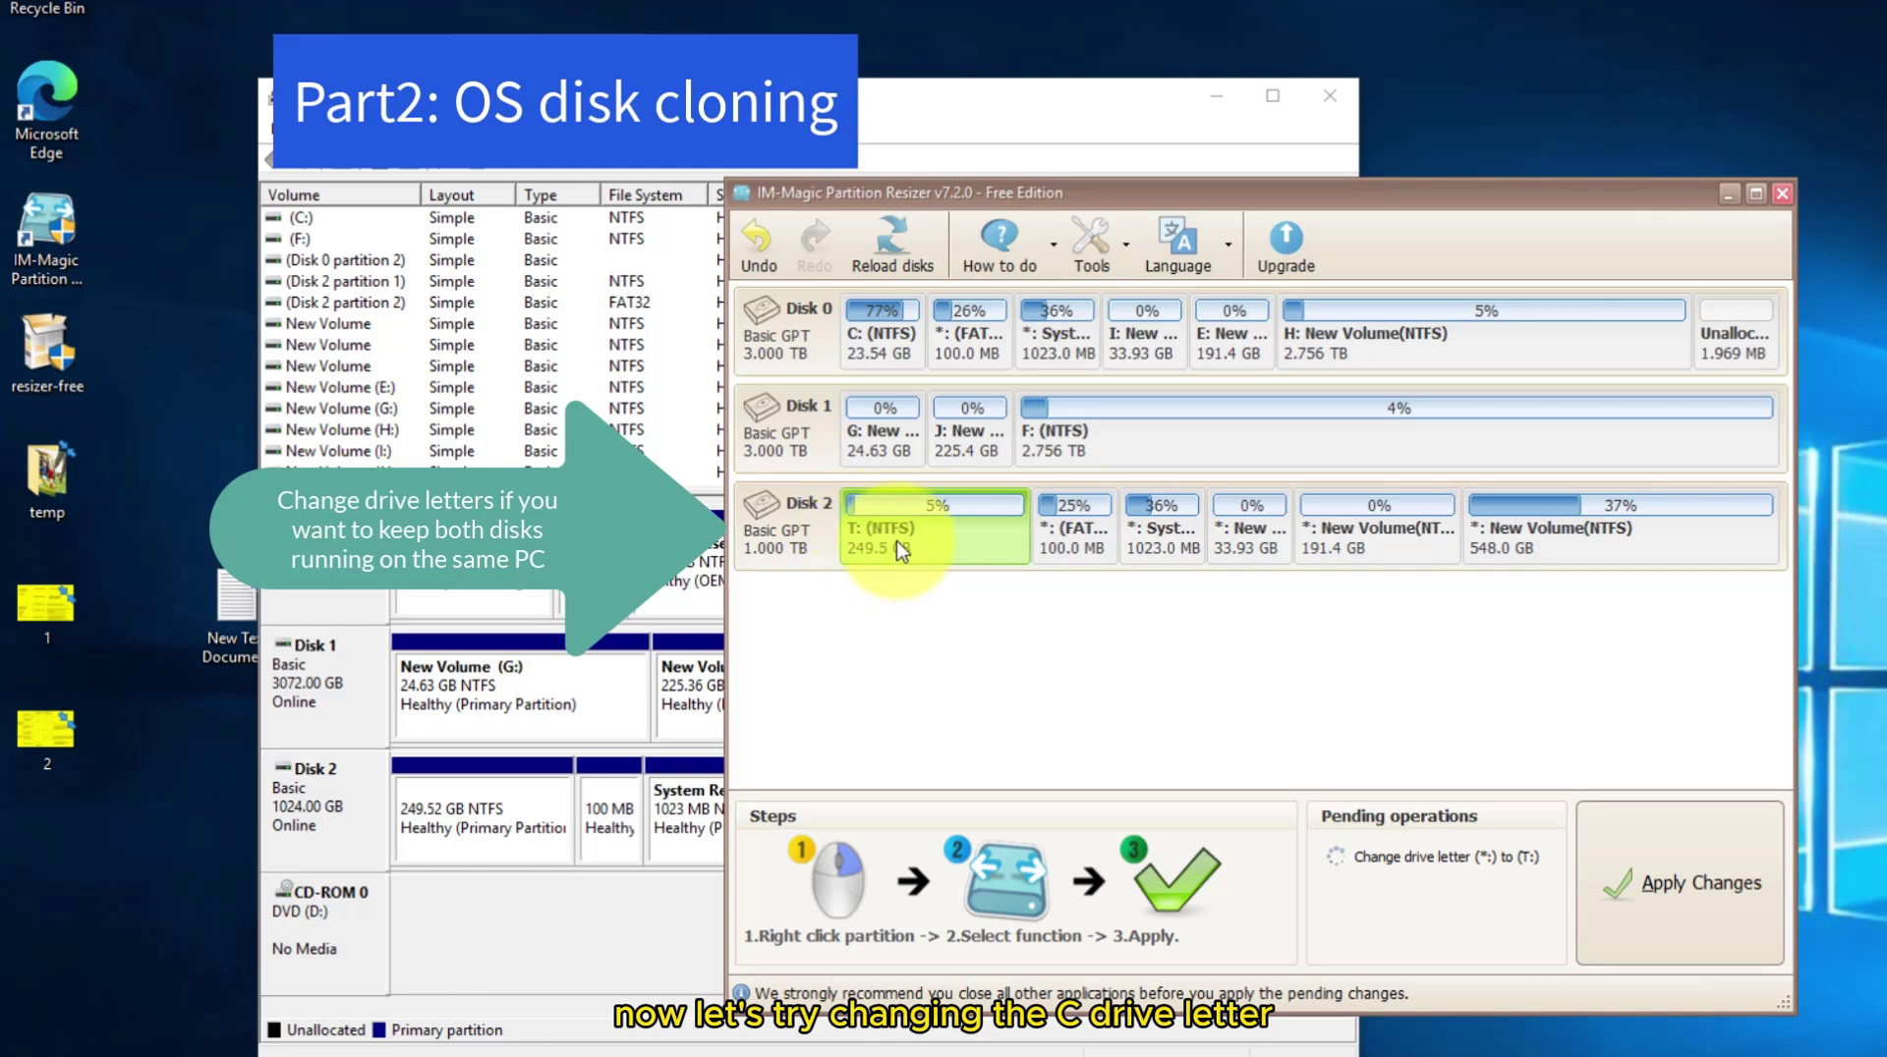
# Try to apply the pending drive letter change for the cloned system partition on Disk 2
pyautogui.click(1675, 885)
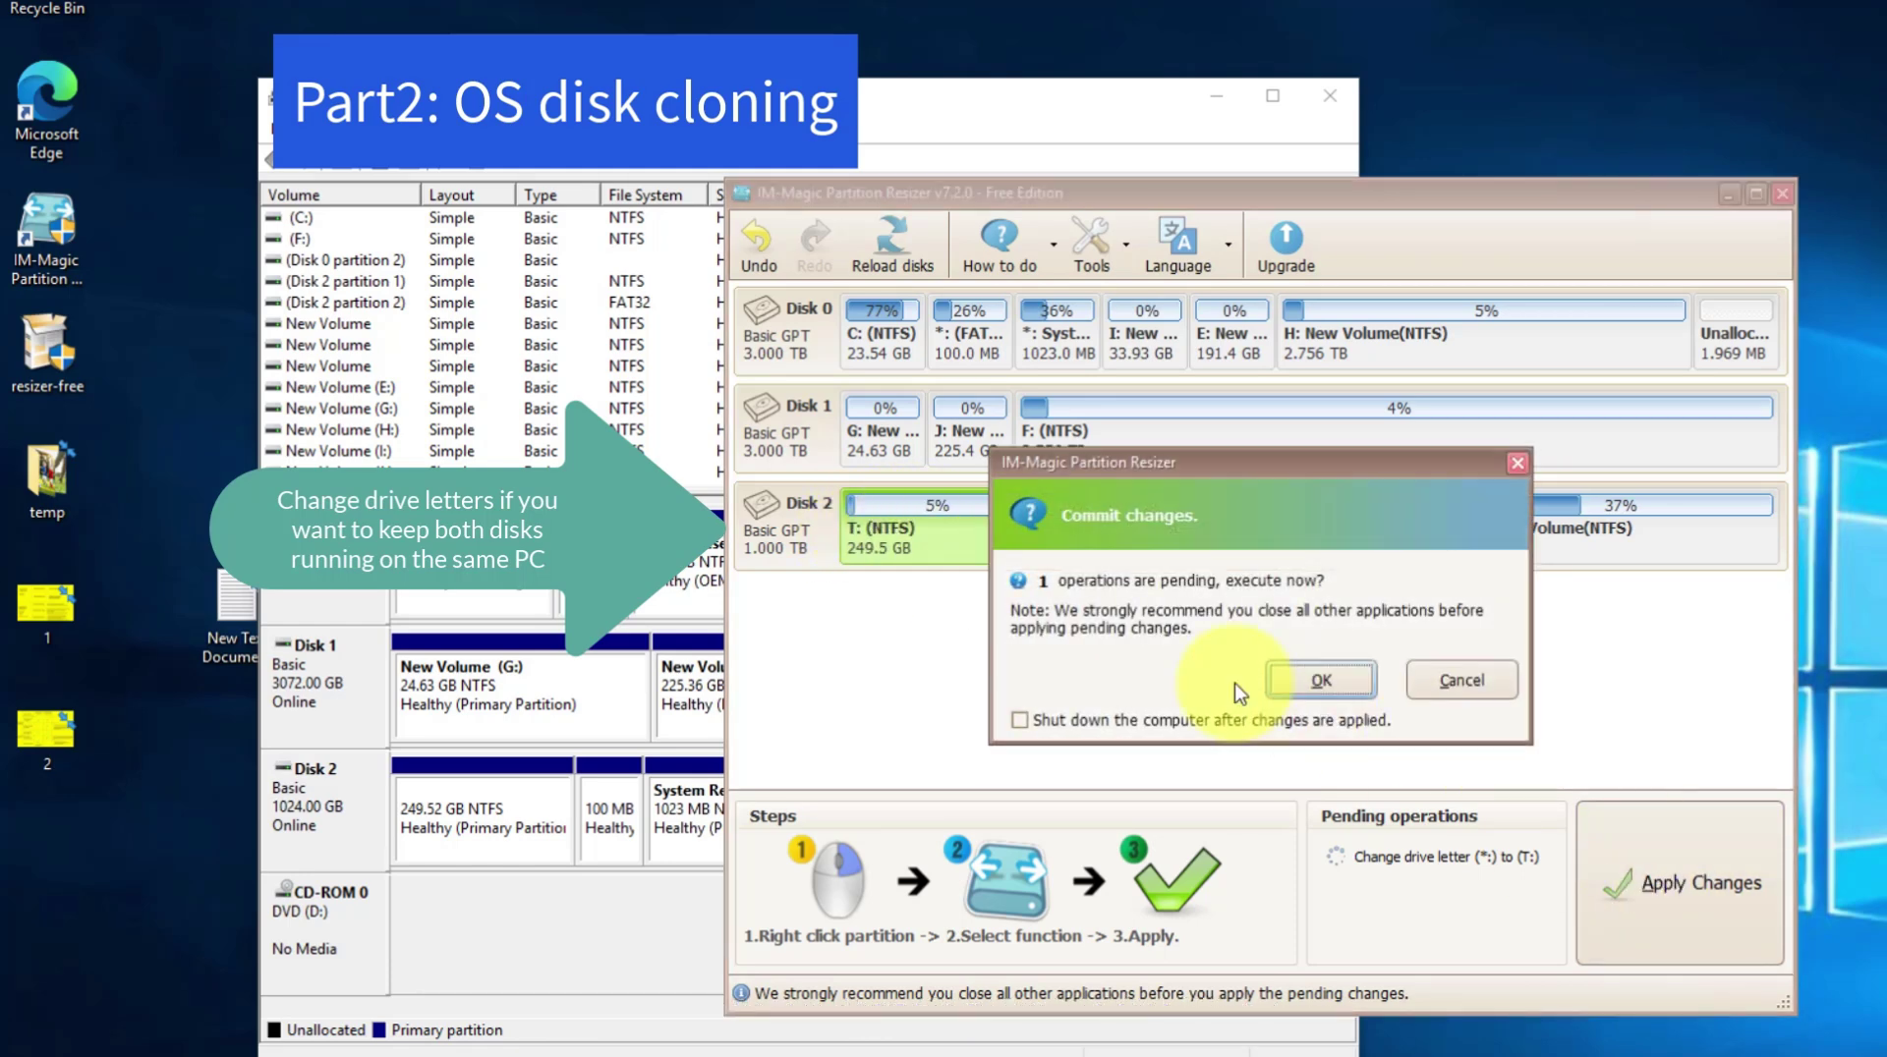
pyautogui.click(1320, 688)
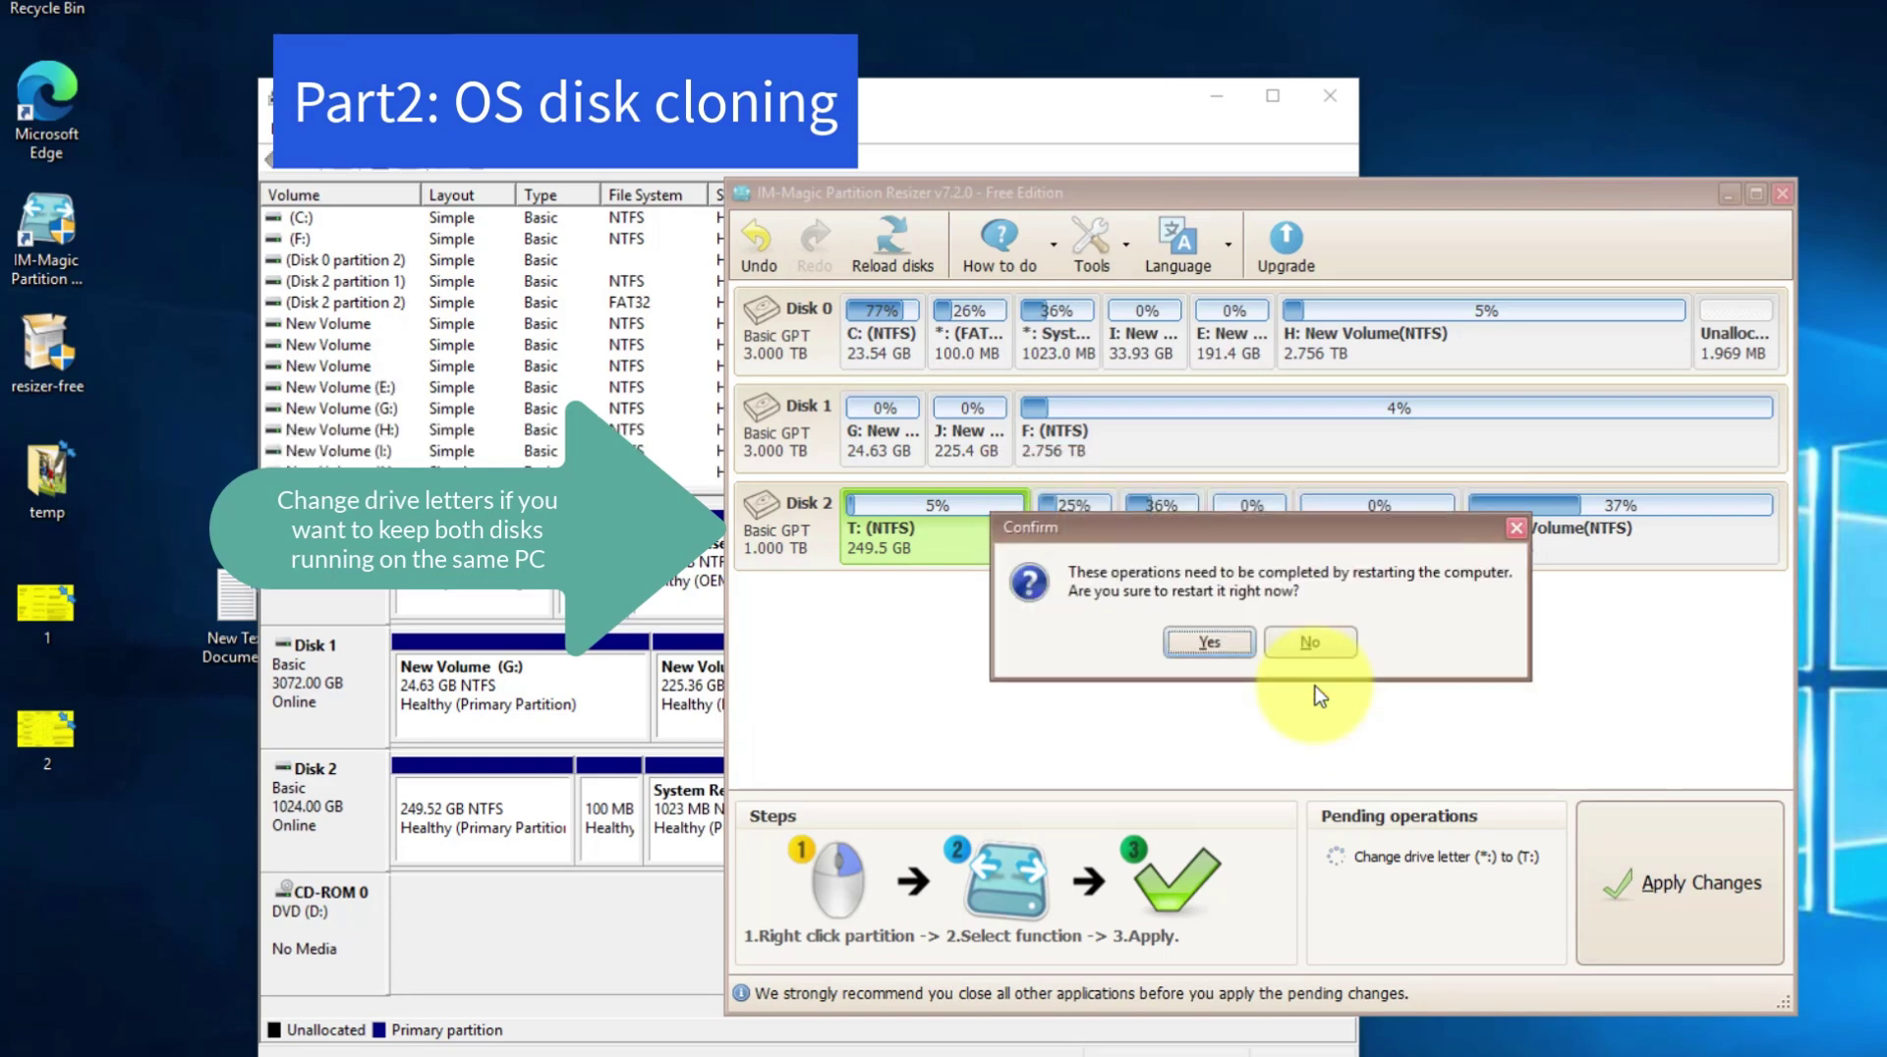
pyautogui.click(1221, 644)
# Assign drive letter S to the 191.4 GB partition on Disk 2
pyautogui.click(1372, 536)
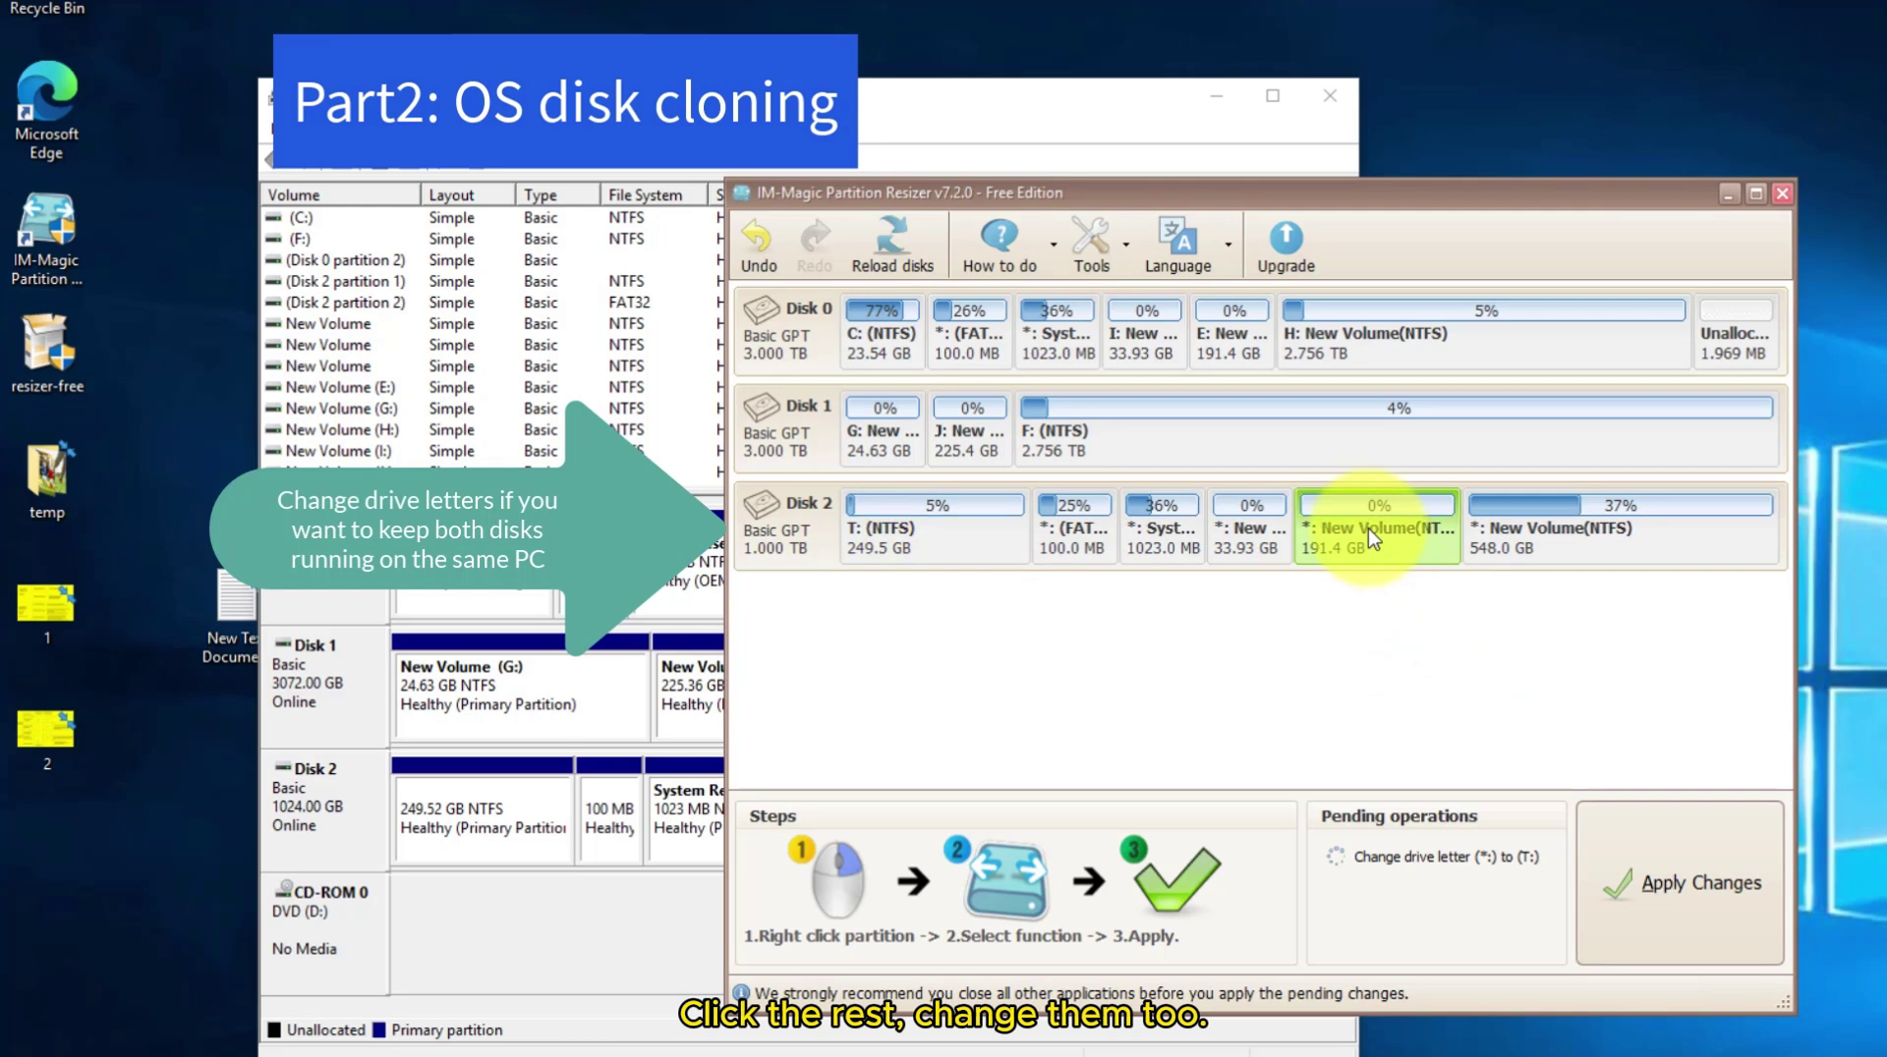
pyautogui.rightClick(1369, 531)
pyautogui.click(1460, 812)
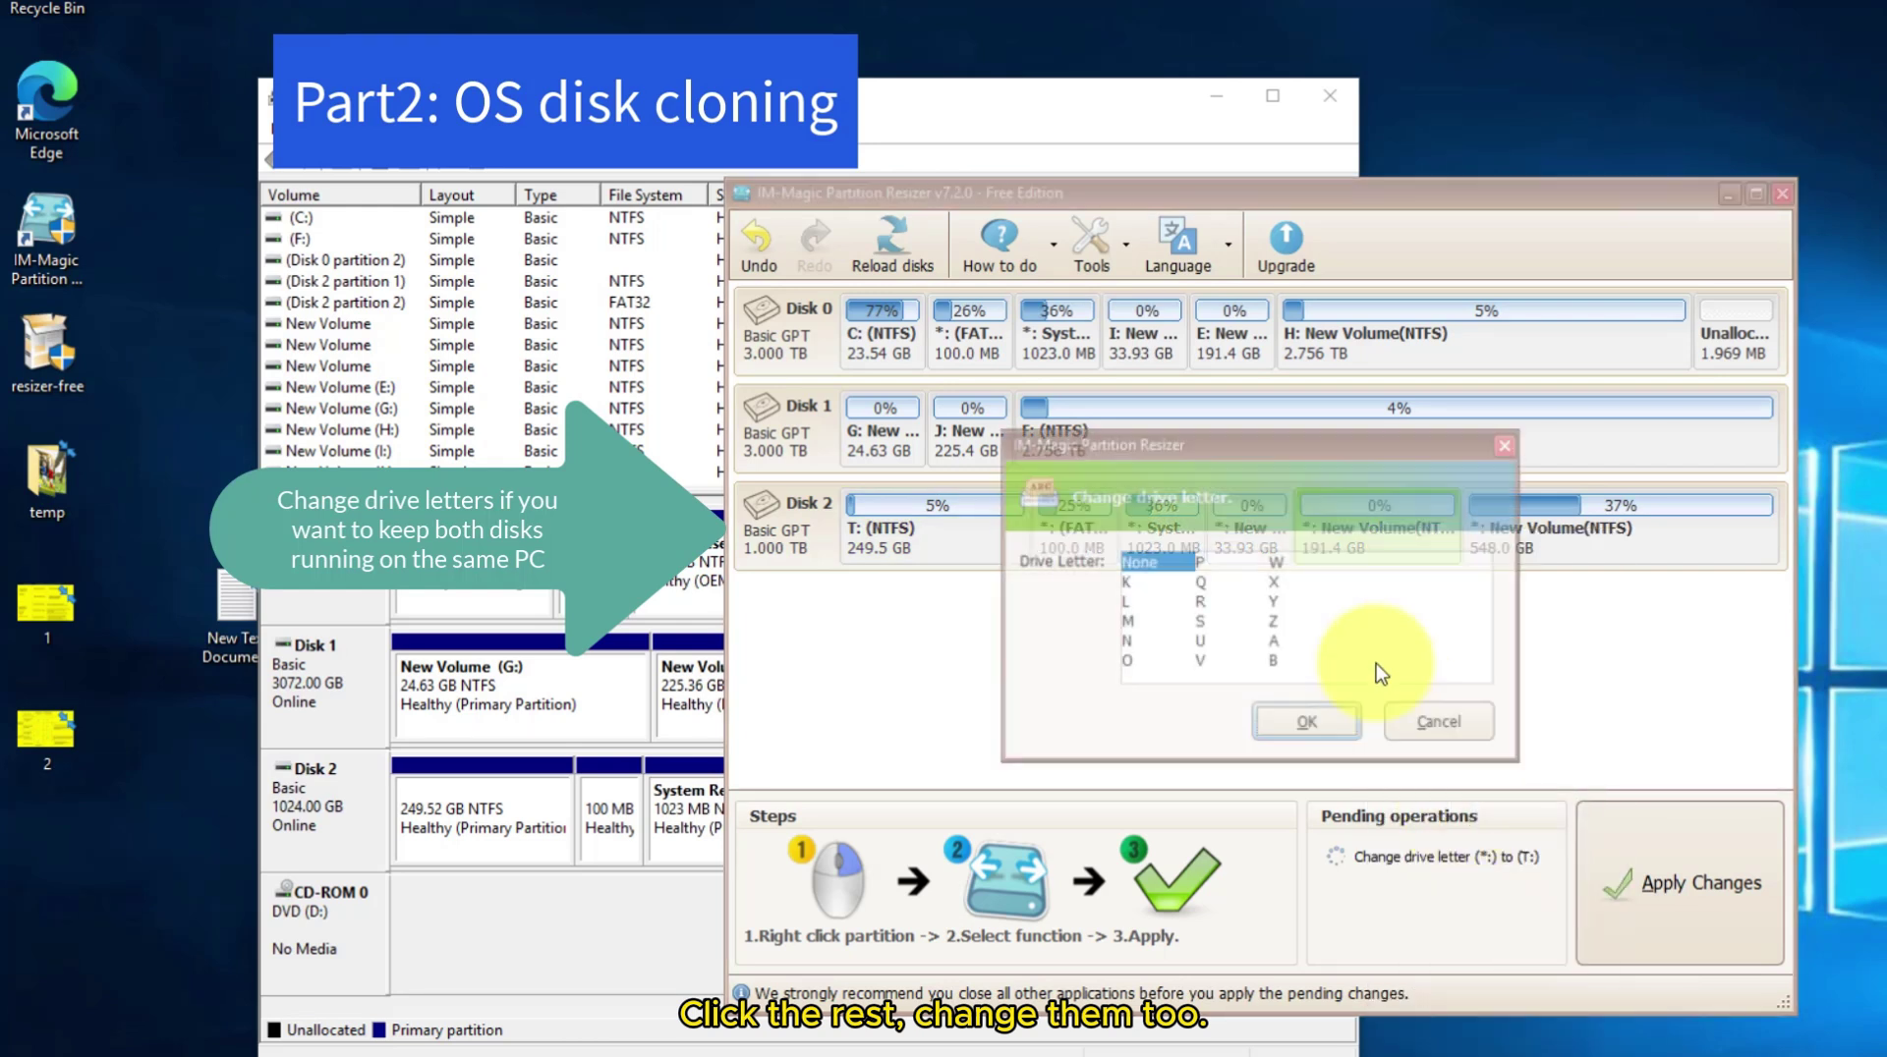
pyautogui.click(1201, 641)
pyautogui.click(1299, 724)
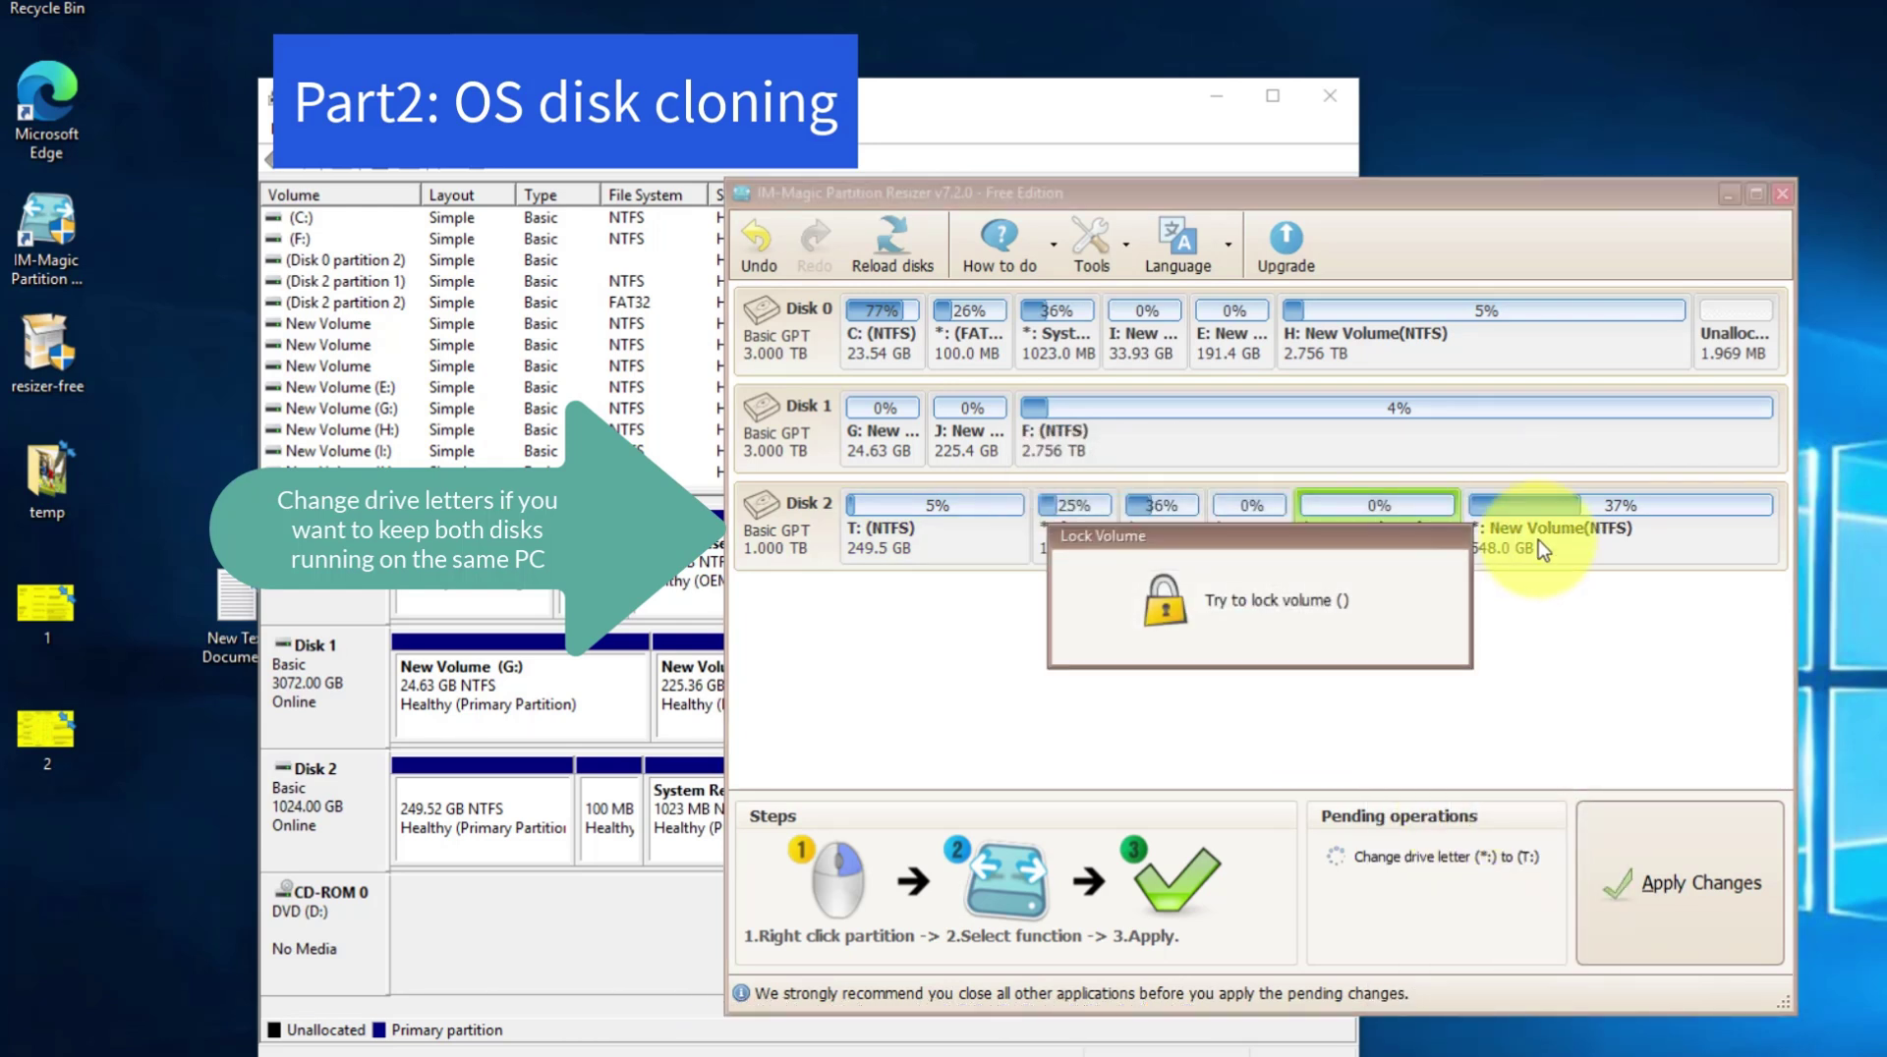
# Assign drive letter B to the 548 GB partition on Disk 2
pyautogui.click(1499, 535)
pyautogui.rightClick(1514, 536)
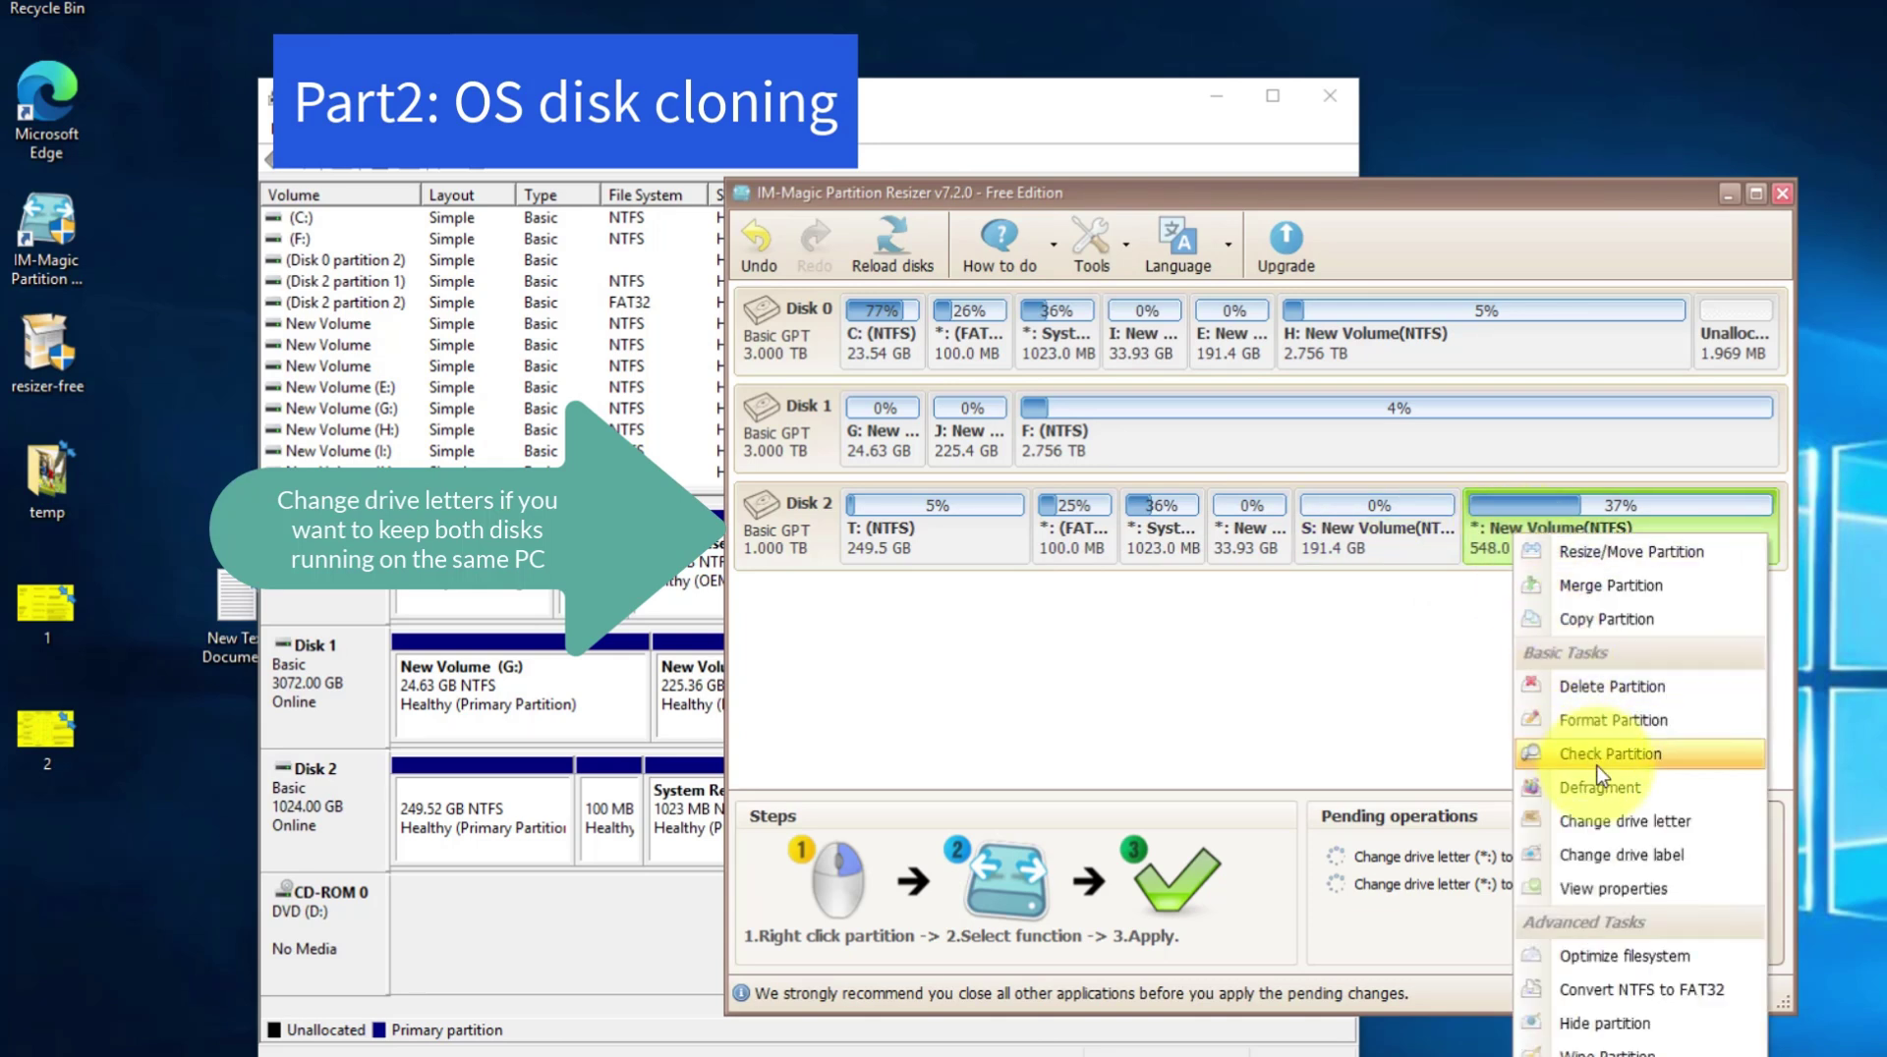
pyautogui.click(1621, 821)
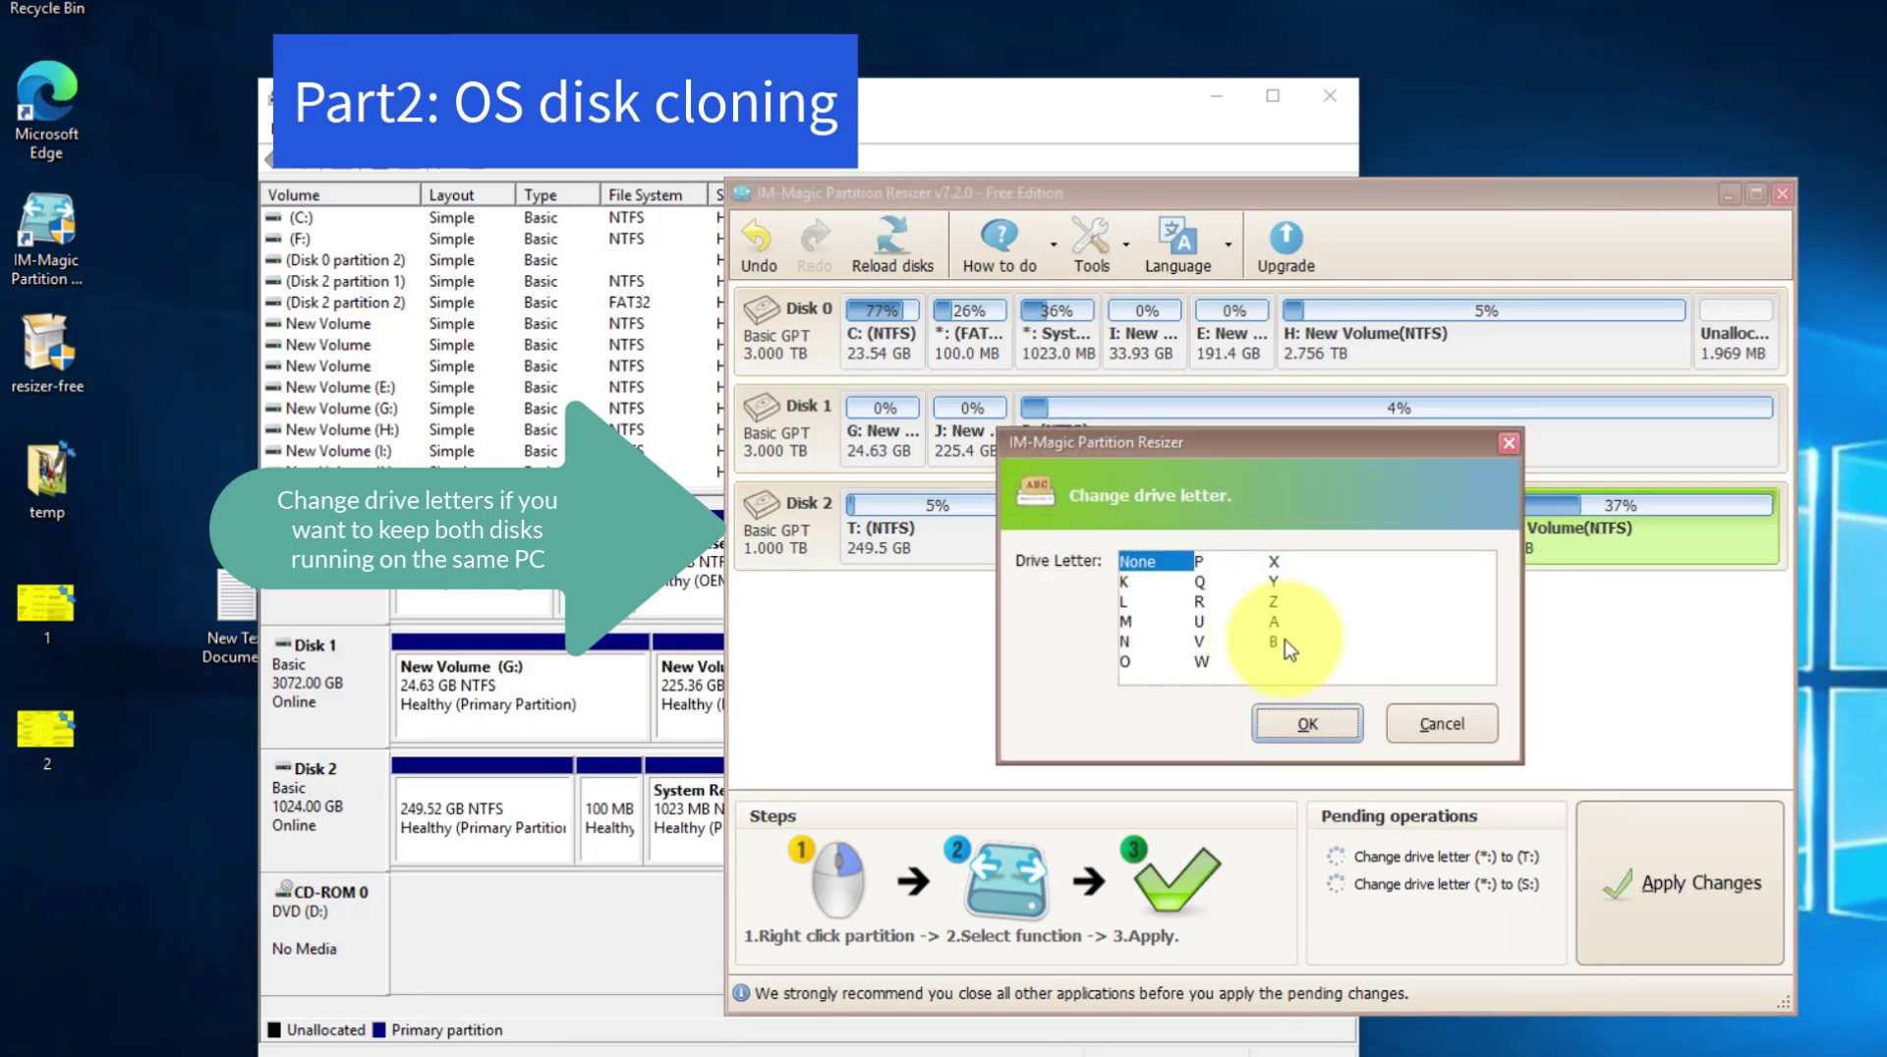
pyautogui.click(1285, 644)
pyautogui.click(1305, 724)
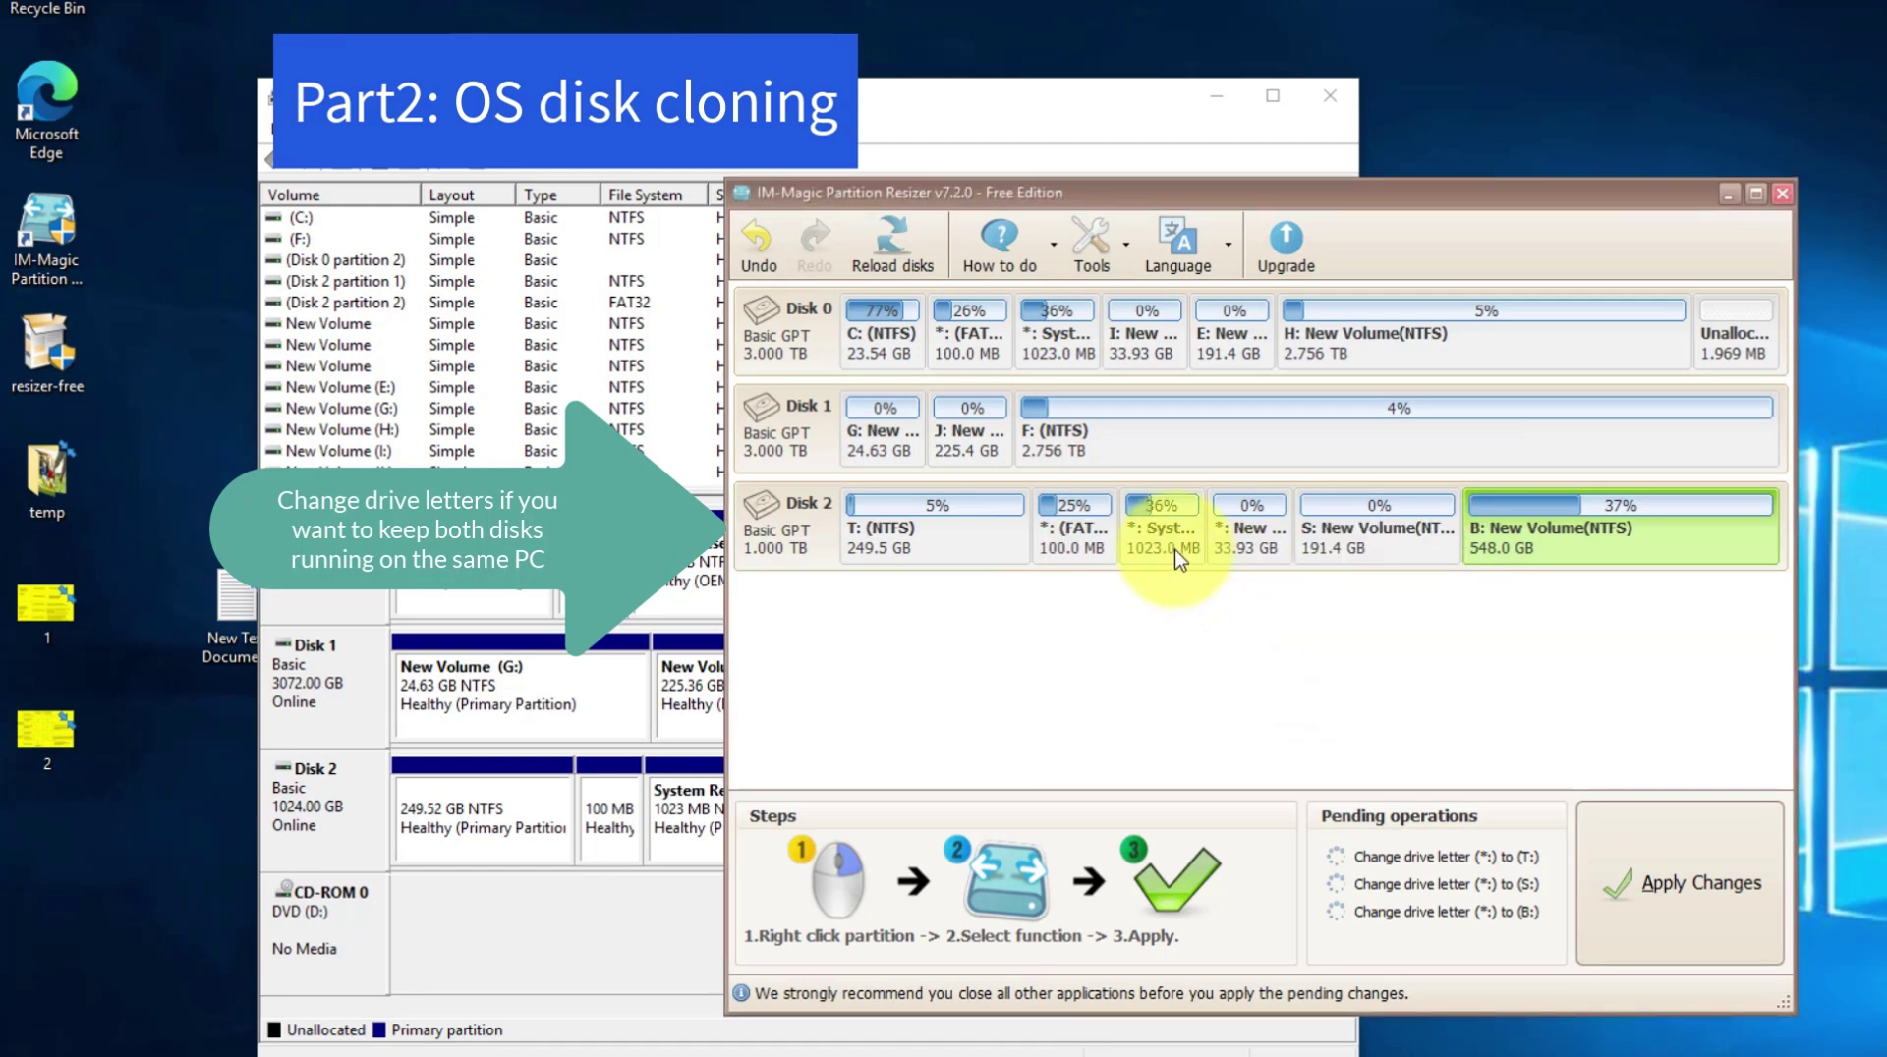
# Assign drive letter Z to the 33.93 GB partition on Disk 2
pyautogui.rightClick(1245, 535)
pyautogui.click(1344, 816)
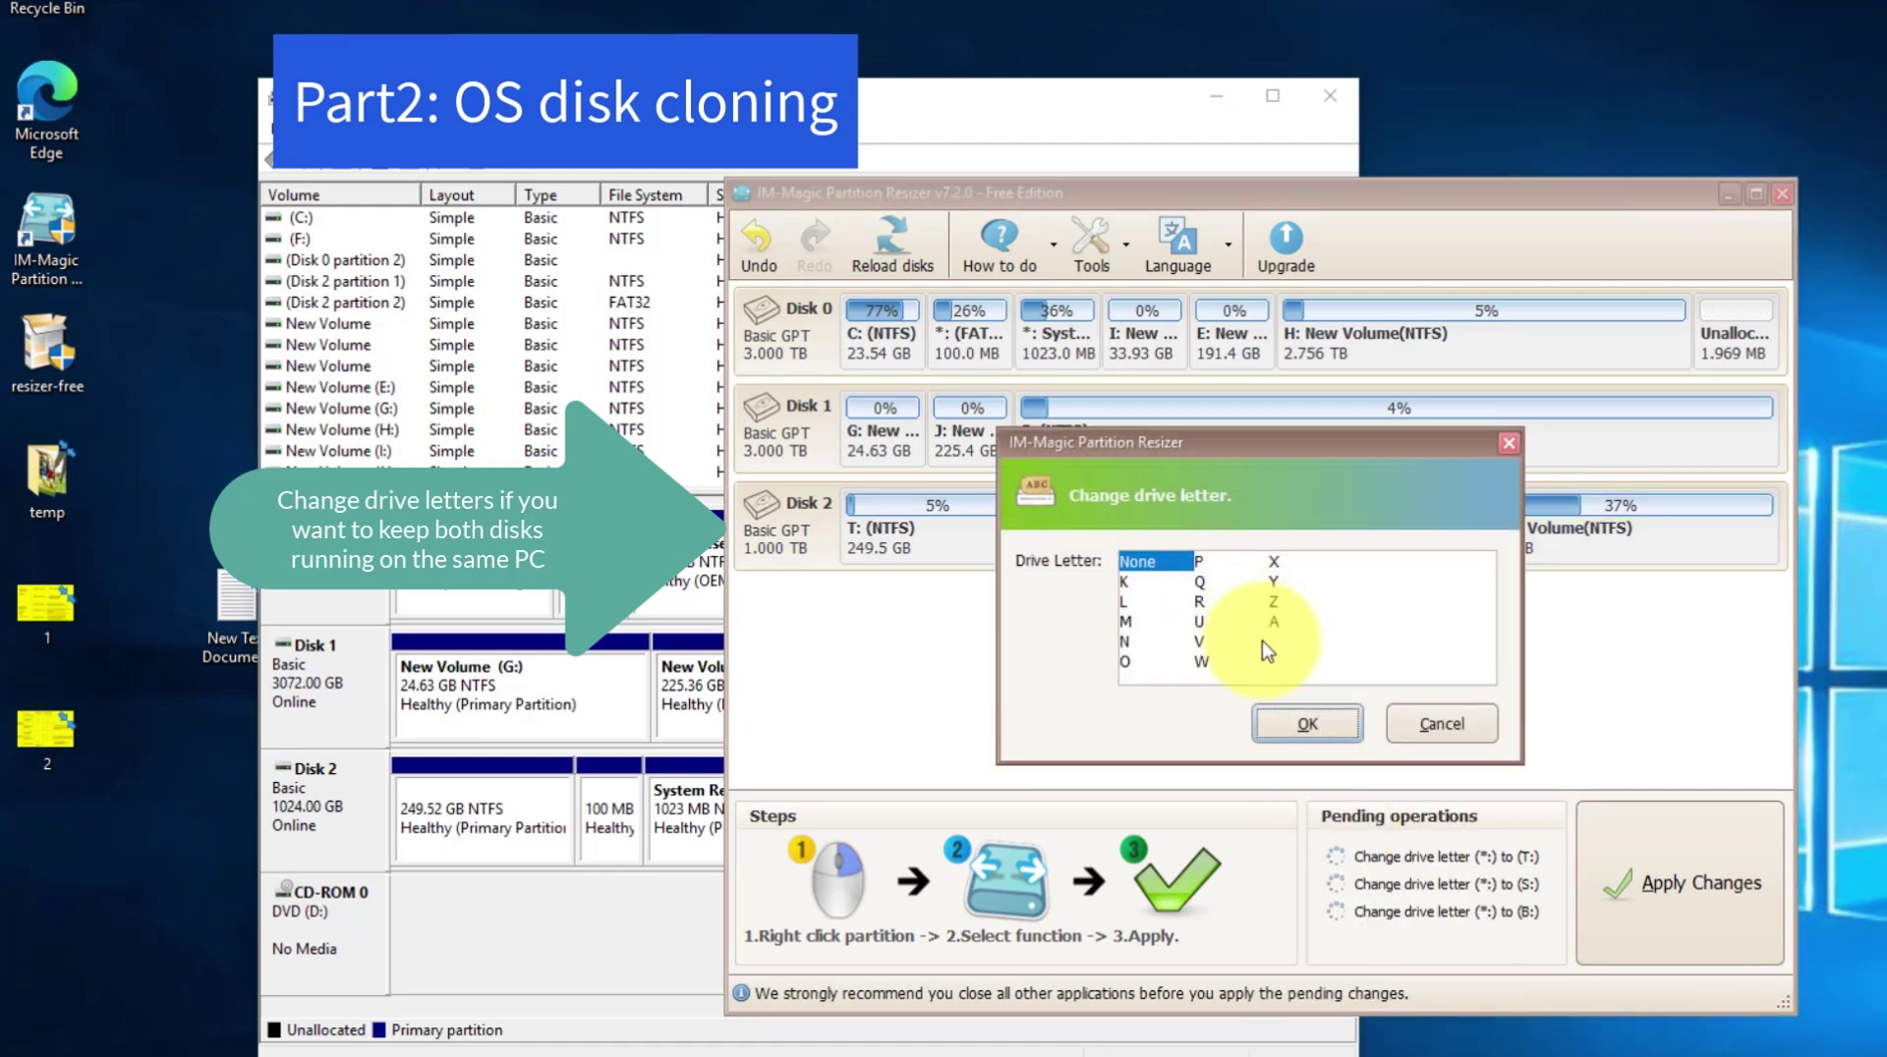
pyautogui.click(1272, 605)
pyautogui.click(1308, 724)
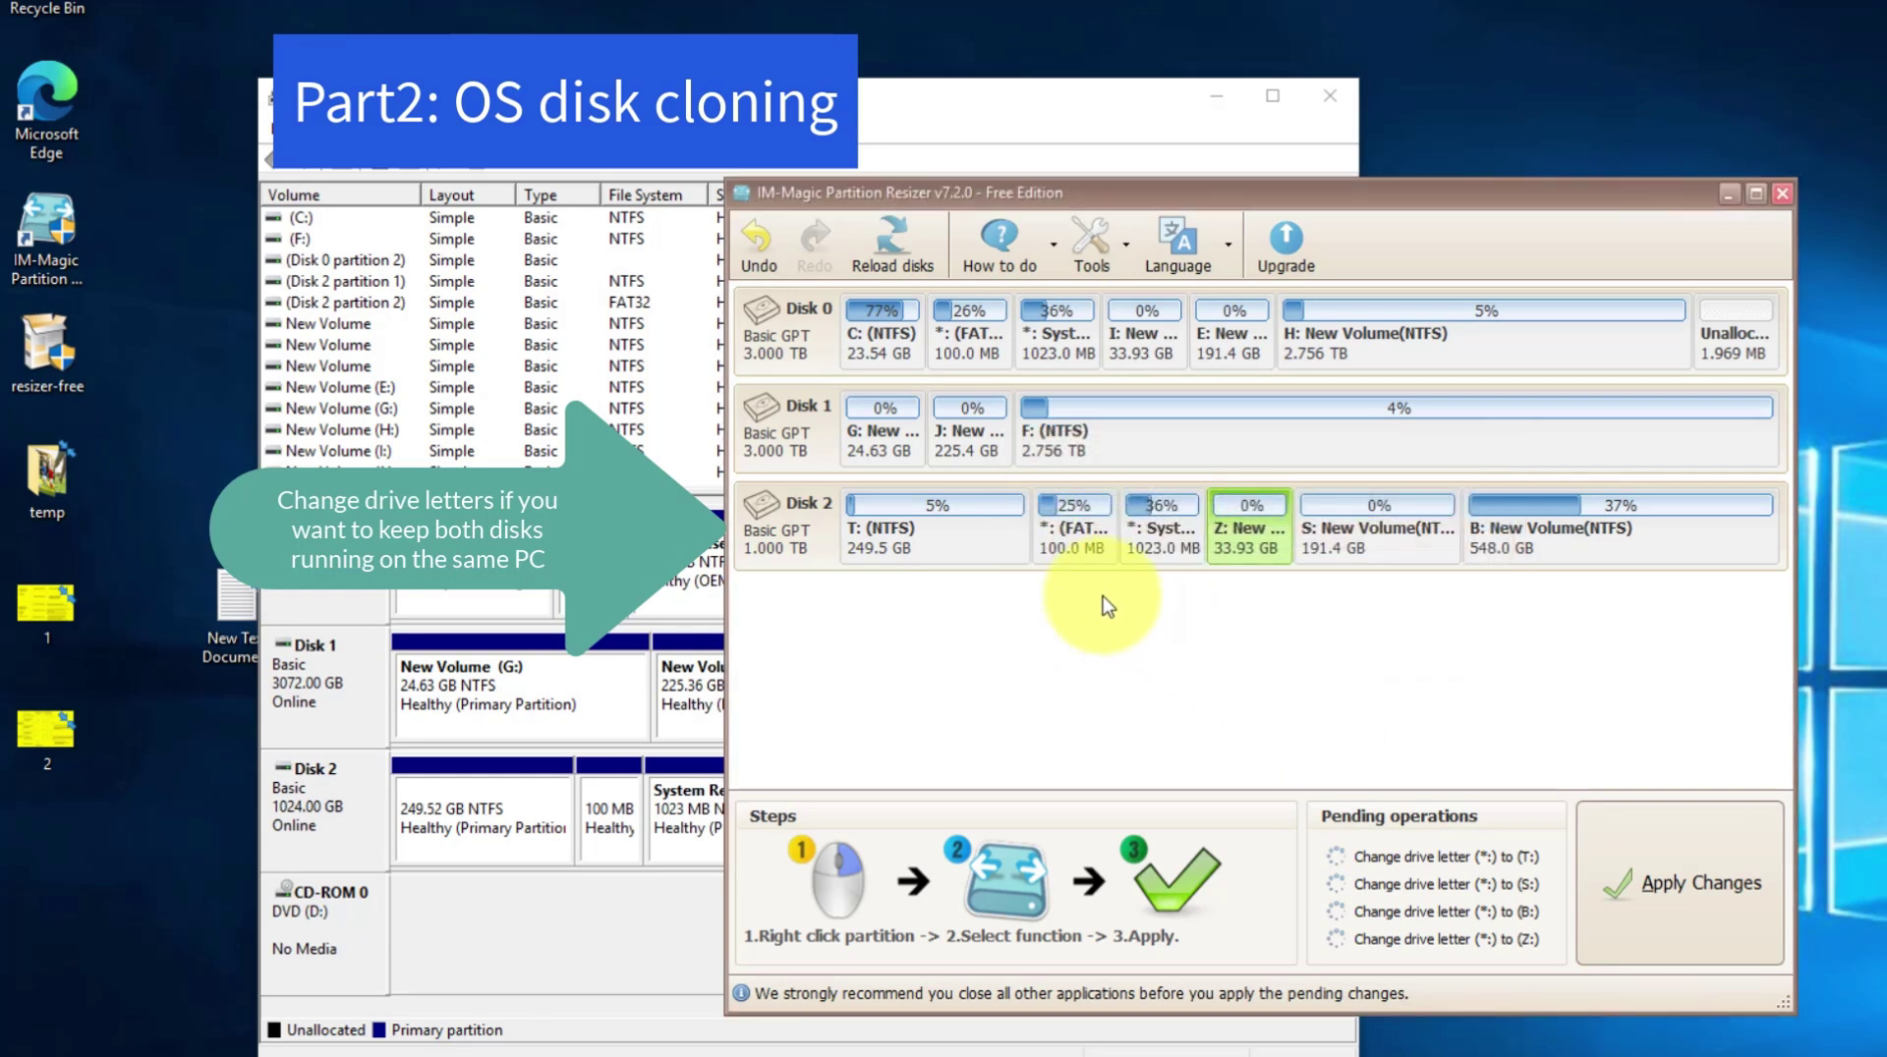
# Apply the four pending drive letter changes on Disk 2 and restart the computer to complete them
pyautogui.click(1671, 865)
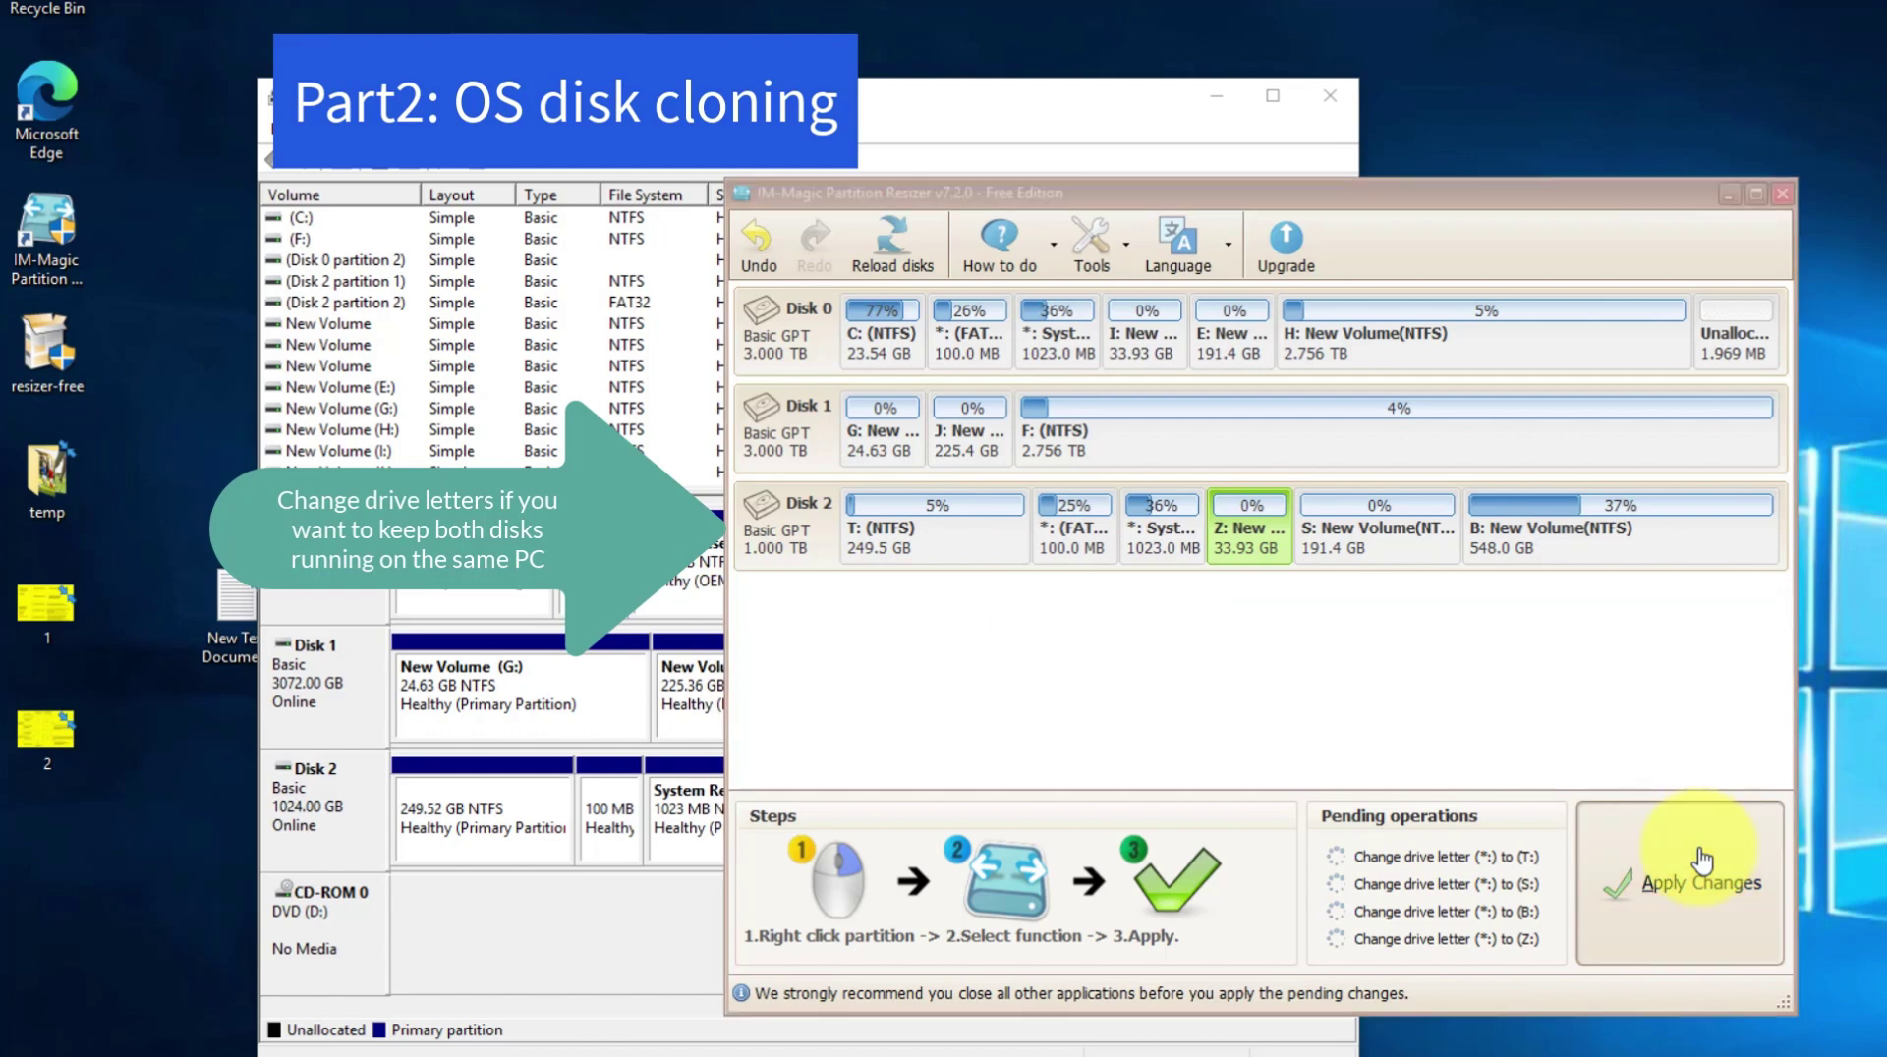
pyautogui.click(1307, 691)
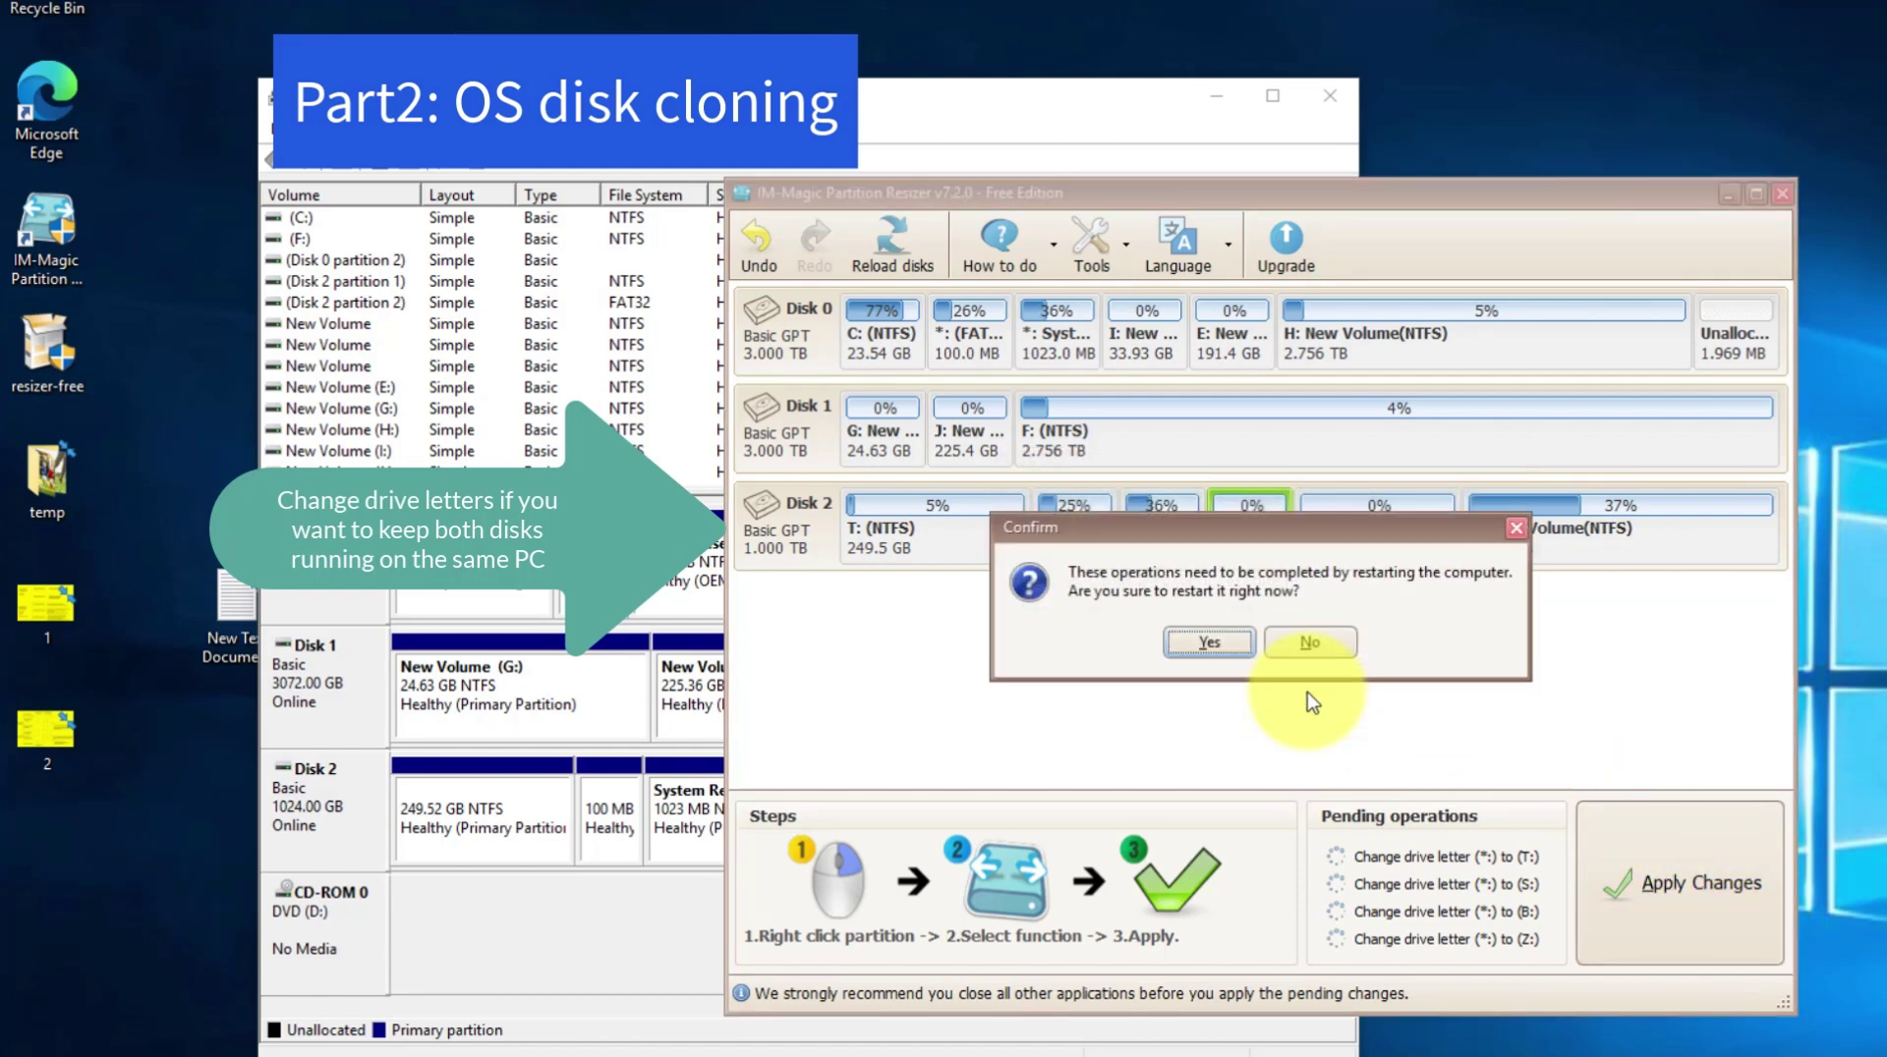
pyautogui.click(1201, 646)
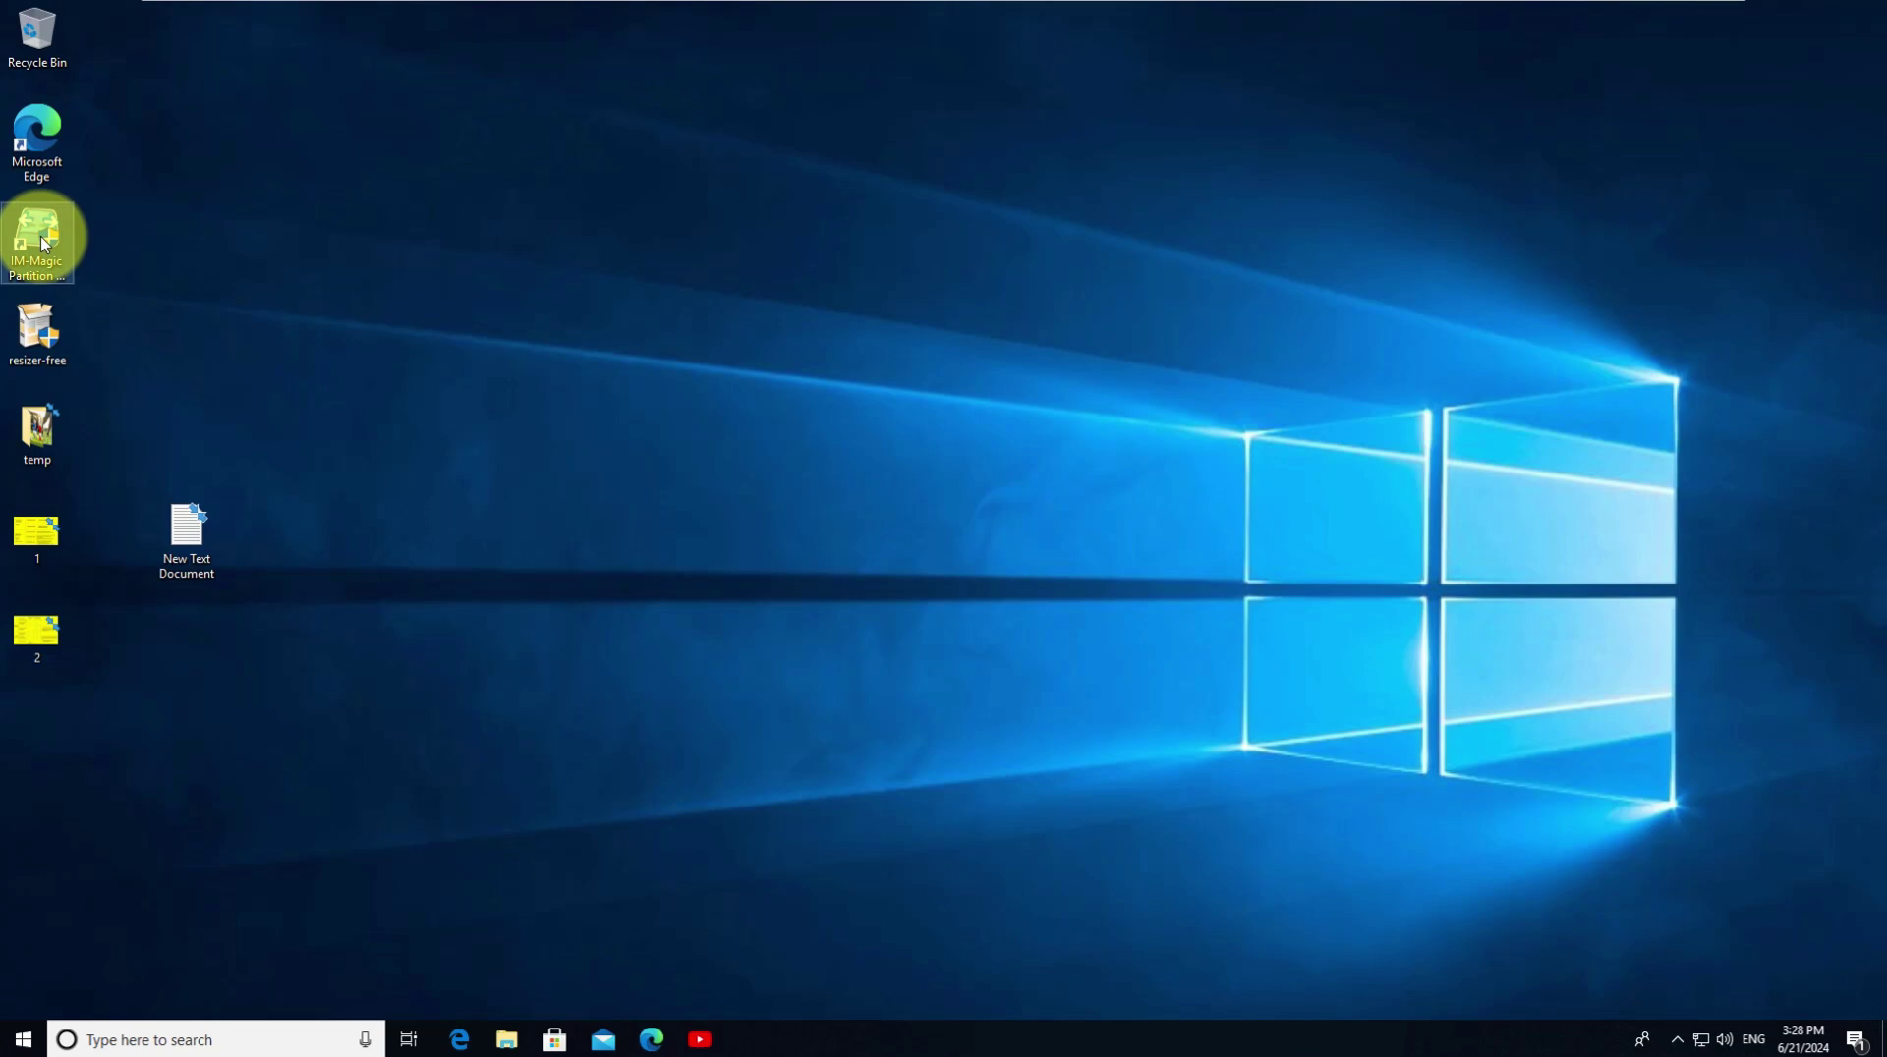
# Open Windows Disk Management, enlarge its window and check the drive letters of the cloned partitions on Disk 2
pyautogui.rightClick(18, 1052)
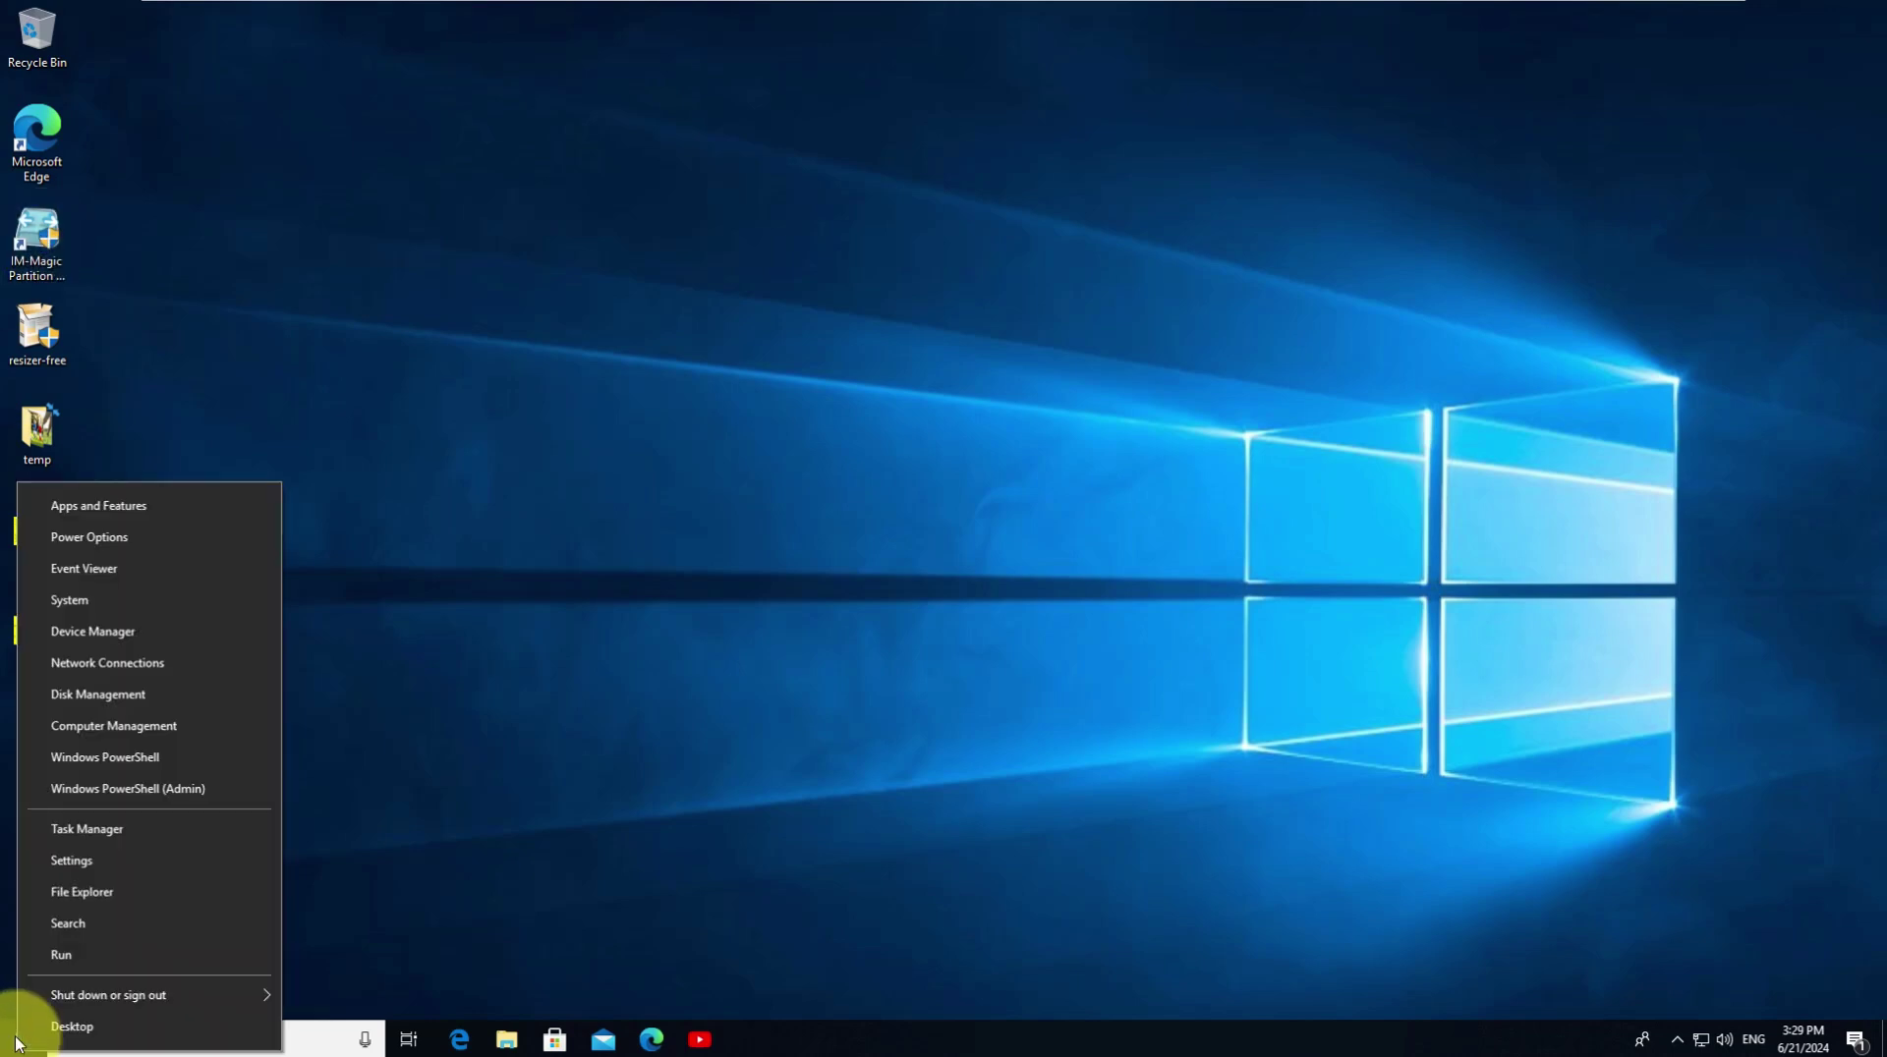
pyautogui.click(234, 692)
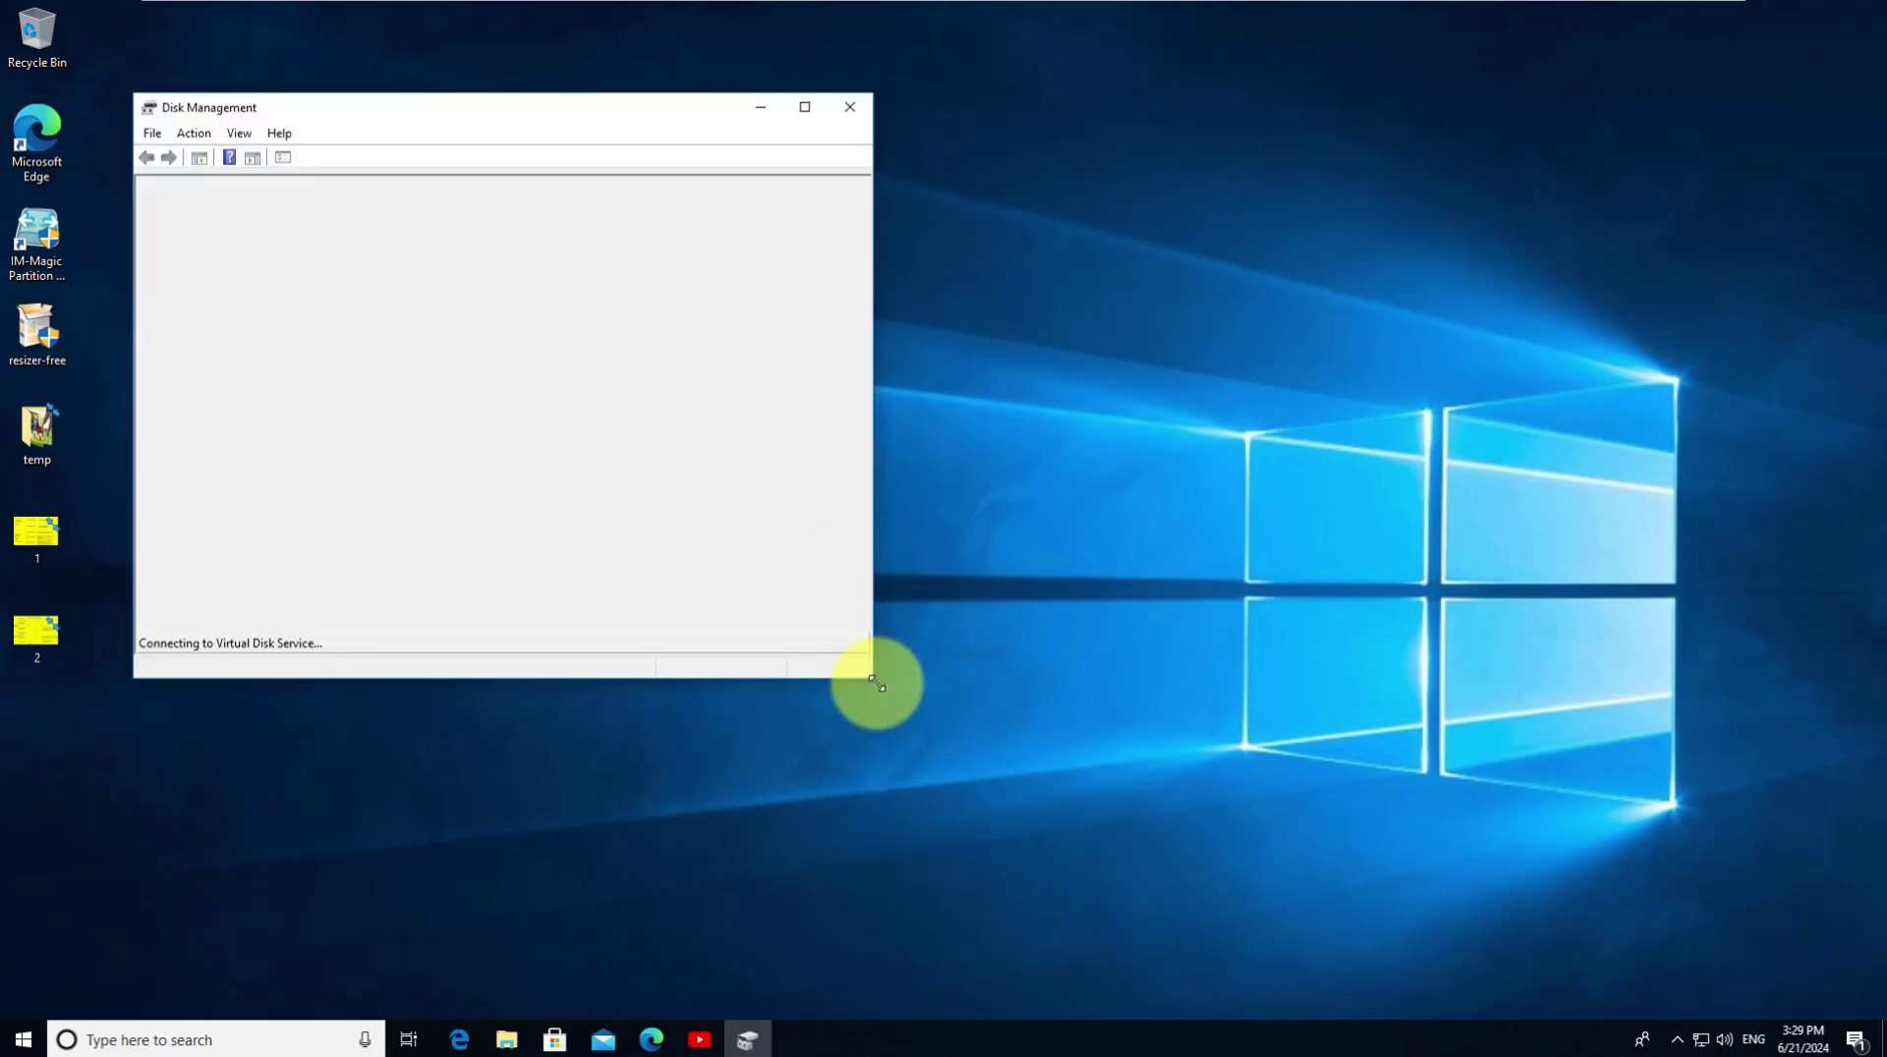
pyautogui.moveTo(874, 682); pyautogui.dragTo(1028, 692)
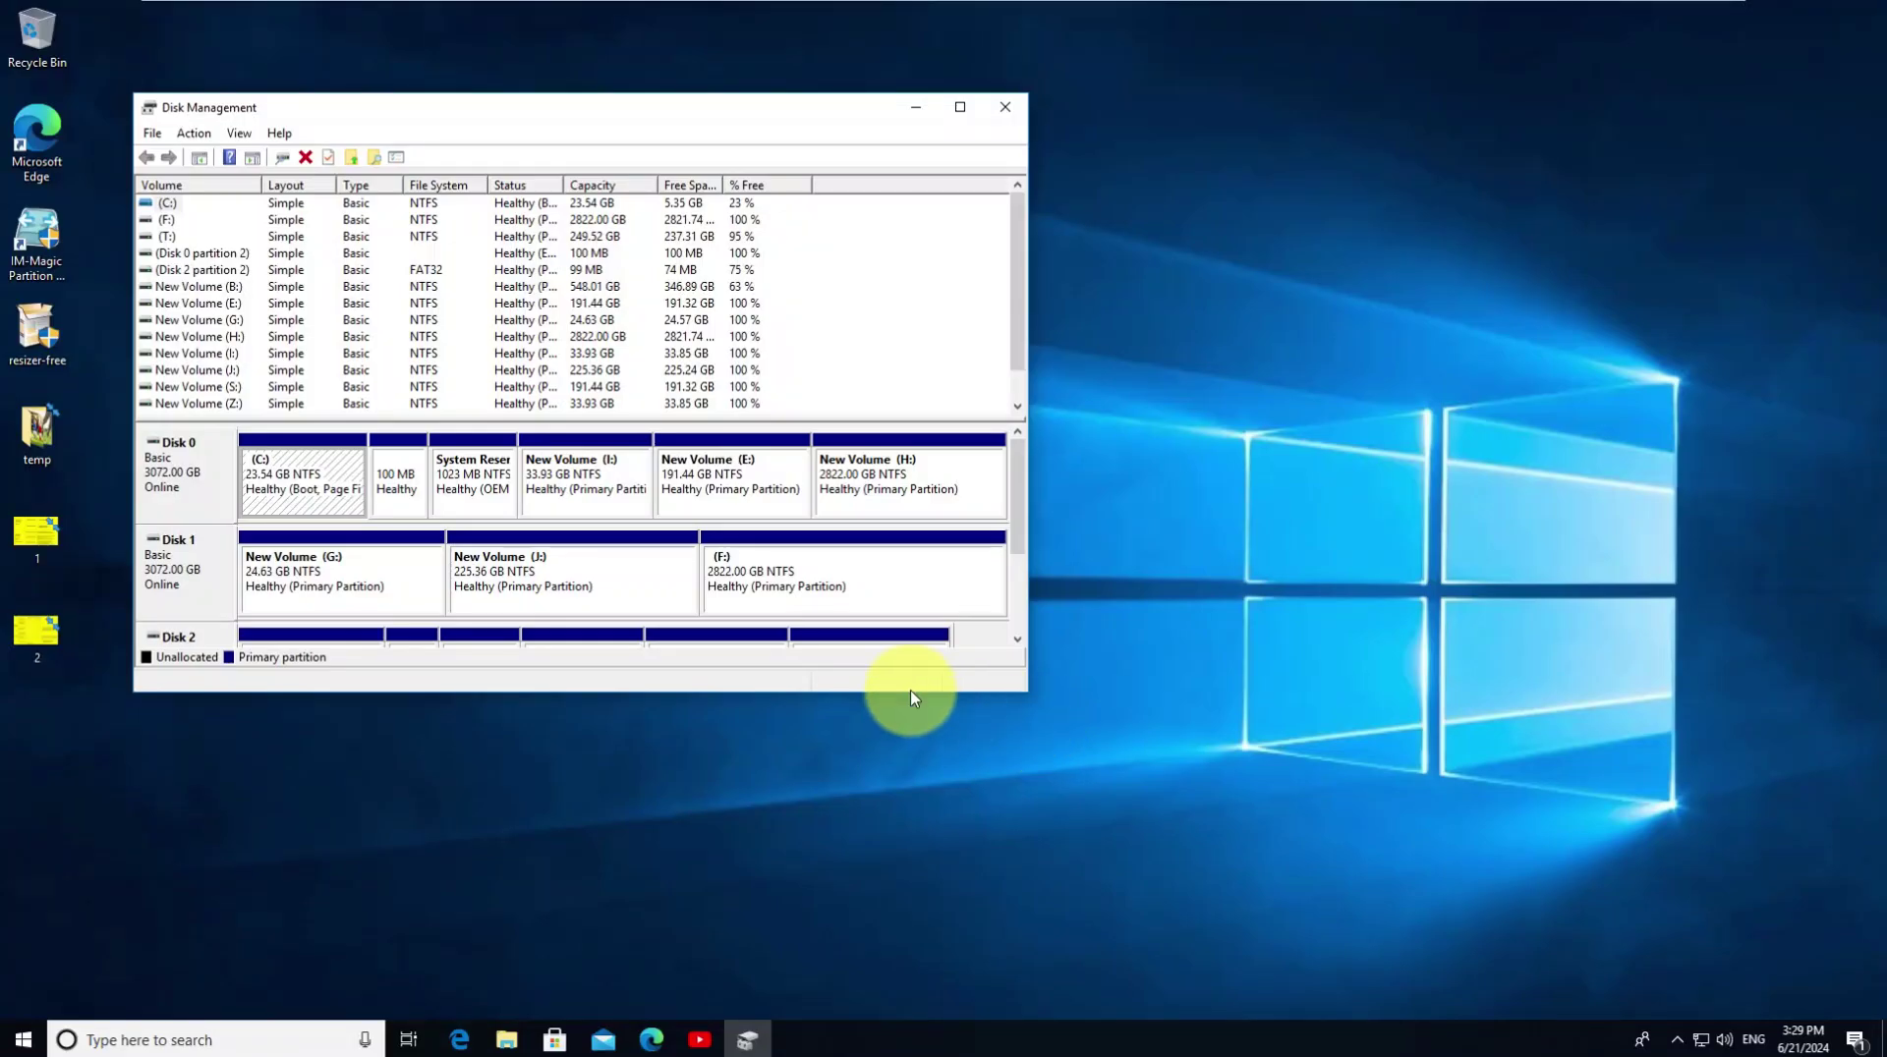
pyautogui.moveTo(1028, 693); pyautogui.dragTo(1039, 868)
pyautogui.click(280, 666)
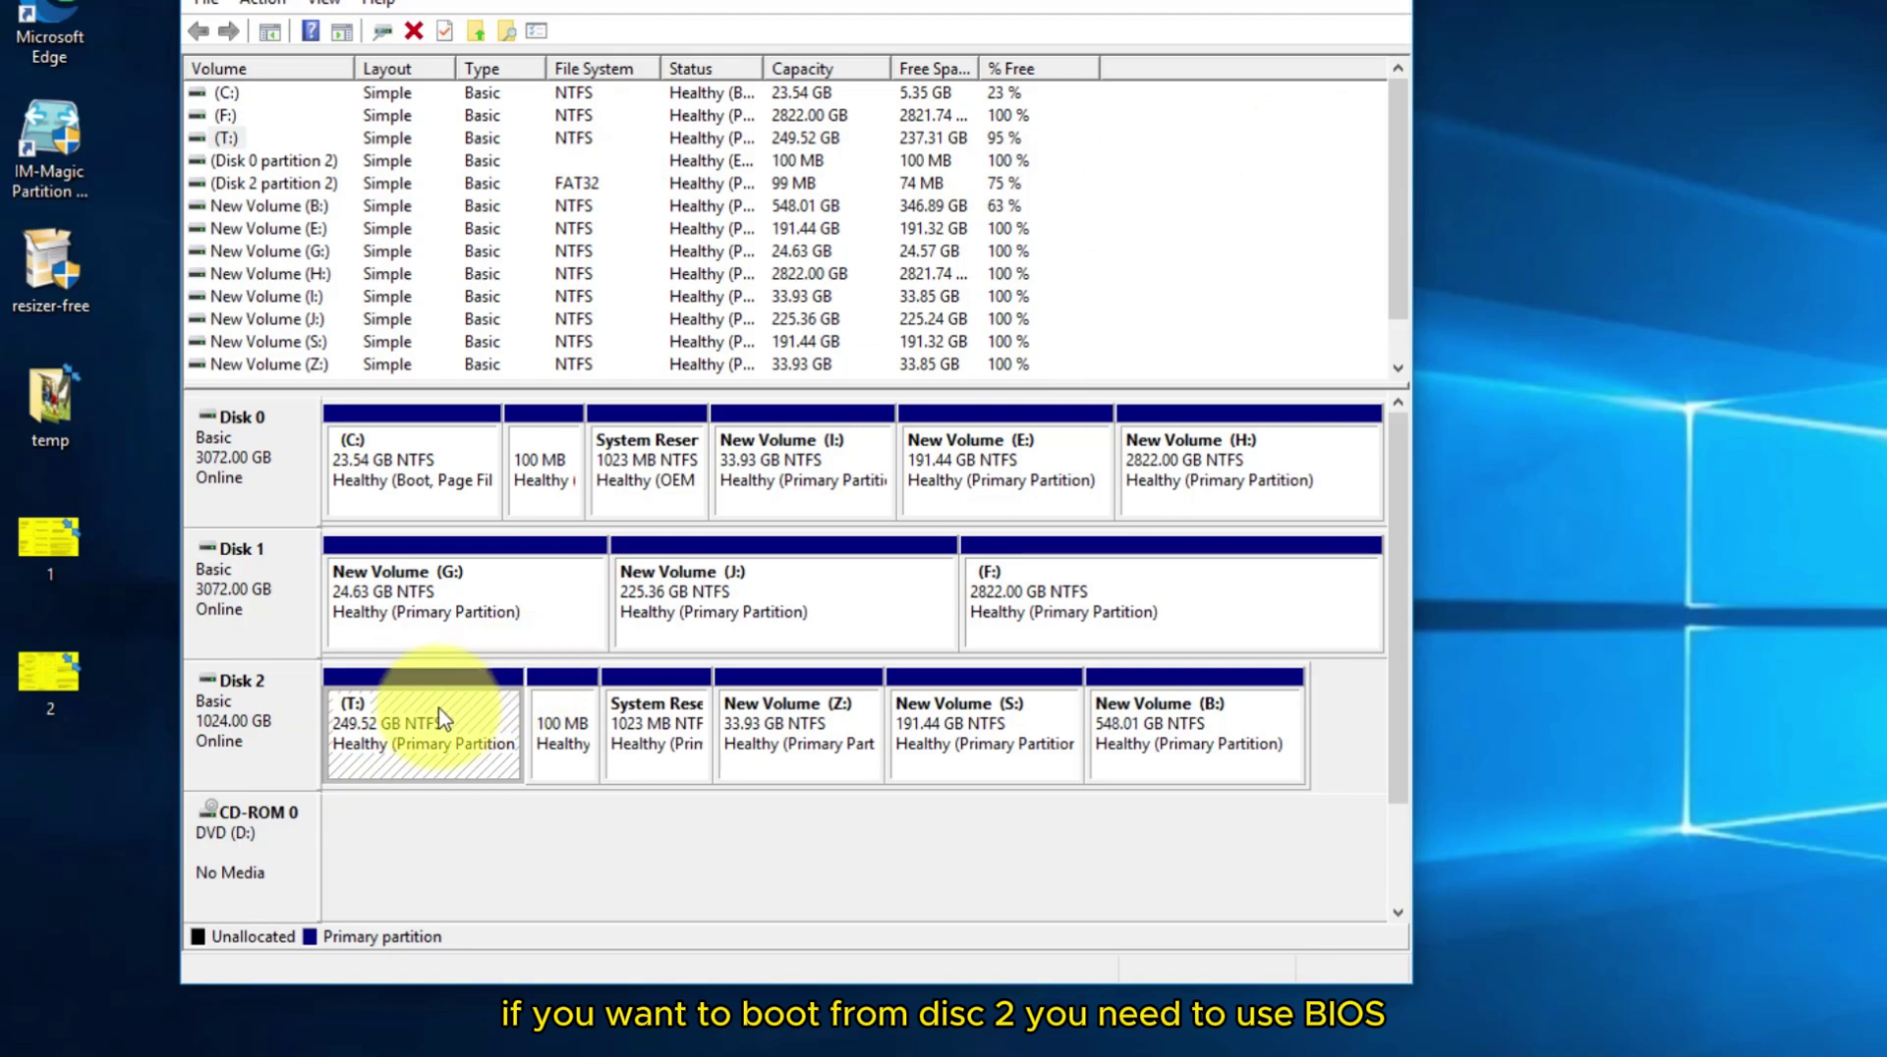
pyautogui.click(440, 747)
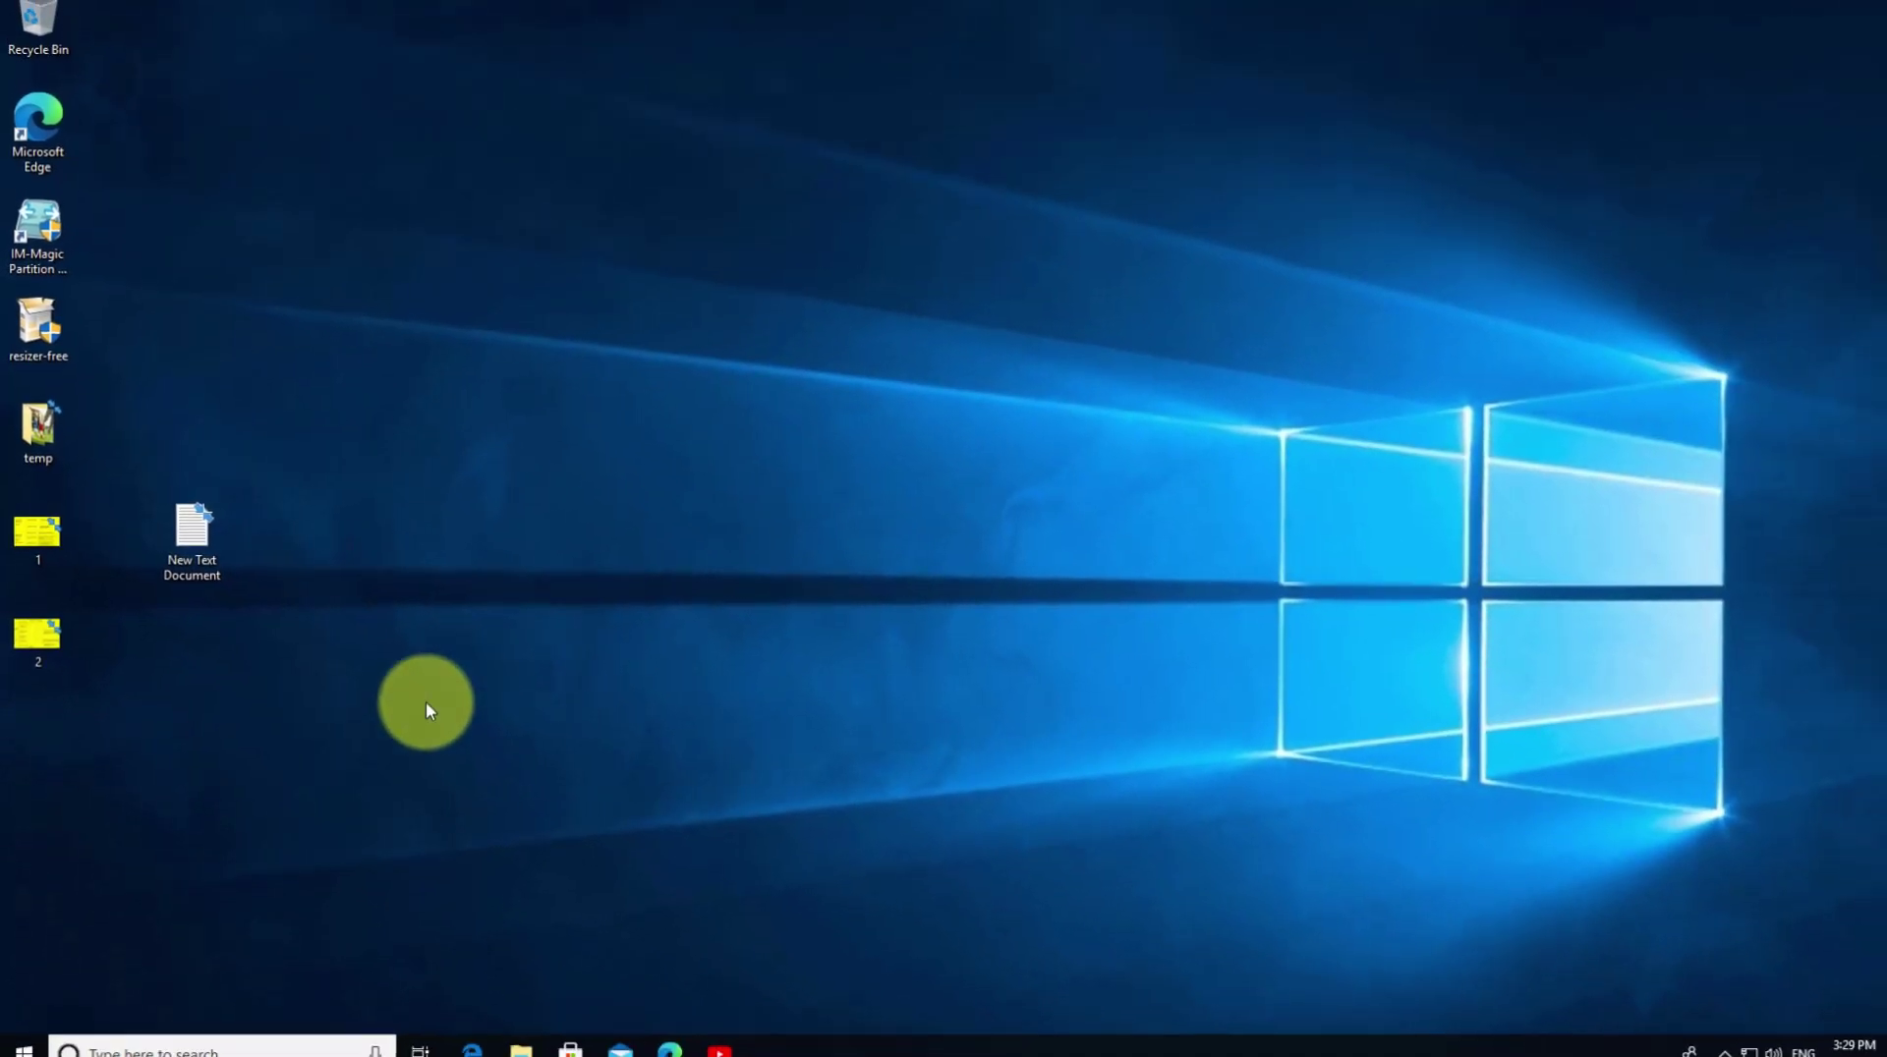
# Restart into the Boot Manager and boot from EFI VMware Virtual SCSI Hard Drive (2.0)
pyautogui.click(24, 1045)
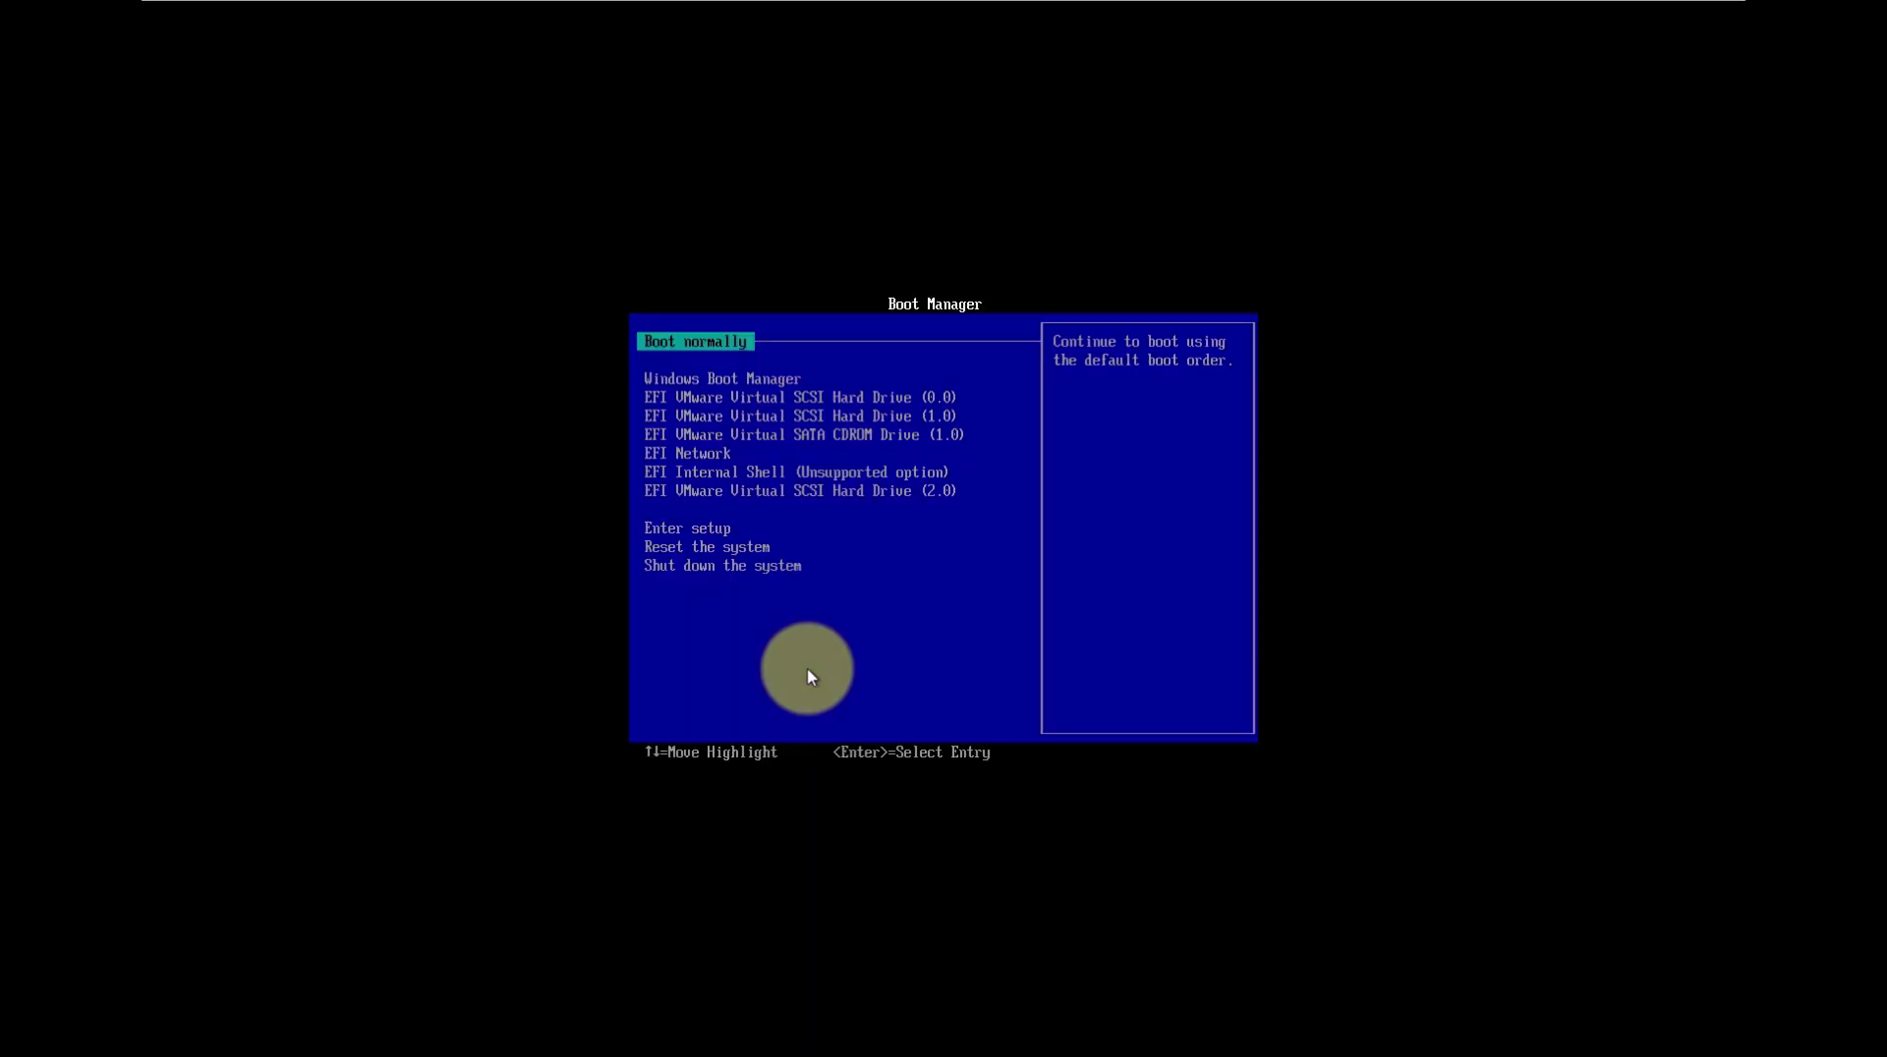
pyautogui.press('Down')
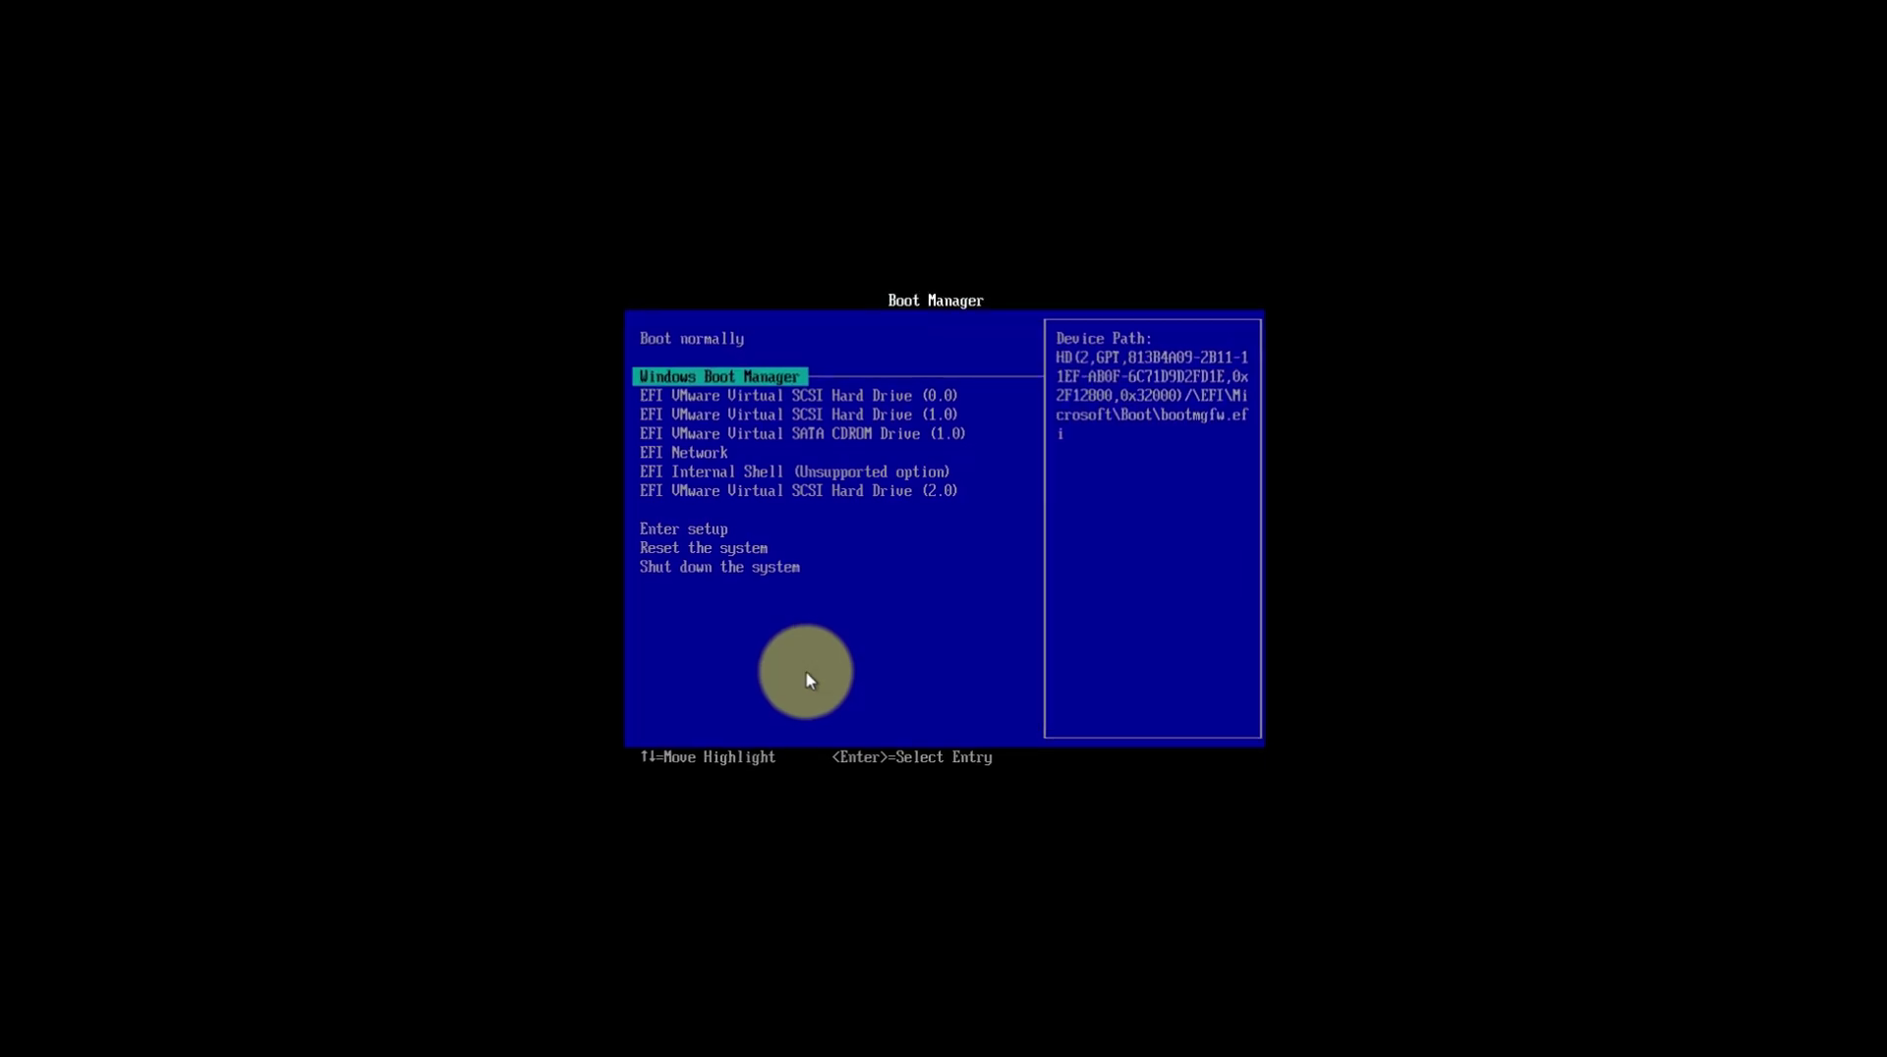
pyautogui.press('Down')
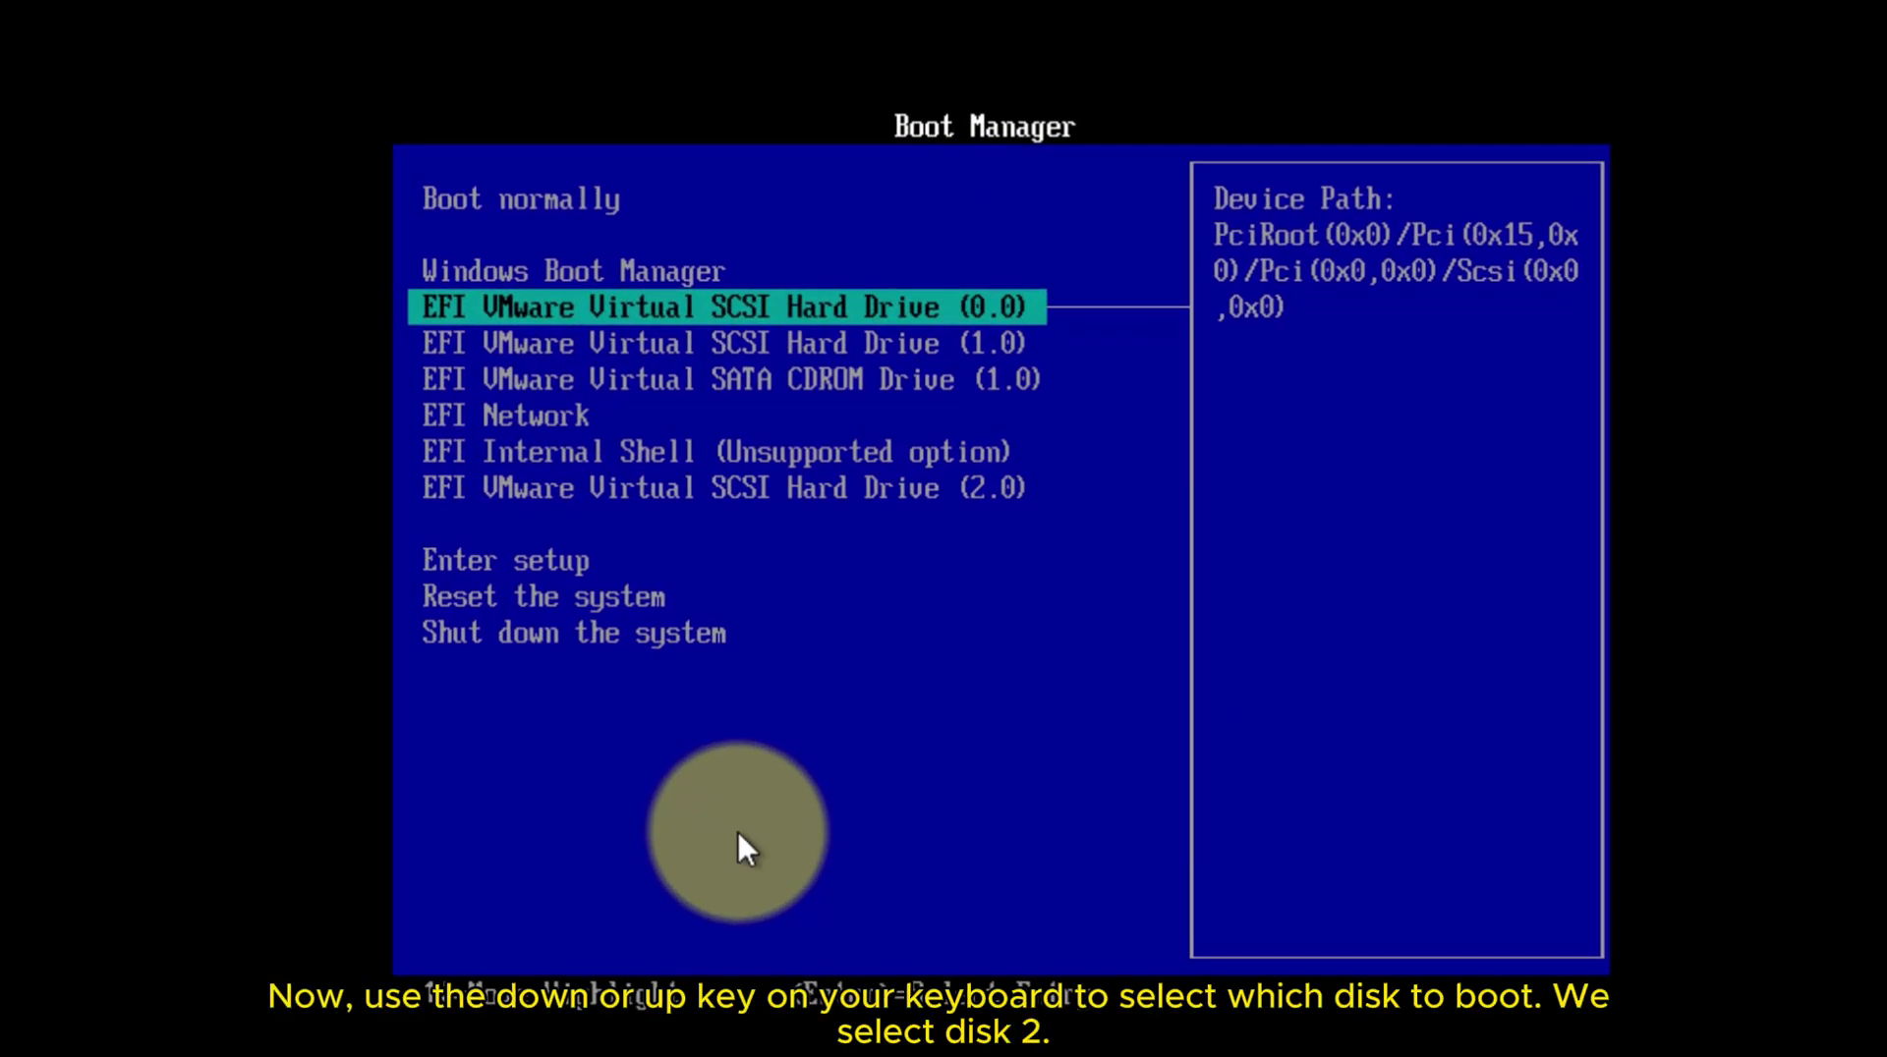
pyautogui.press('Down')
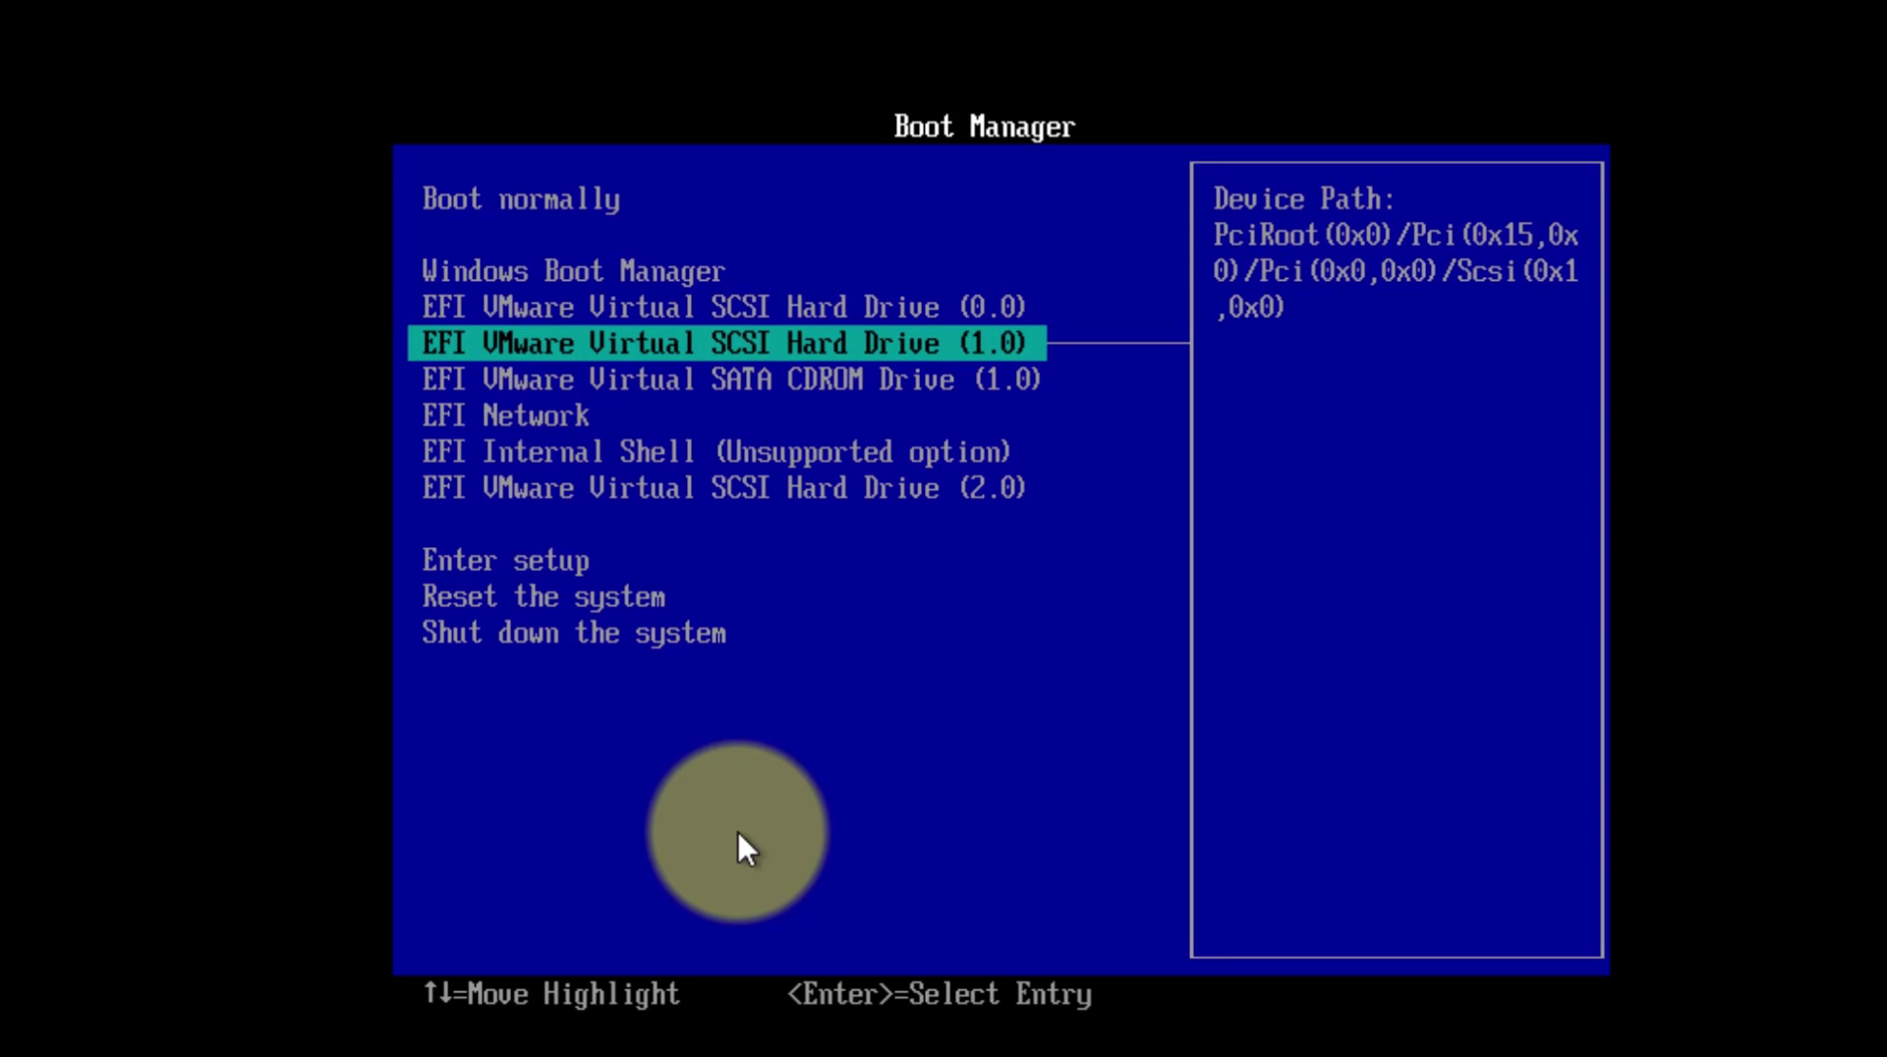
pyautogui.press('Down')
pyautogui.press('Down')
pyautogui.press('Down')
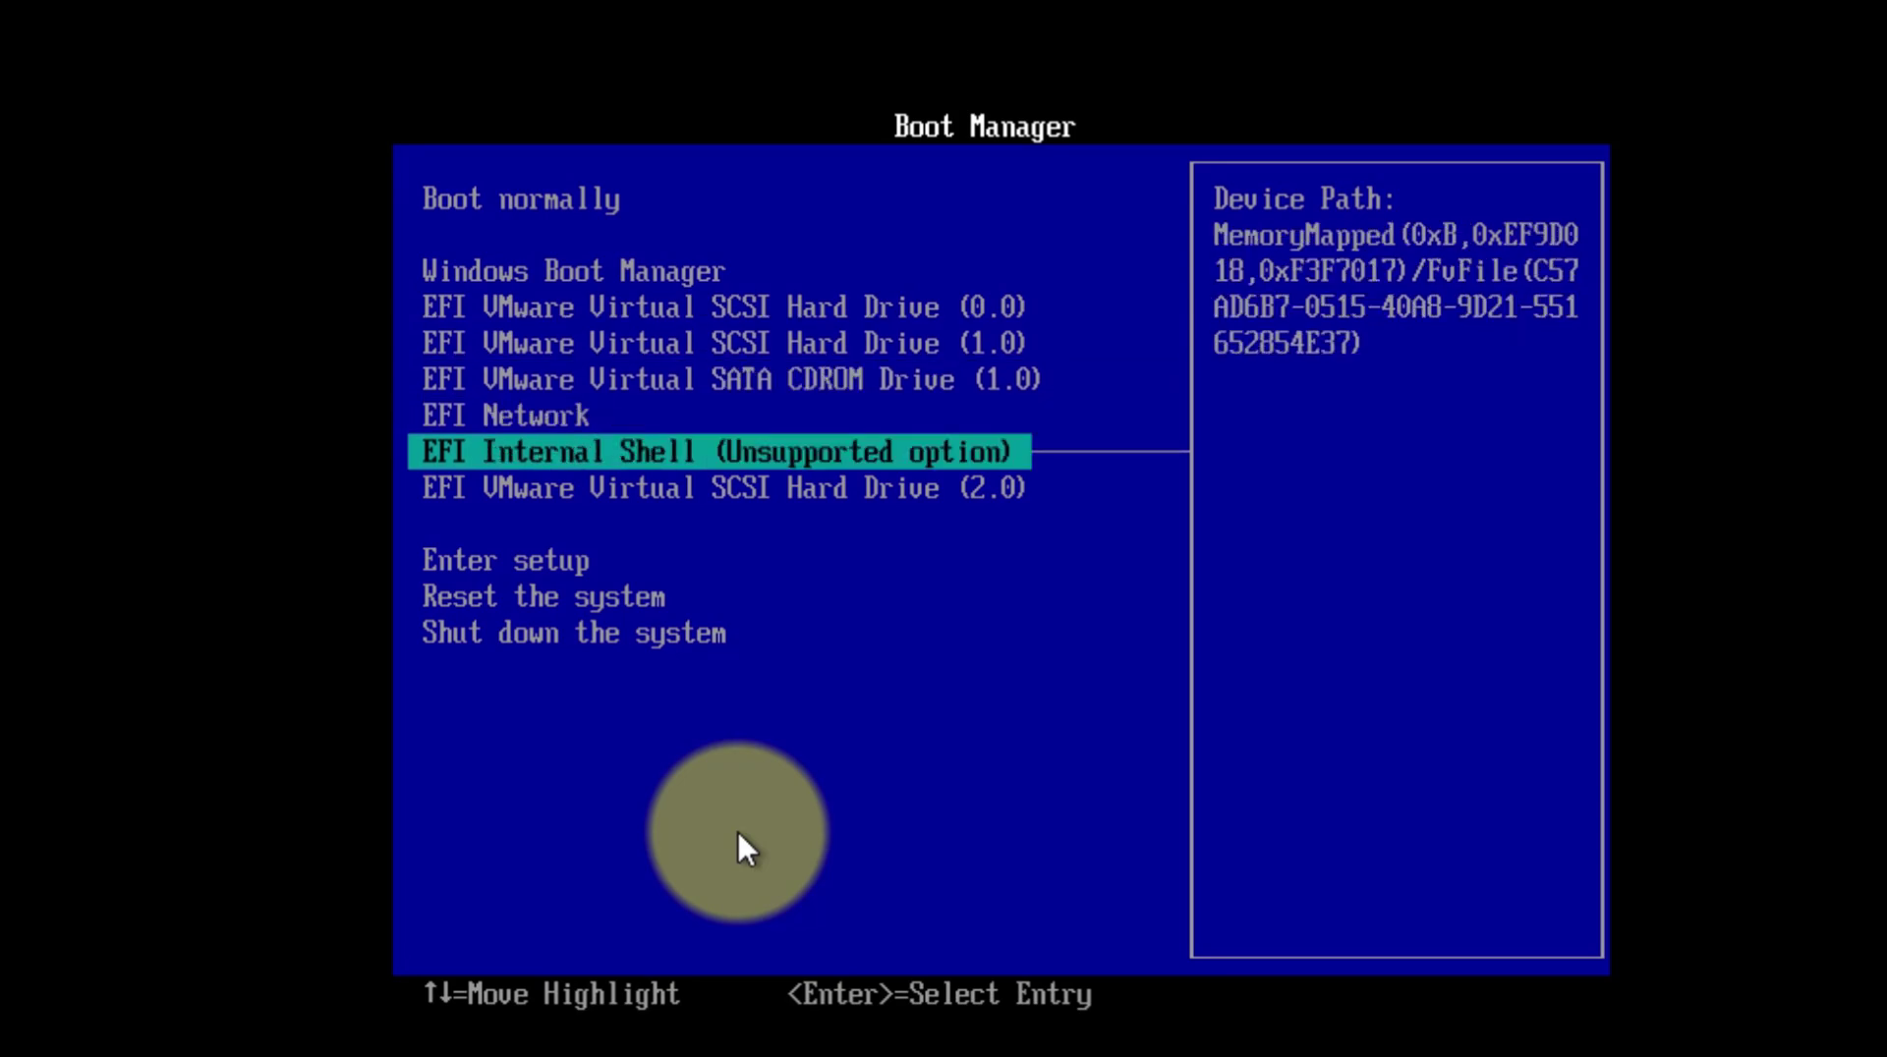
pyautogui.press('Down')
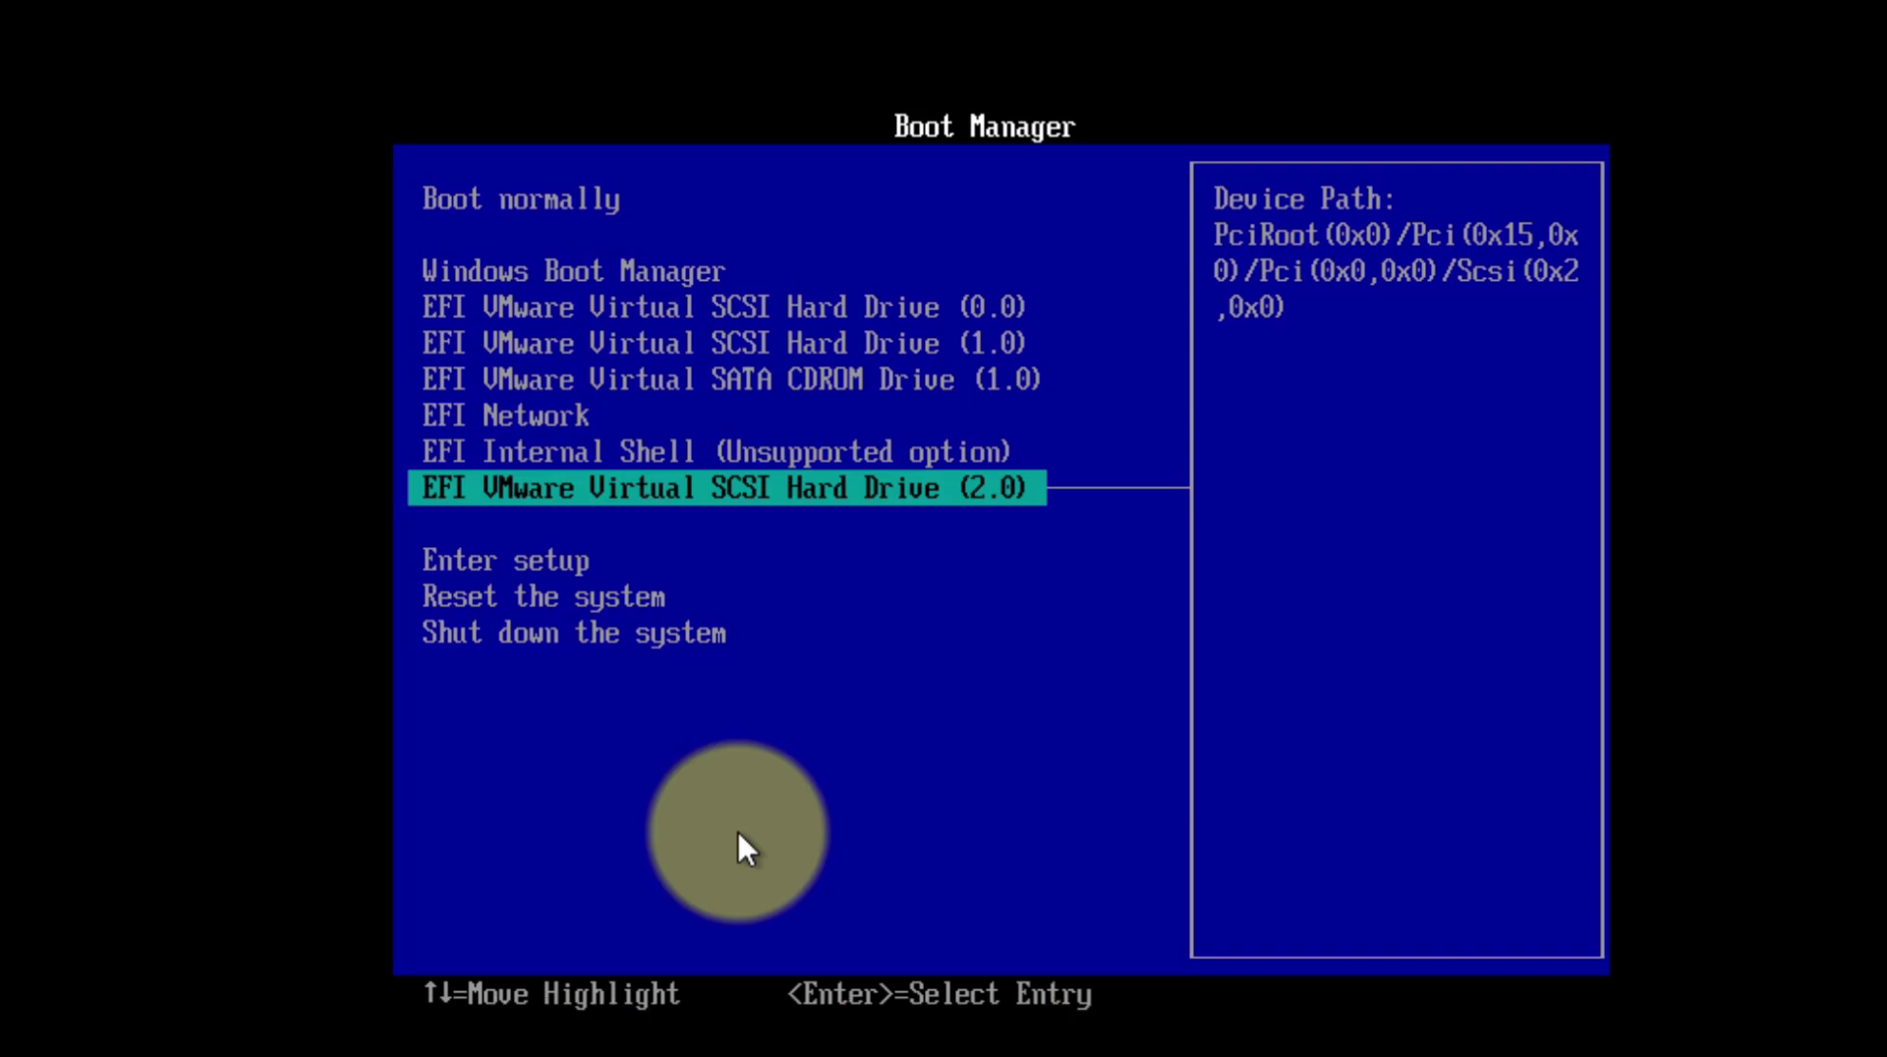
pyautogui.press('Return')
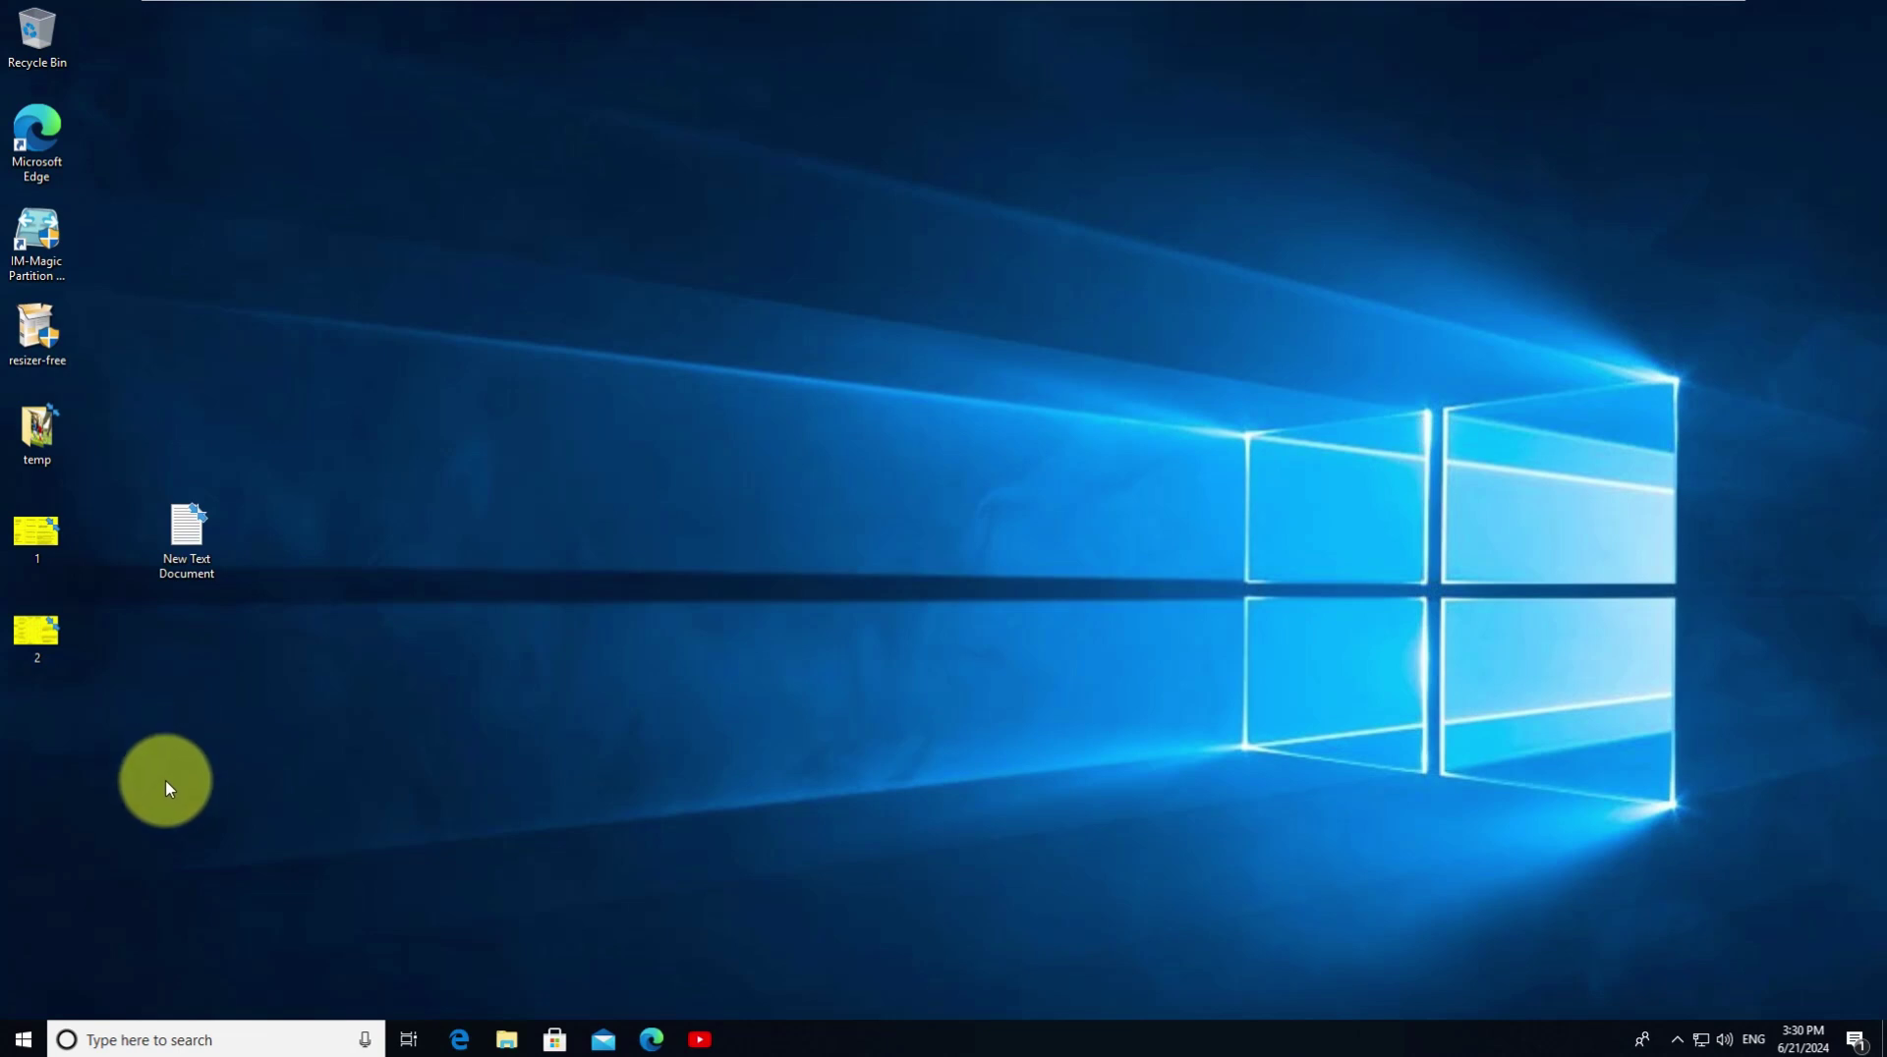
# Open Windows Disk Management and reposition and enlarge its window to show all three disks
pyautogui.rightClick(22, 1044)
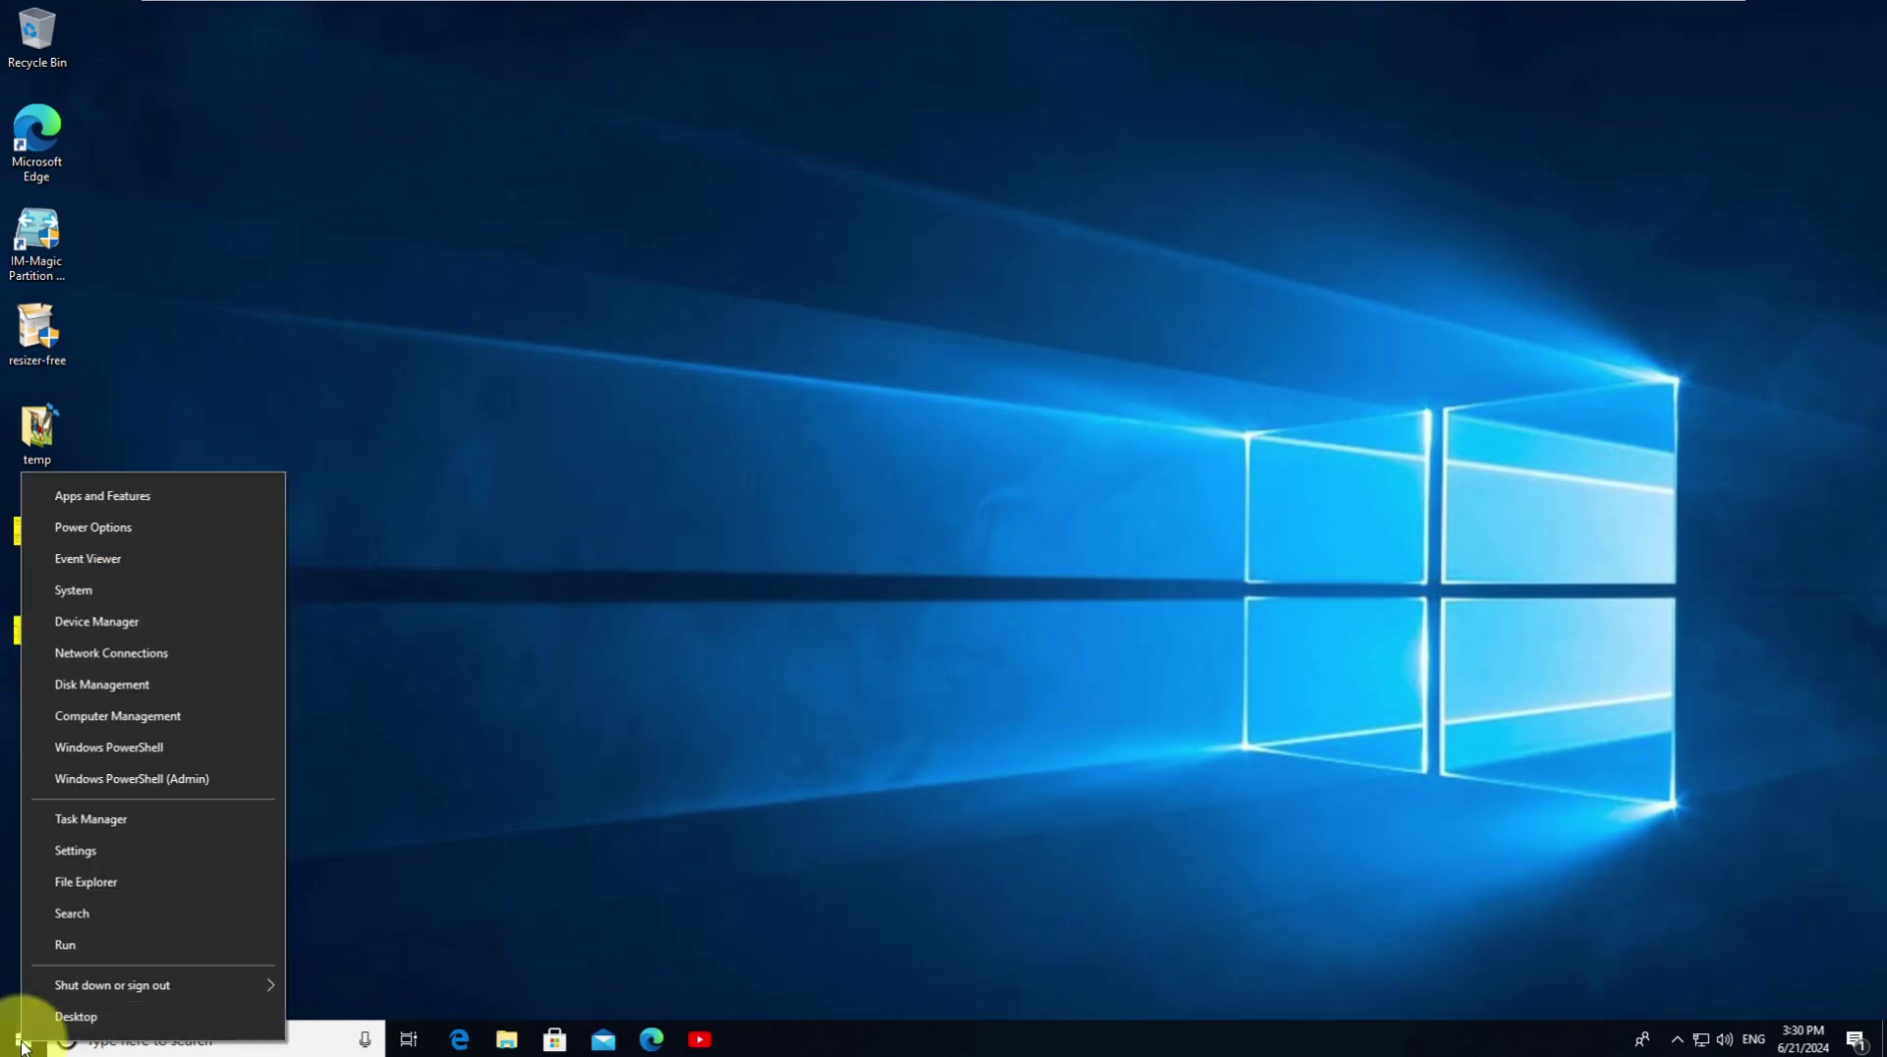
pyautogui.click(116, 693)
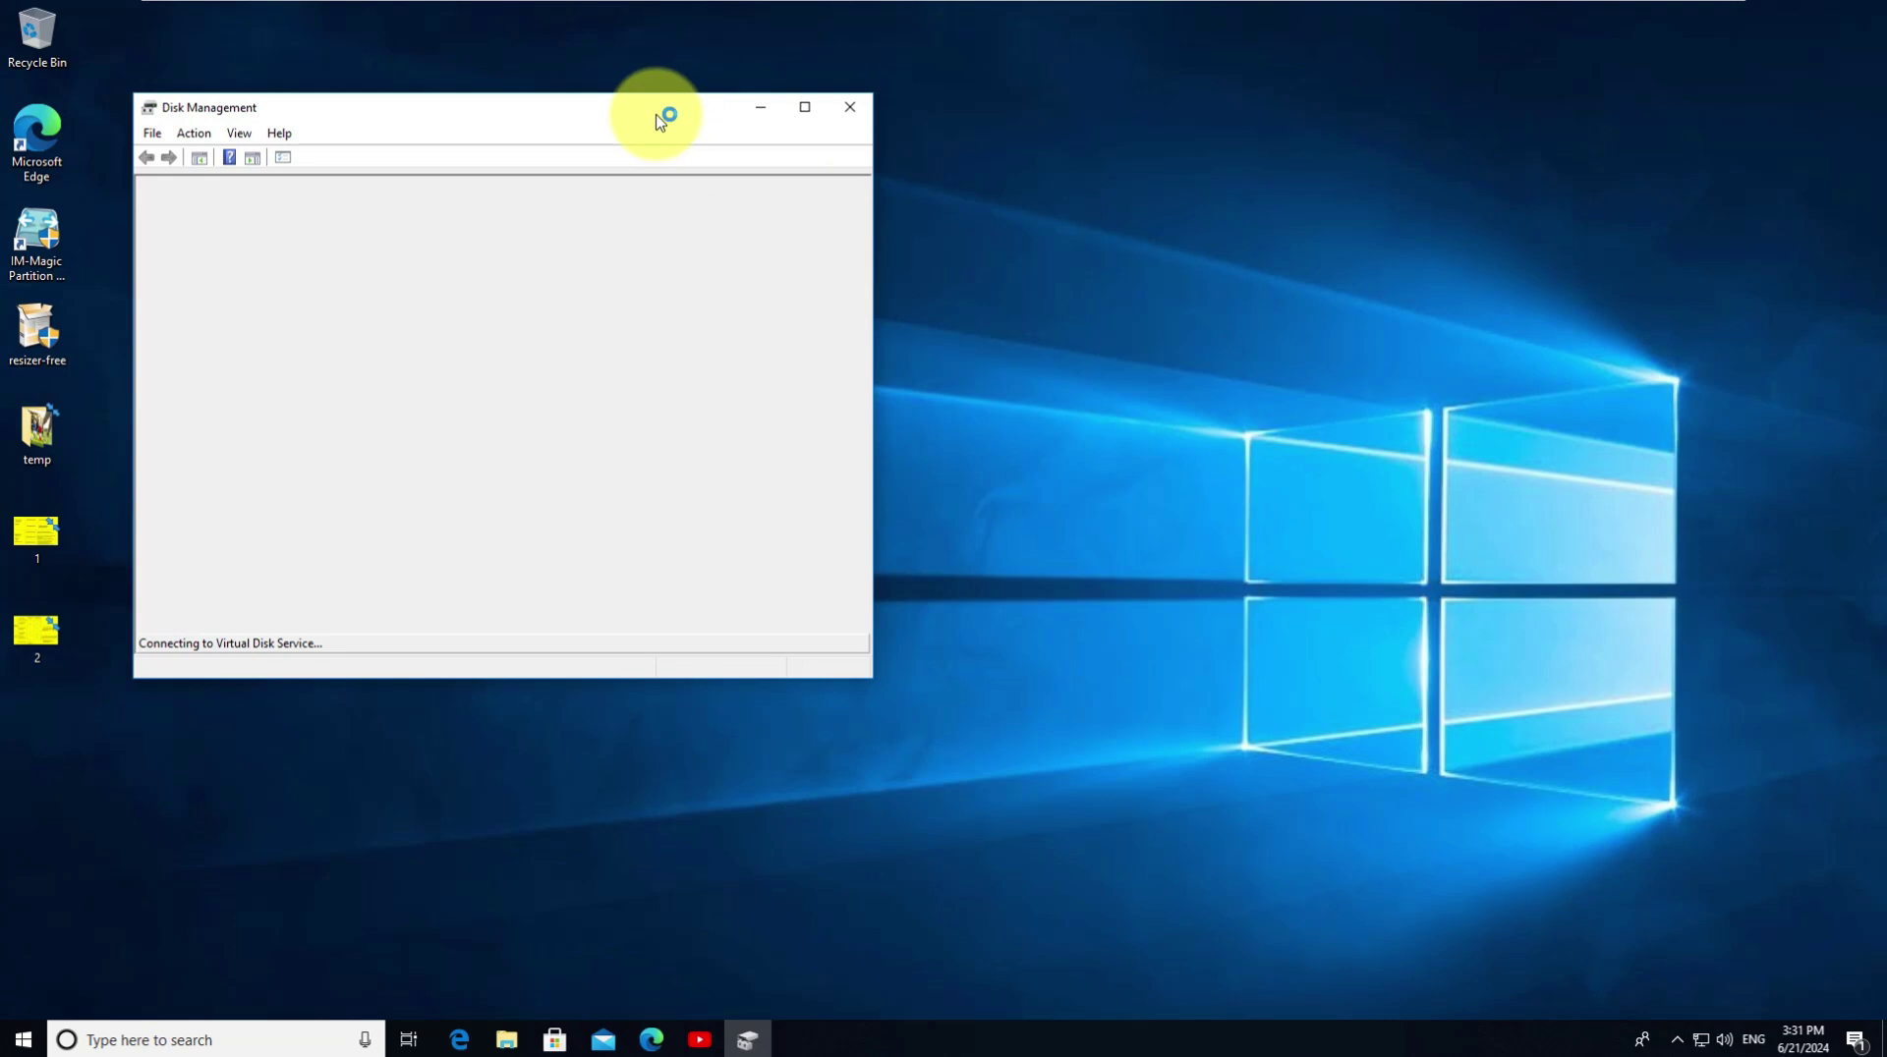
pyautogui.moveTo(659, 117); pyautogui.dragTo(989, 210)
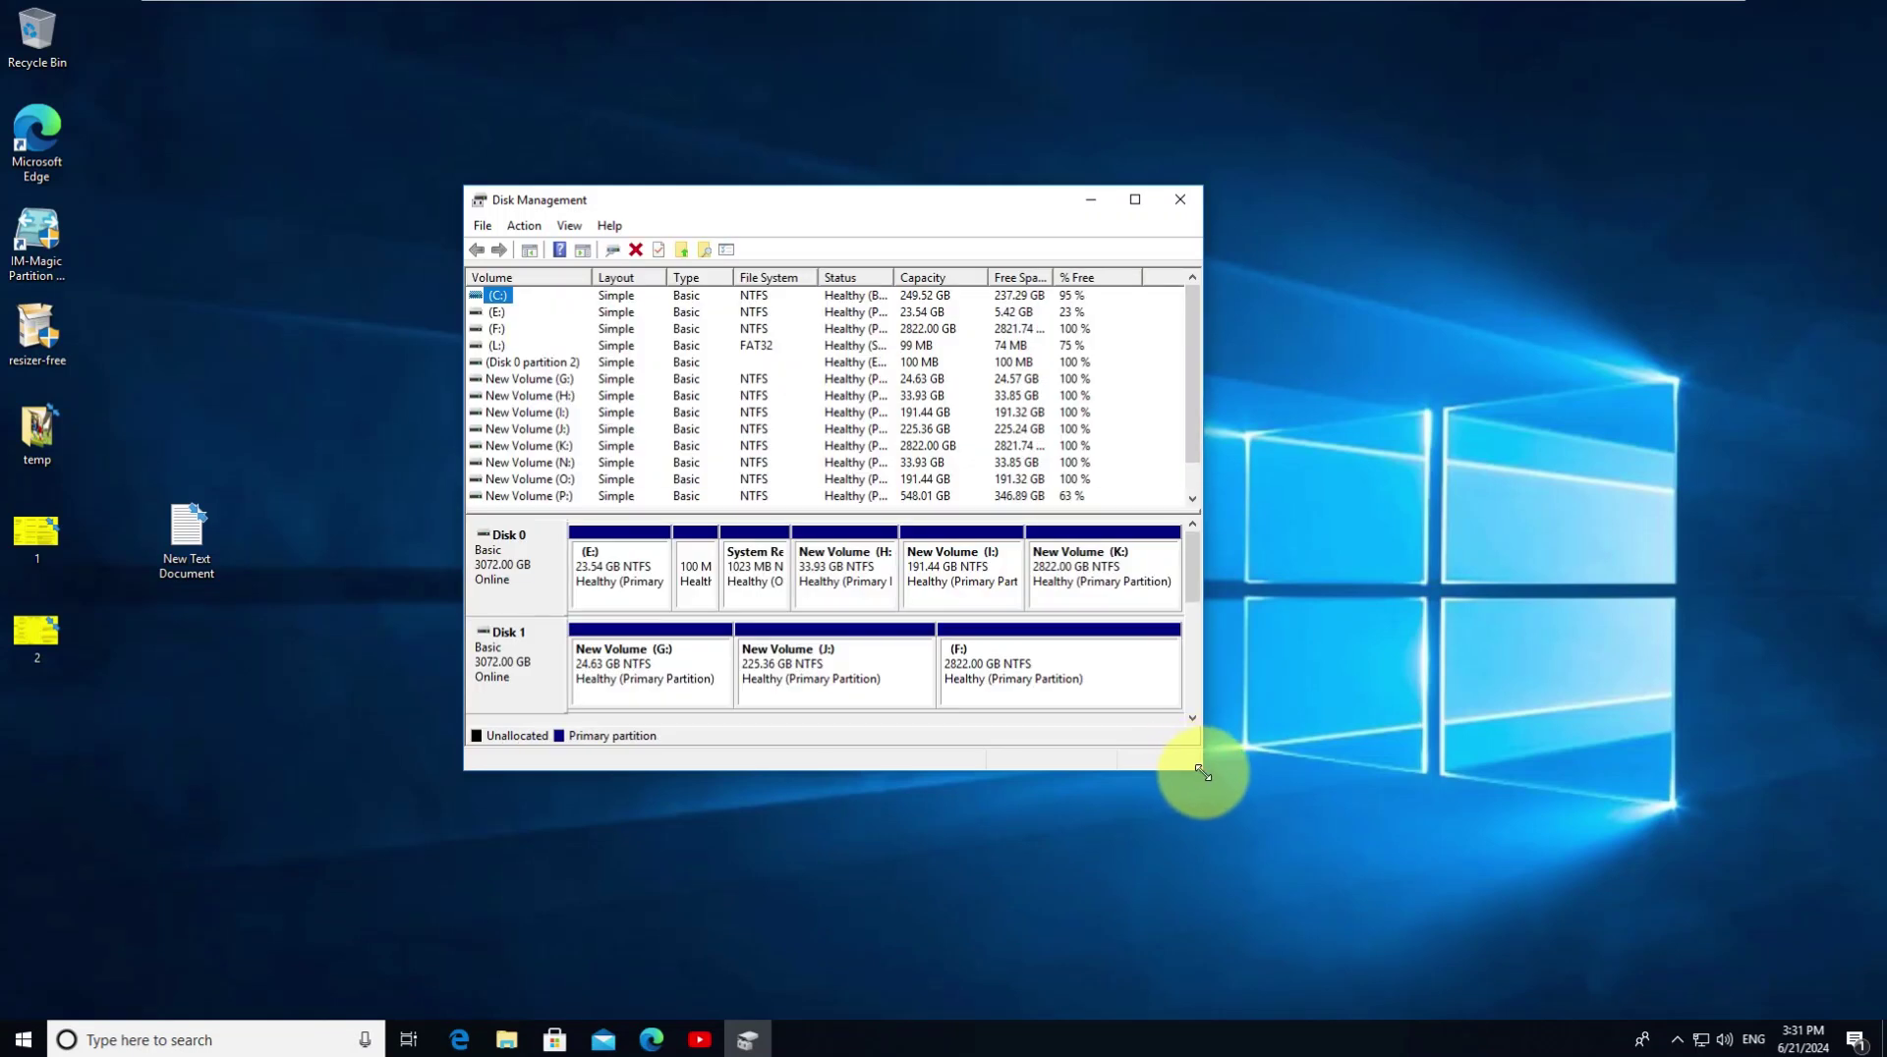
pyautogui.moveTo(1199, 772); pyautogui.dragTo(1451, 959)
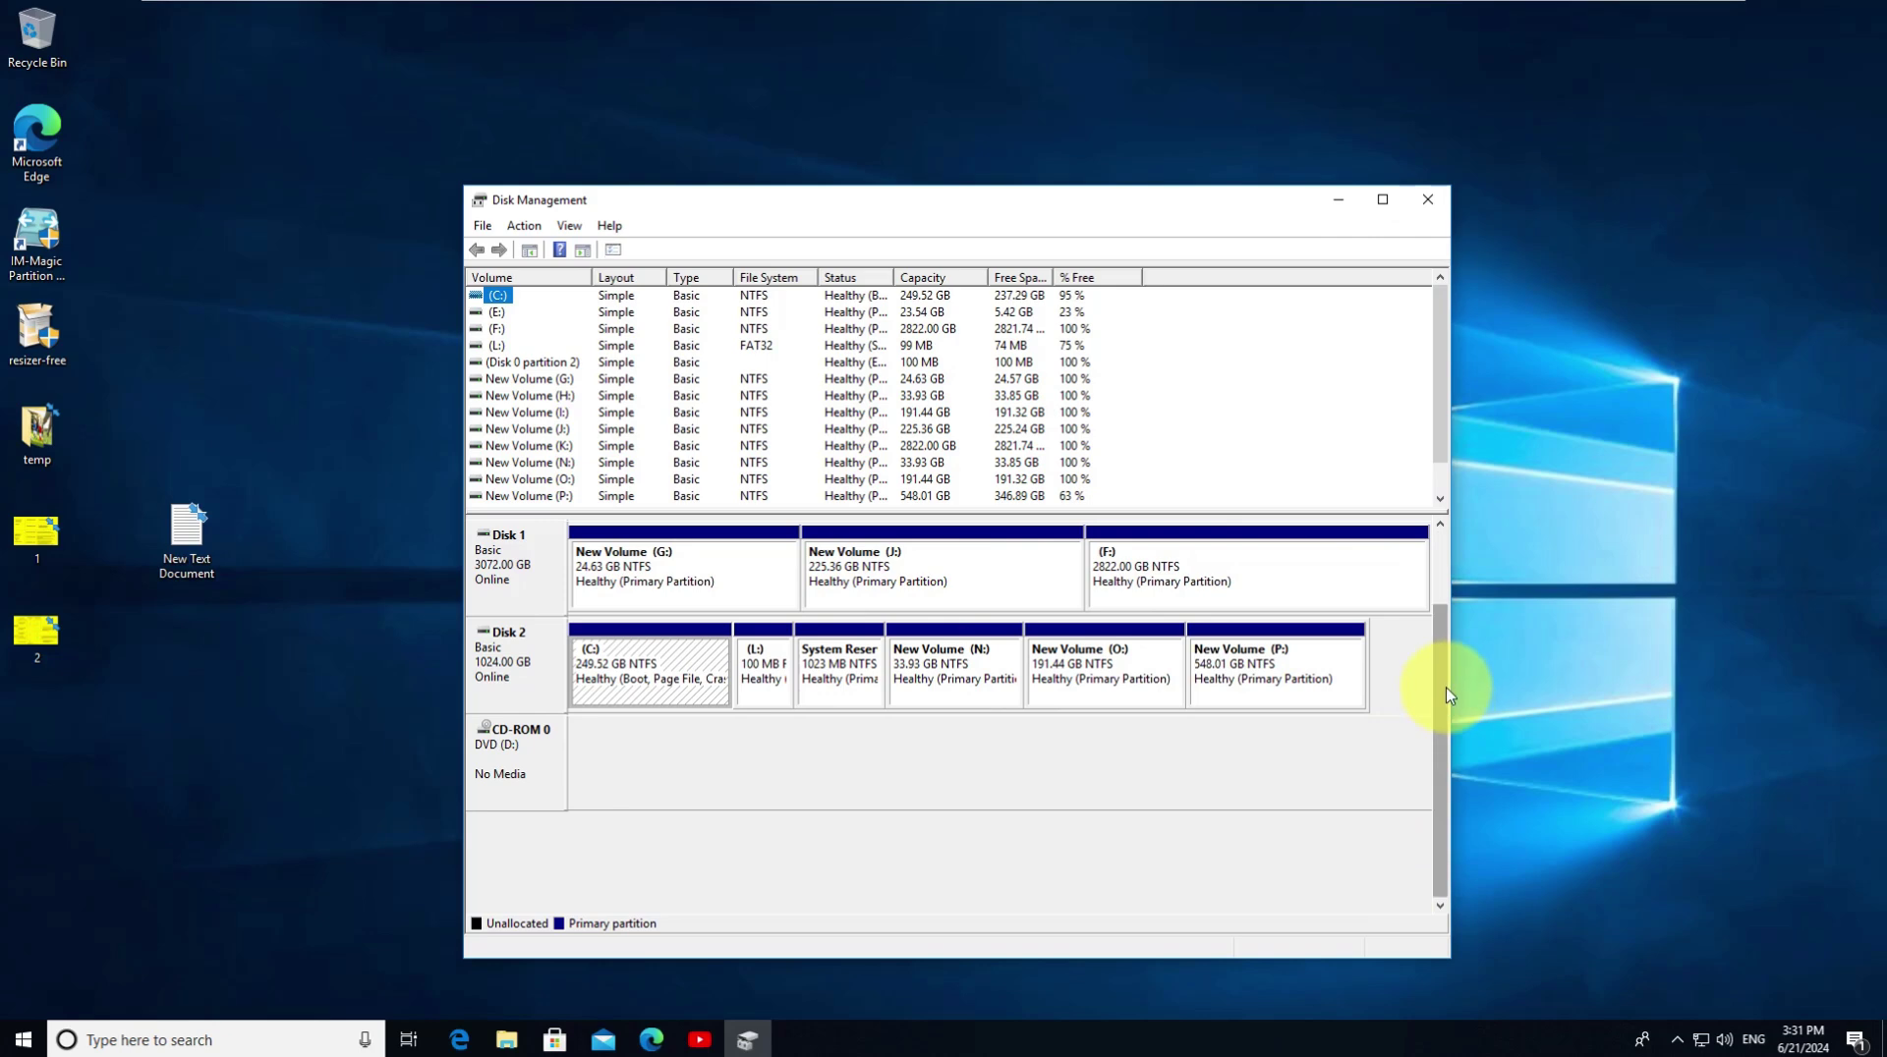
pyautogui.moveTo(1440, 695); pyautogui.dragTo(1435, 535)
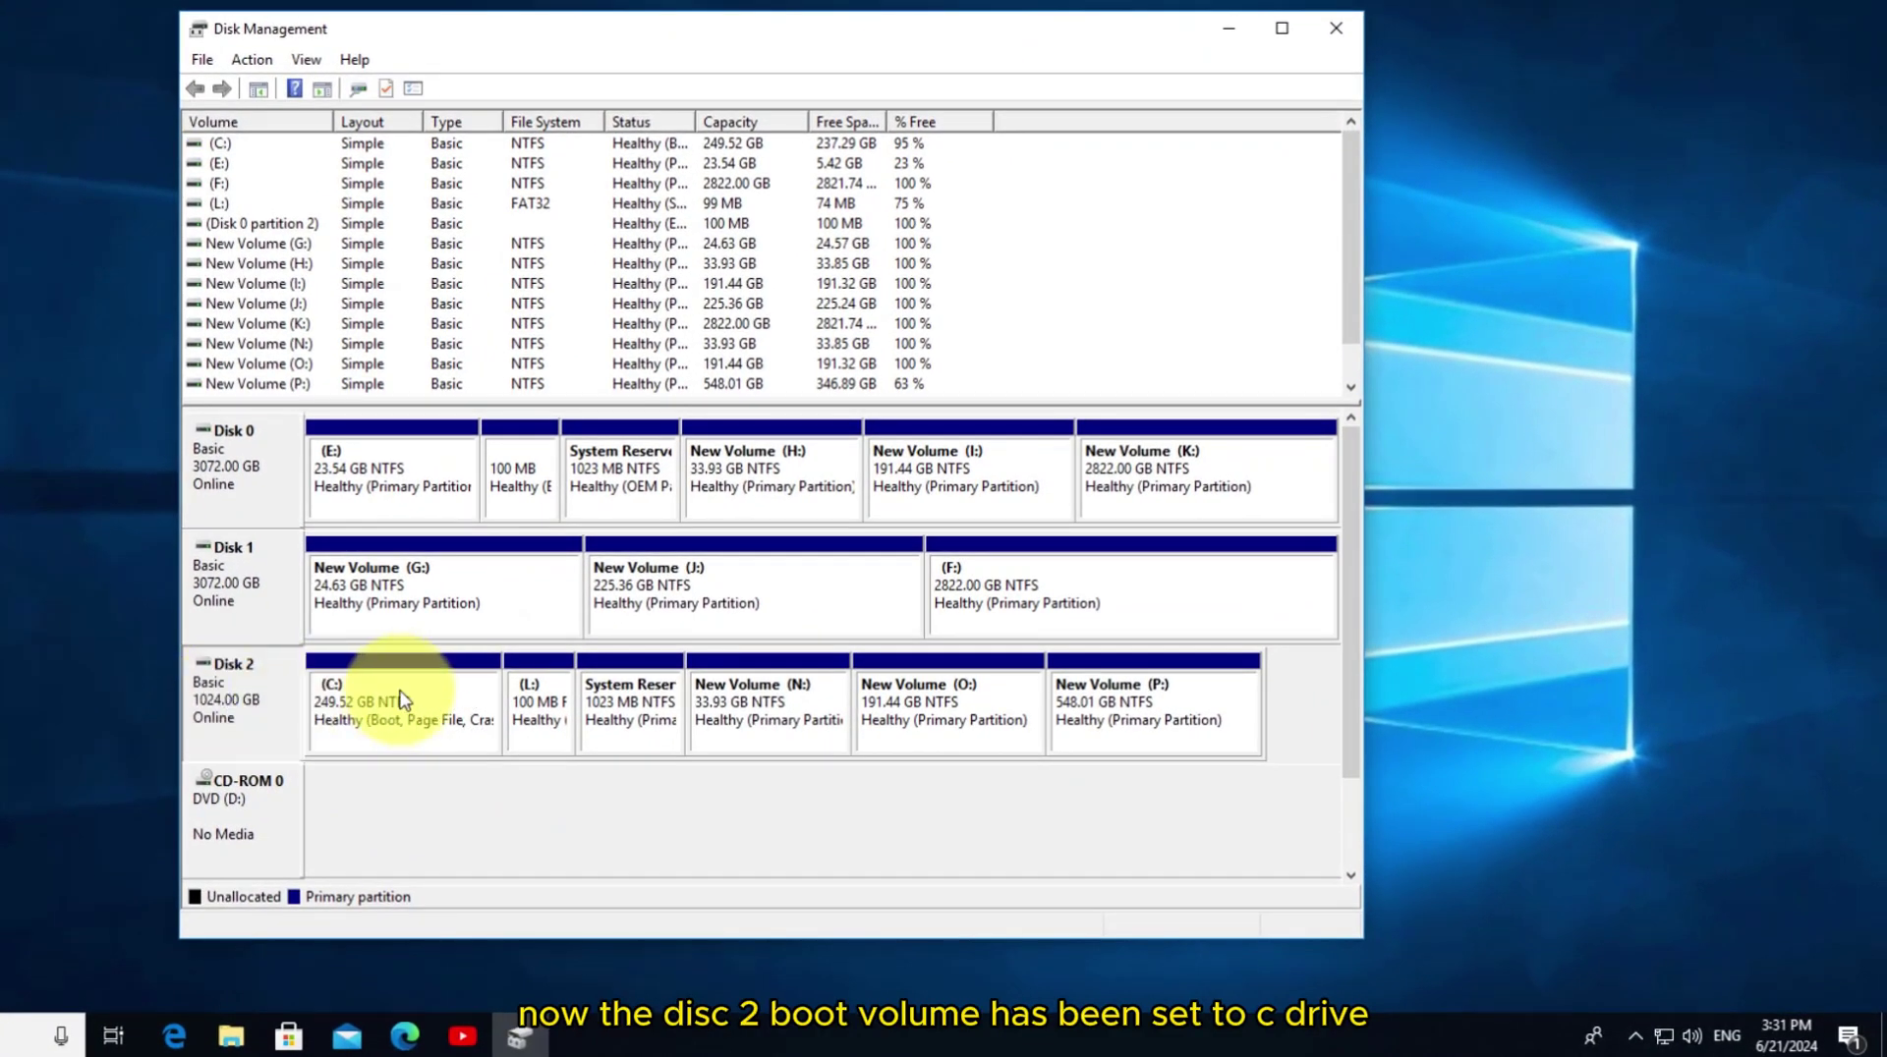
# Examine Disk 2 and its 249.52 GB partition to verify the boot volume, then close Disk Management
pyautogui.click(578, 734)
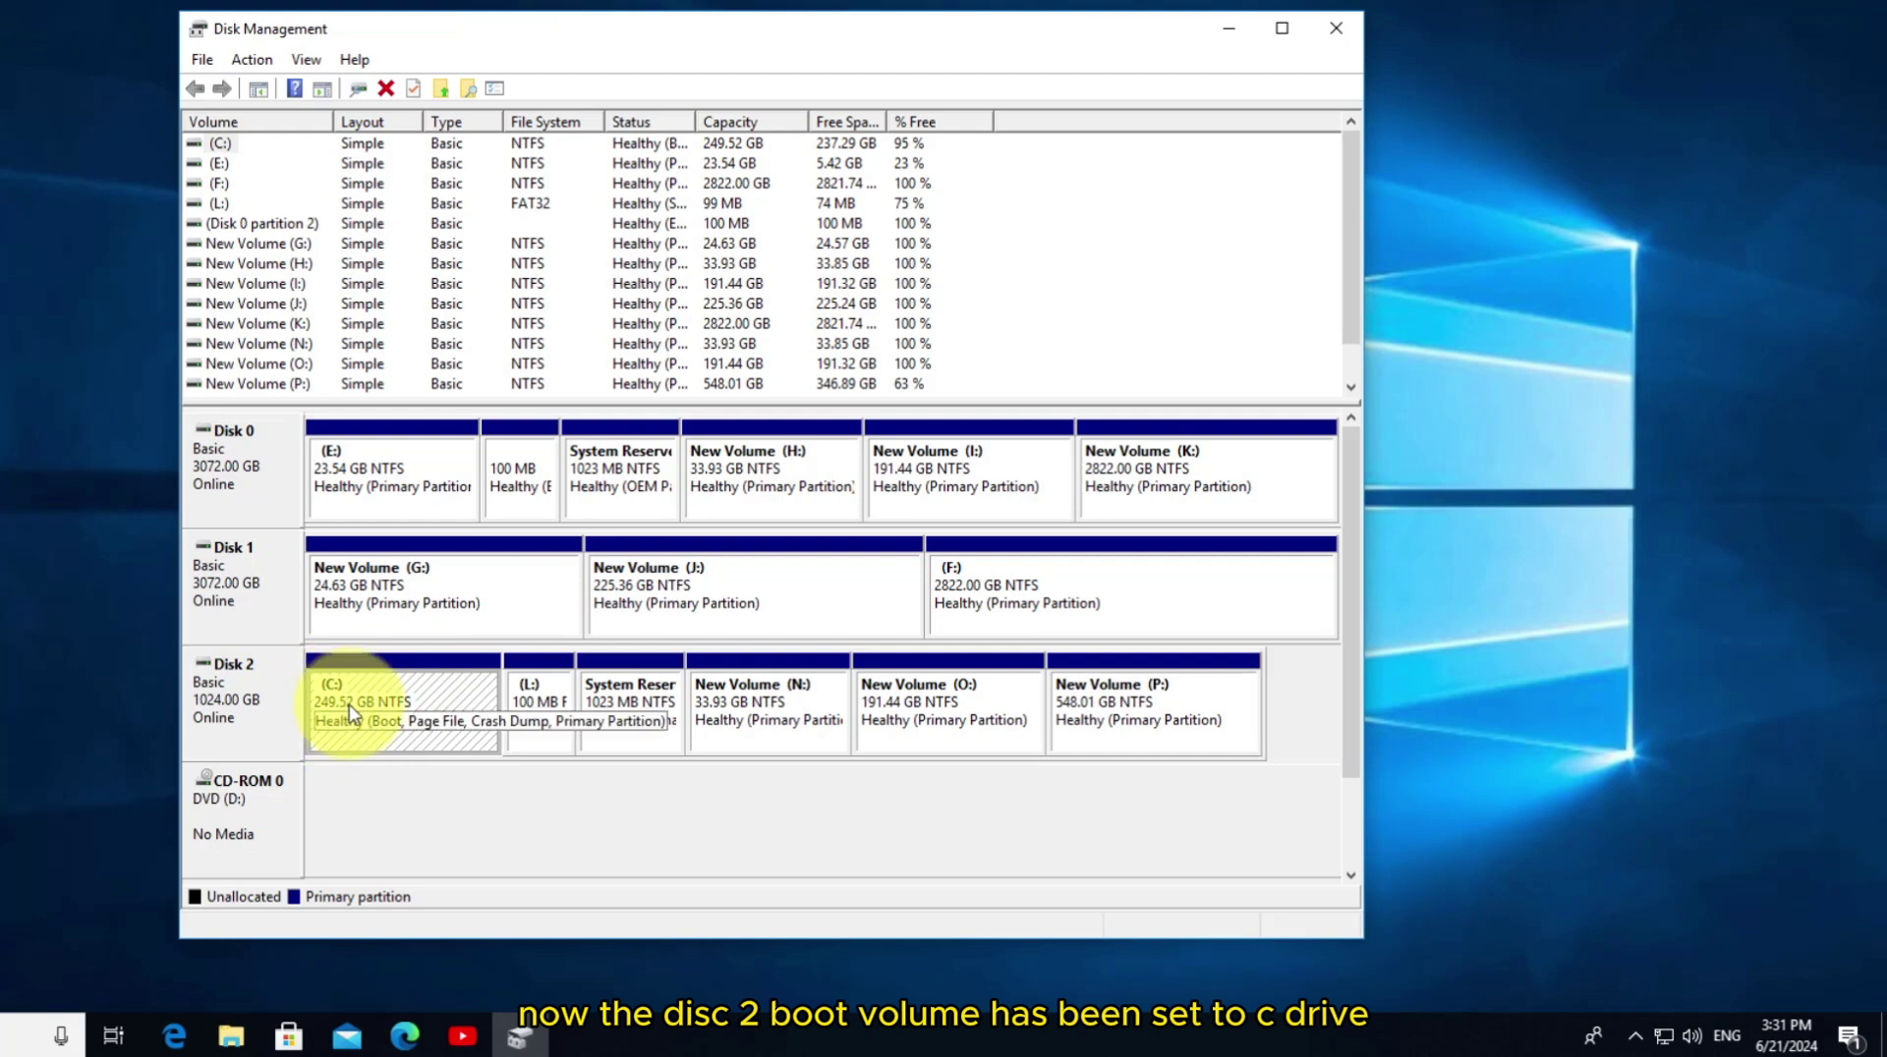
pyautogui.click(226, 705)
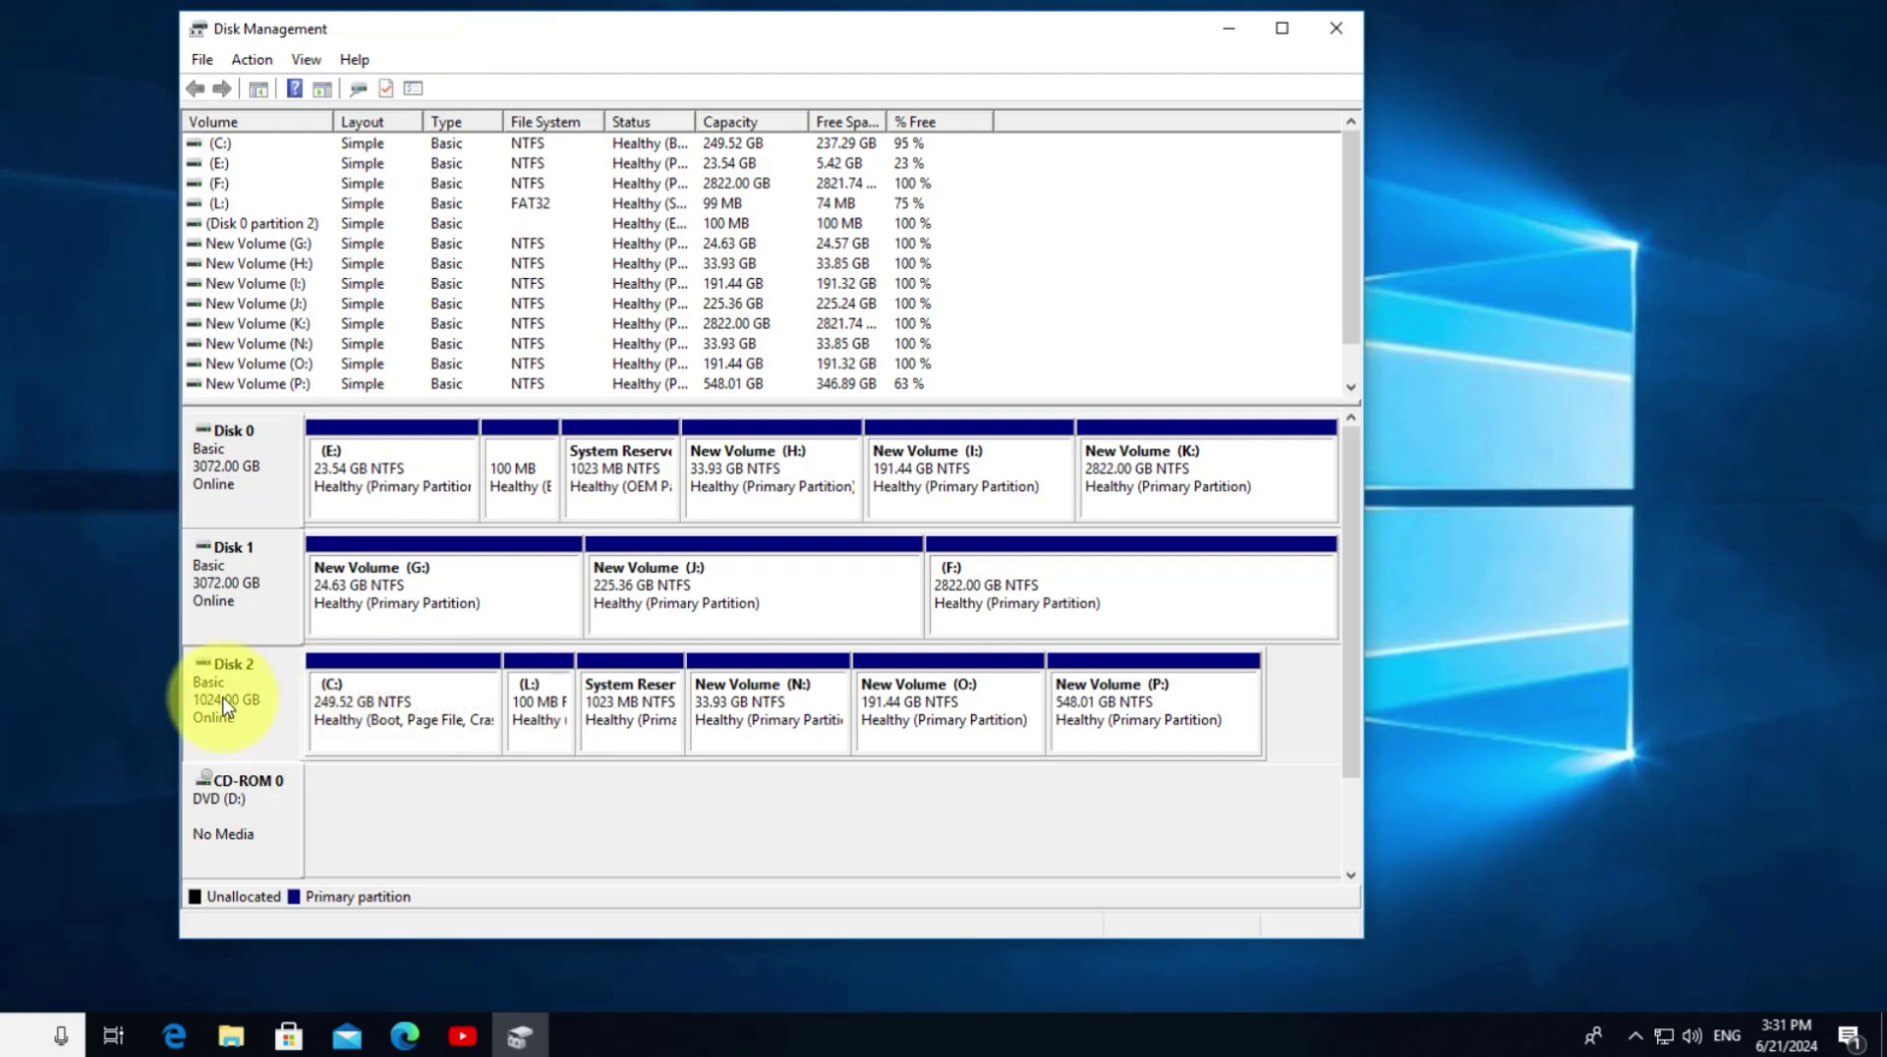
pyautogui.click(349, 707)
pyautogui.click(276, 715)
pyautogui.click(362, 706)
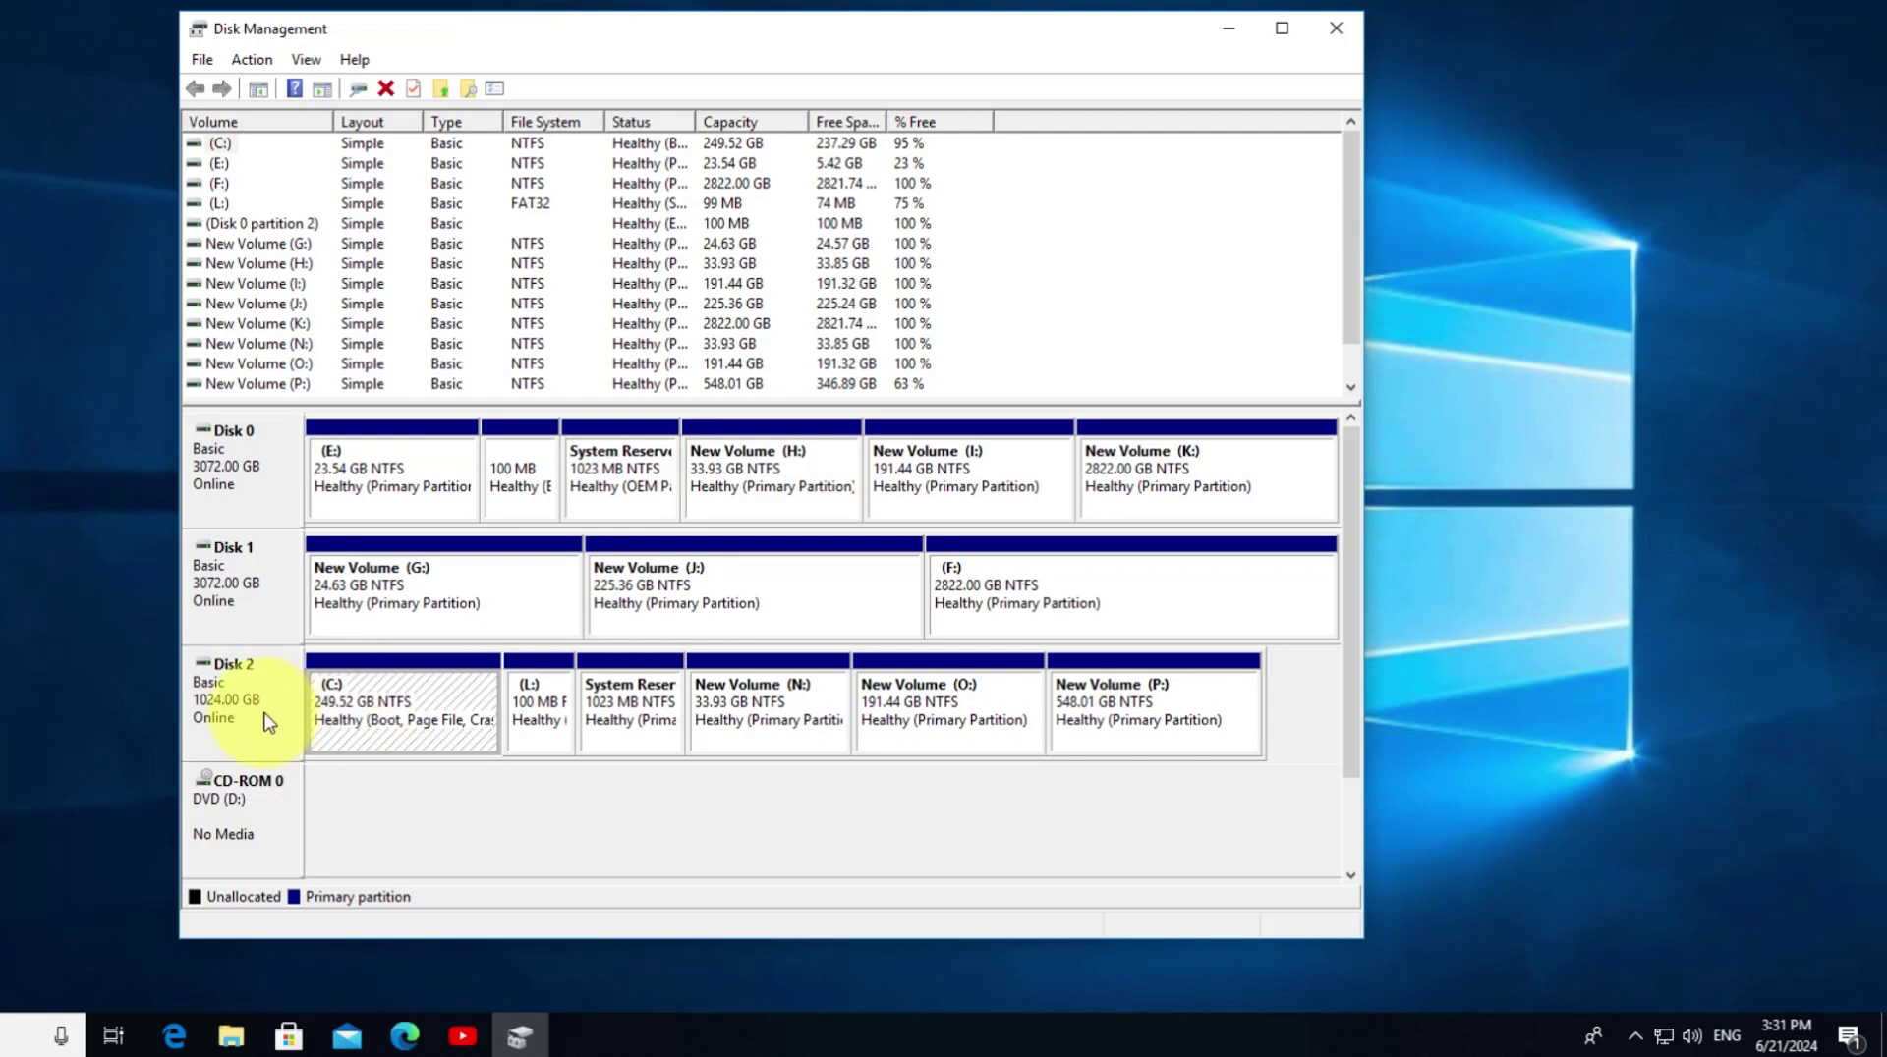
pyautogui.click(263, 718)
pyautogui.click(366, 713)
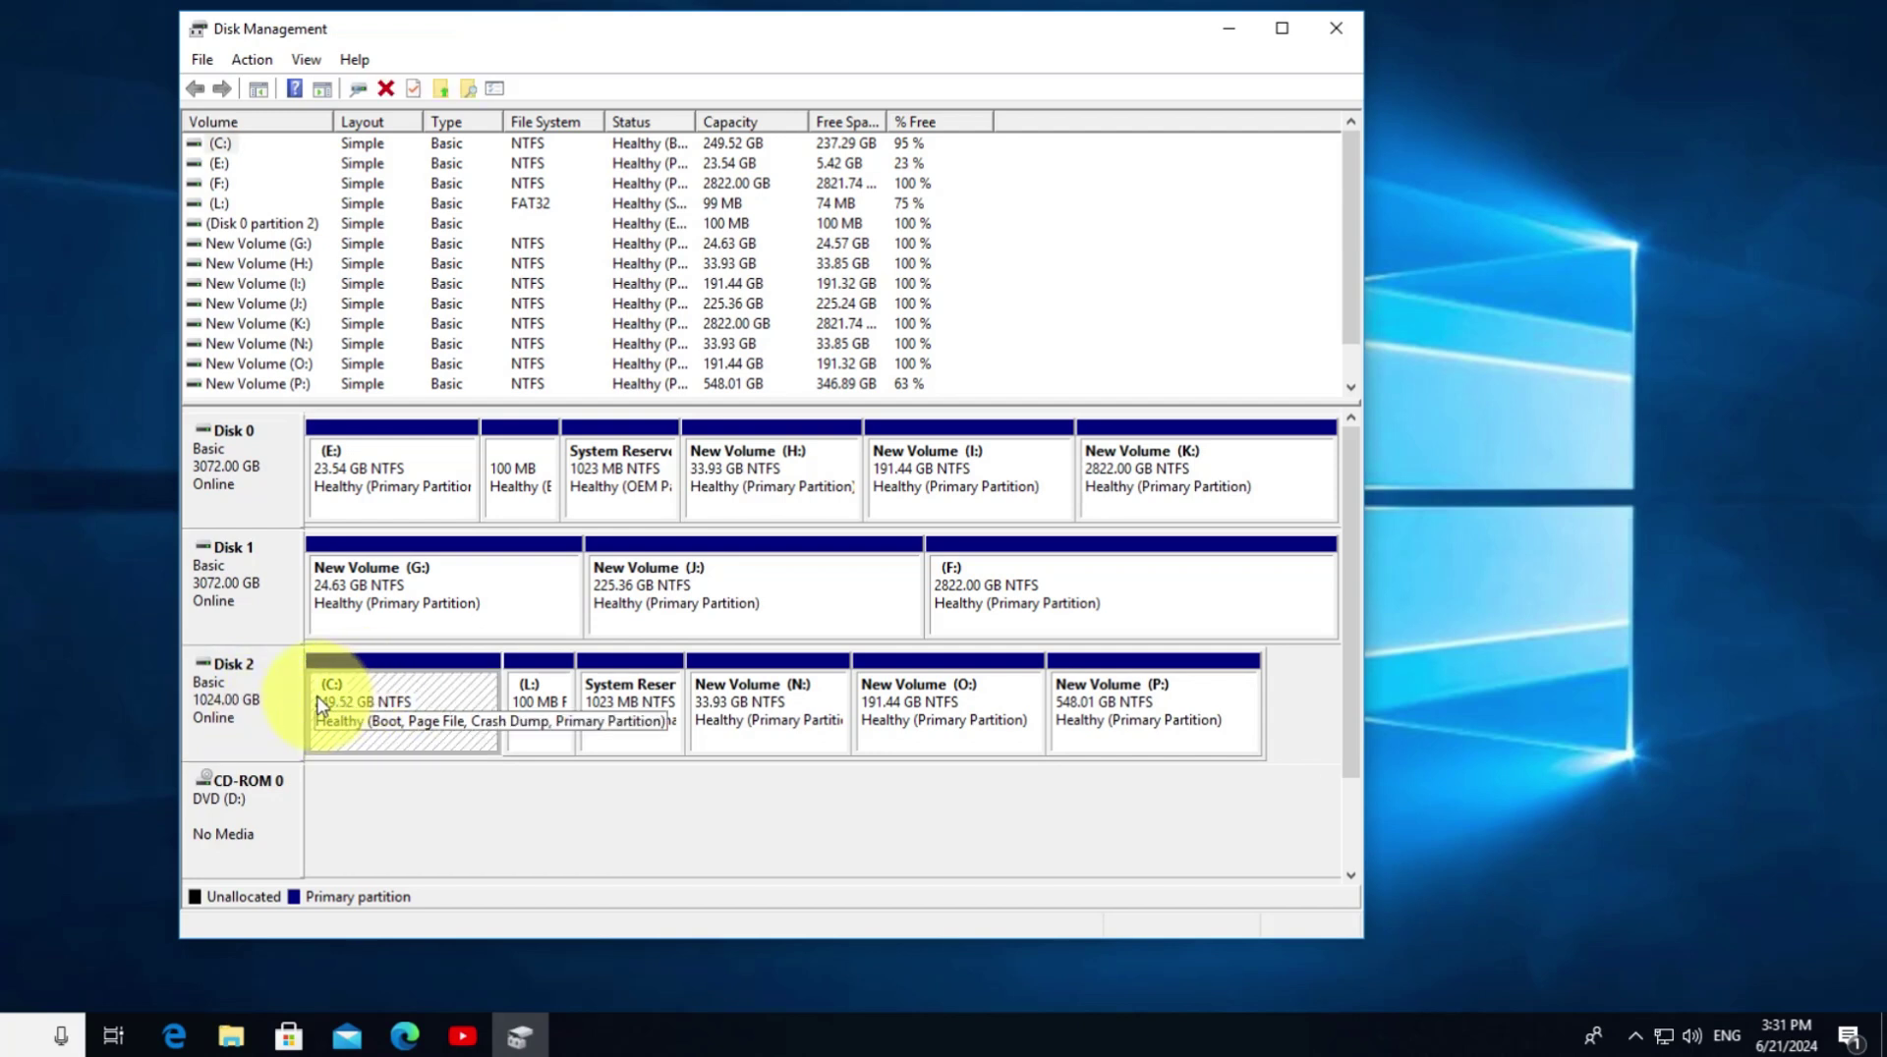
pyautogui.click(246, 698)
pyautogui.click(366, 710)
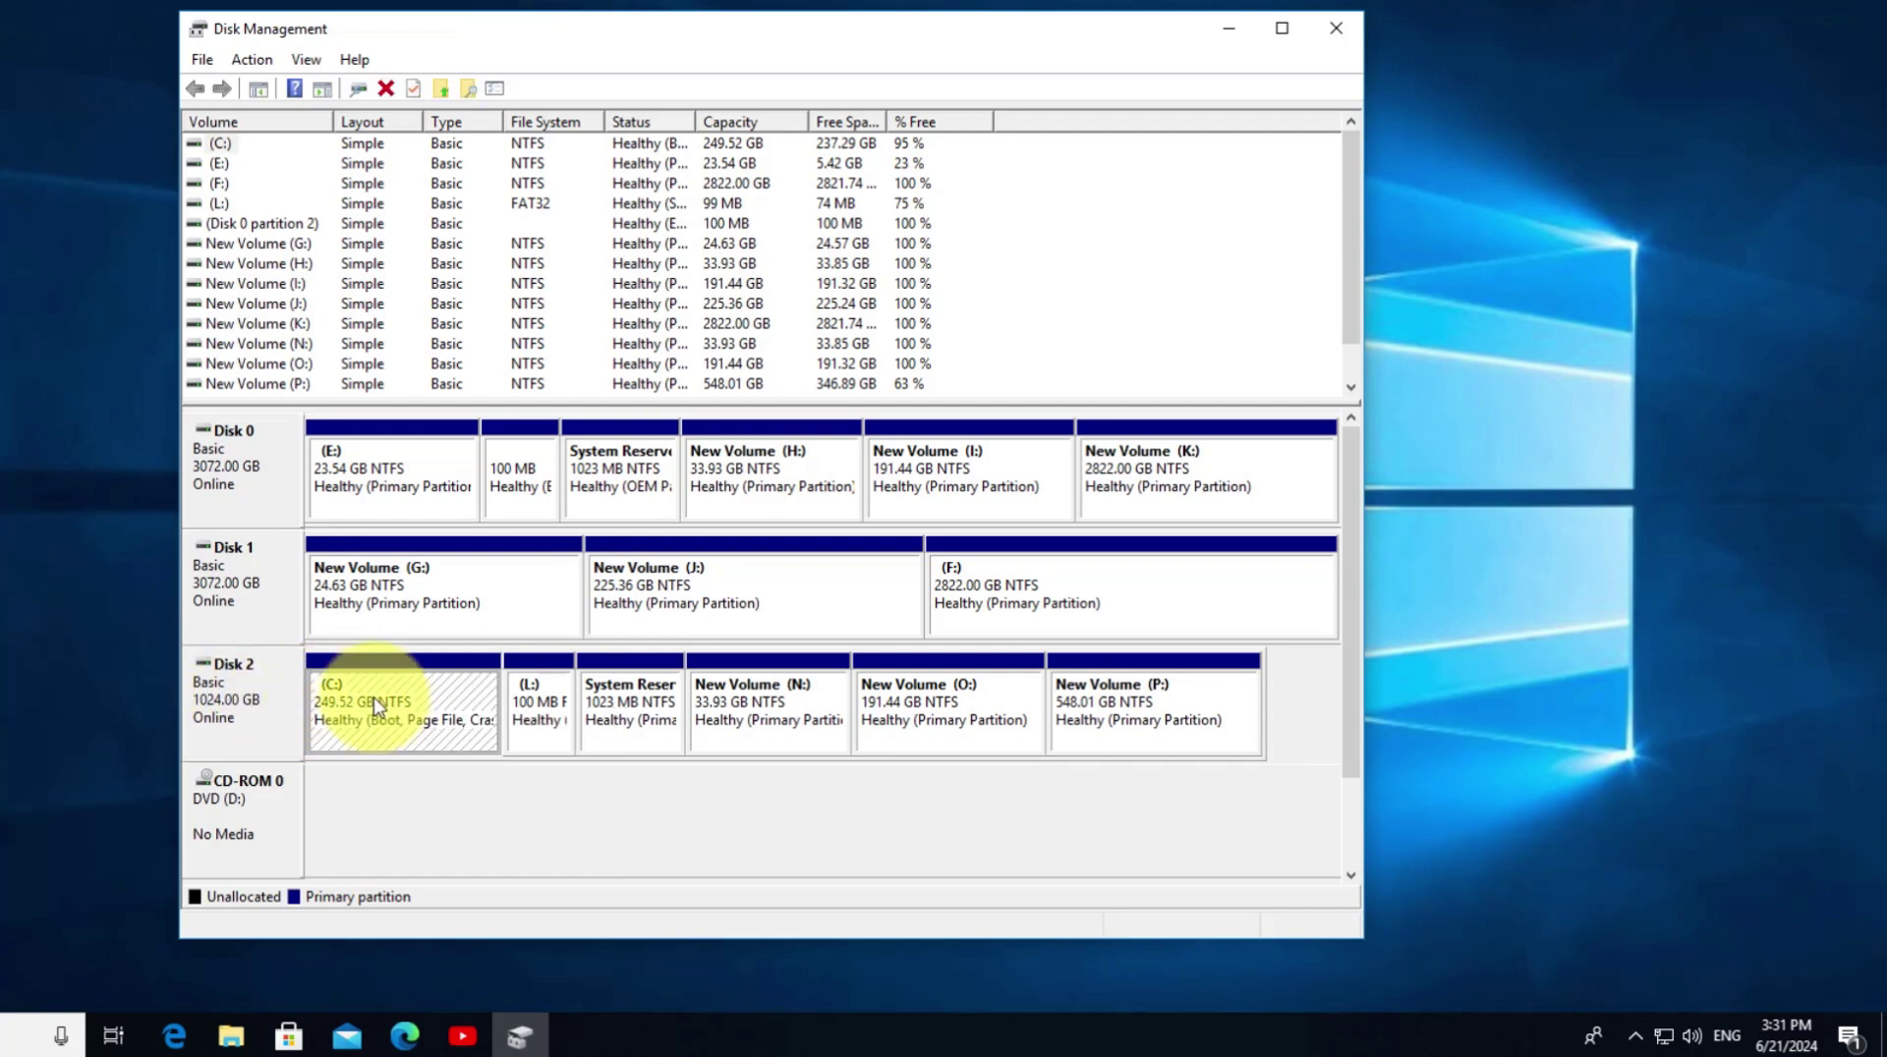
pyautogui.click(244, 715)
pyautogui.click(366, 704)
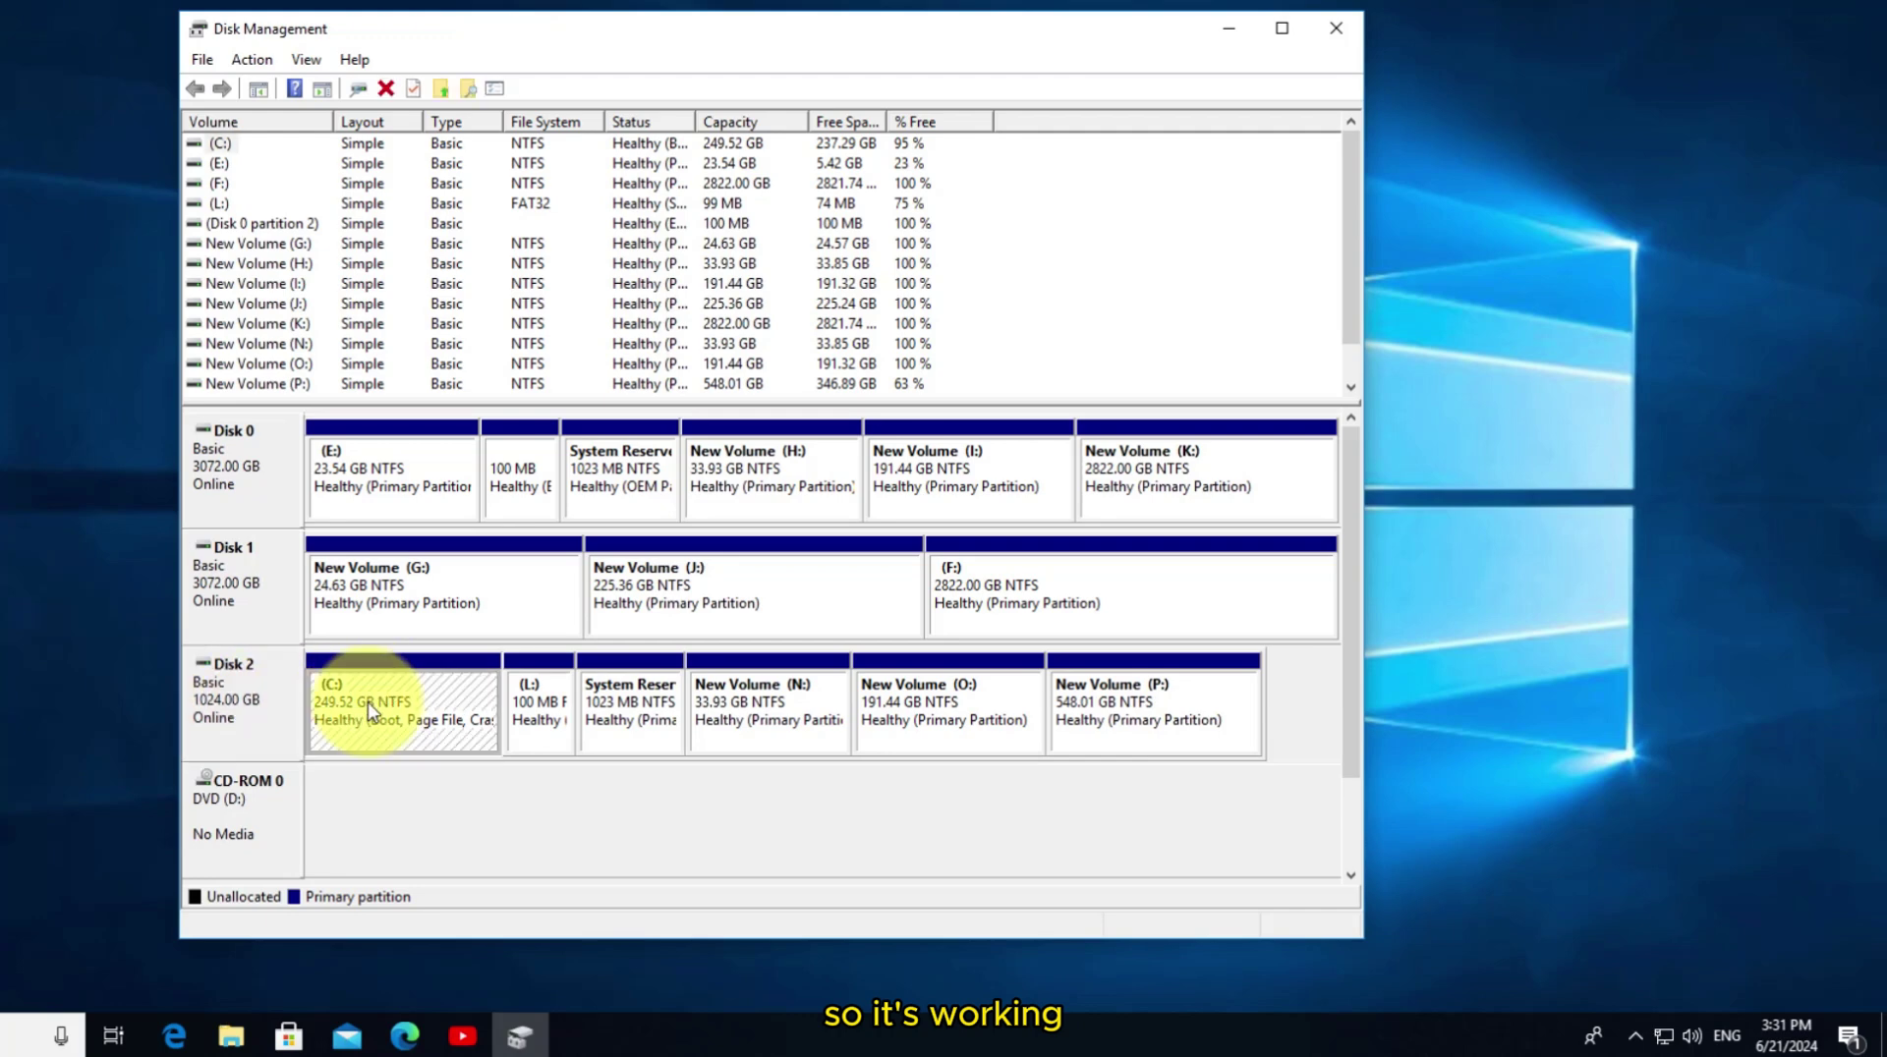
pyautogui.click(1342, 32)
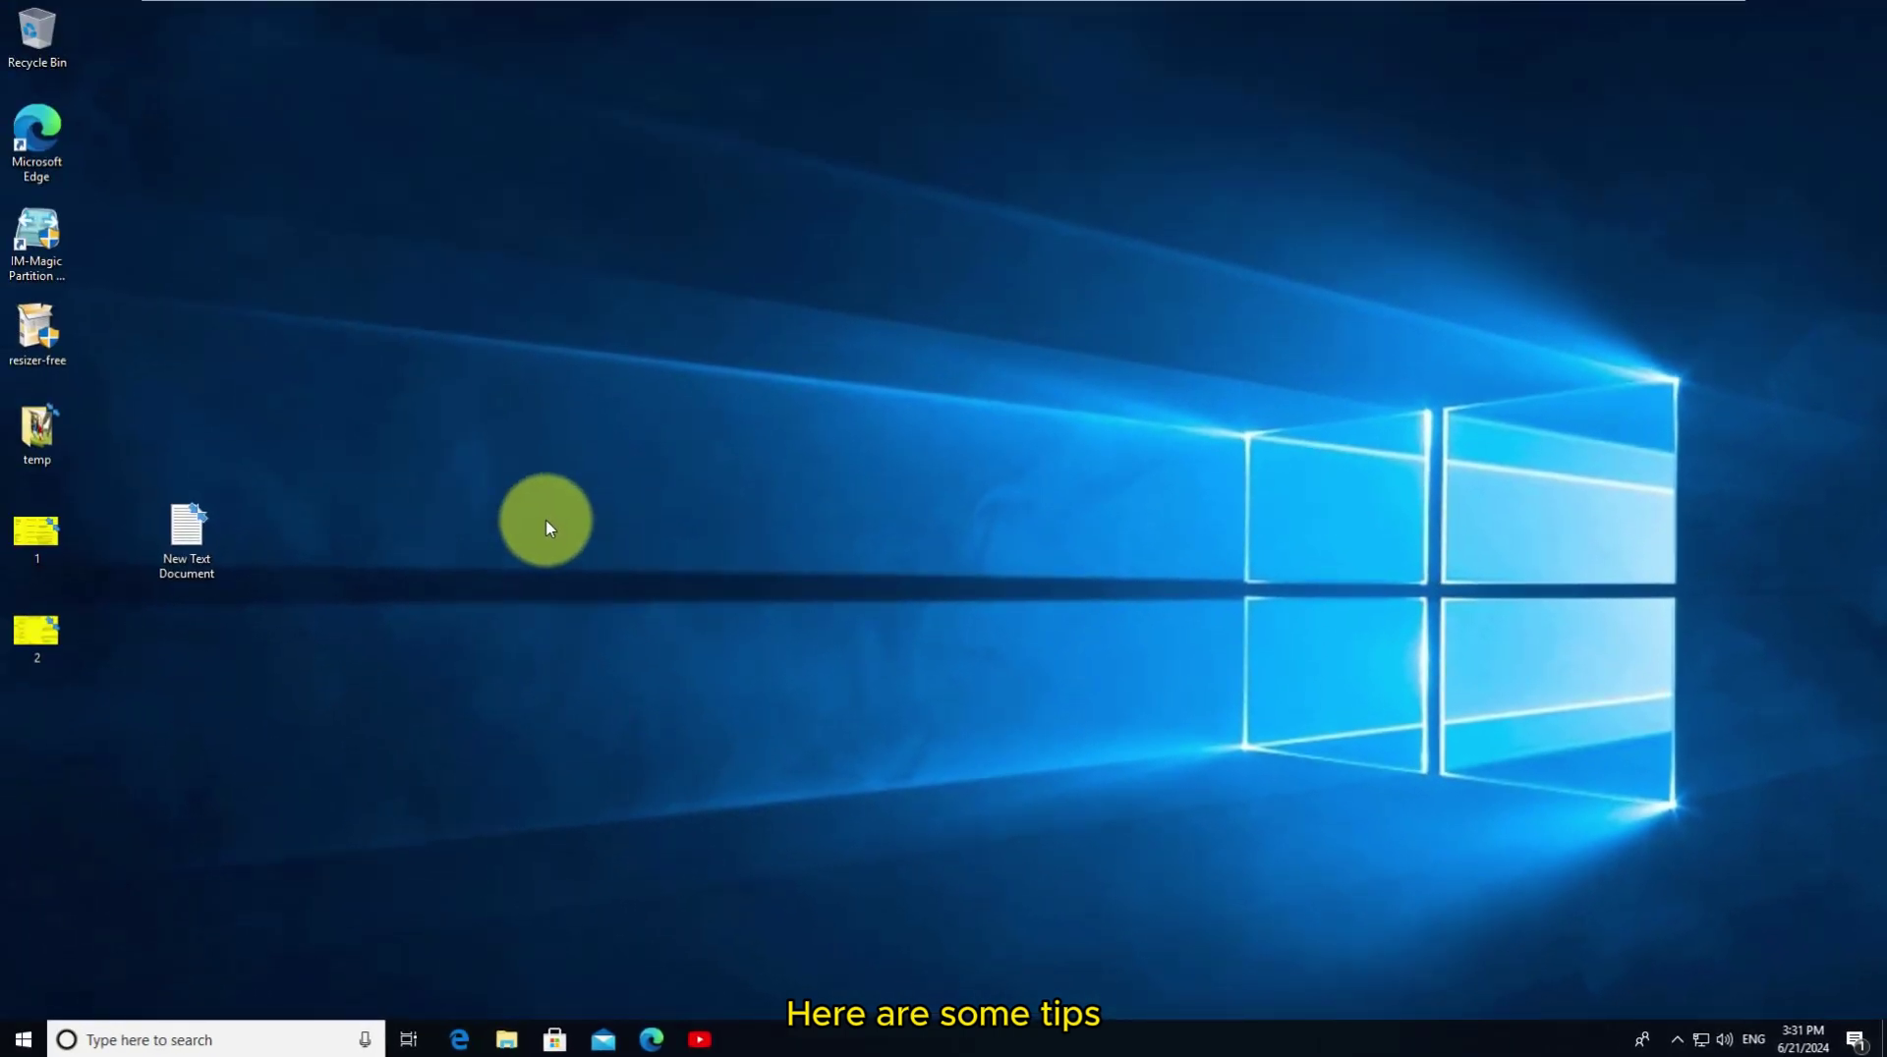
# Open the image file 1 on the desktop
pyautogui.doubleClick(39, 535)
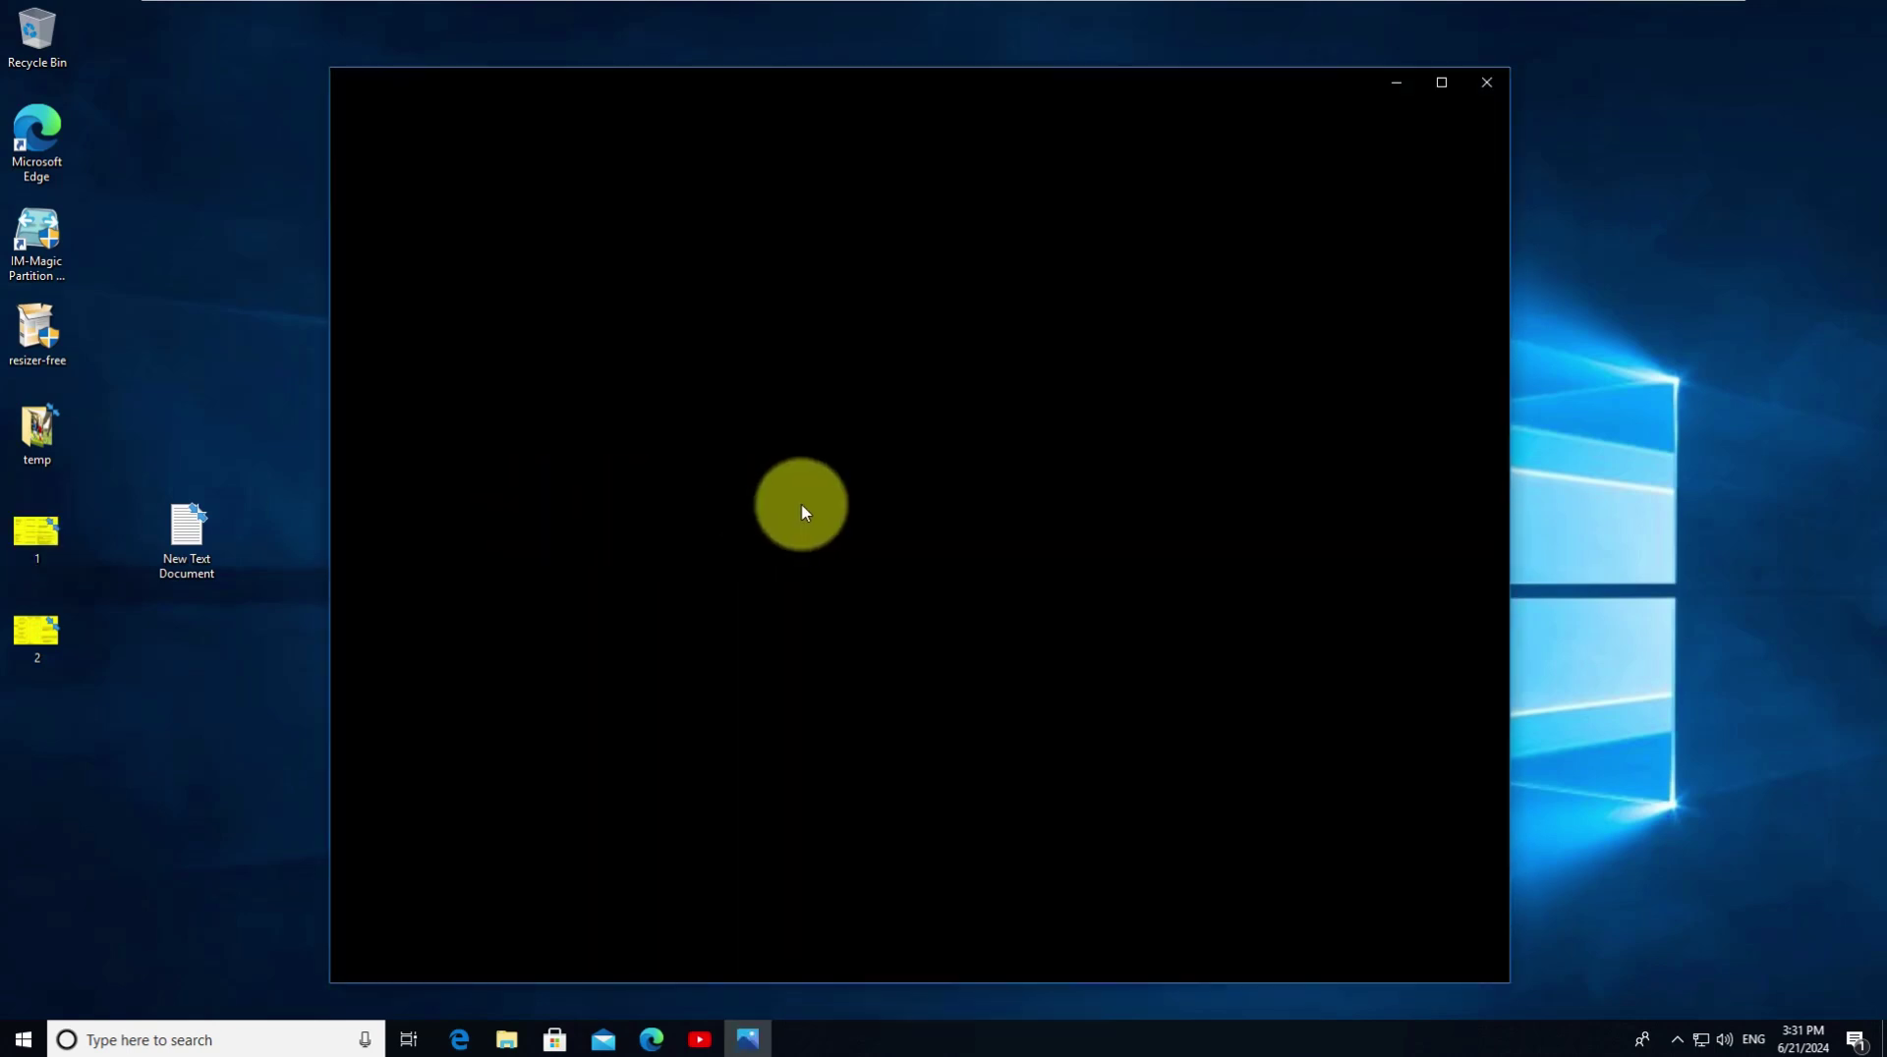